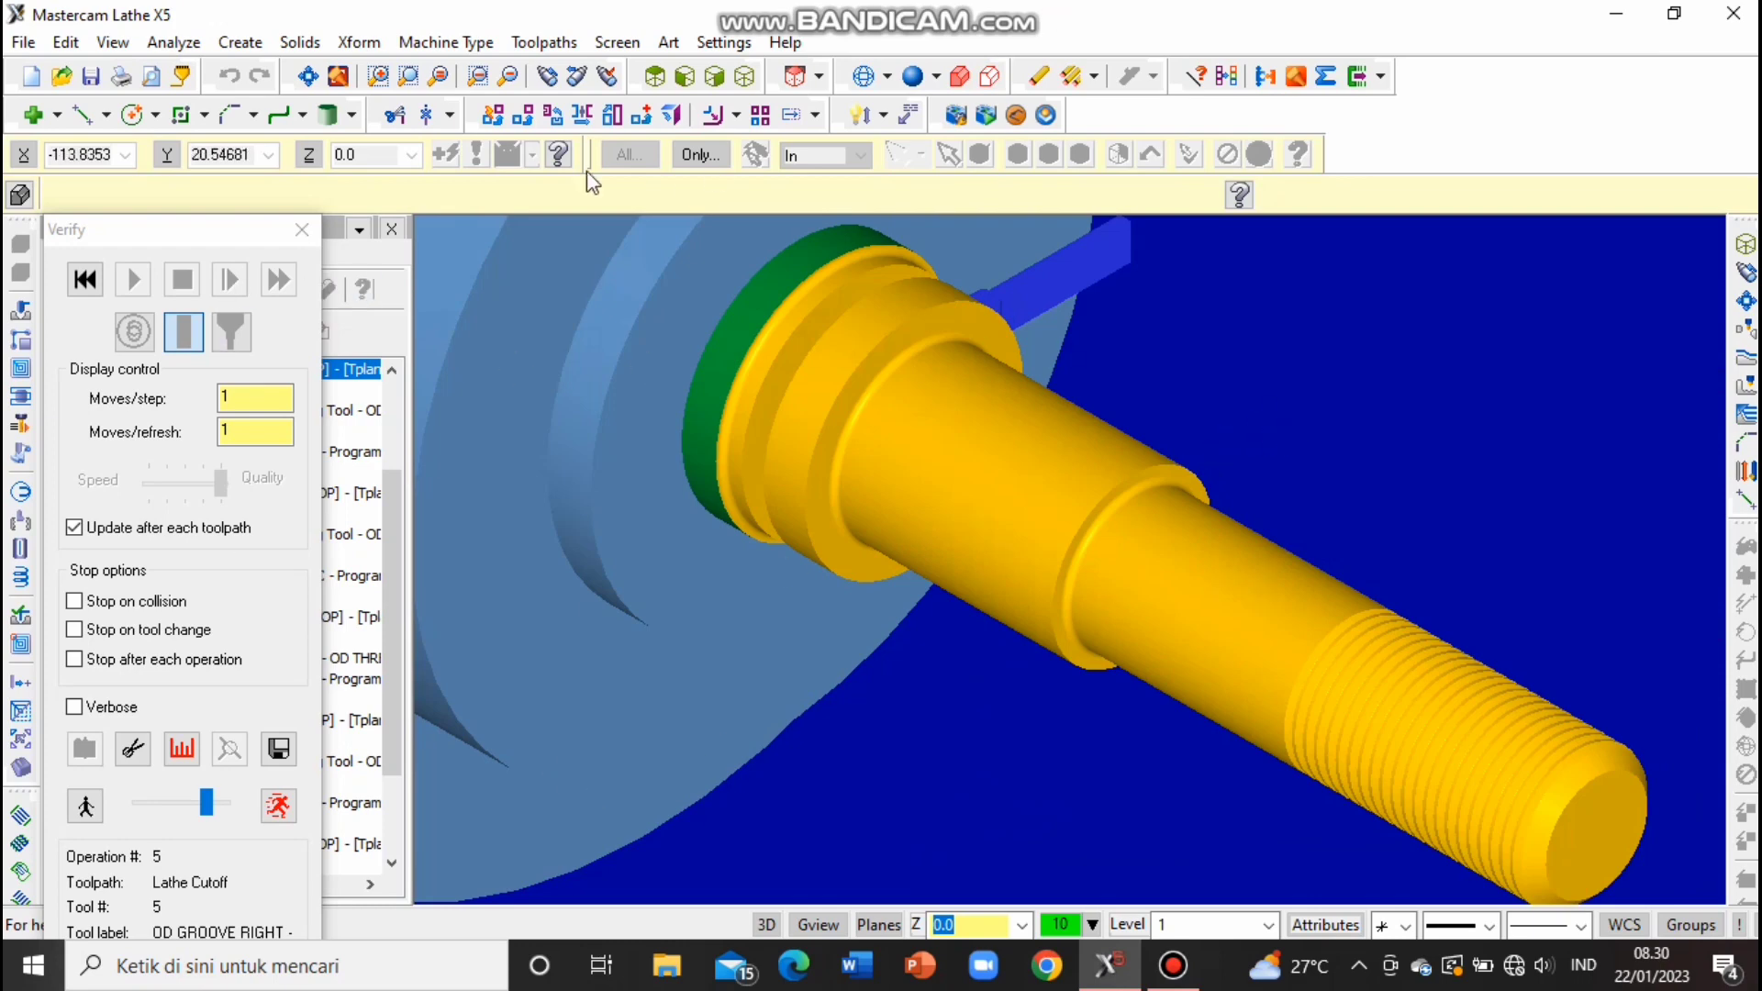
Draw a vertical line from the origin in the positive Y direction with a length of 18/2 (9 mm).
{"action": "left_click", "coordinate": [655, 77]}
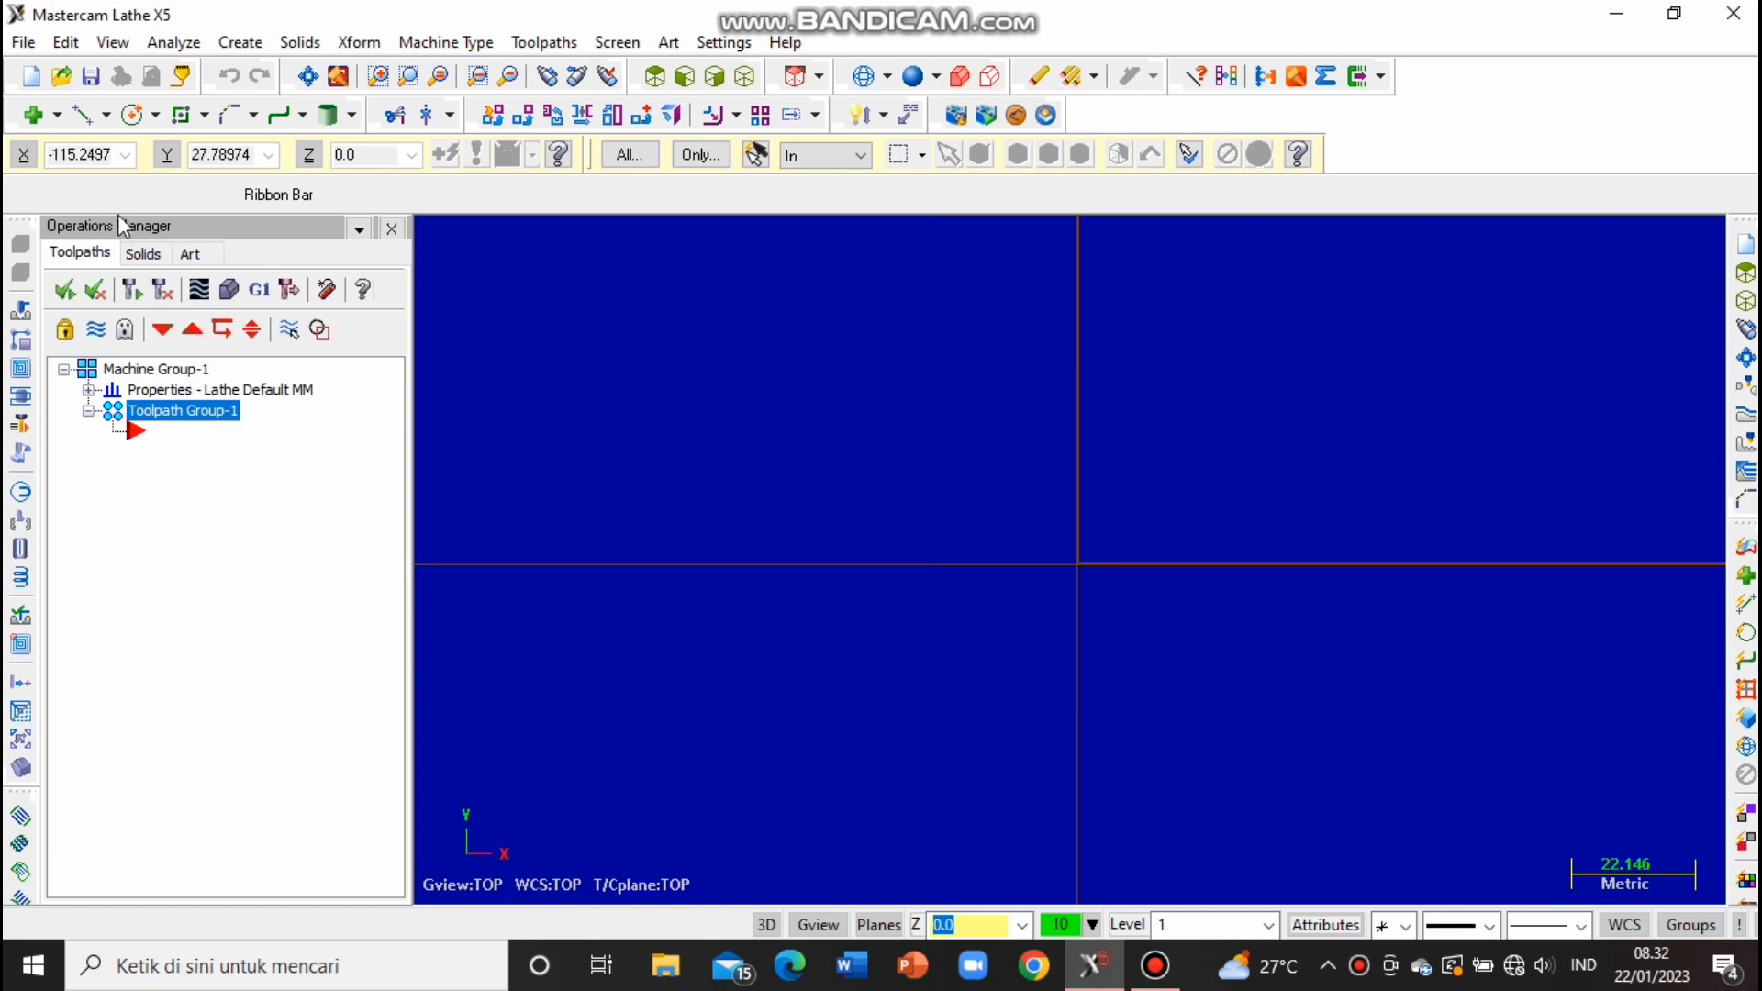
{"action": "left_click", "coordinate": [88, 112]}
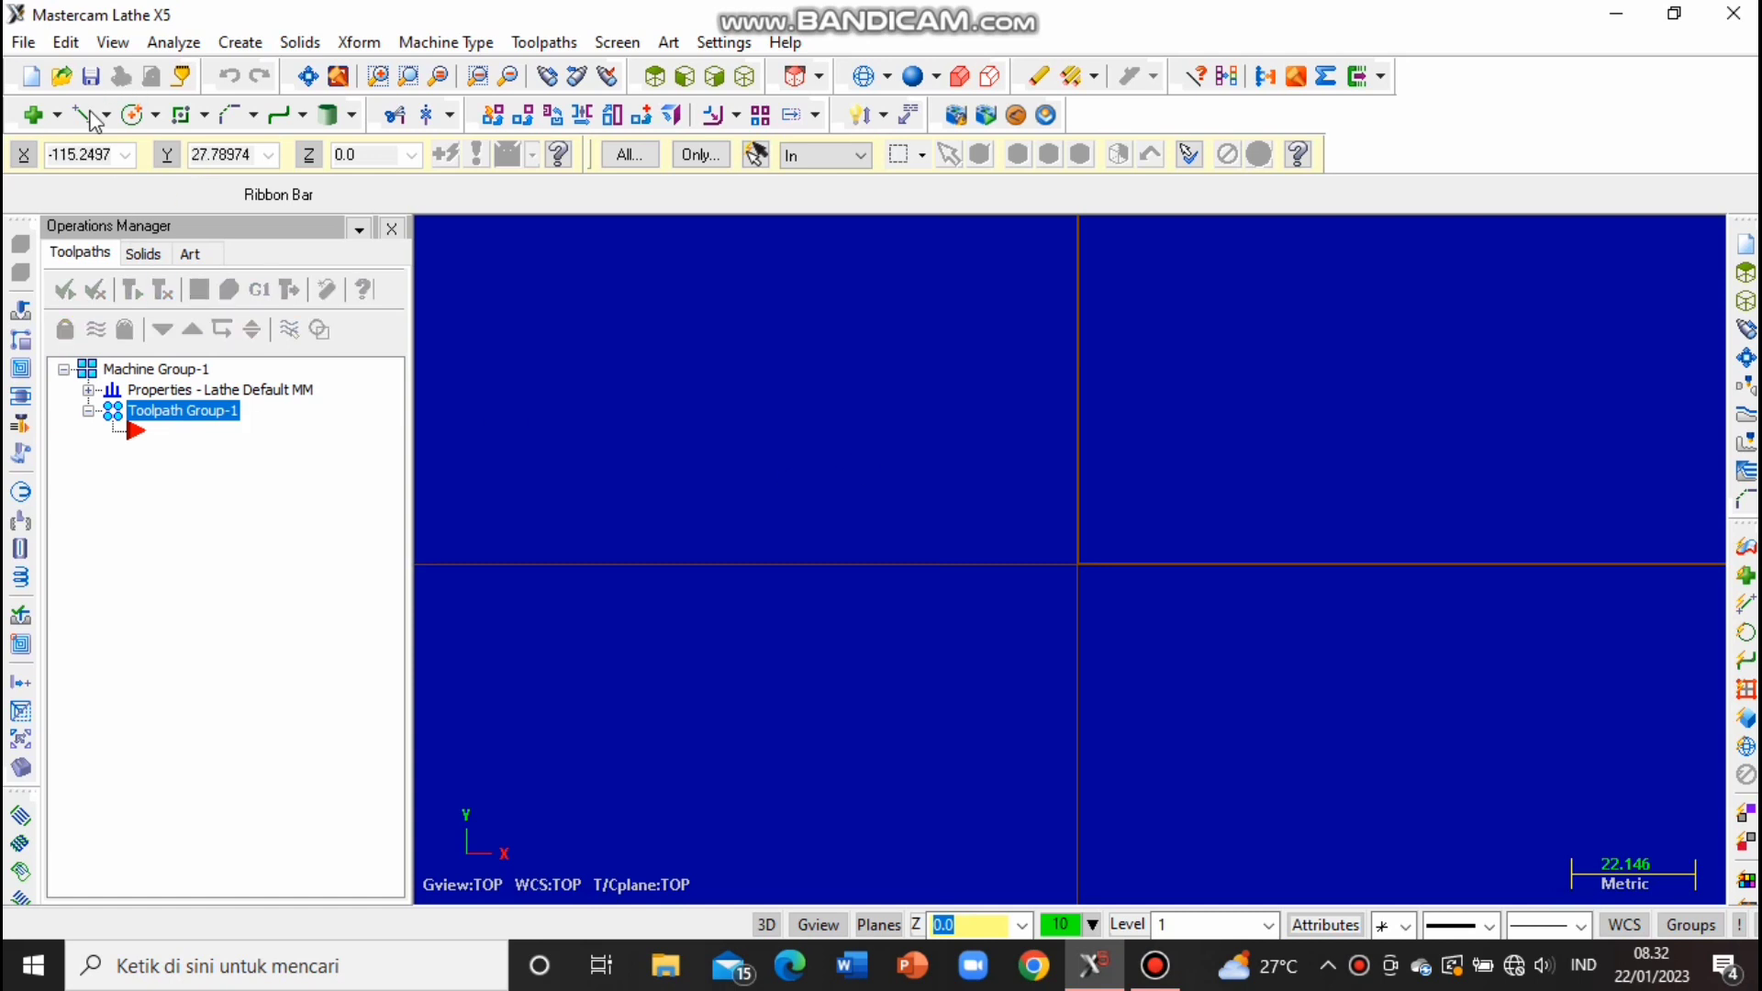
{"action": "left_click", "coordinate": [1080, 563]}
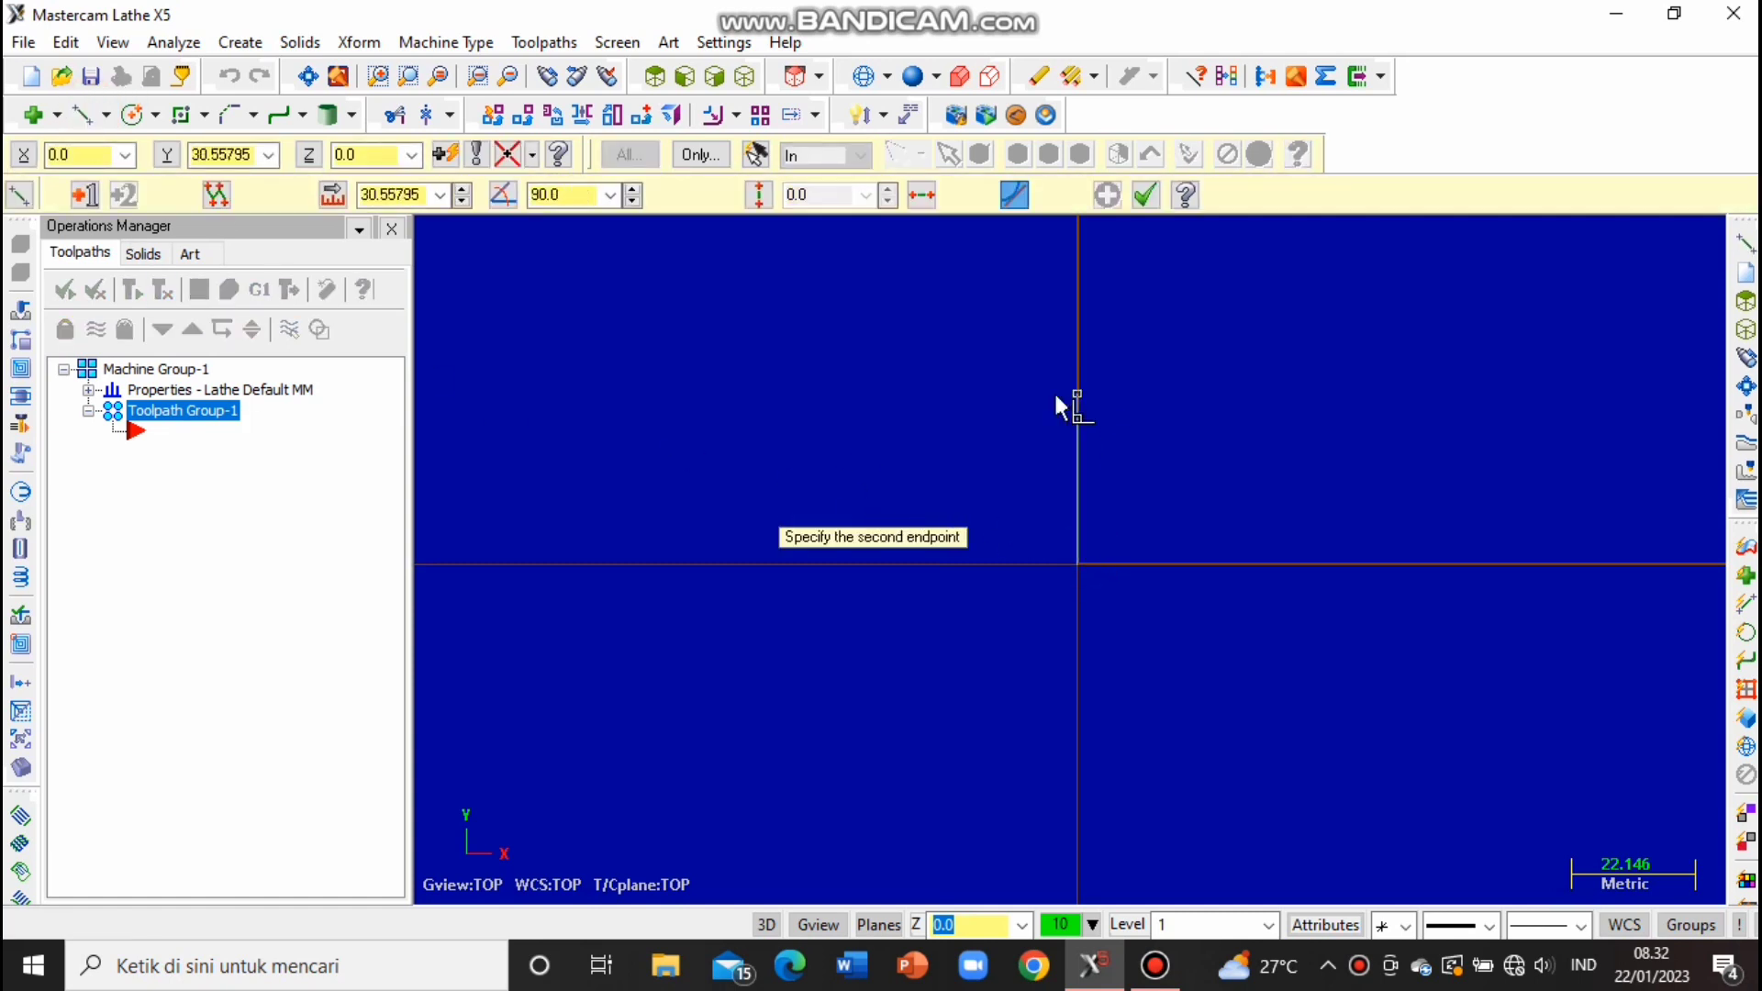
{"action": "left_click", "coordinate": [413, 196]}
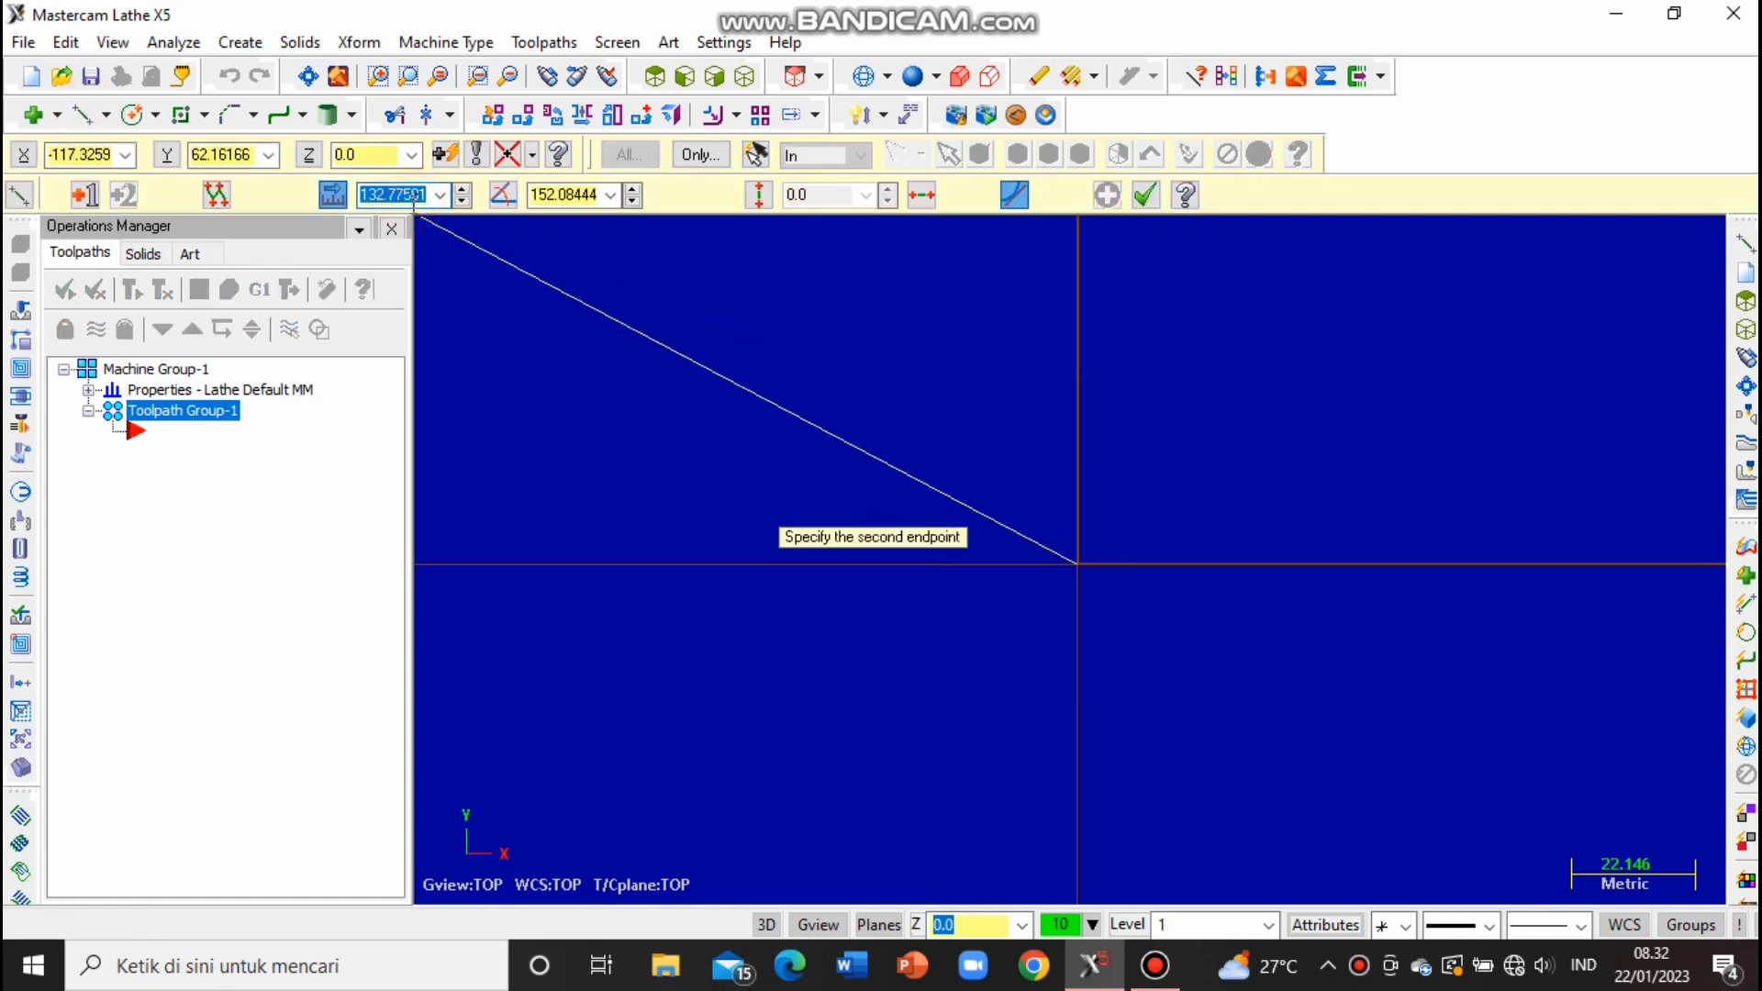
{"action": "type", "text": "18/2"}
{"action": "key", "text": "Return"}
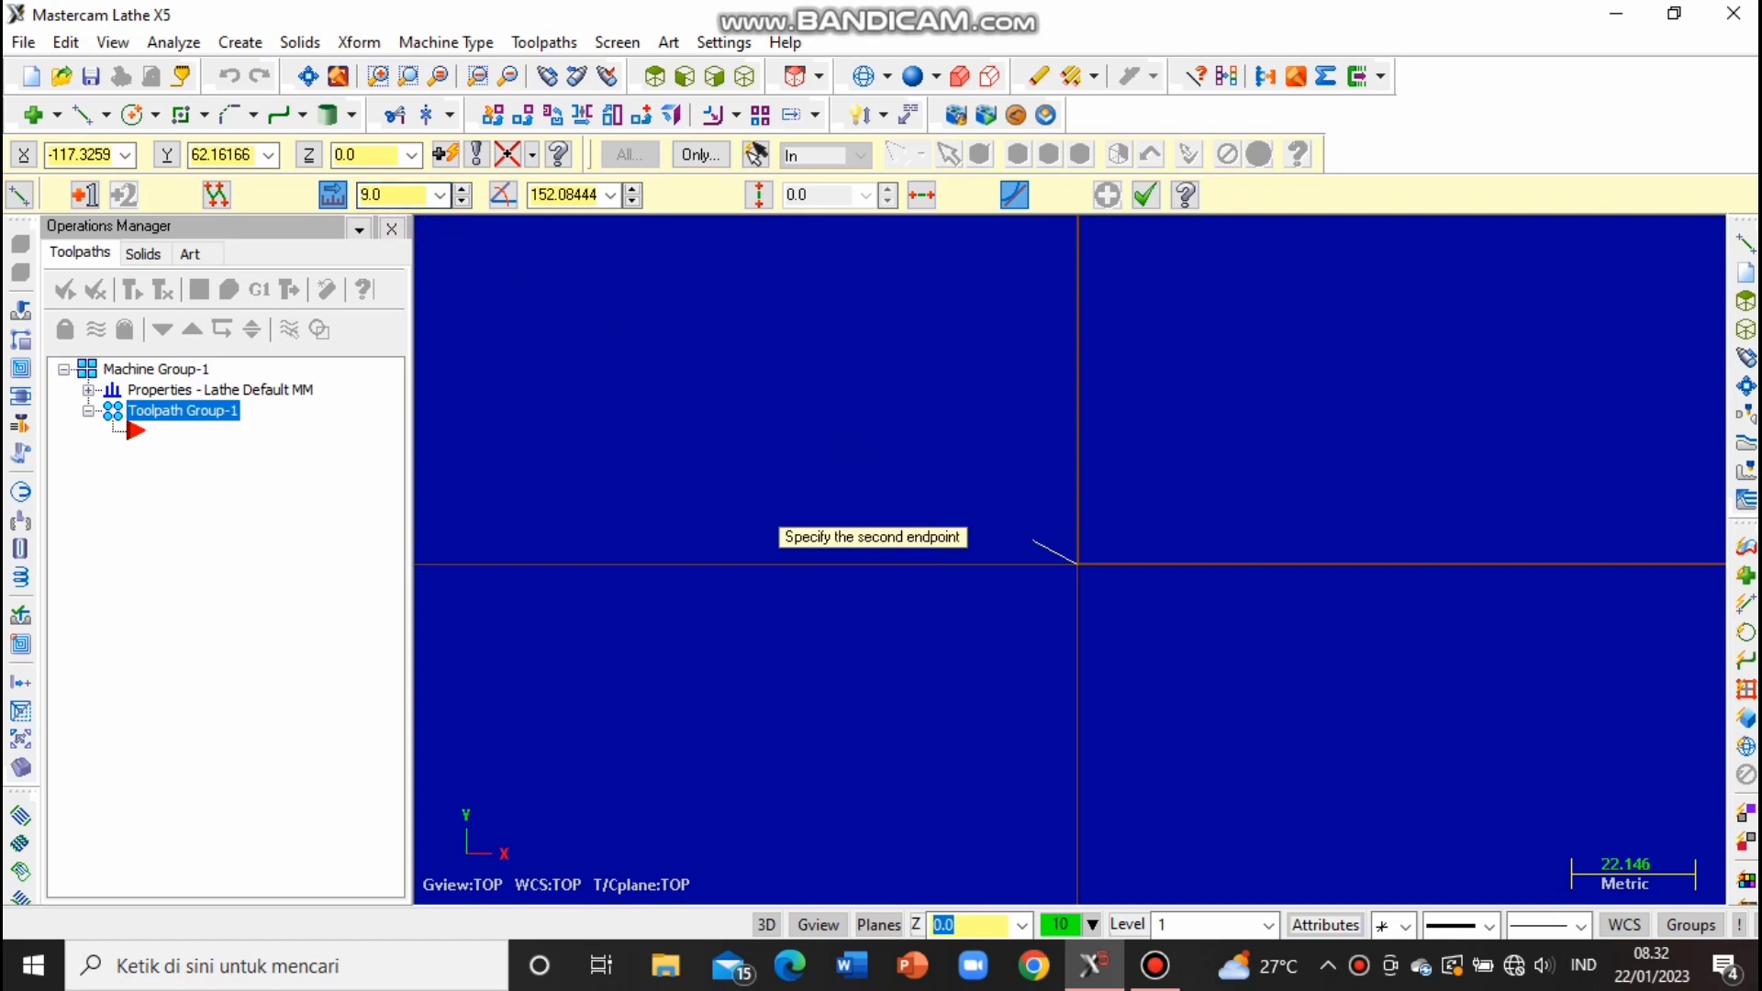
{"action": "left_click", "coordinate": [1087, 400]}
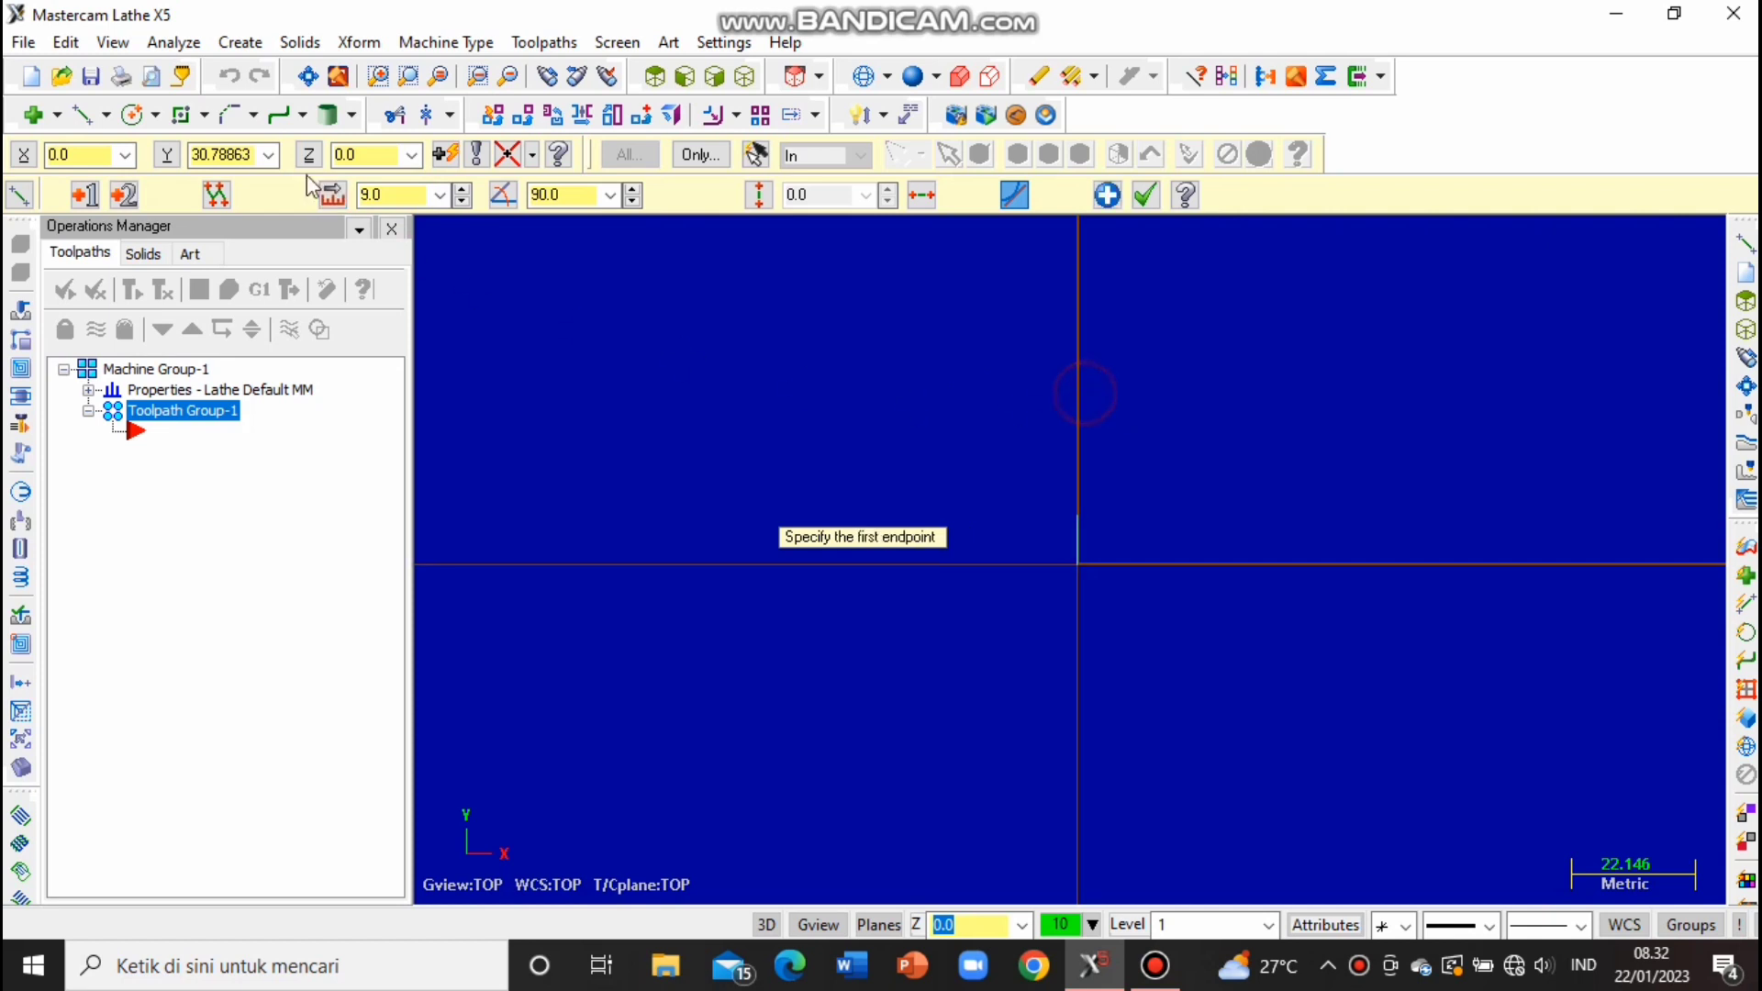
Draw a horizontal line in the negative X direction from the vertical line's upper end, with length 100-30-6 (64 mm).
{"action": "left_click", "coordinate": [1079, 515]}
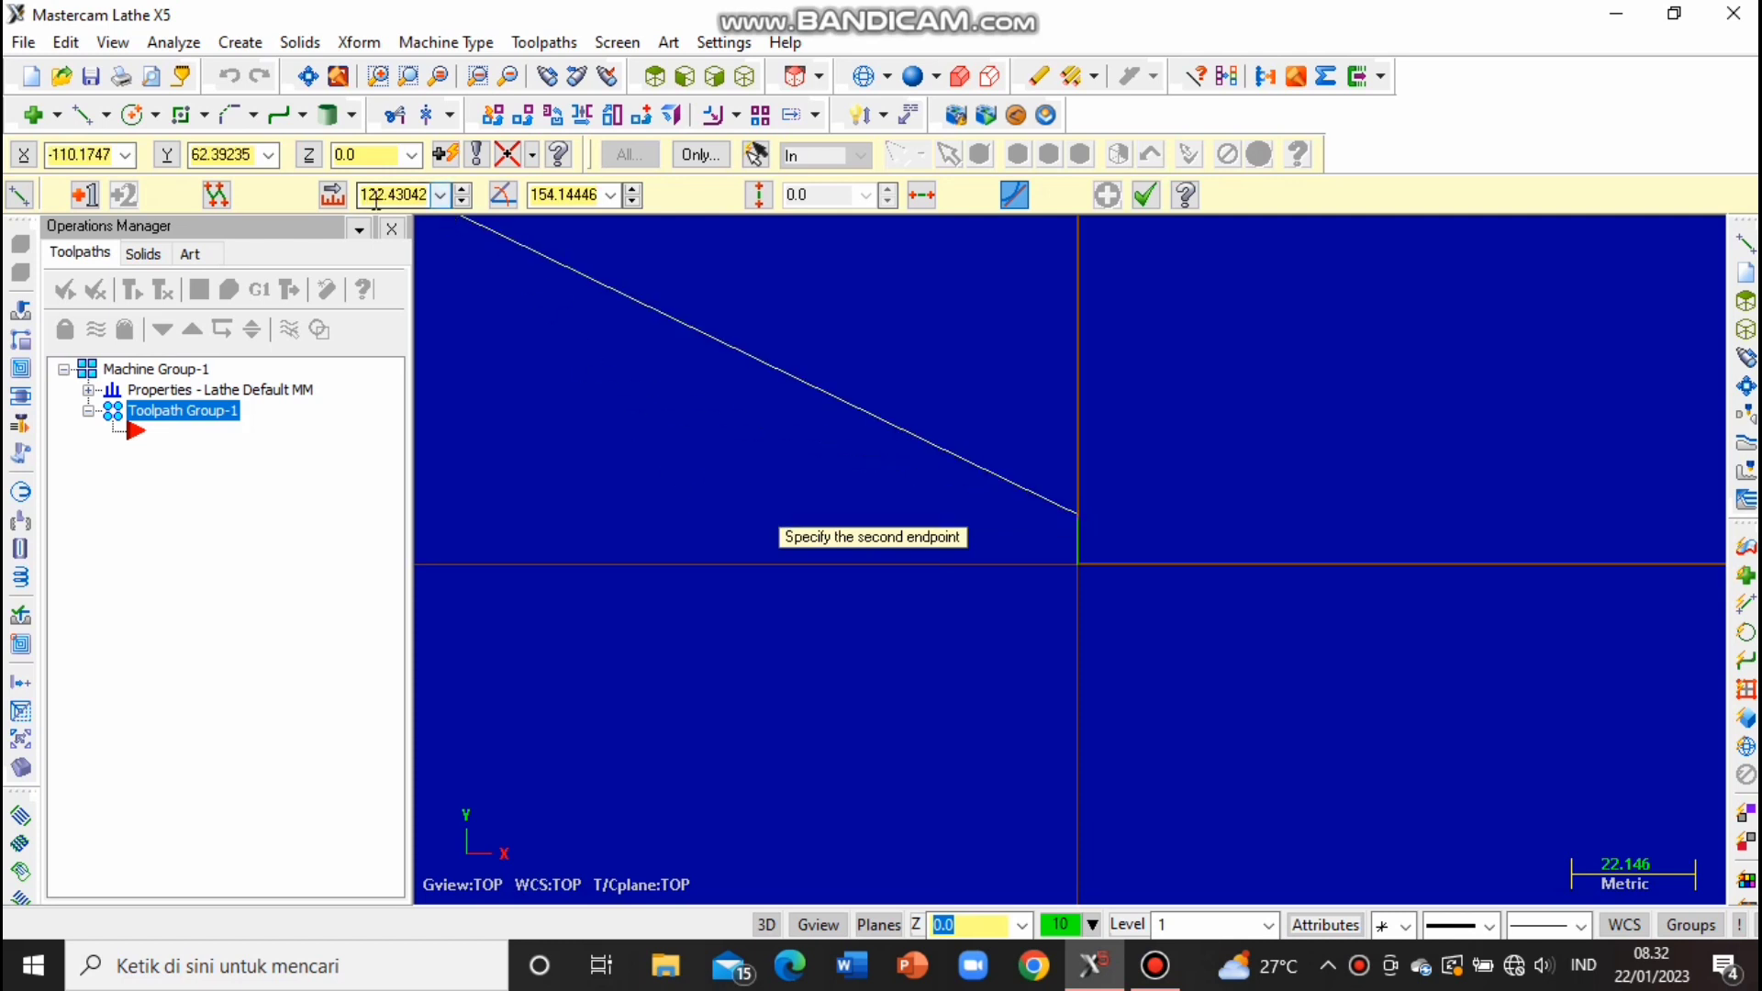
{"action": "left_click", "coordinate": [366, 196]}
{"action": "type", "text": "100-30-6"}
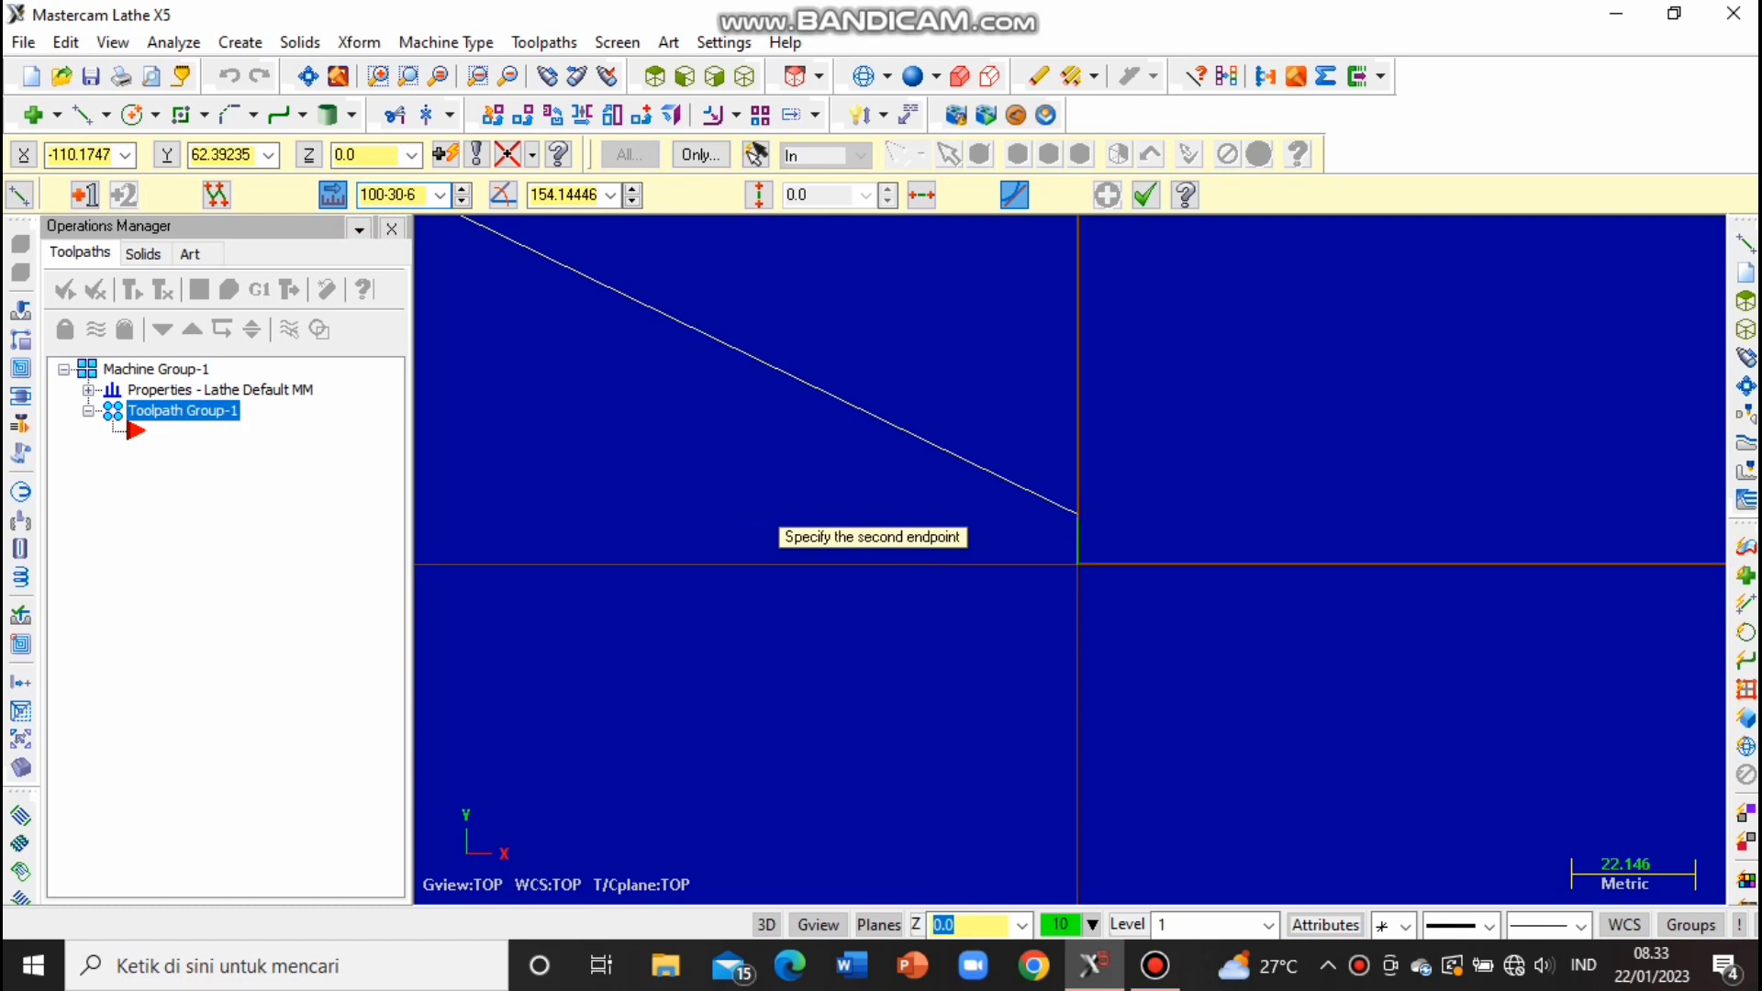
{"action": "key", "text": "Return"}
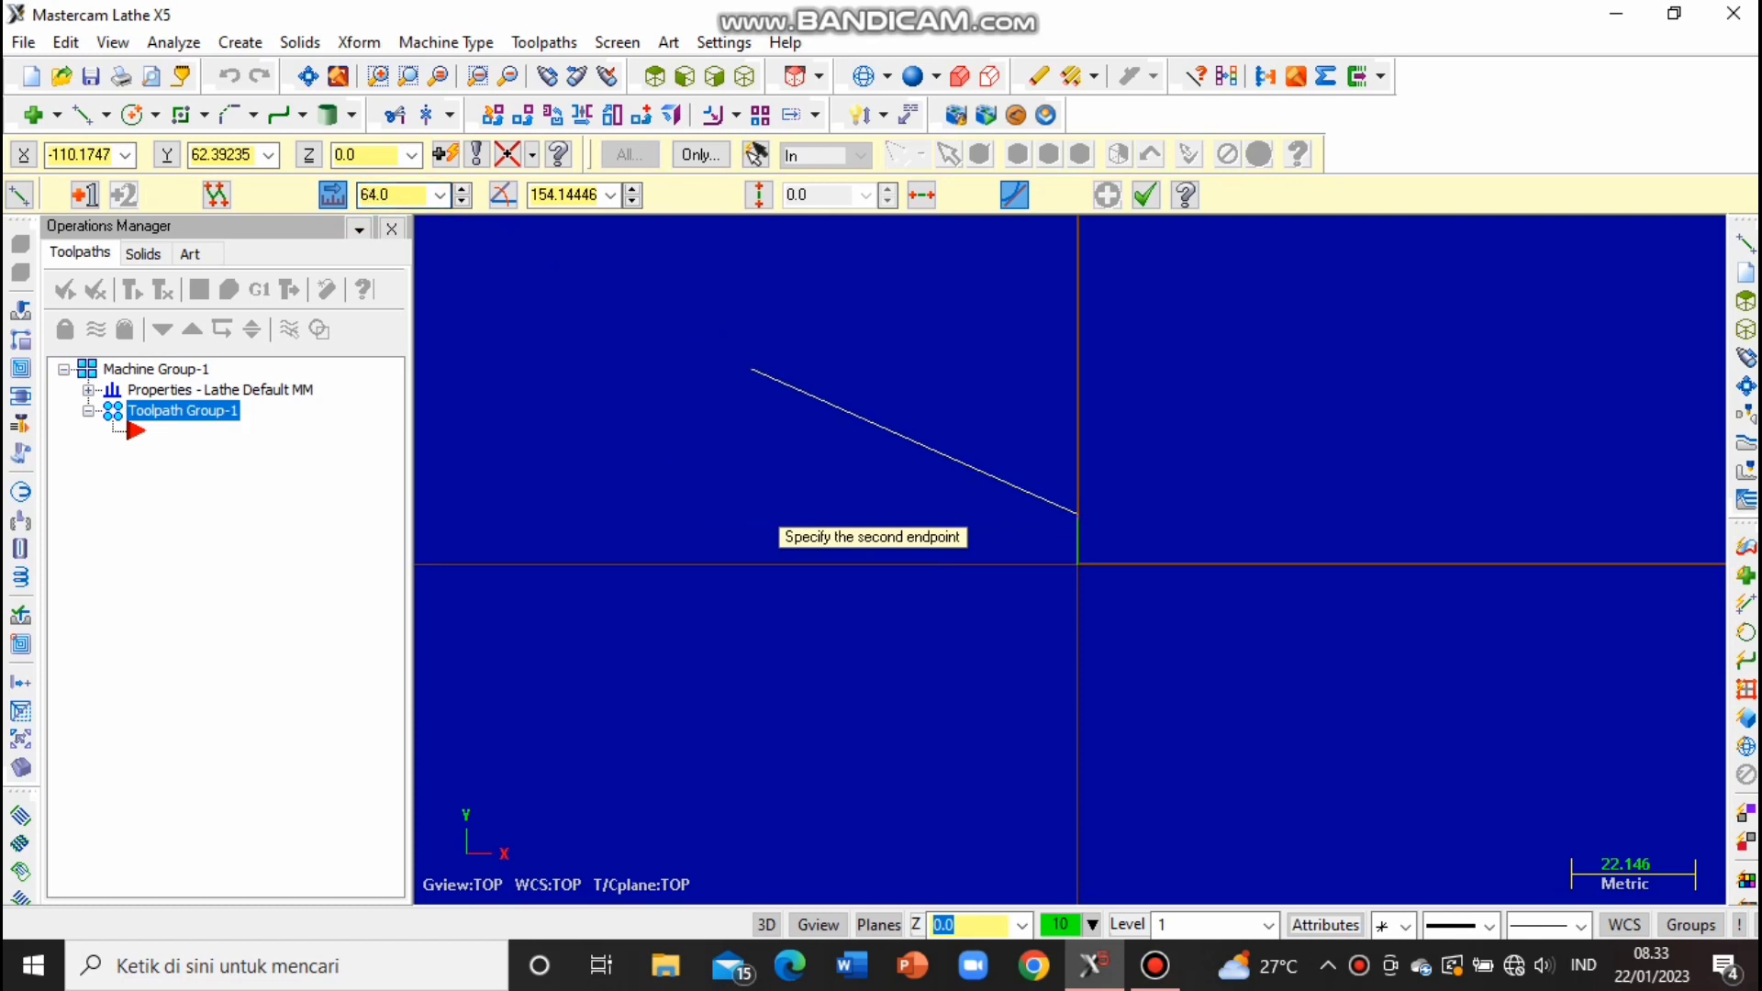
{"action": "left_click", "coordinate": [531, 513]}
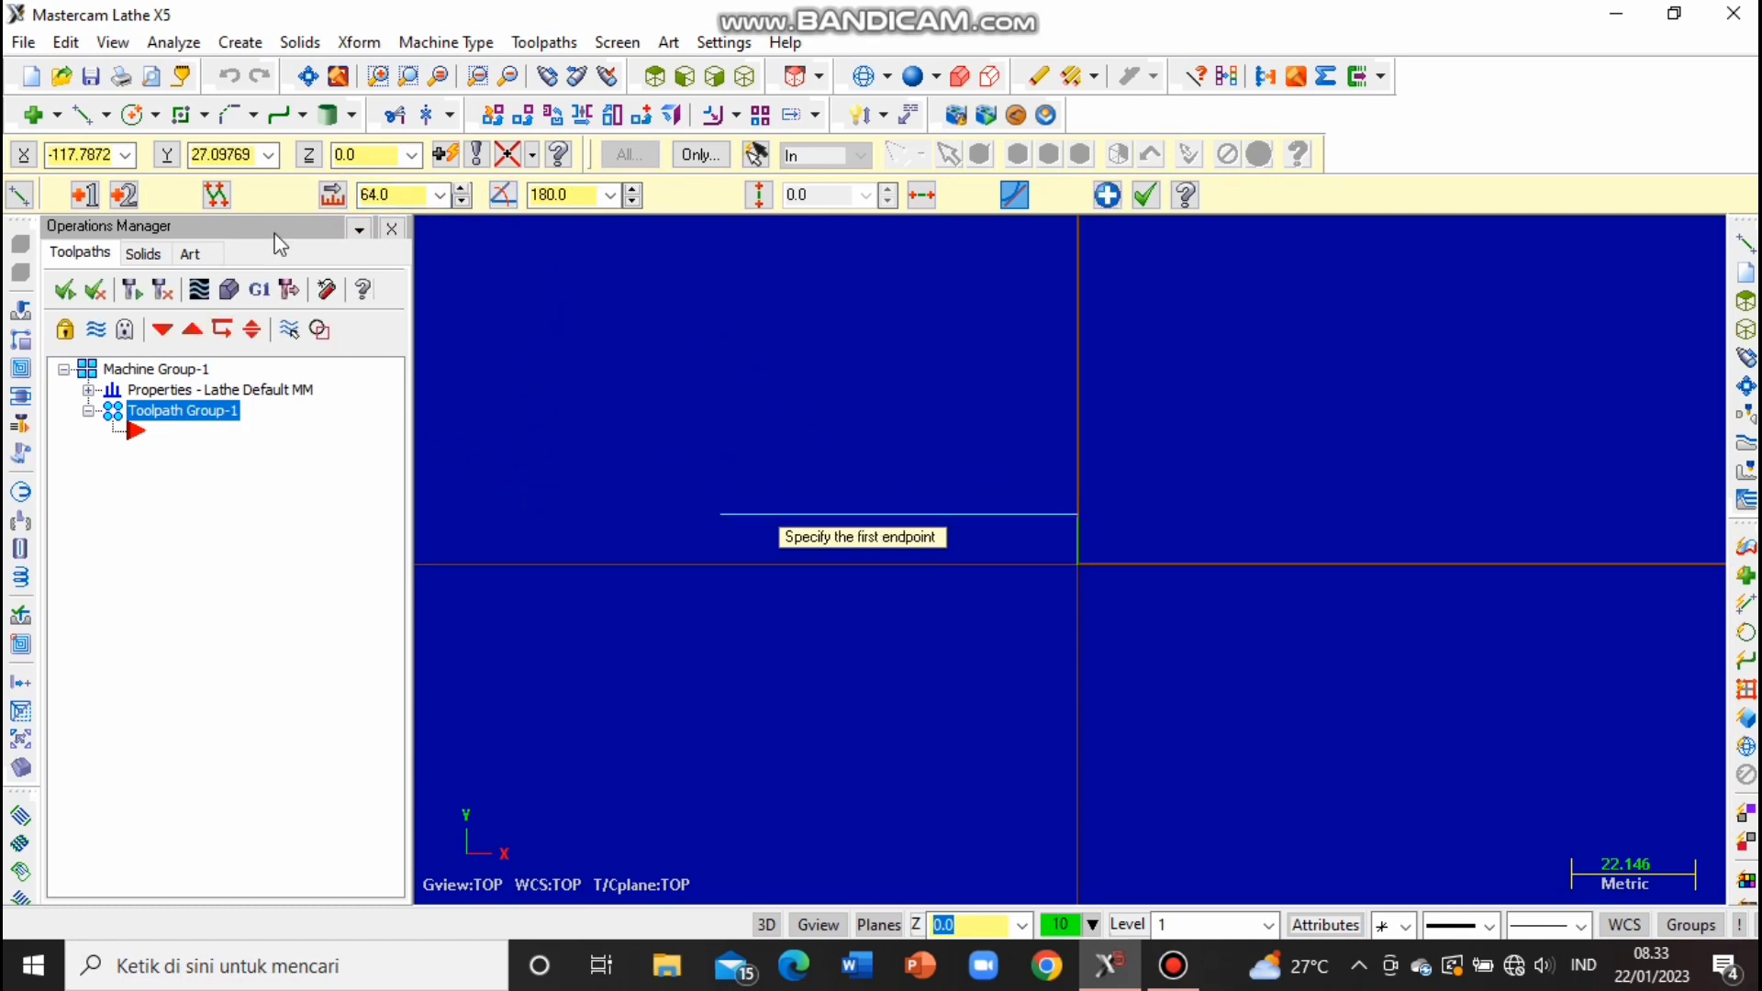
Draw a vertical line upward from the far end of the 64 mm line, with length (22-18)/2 (2 mm).
{"action": "scroll", "coordinate": [564, 498], "scroll_direction": "up", "scroll_amount": 1}
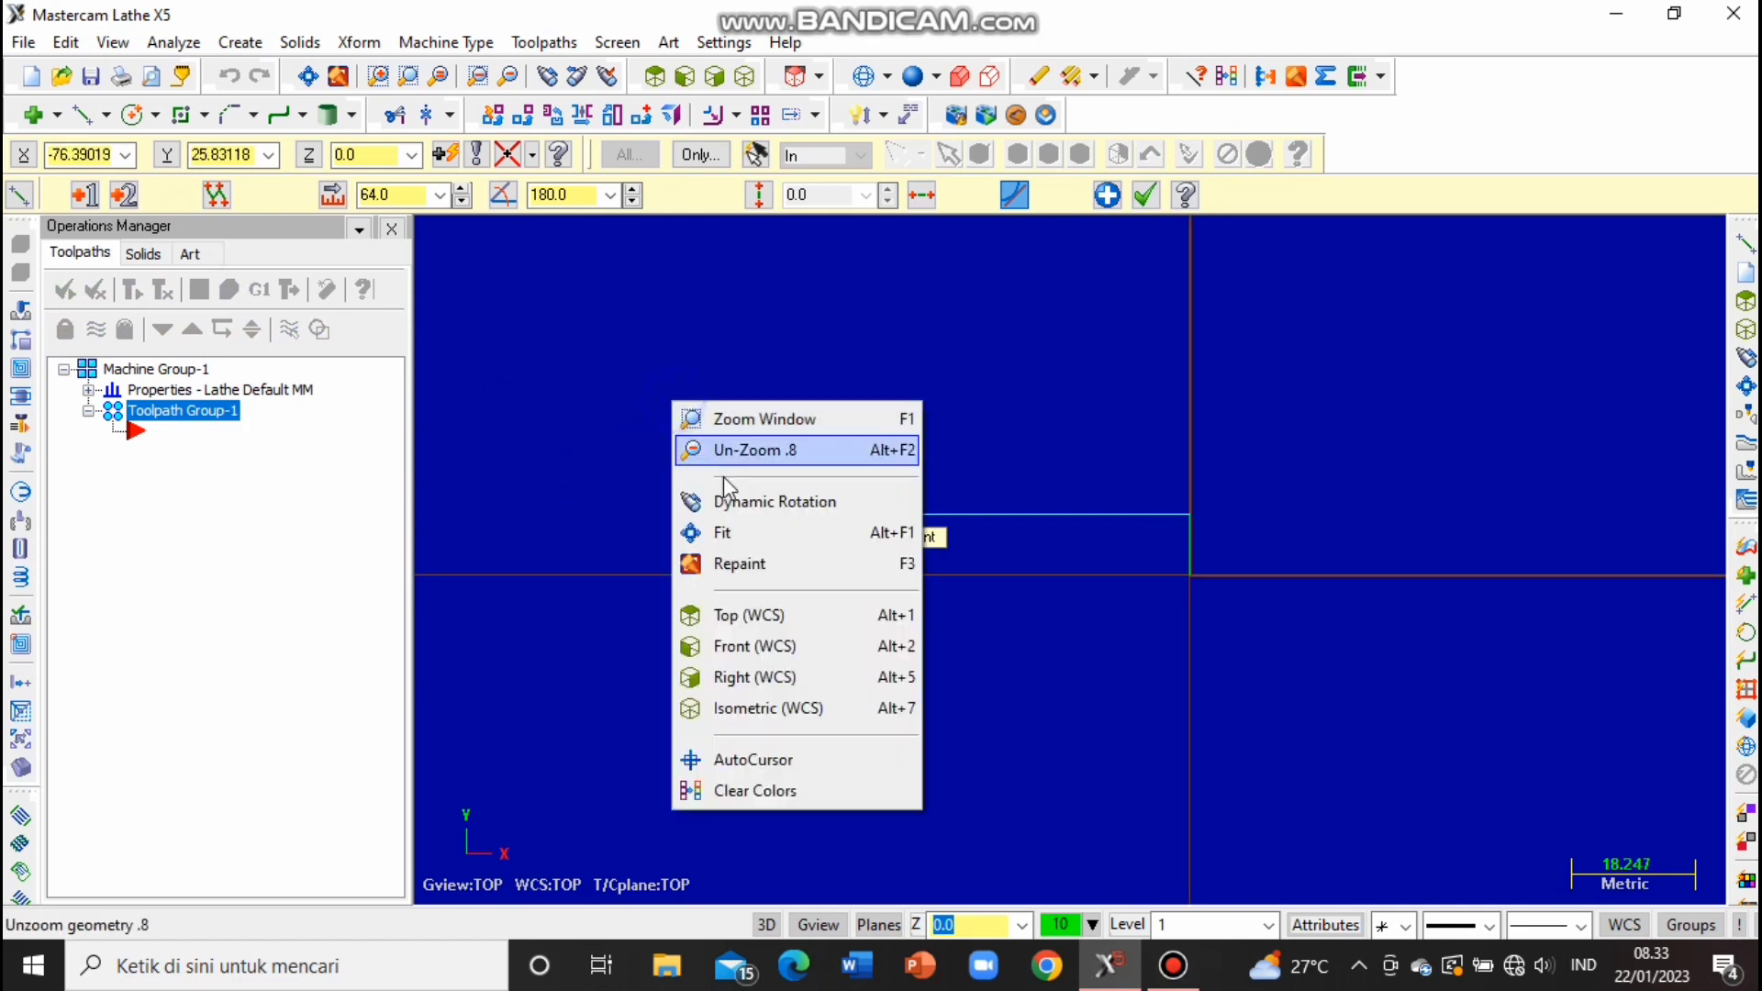
{"action": "right_click", "coordinate": [671, 402]}
{"action": "left_click", "coordinate": [712, 531]}
{"action": "scroll", "coordinate": [716, 459], "scroll_direction": "down", "scroll_amount": 4}
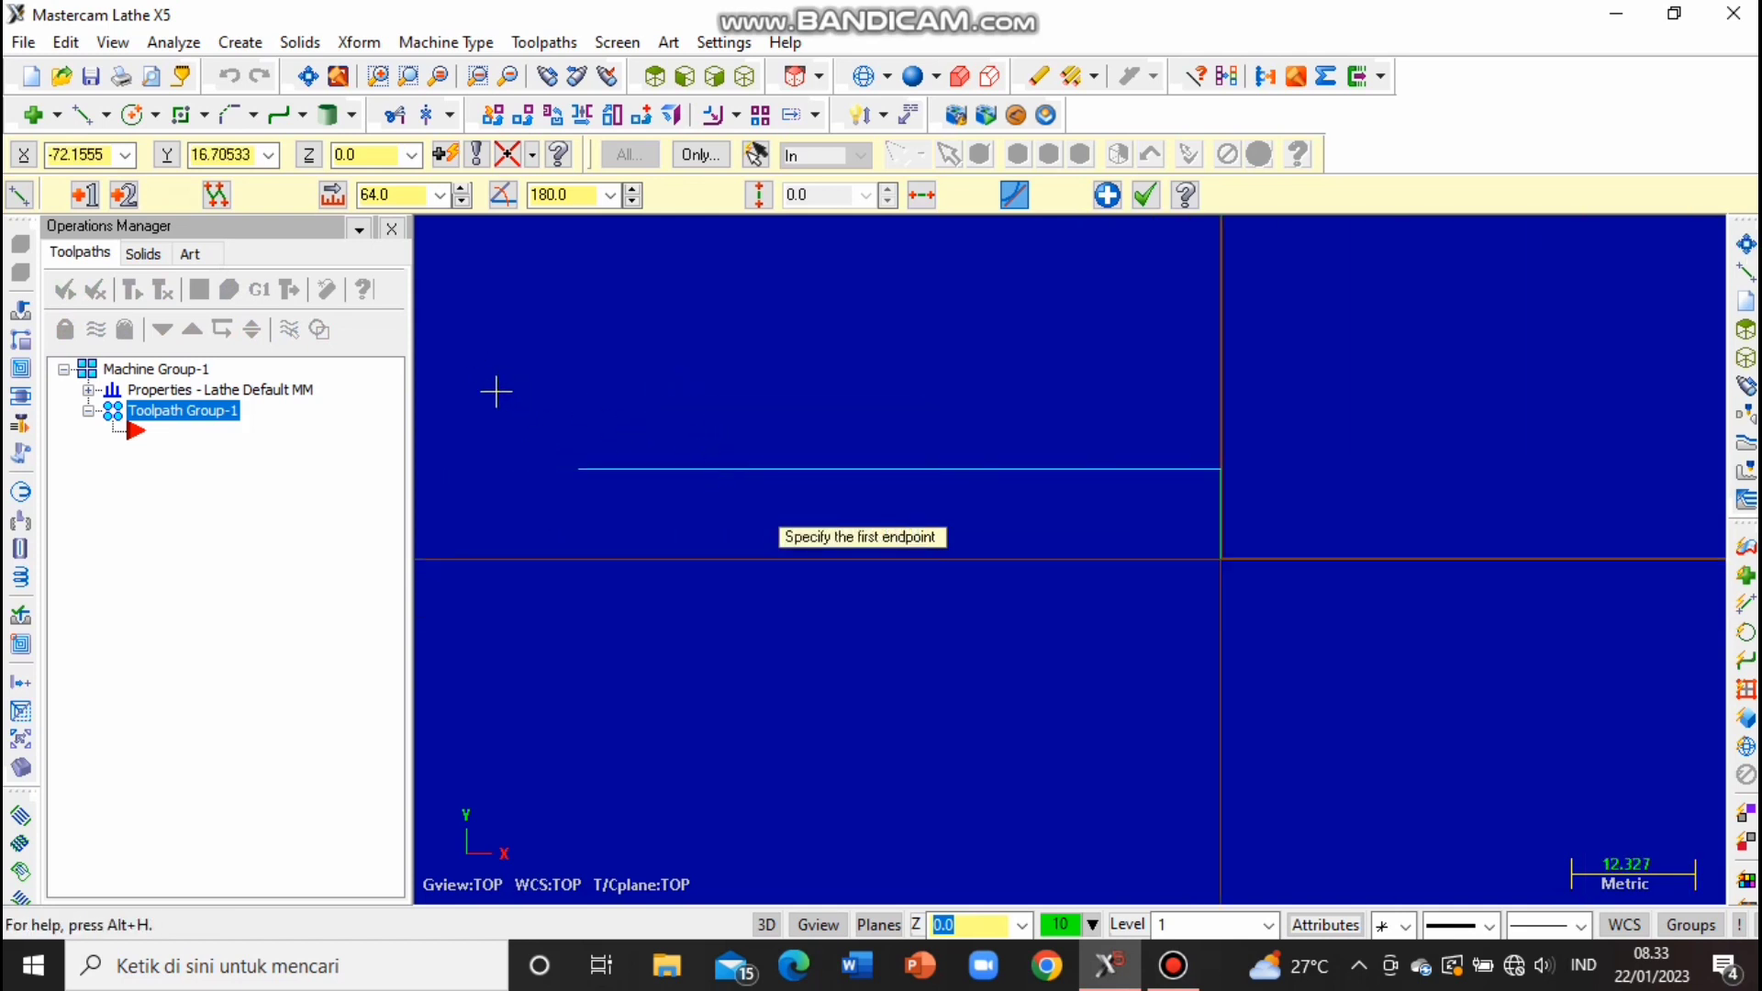
{"action": "left_click", "coordinate": [570, 461]}
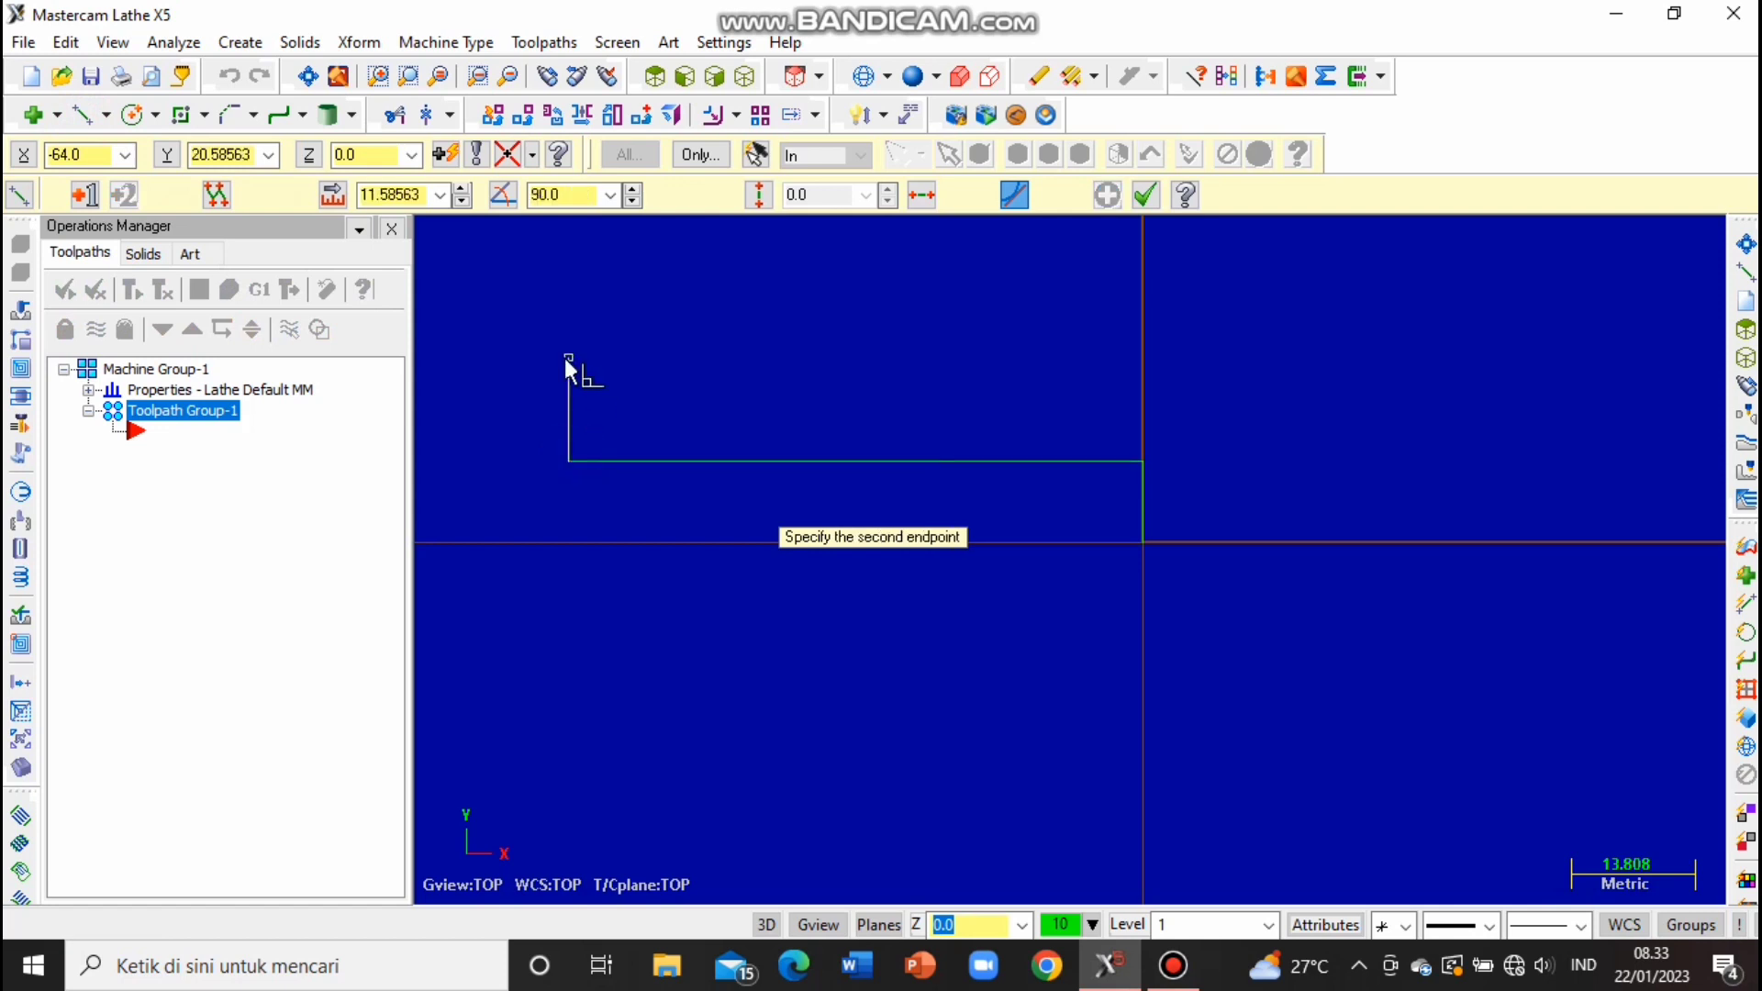
{"action": "left_click", "coordinate": [397, 196]}
{"action": "key", "text": "BackSpace"}
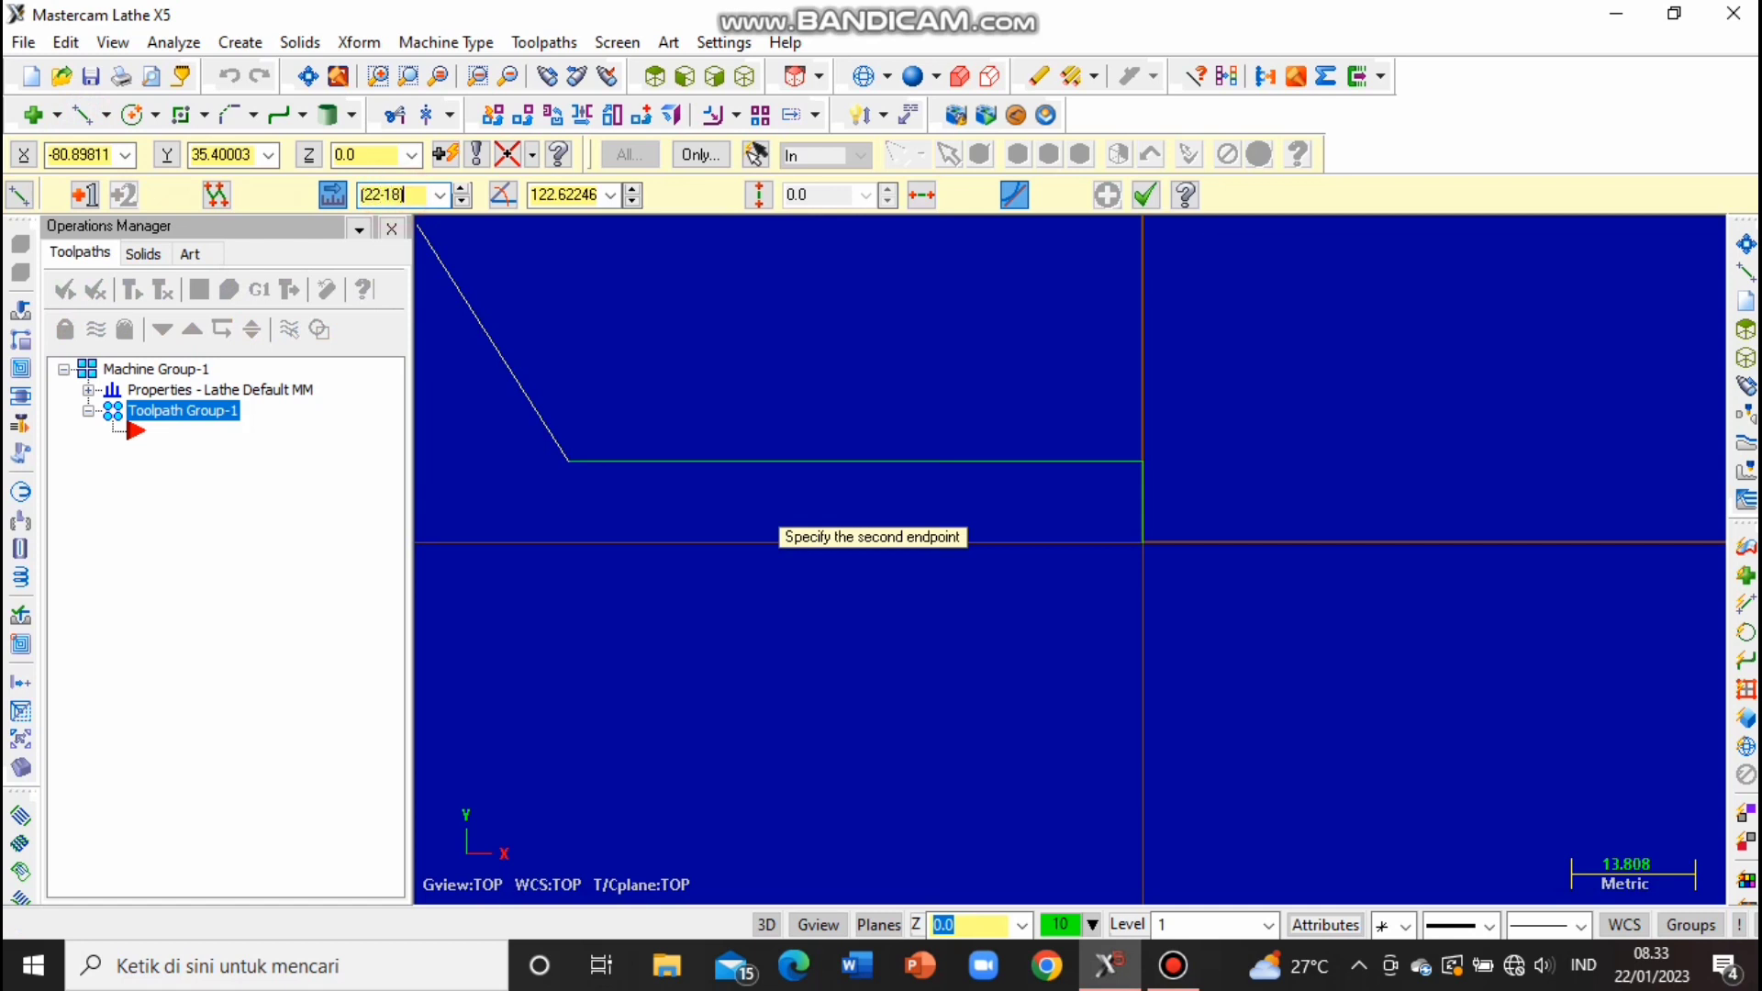
{"action": "type", "text": "(22-18)/2"}
{"action": "key", "text": "Return"}
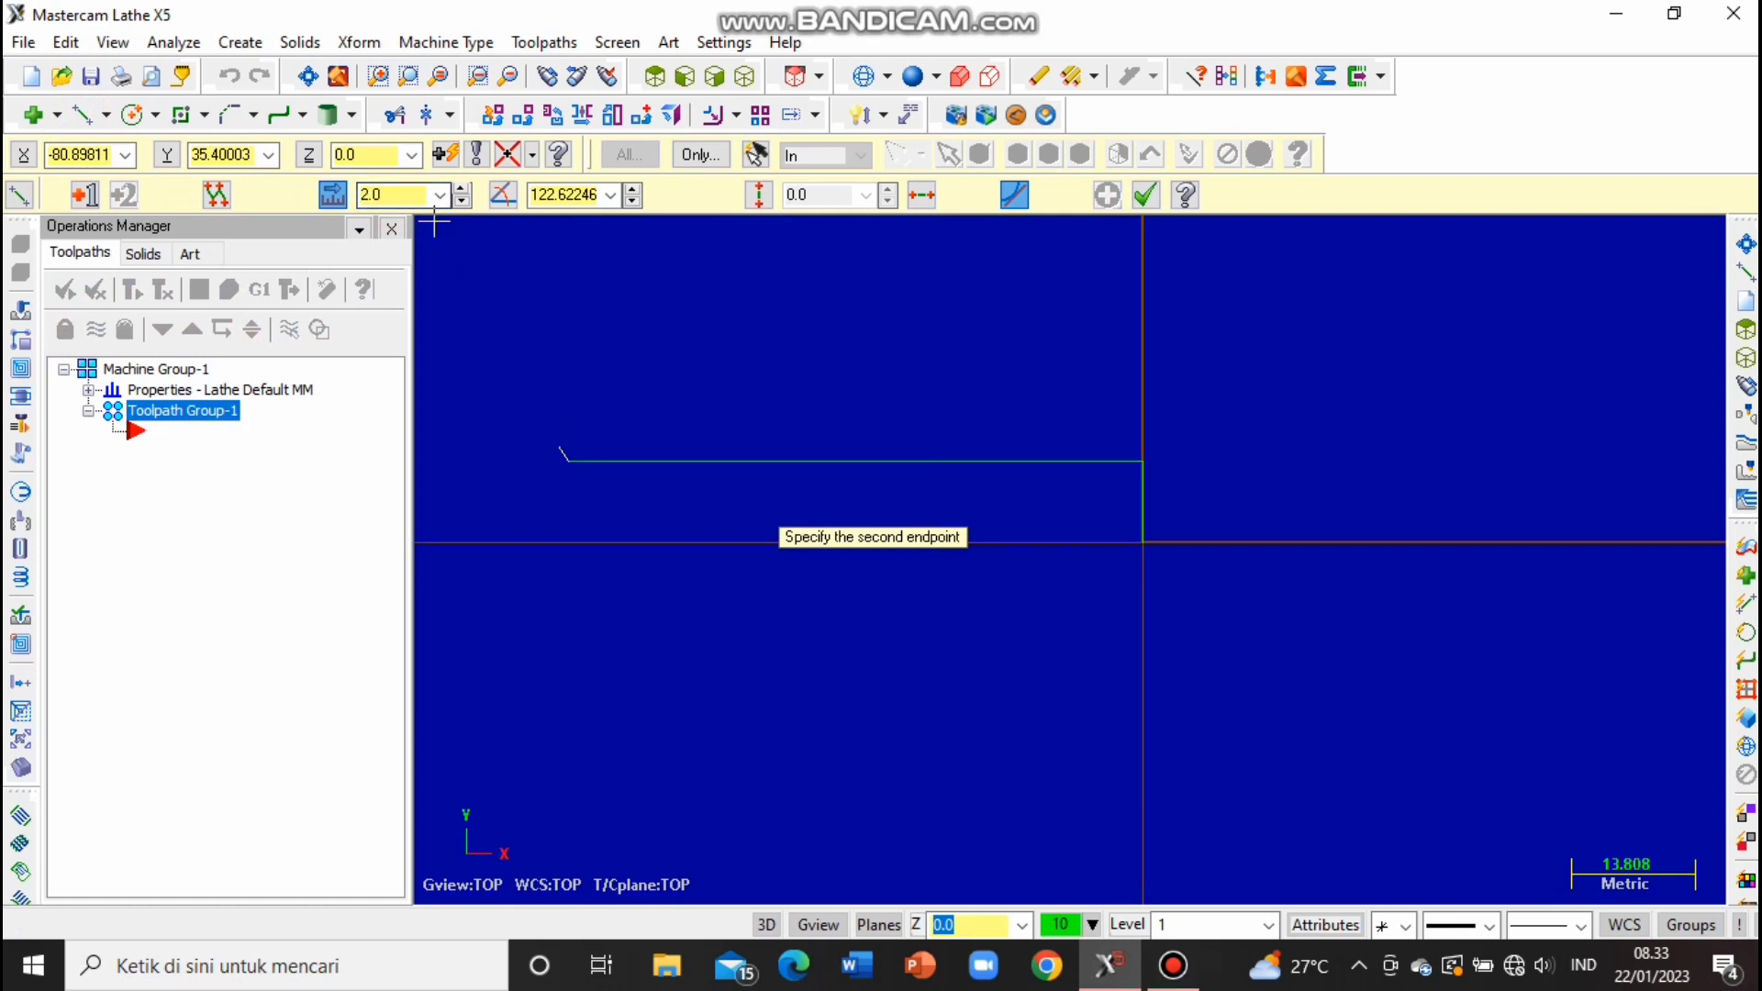
{"action": "left_click", "coordinate": [570, 305]}
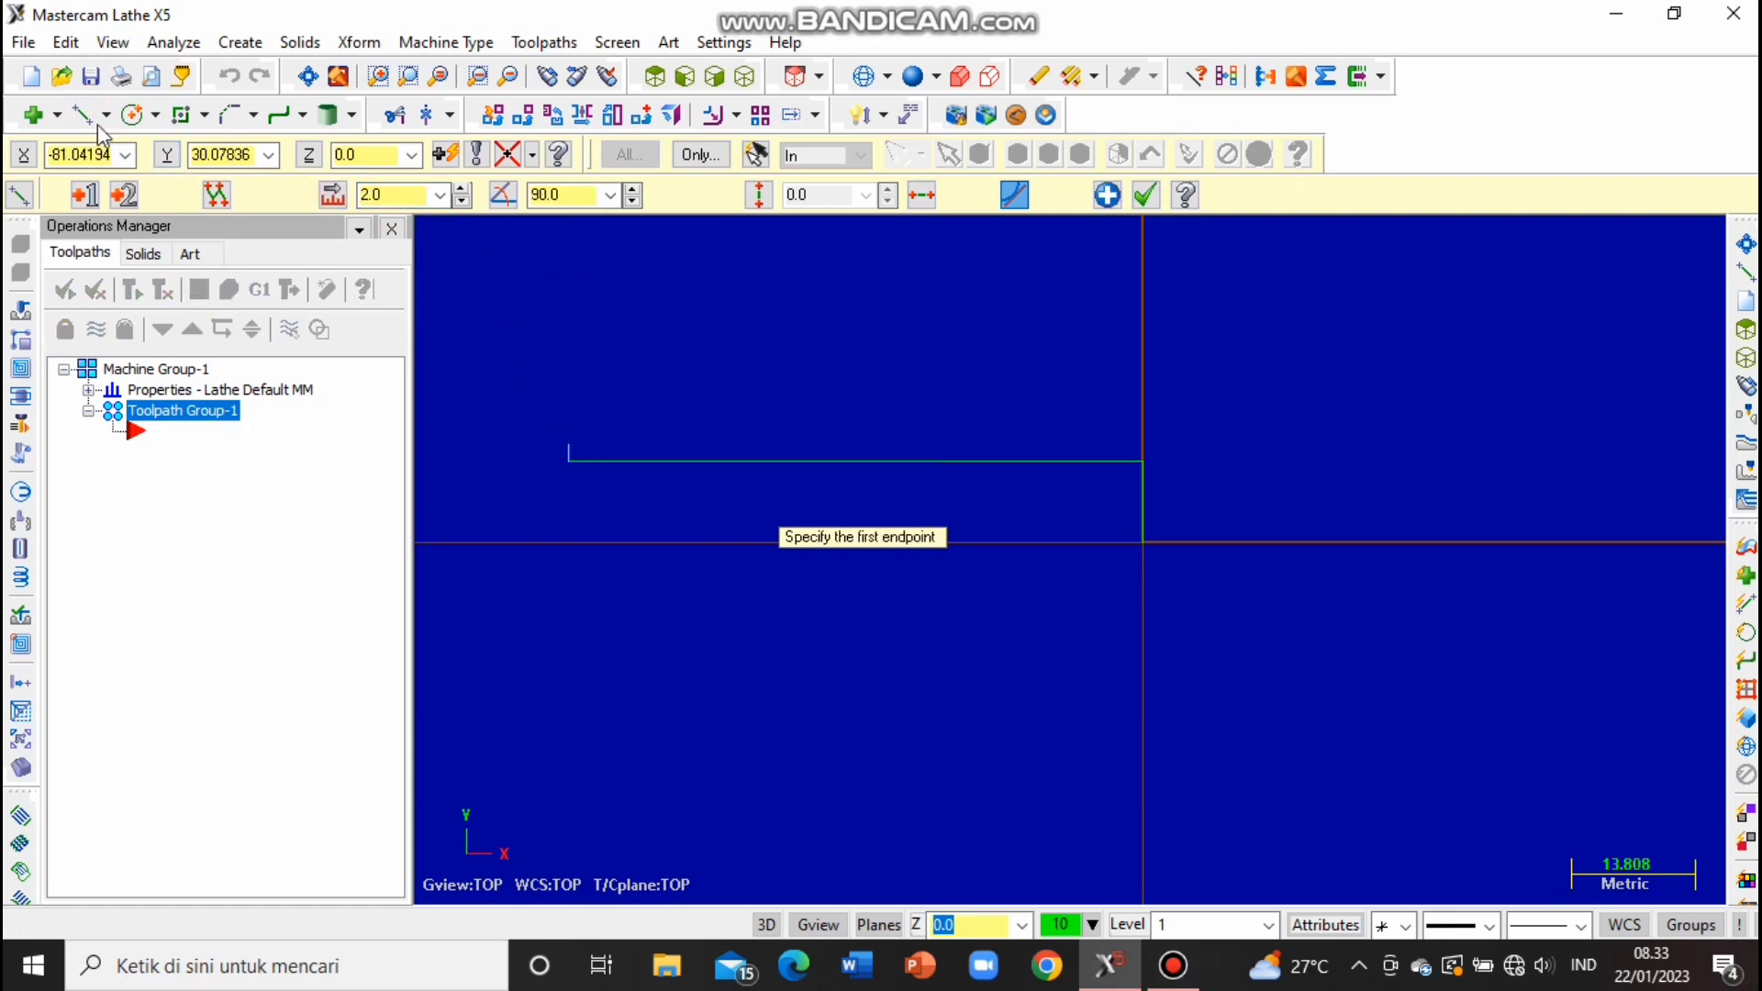
Draw a 30 mm horizontal line in the negative X direction from the top of the 2 mm step.
{"action": "left_click", "coordinate": [570, 446]}
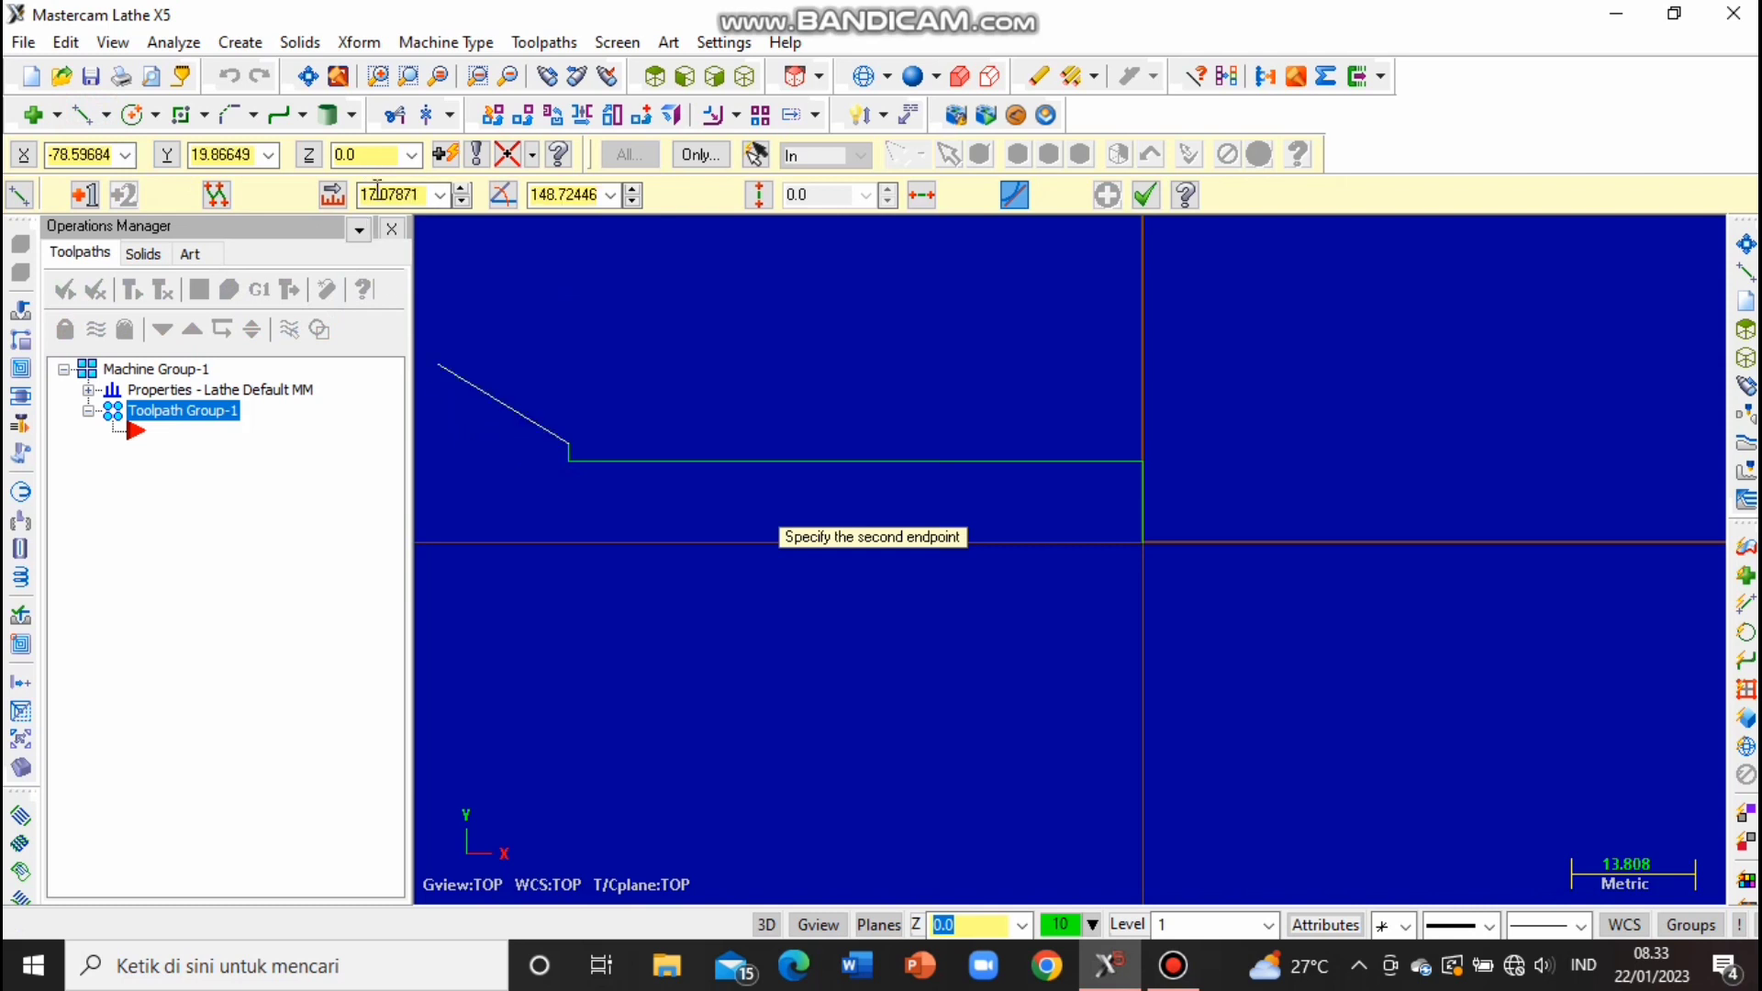
{"action": "type", "text": "l30"}
{"action": "left_click", "coordinate": [440, 453]}
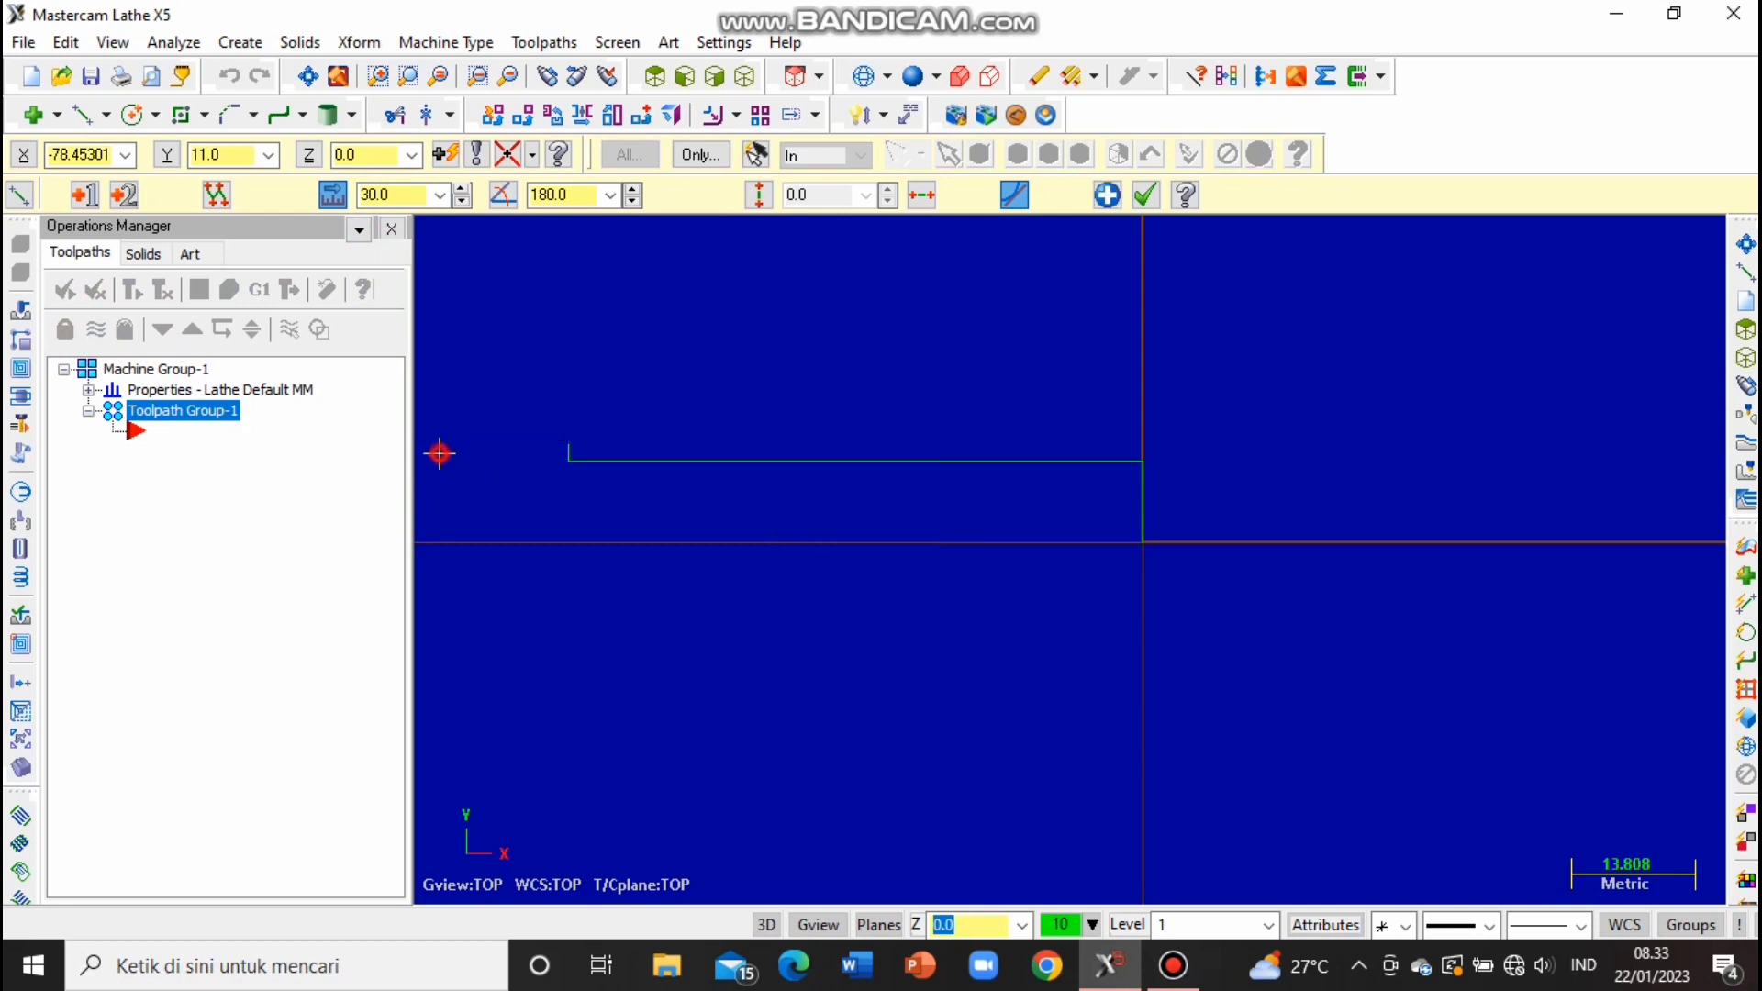
Draw a vertical line upward from the far end of the 30 mm line, with length (30-22)/2 (4 mm).
{"action": "scroll", "coordinate": [651, 493], "scroll_direction": "down", "scroll_amount": 12}
{"action": "scroll", "coordinate": [752, 588], "scroll_direction": "up", "scroll_amount": 12}
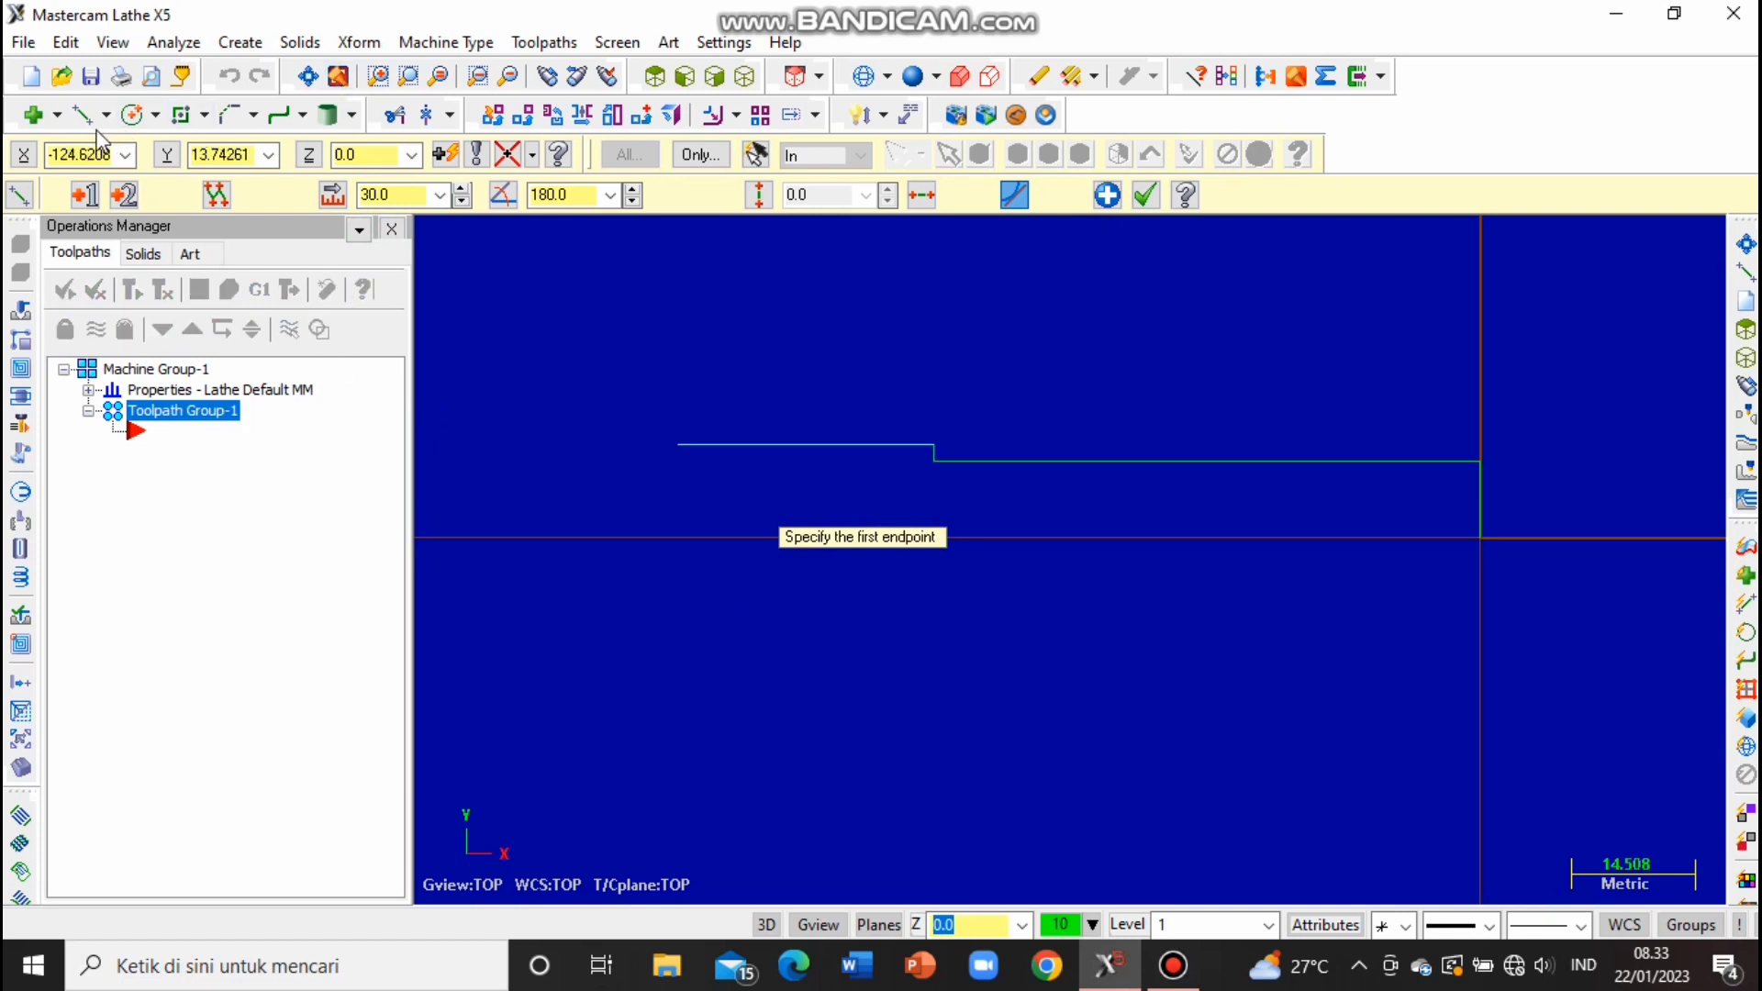
{"action": "left_click", "coordinate": [676, 444]}
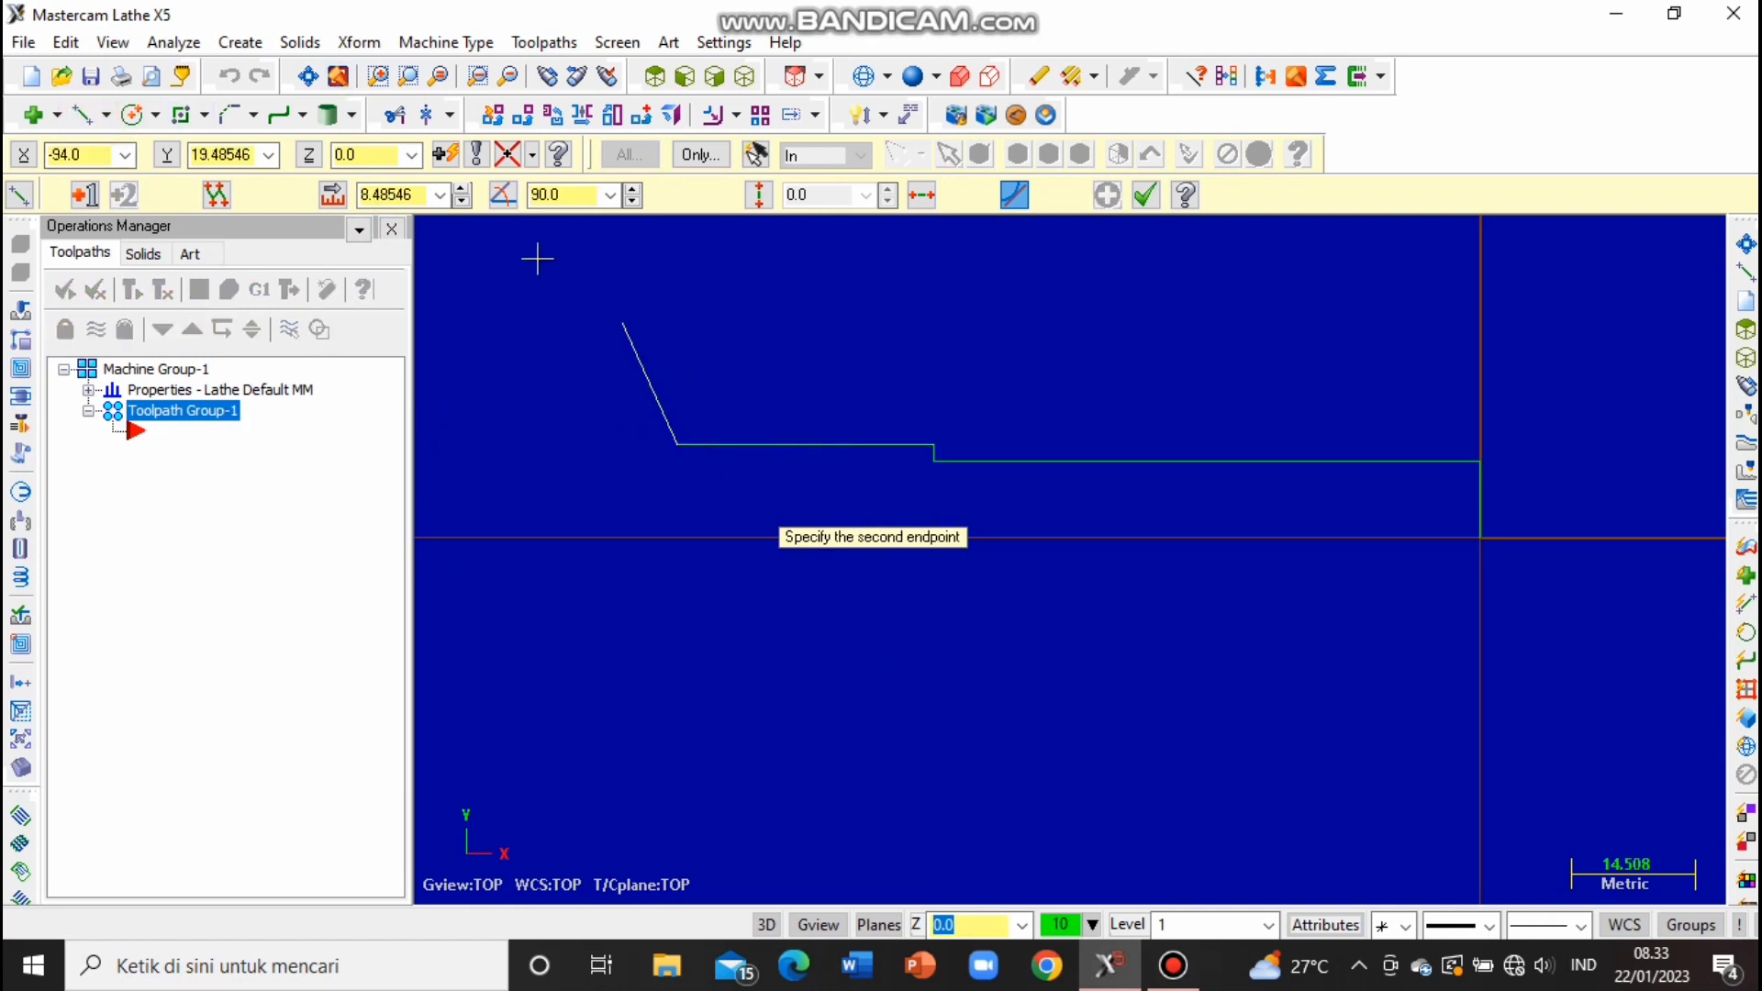
{"action": "left_click", "coordinate": [413, 196]}
{"action": "key", "text": "BackSpace"}
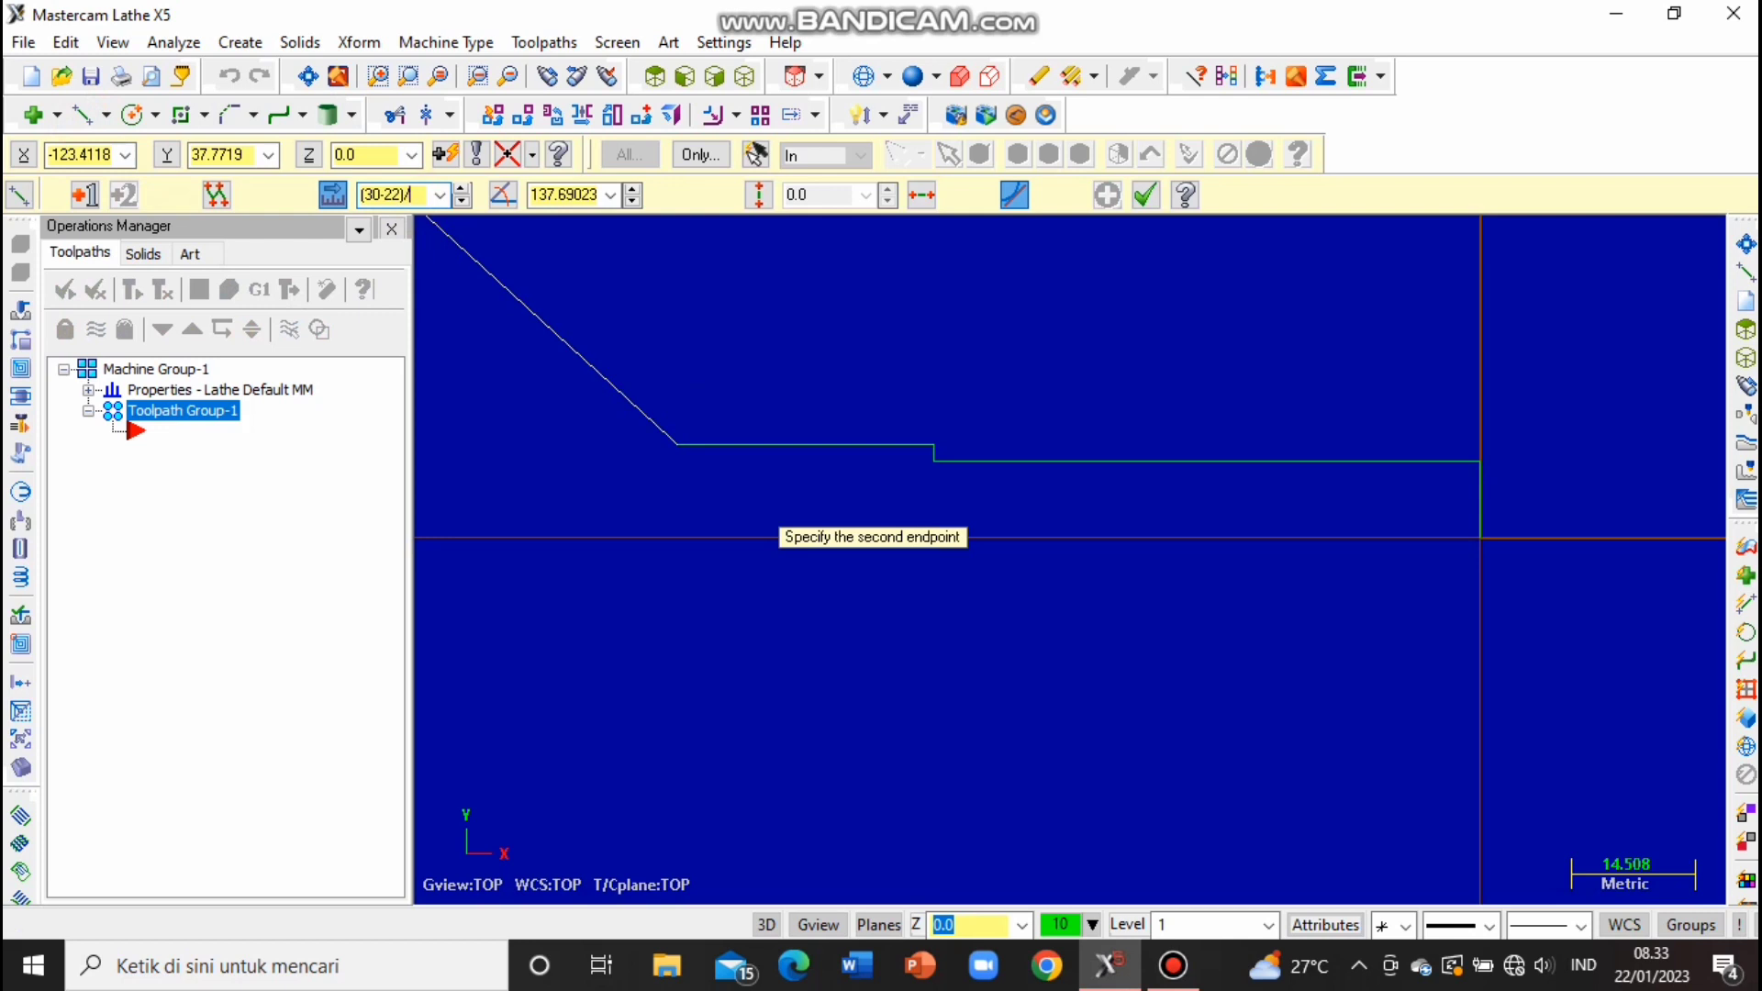
{"action": "key", "text": "Return"}
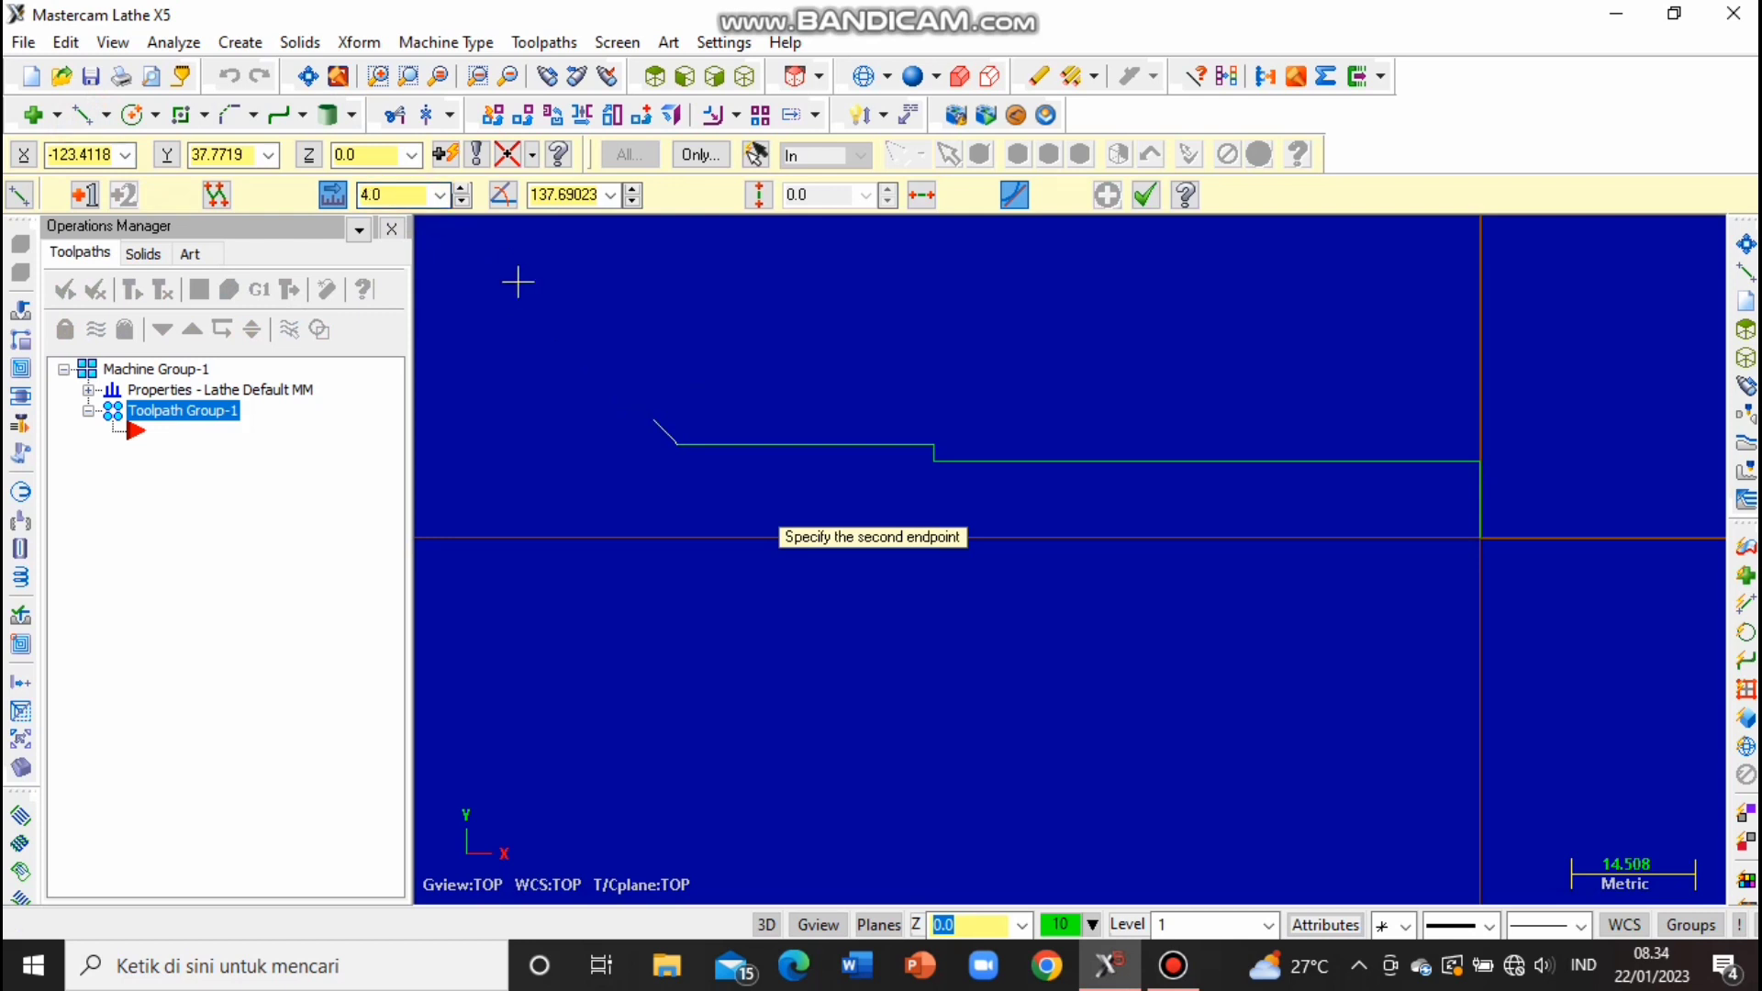
{"action": "left_click", "coordinate": [678, 342]}
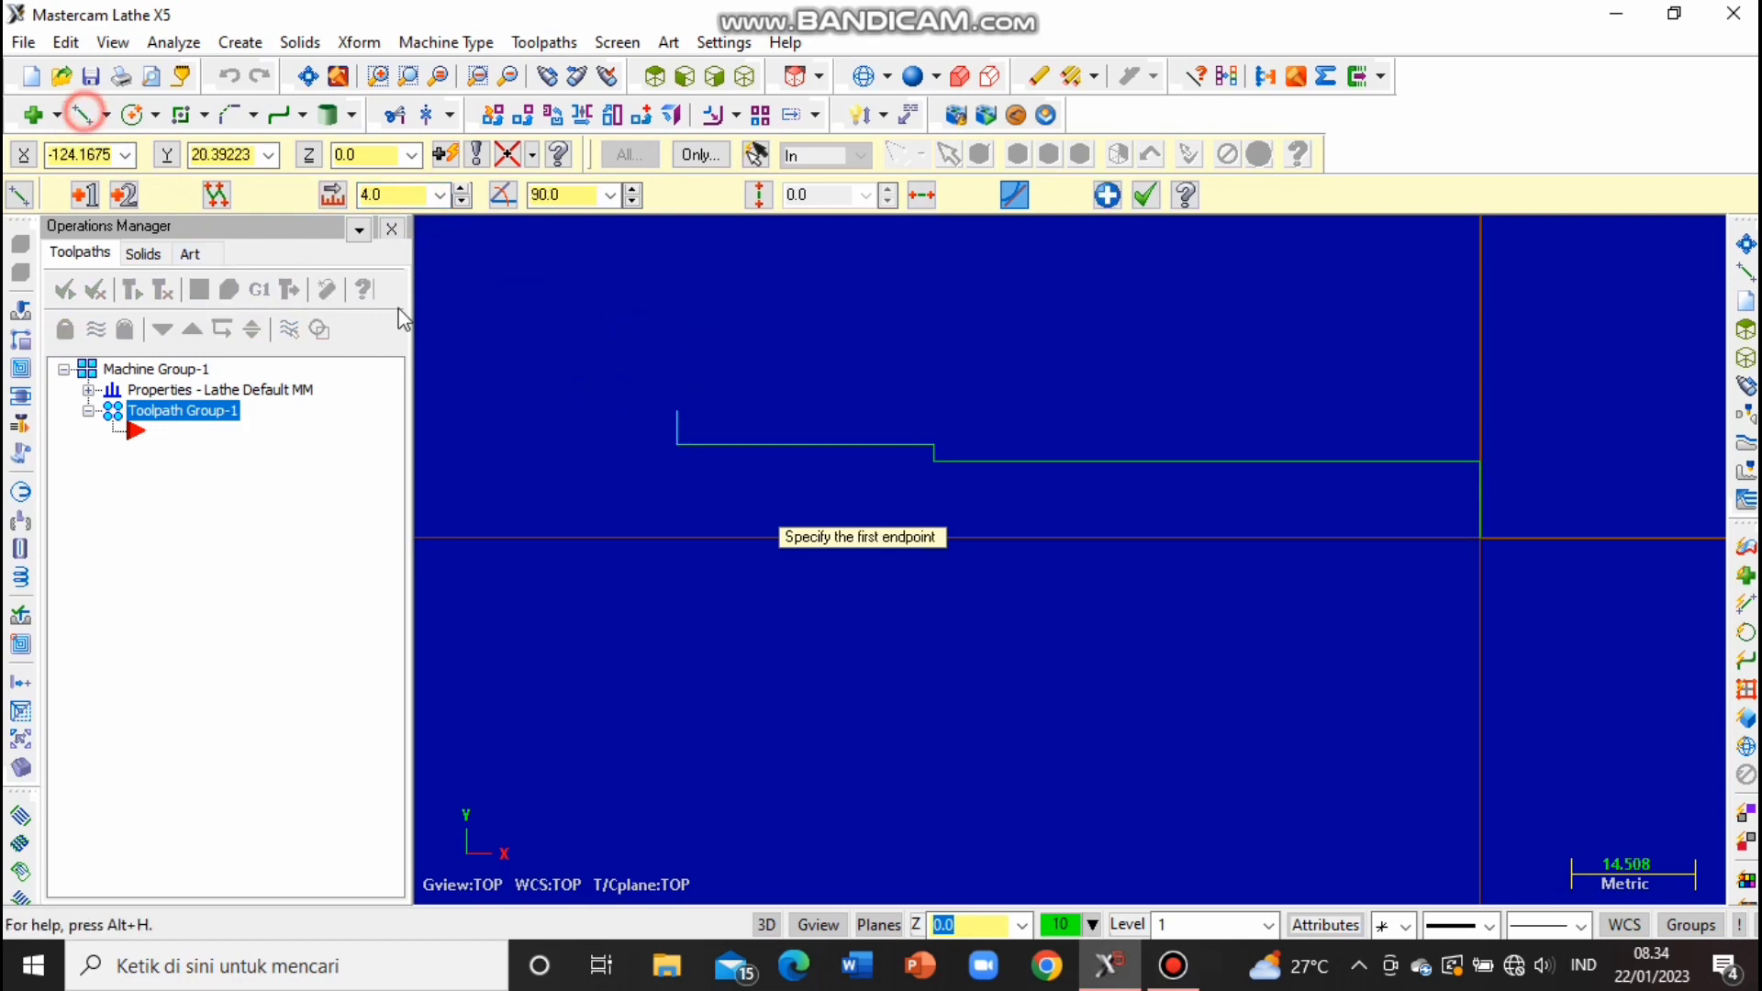
Draw a 6 mm horizontal line in the negative X direction from the top of the 4 mm step.
{"action": "left_click", "coordinate": [677, 411]}
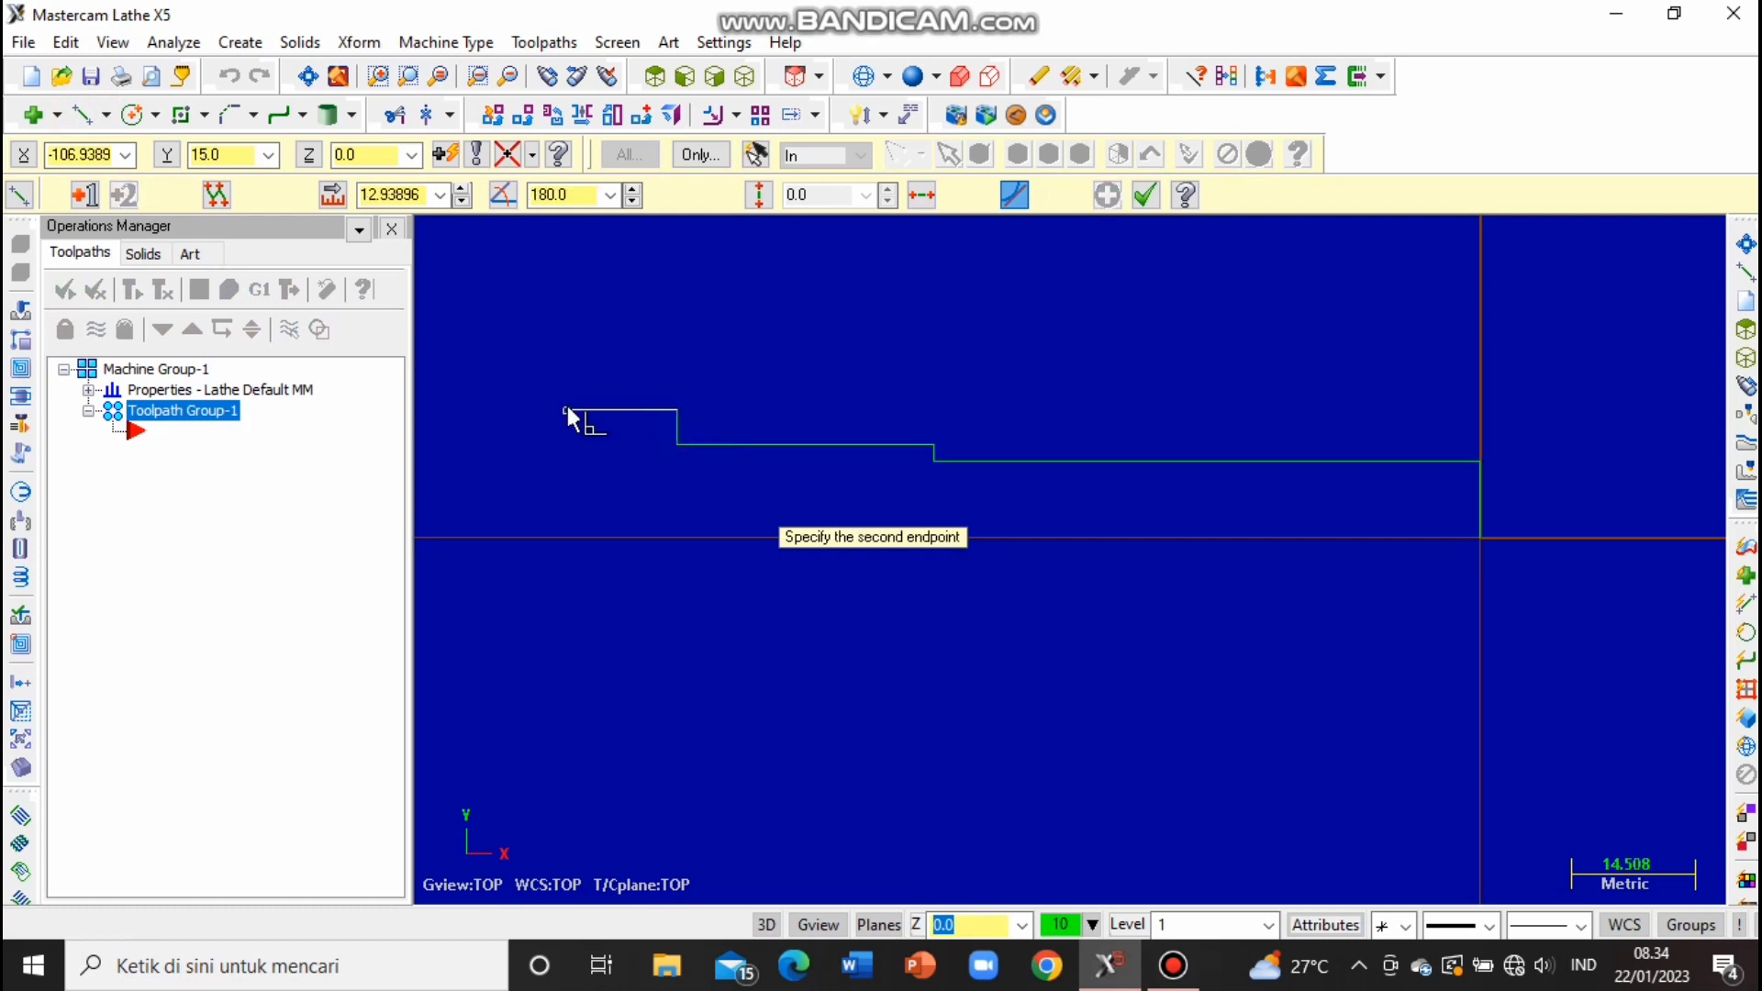
{"action": "left_click", "coordinate": [410, 192]}
{"action": "type", "text": "6"}
{"action": "key", "text": "Return"}
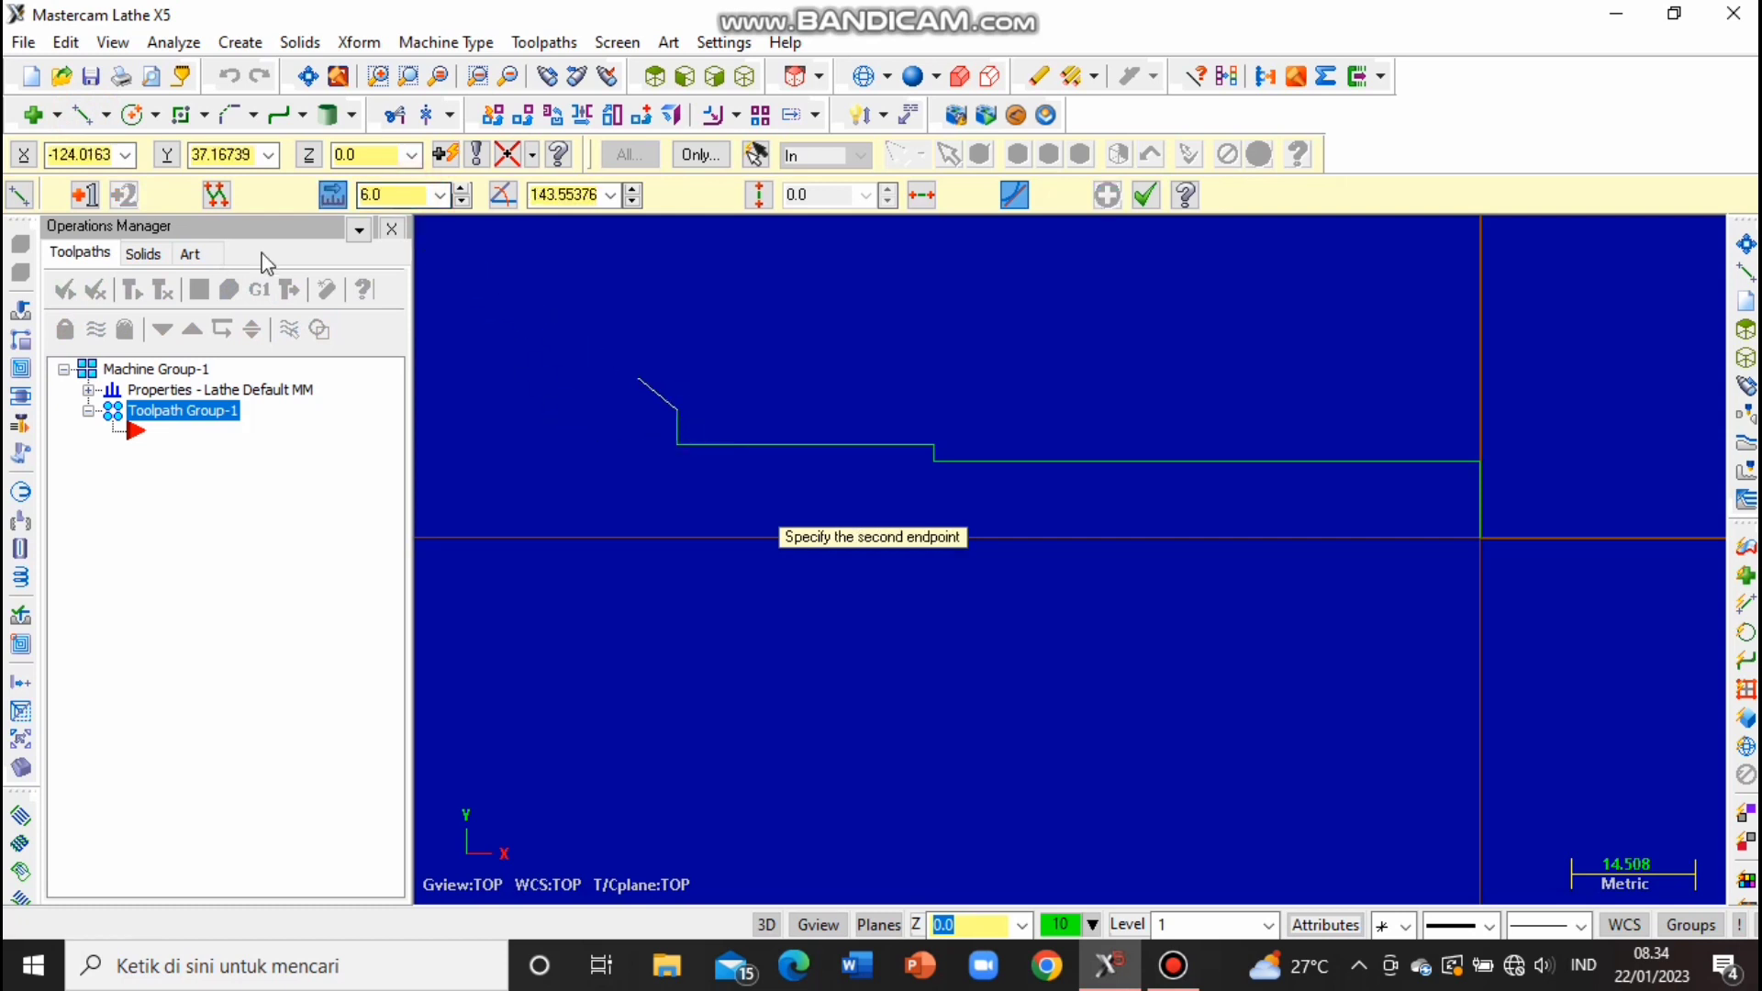
{"action": "left_click", "coordinate": [587, 405]}
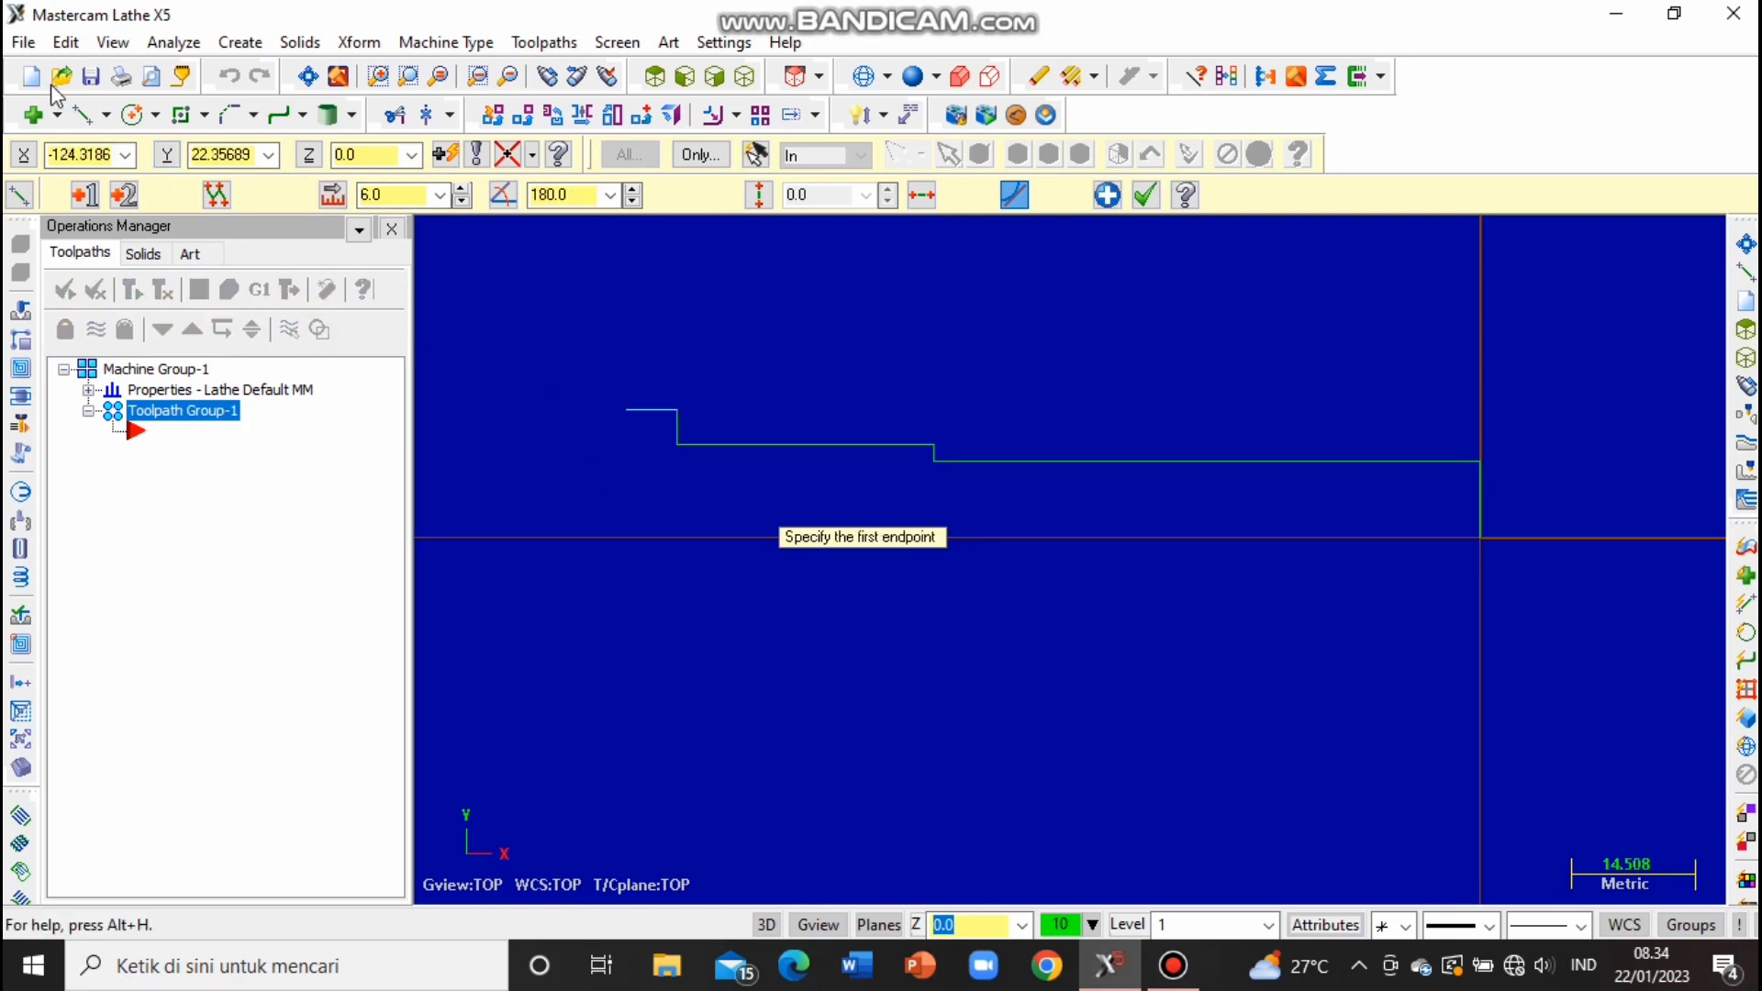
Draw a 15 mm vertical line from the far end of the 6 mm line down to the center axis.
{"action": "left_click", "coordinate": [626, 410]}
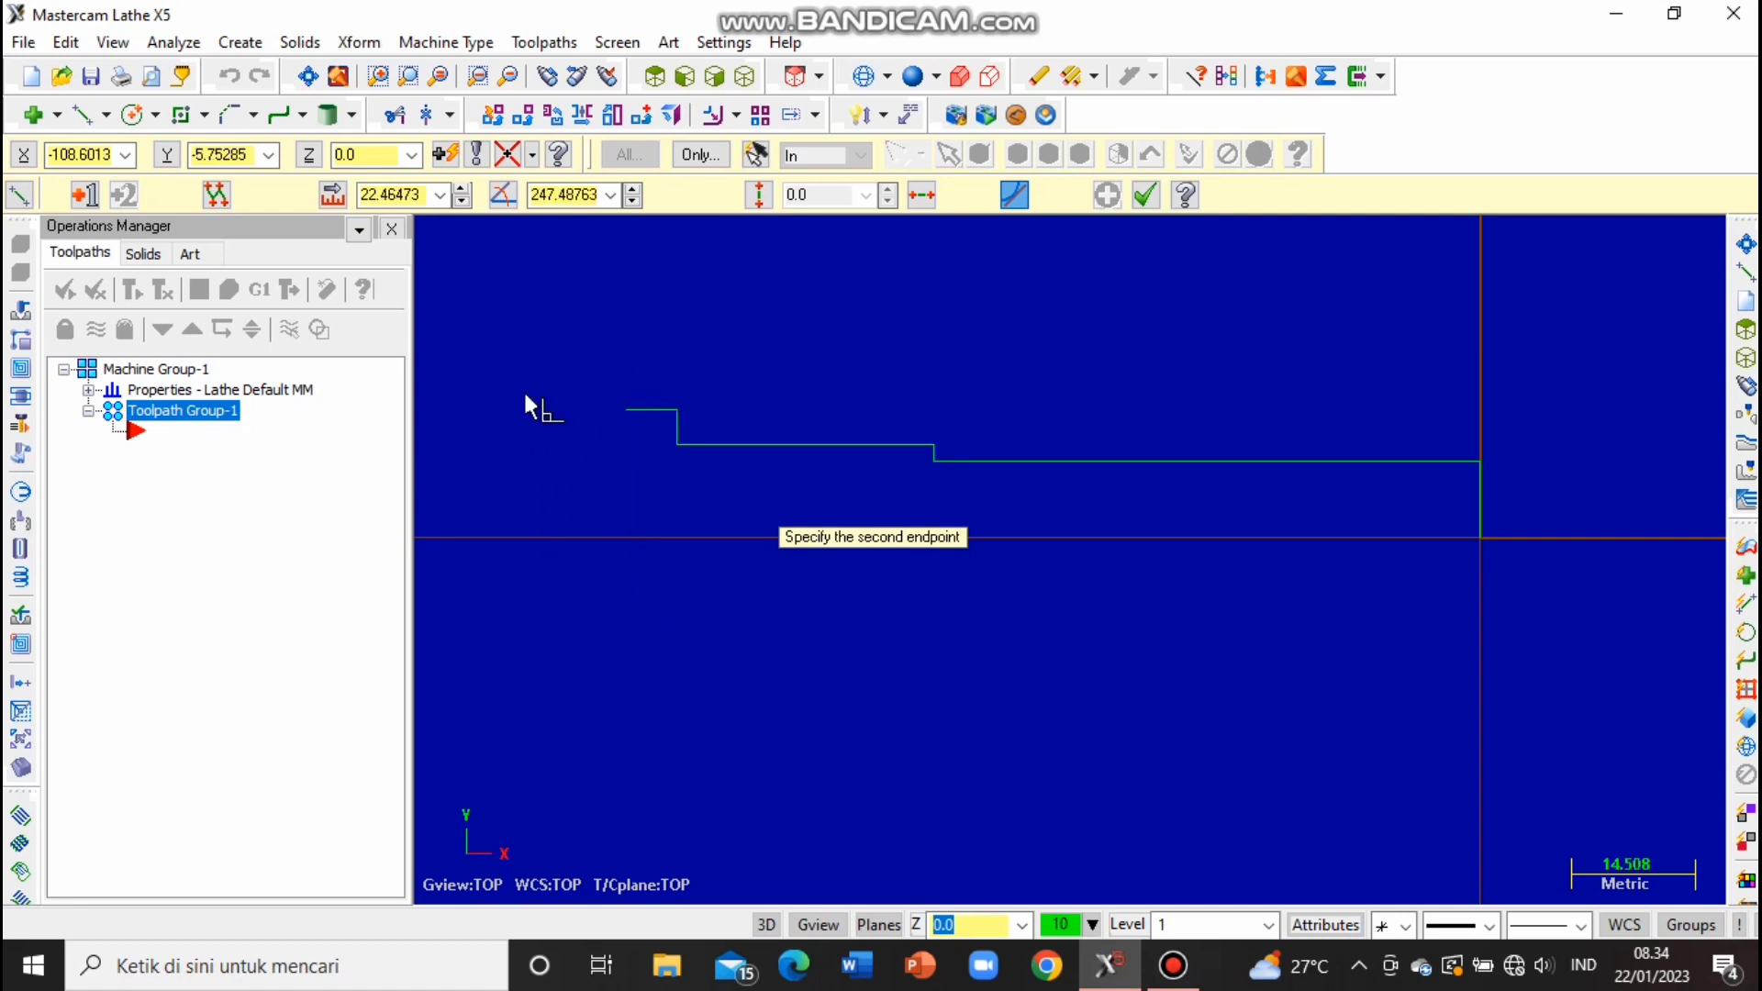
{"action": "left_click", "coordinate": [378, 194]}
{"action": "key", "text": "BackSpace"}
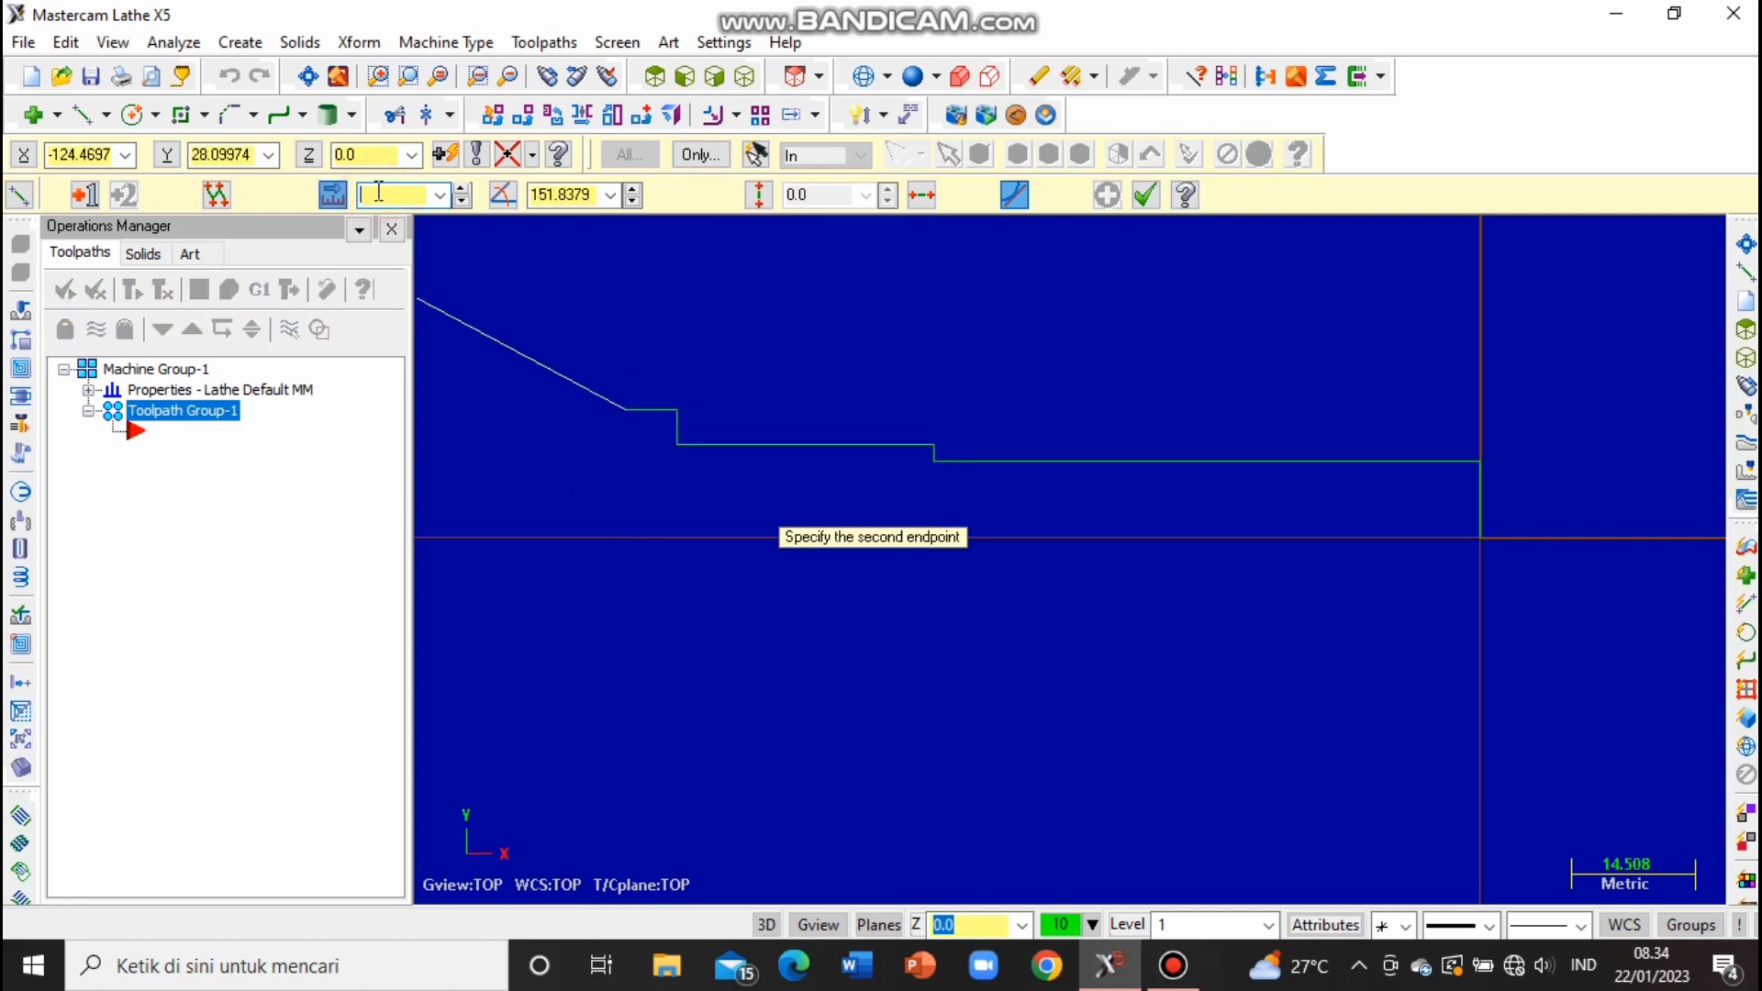
{"action": "key", "text": "Return"}
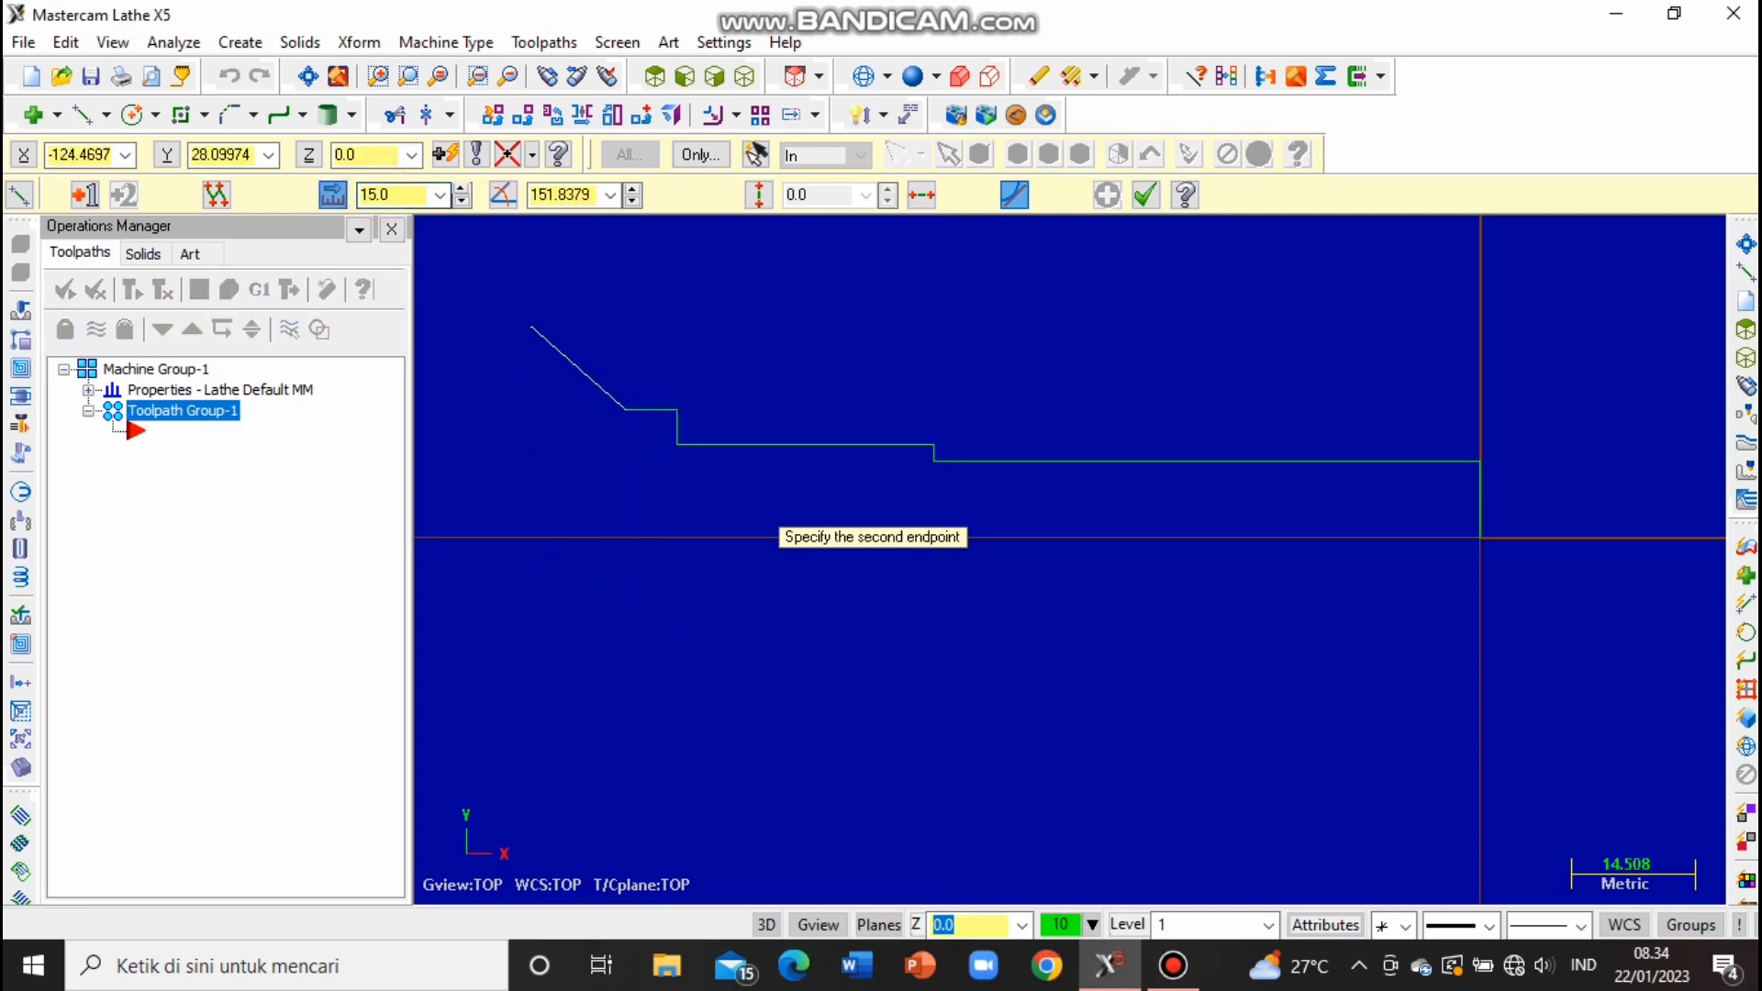
{"action": "left_click", "coordinate": [628, 573]}
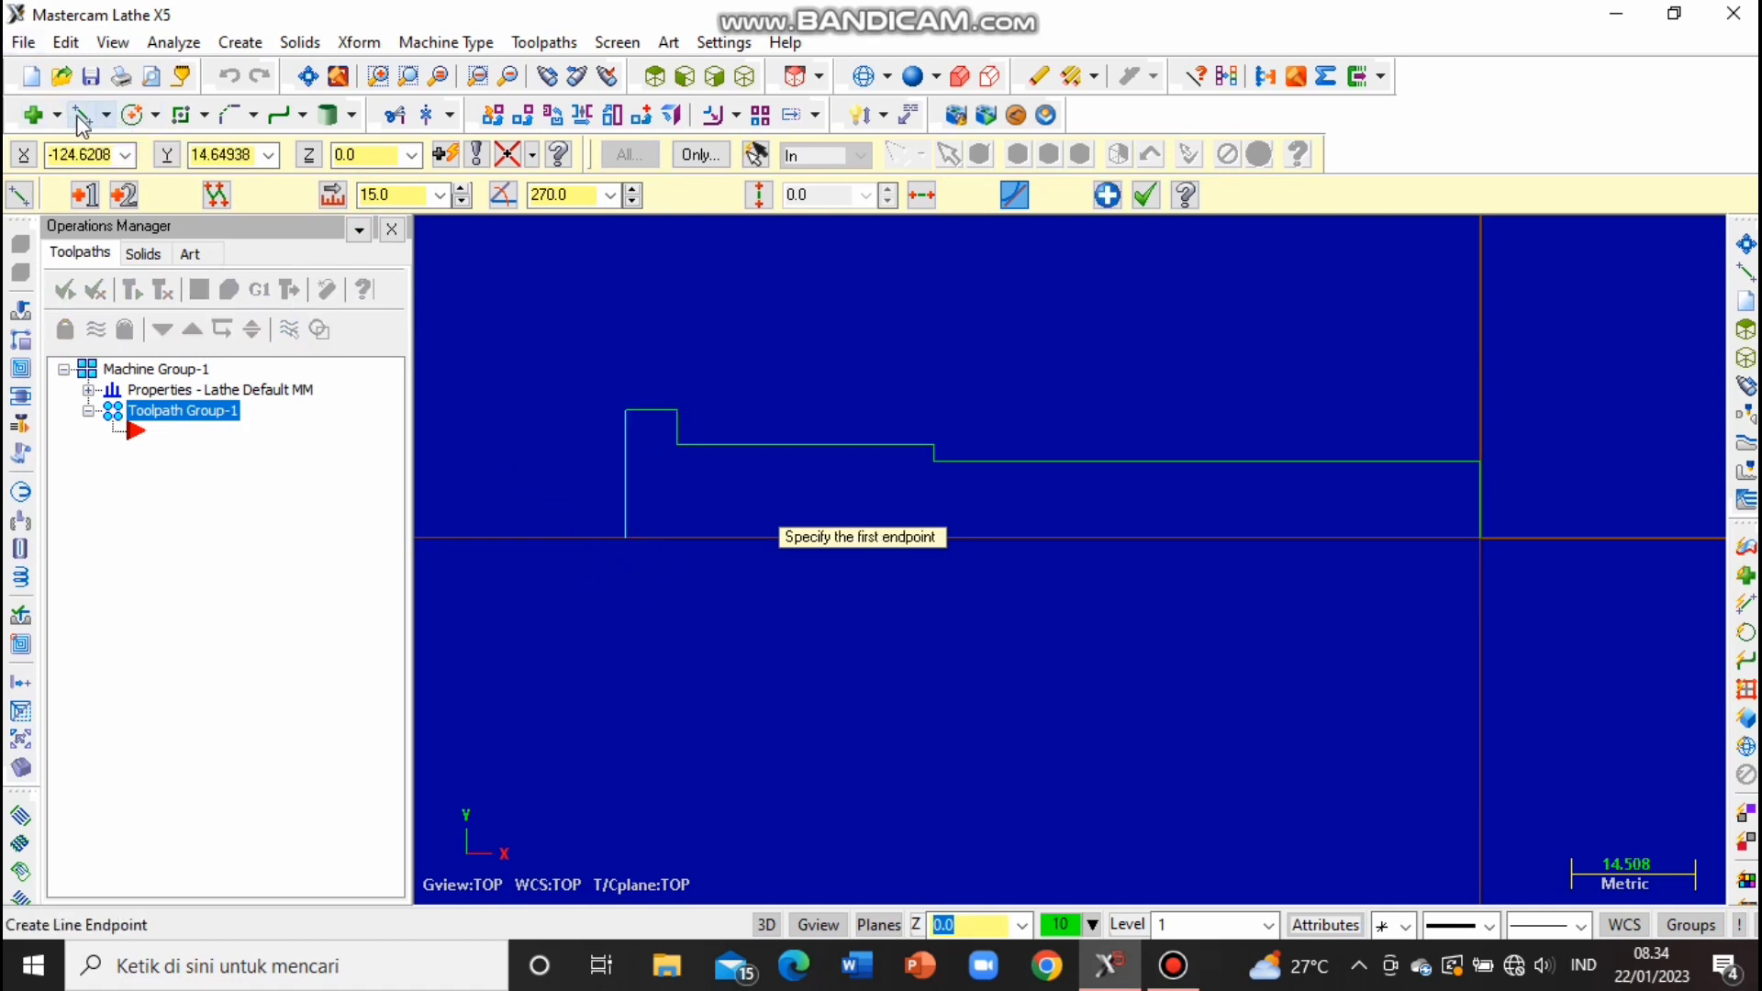
Draw a 5 mm horizontal line in the negative X direction from the top of the 15 mm vertical line.
{"action": "left_click", "coordinate": [623, 412]}
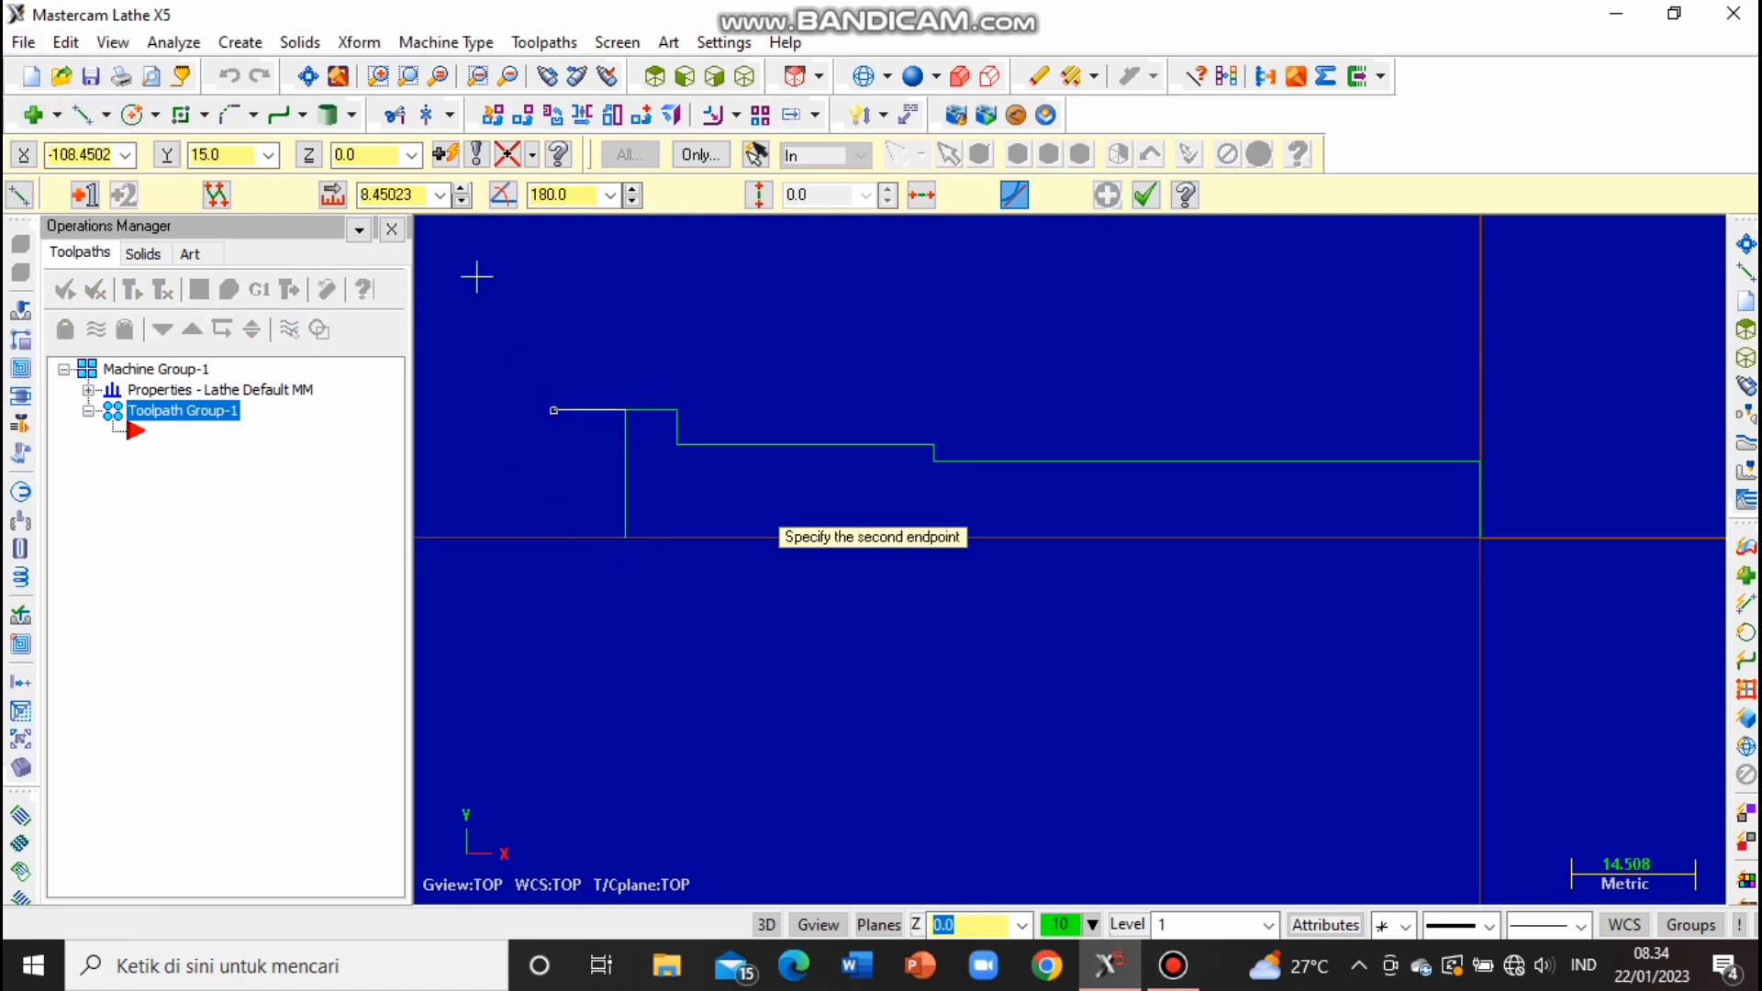
{"action": "left_click", "coordinate": [404, 201]}
{"action": "key", "text": "BackSpace"}
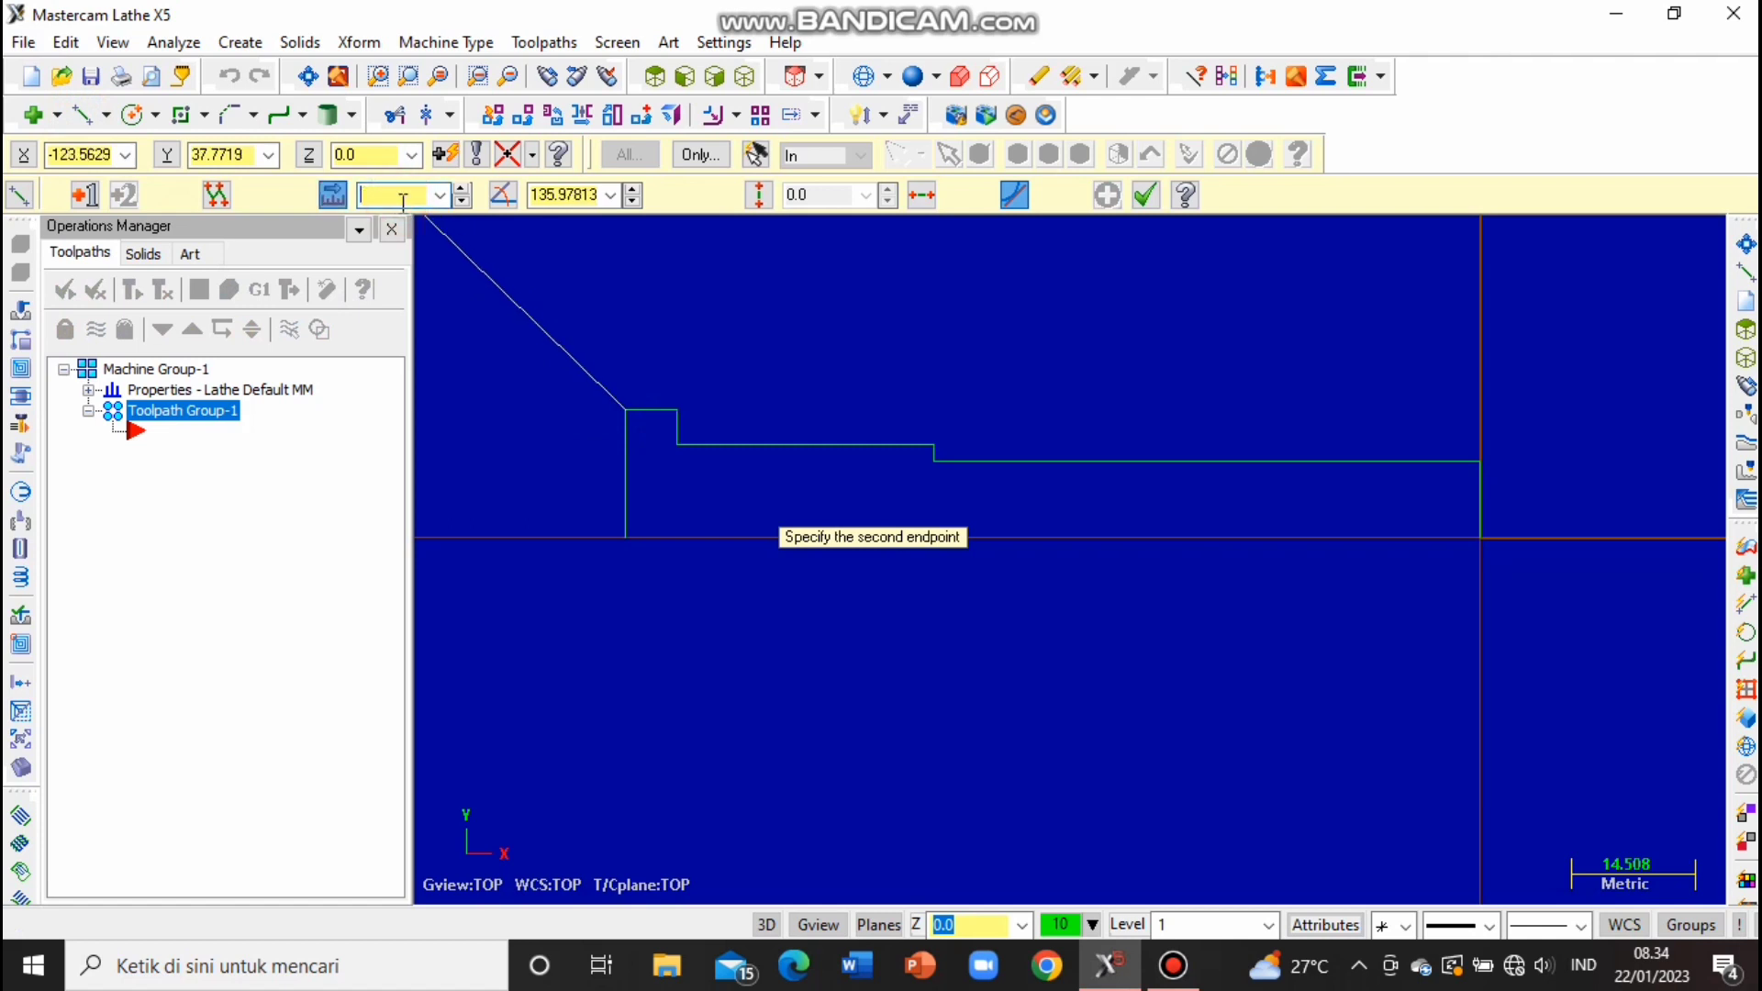
{"action": "type", "text": "5.0"}
{"action": "left_click", "coordinate": [479, 402]}
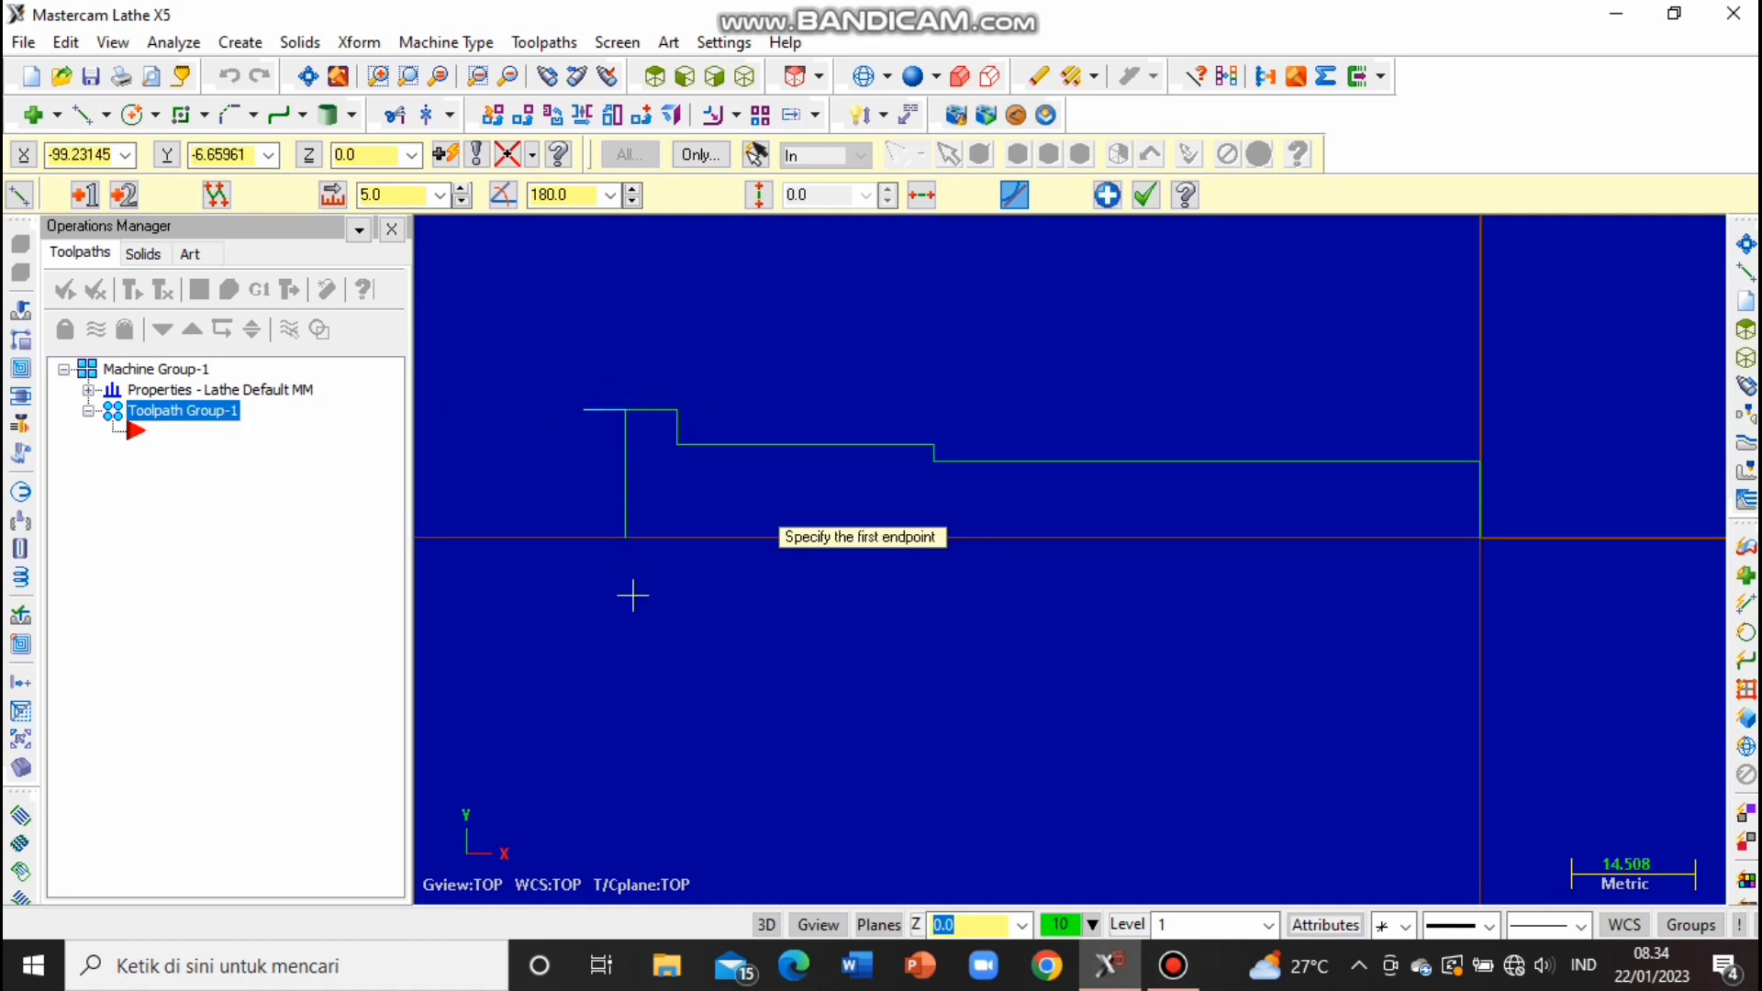
Chamfer the shaft's front outer corner, between the long horizontal line and the end face line, with a 2 mm single distance.
{"action": "scroll", "coordinate": [732, 649], "scroll_direction": "down", "scroll_amount": 2}
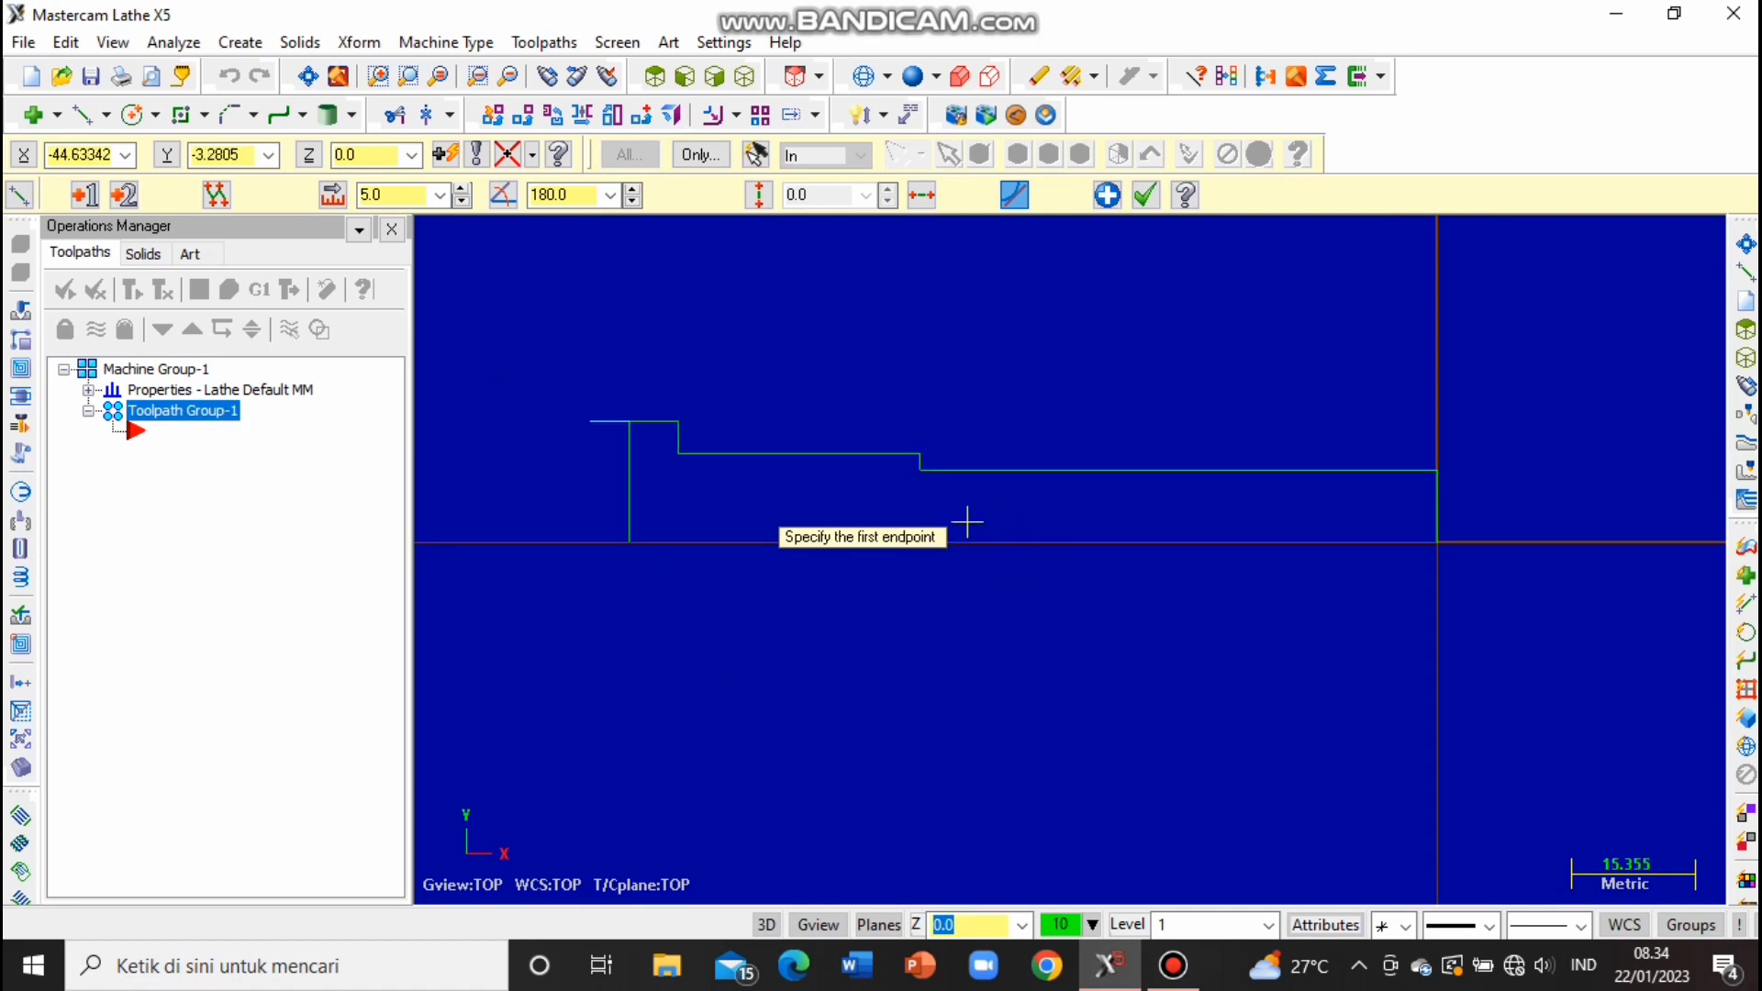
{"action": "left_click", "coordinate": [251, 115]}
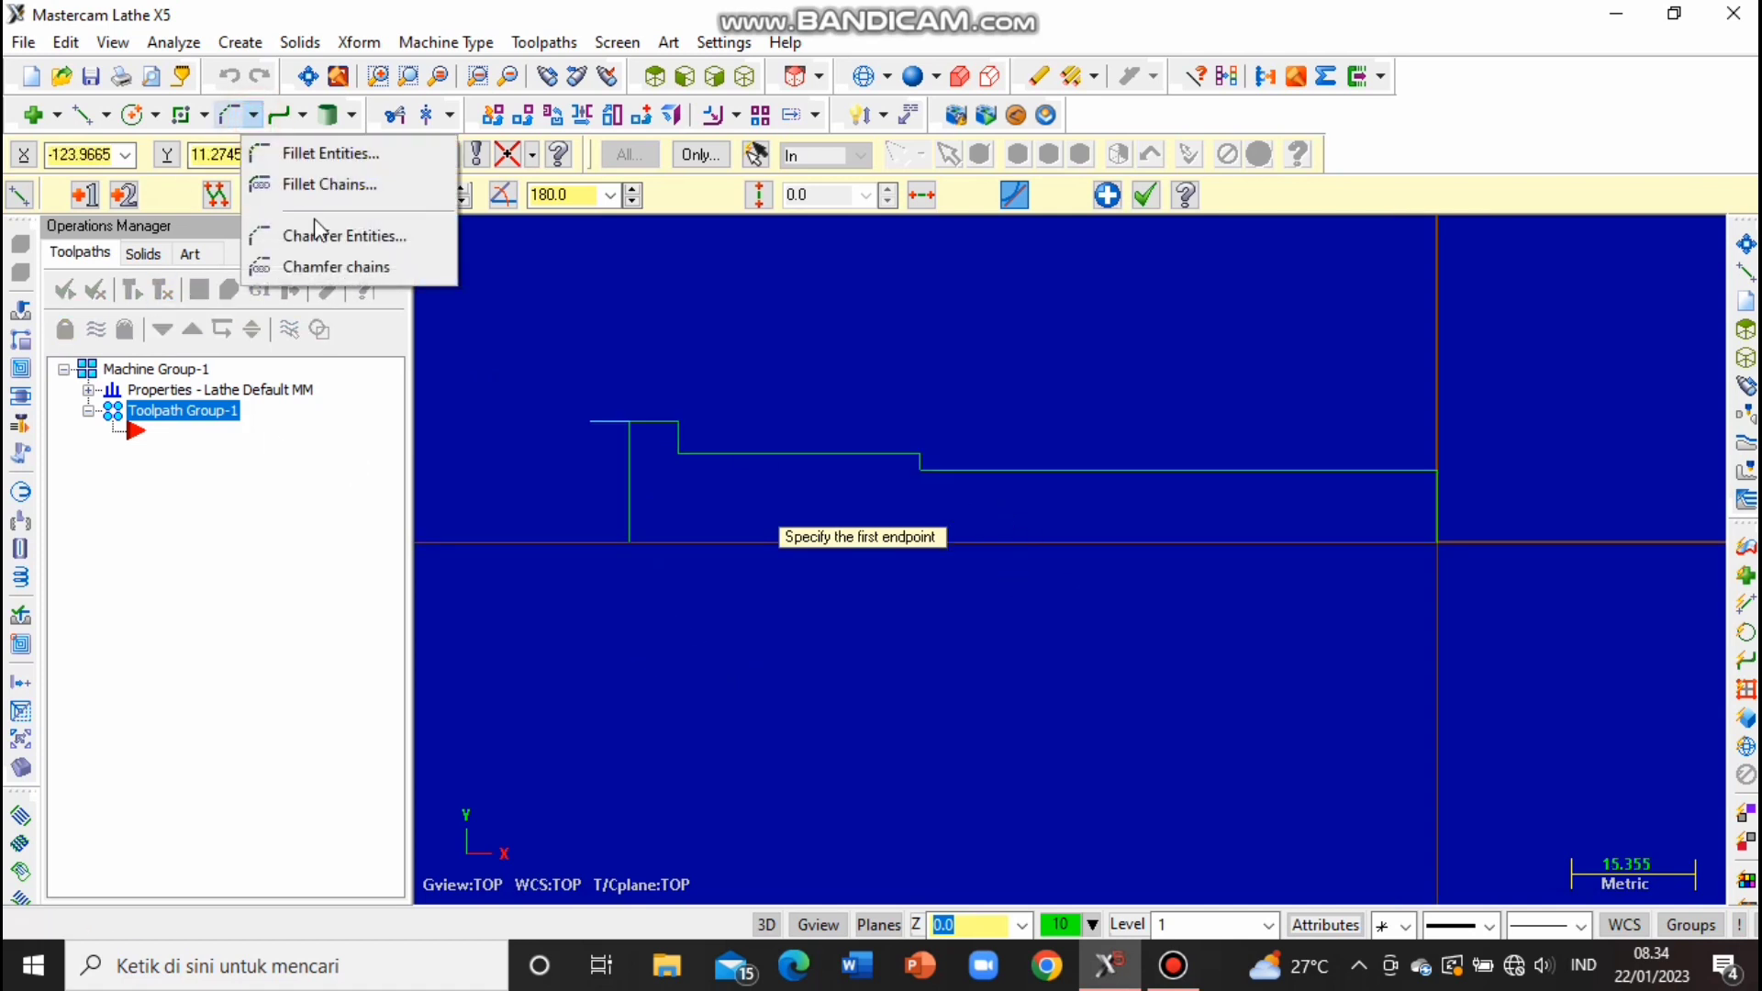
{"action": "left_click", "coordinate": [314, 231]}
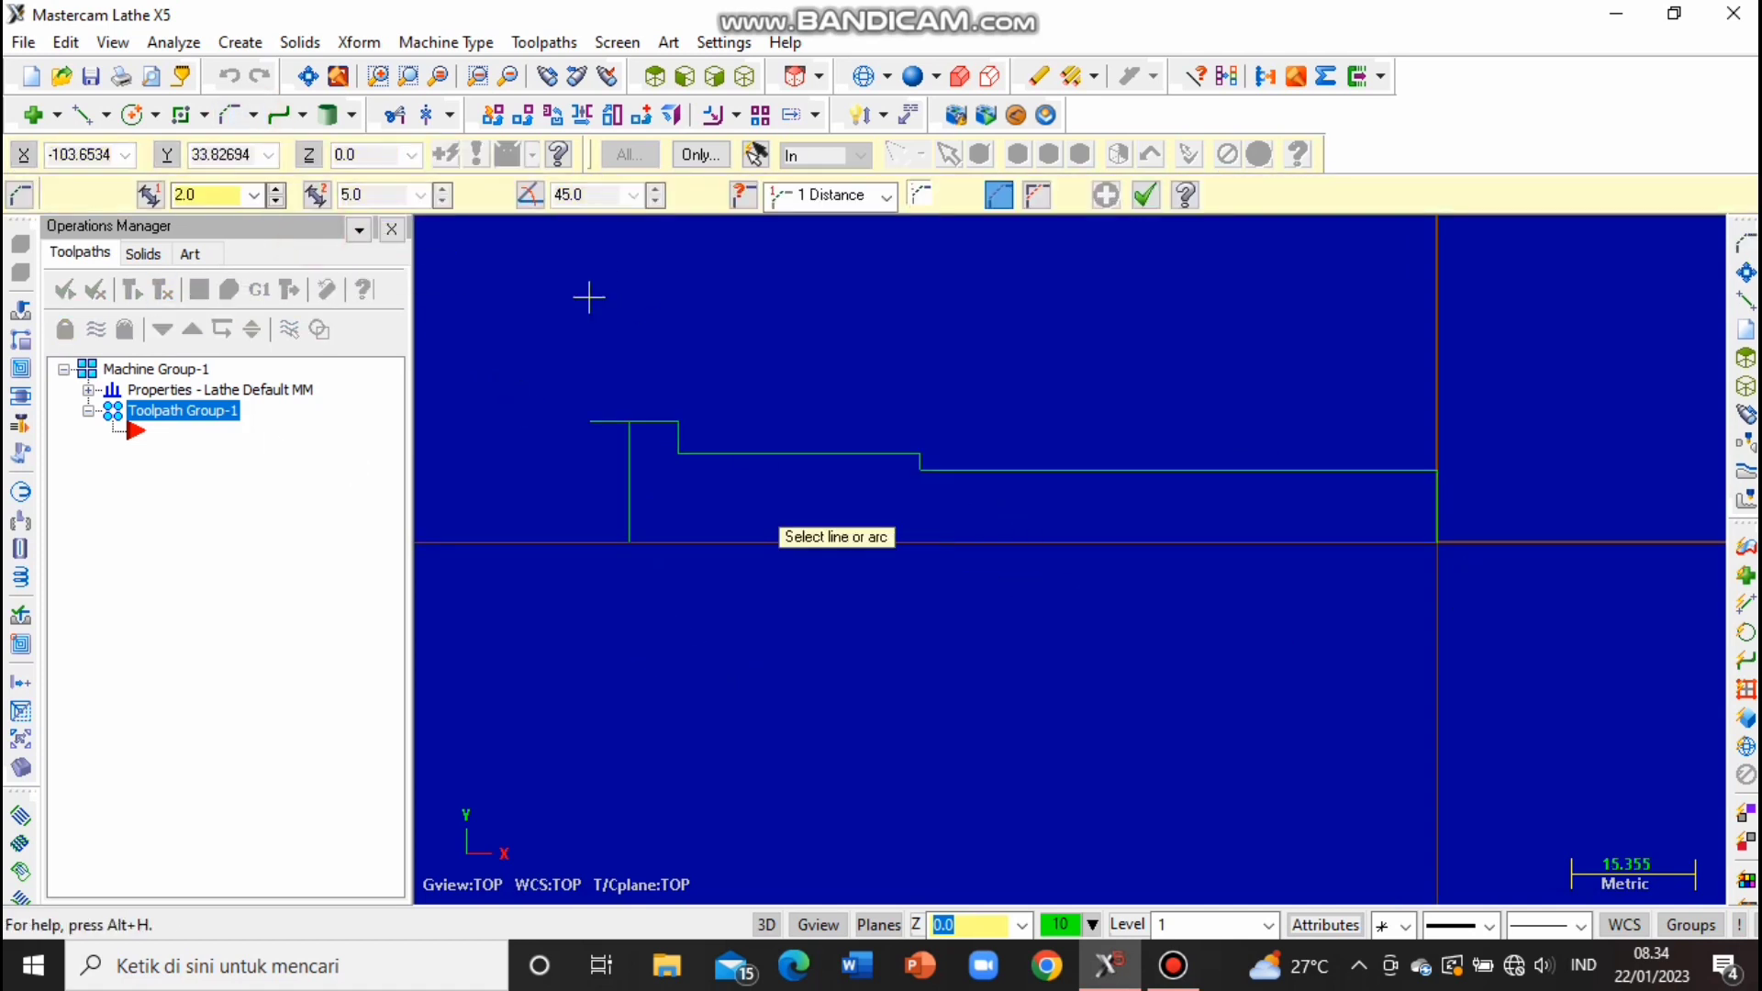
{"action": "left_click", "coordinate": [207, 194]}
{"action": "type", "text": "2"}
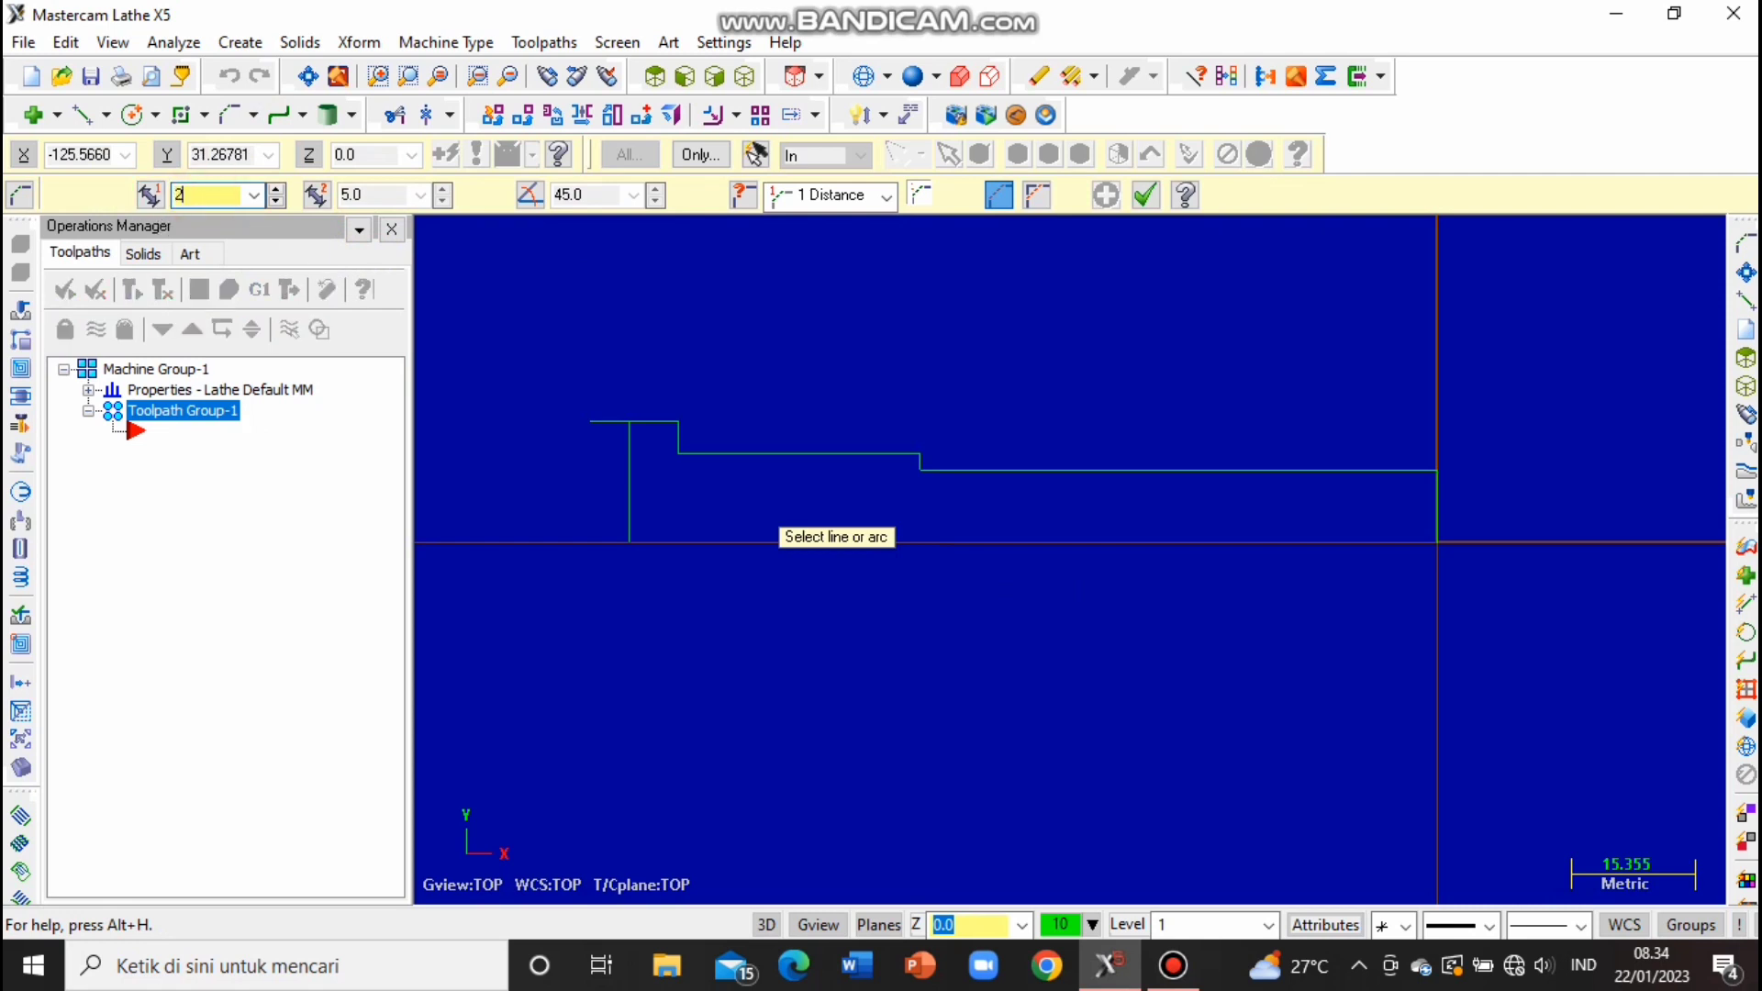
{"action": "key", "text": "Return"}
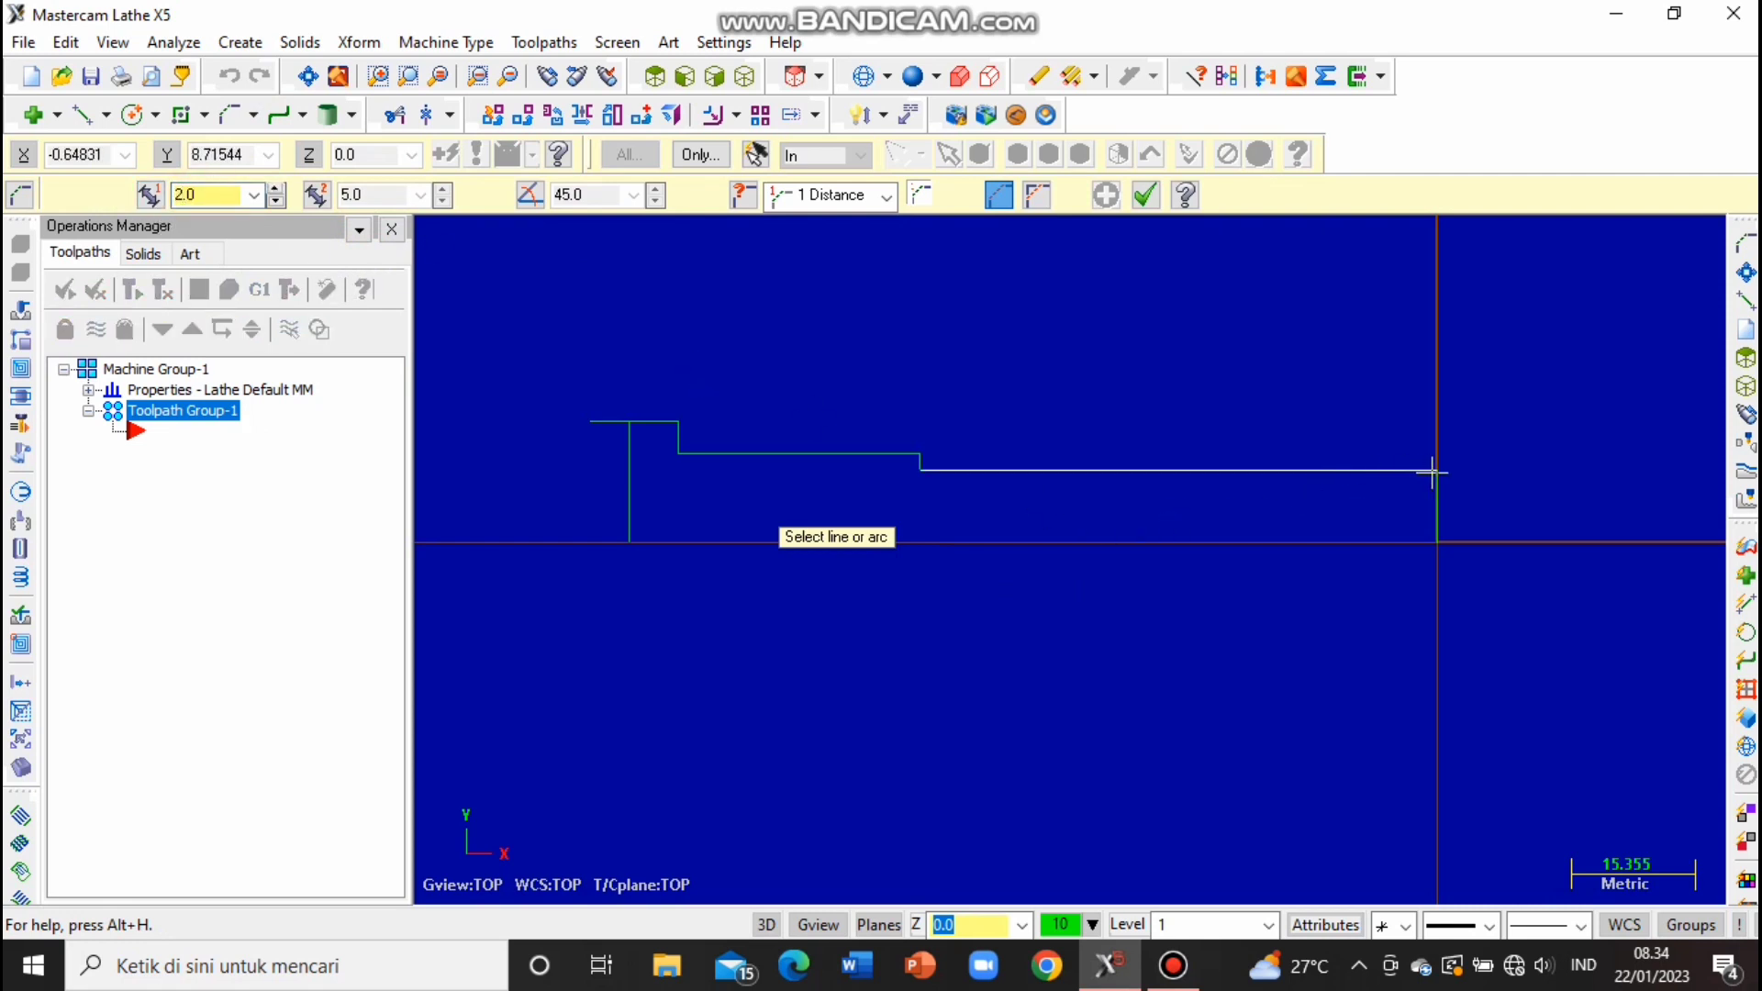
{"action": "left_click", "coordinate": [1430, 471]}
{"action": "left_click", "coordinate": [1437, 479]}
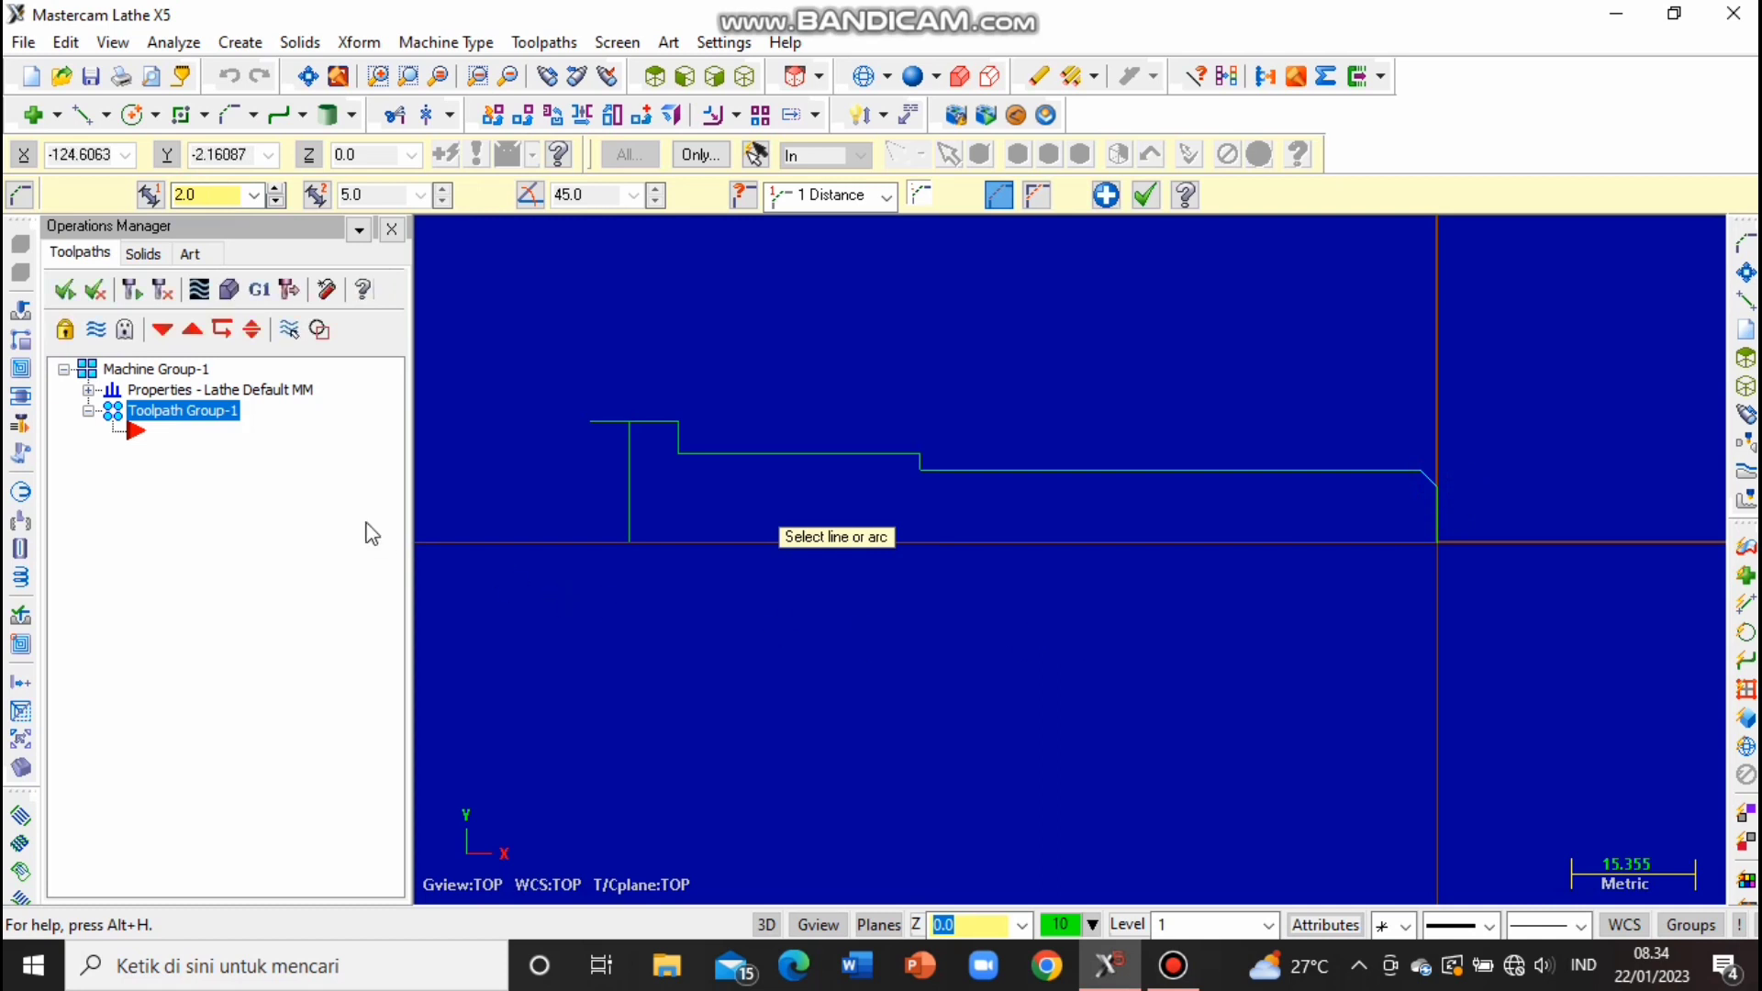
{"action": "key", "text": "Escape"}
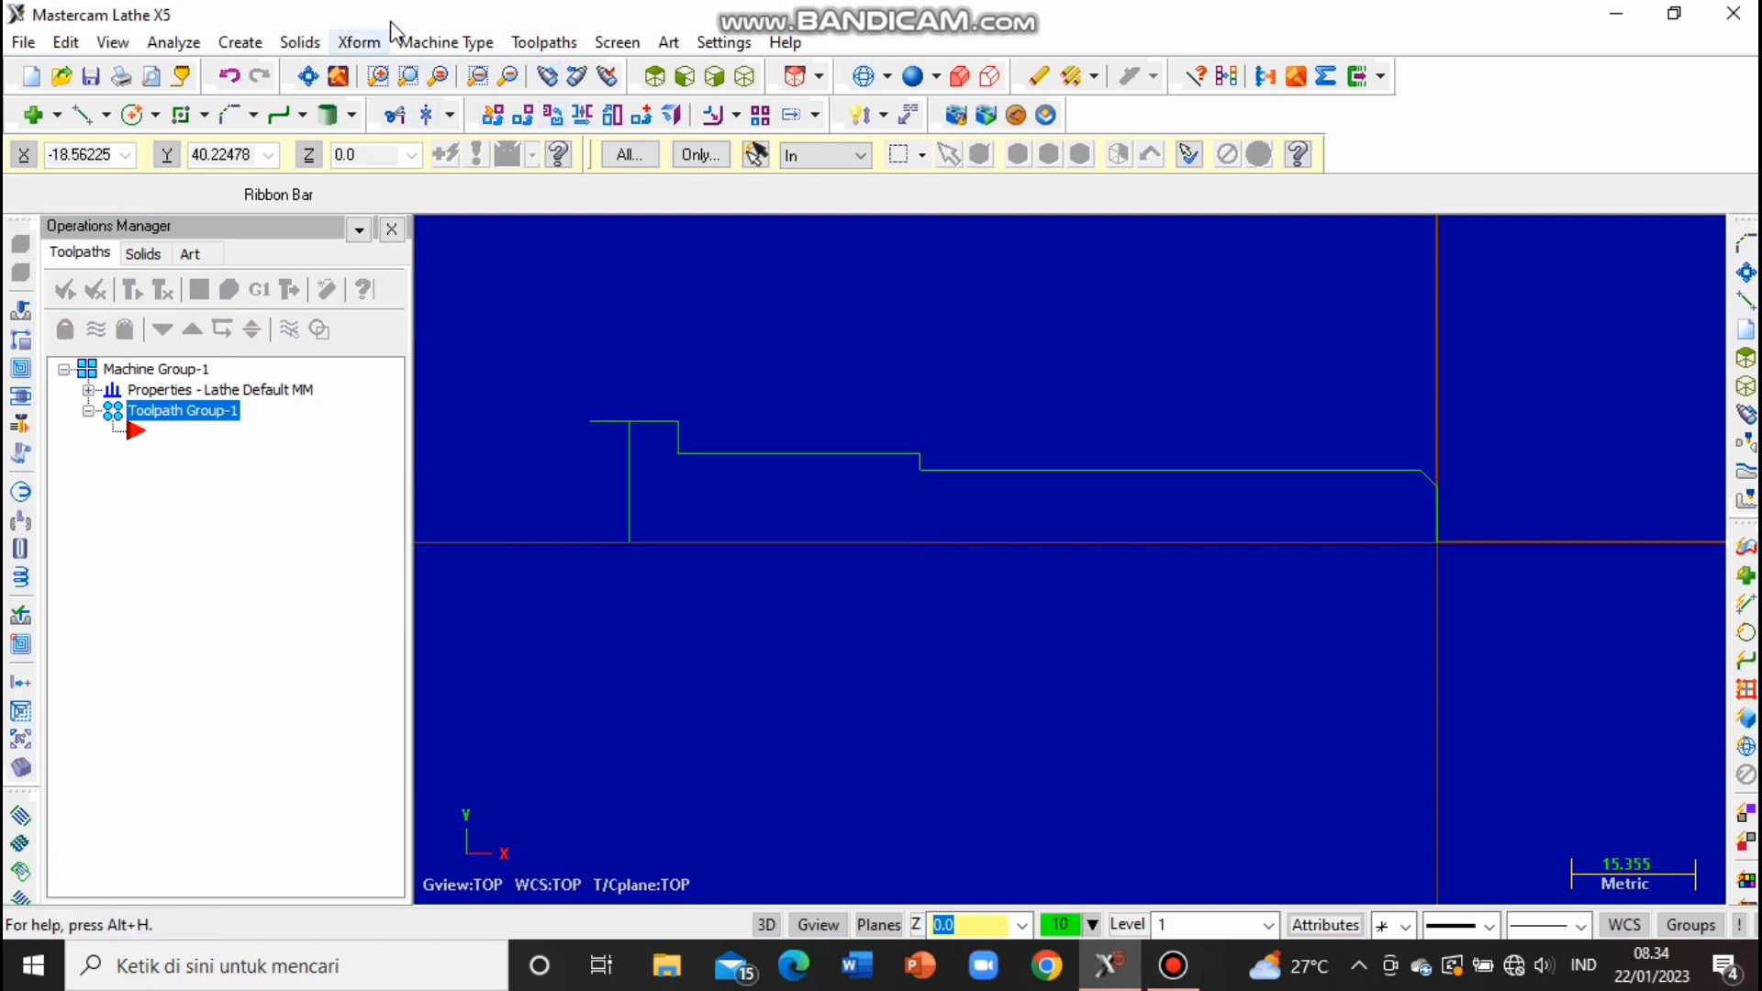
Define the left spindle stock as a cylinder with OD 32, length 150 and axis position Z 2.
{"action": "left_click", "coordinate": [88, 390]}
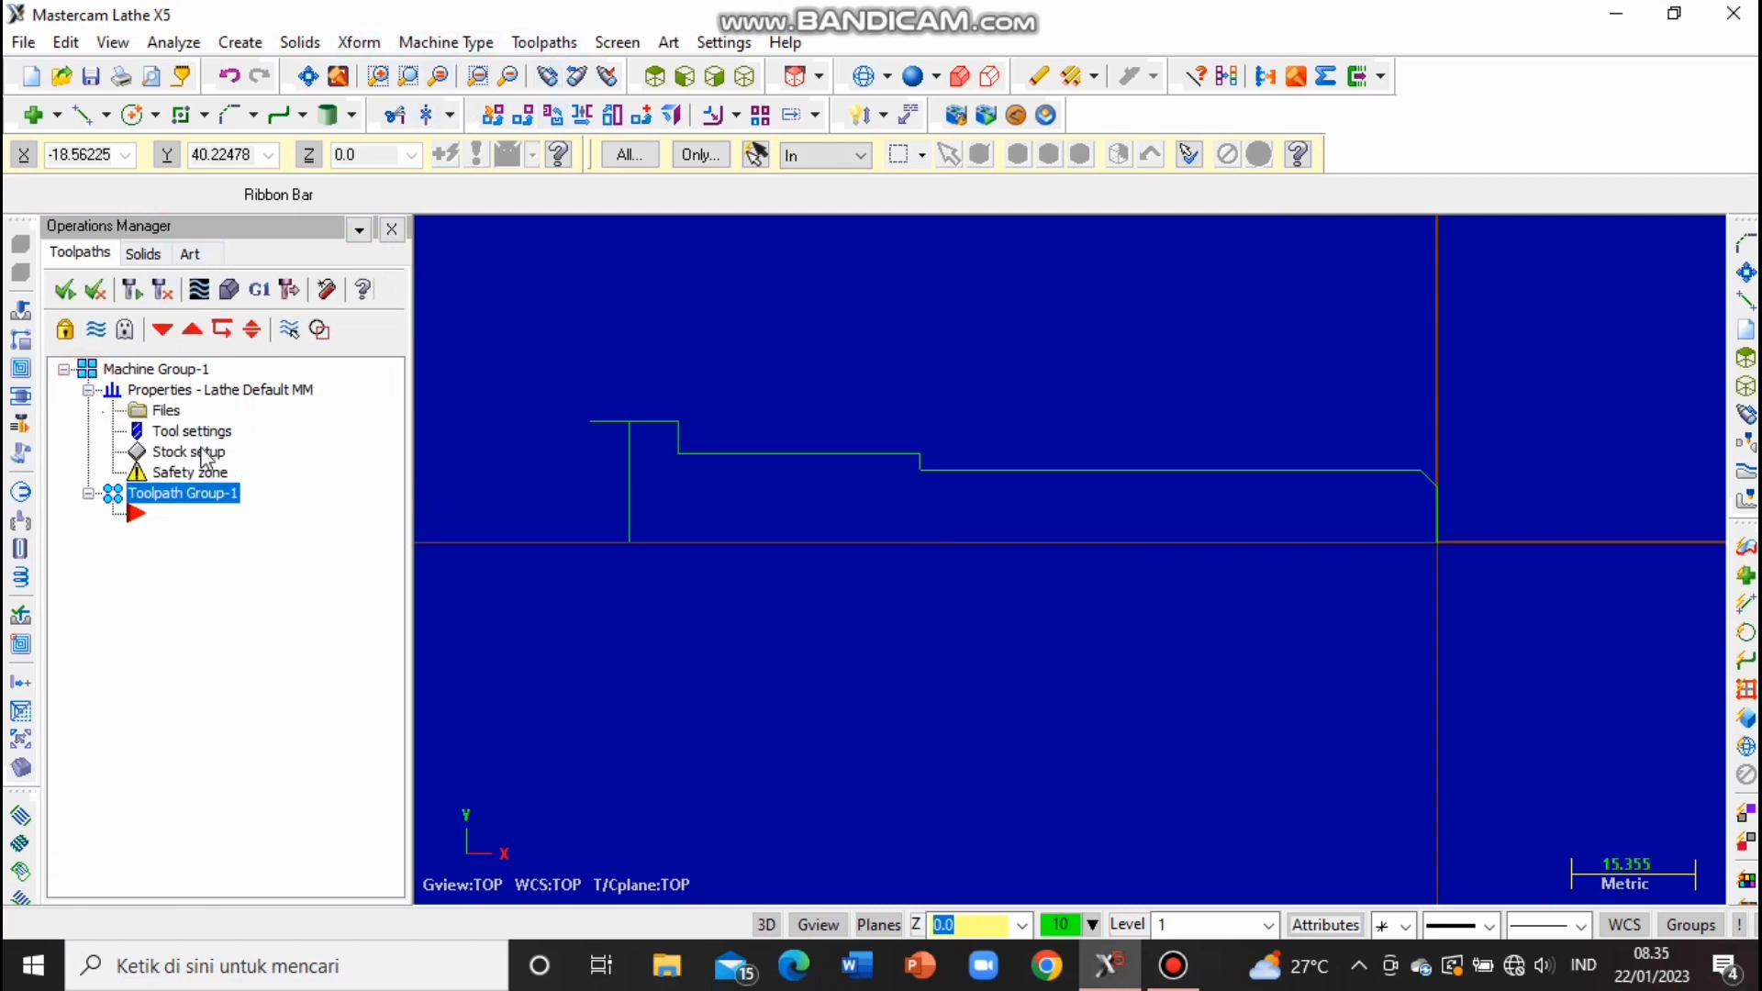
{"action": "left_click", "coordinate": [203, 456]}
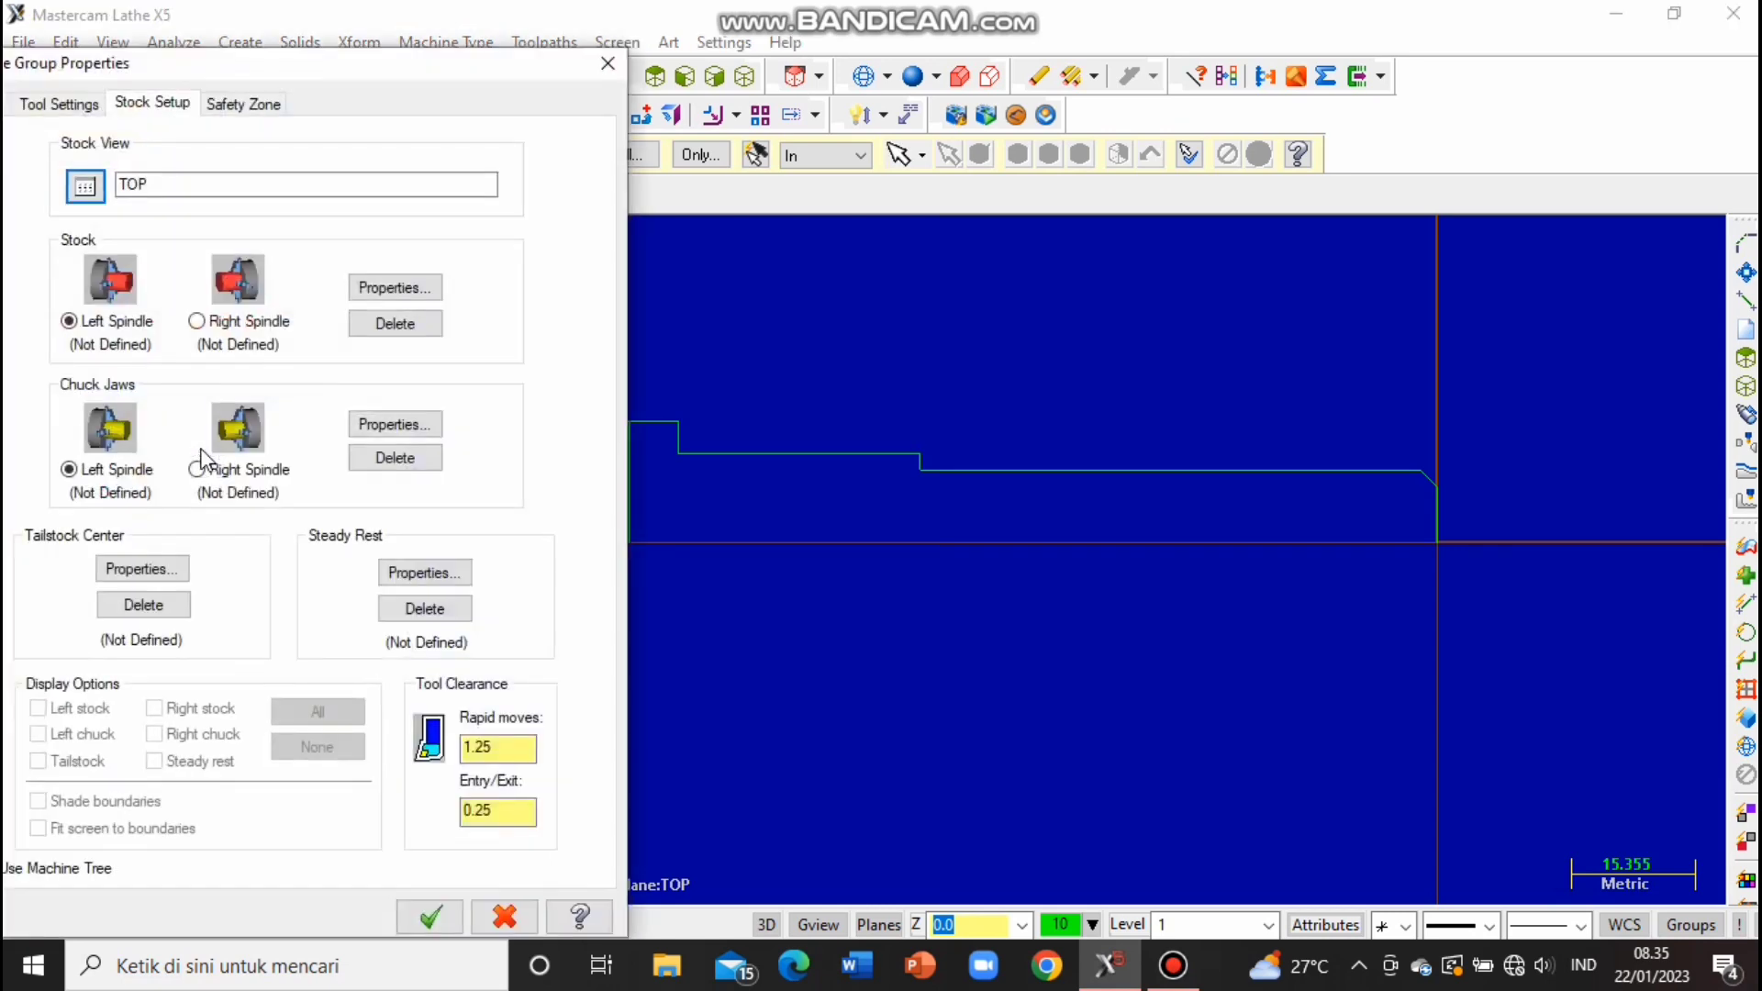
{"action": "left_click", "coordinate": [397, 295]}
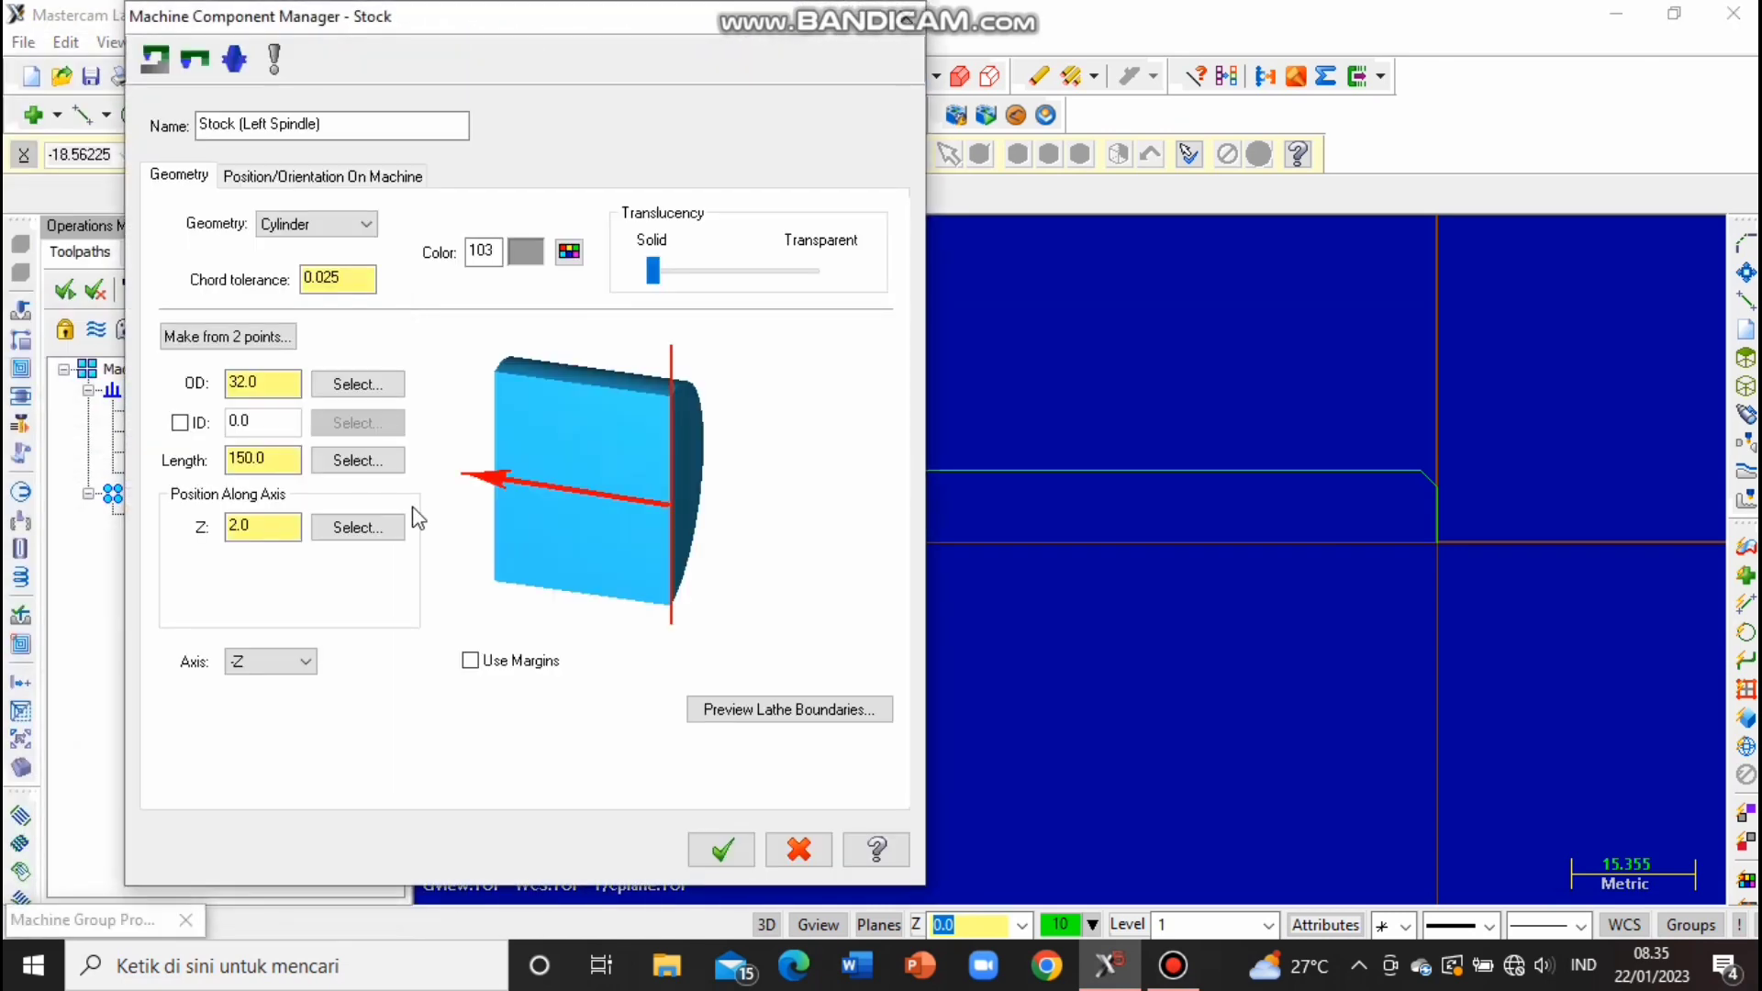
{"action": "double_click", "coordinate": [260, 383]}
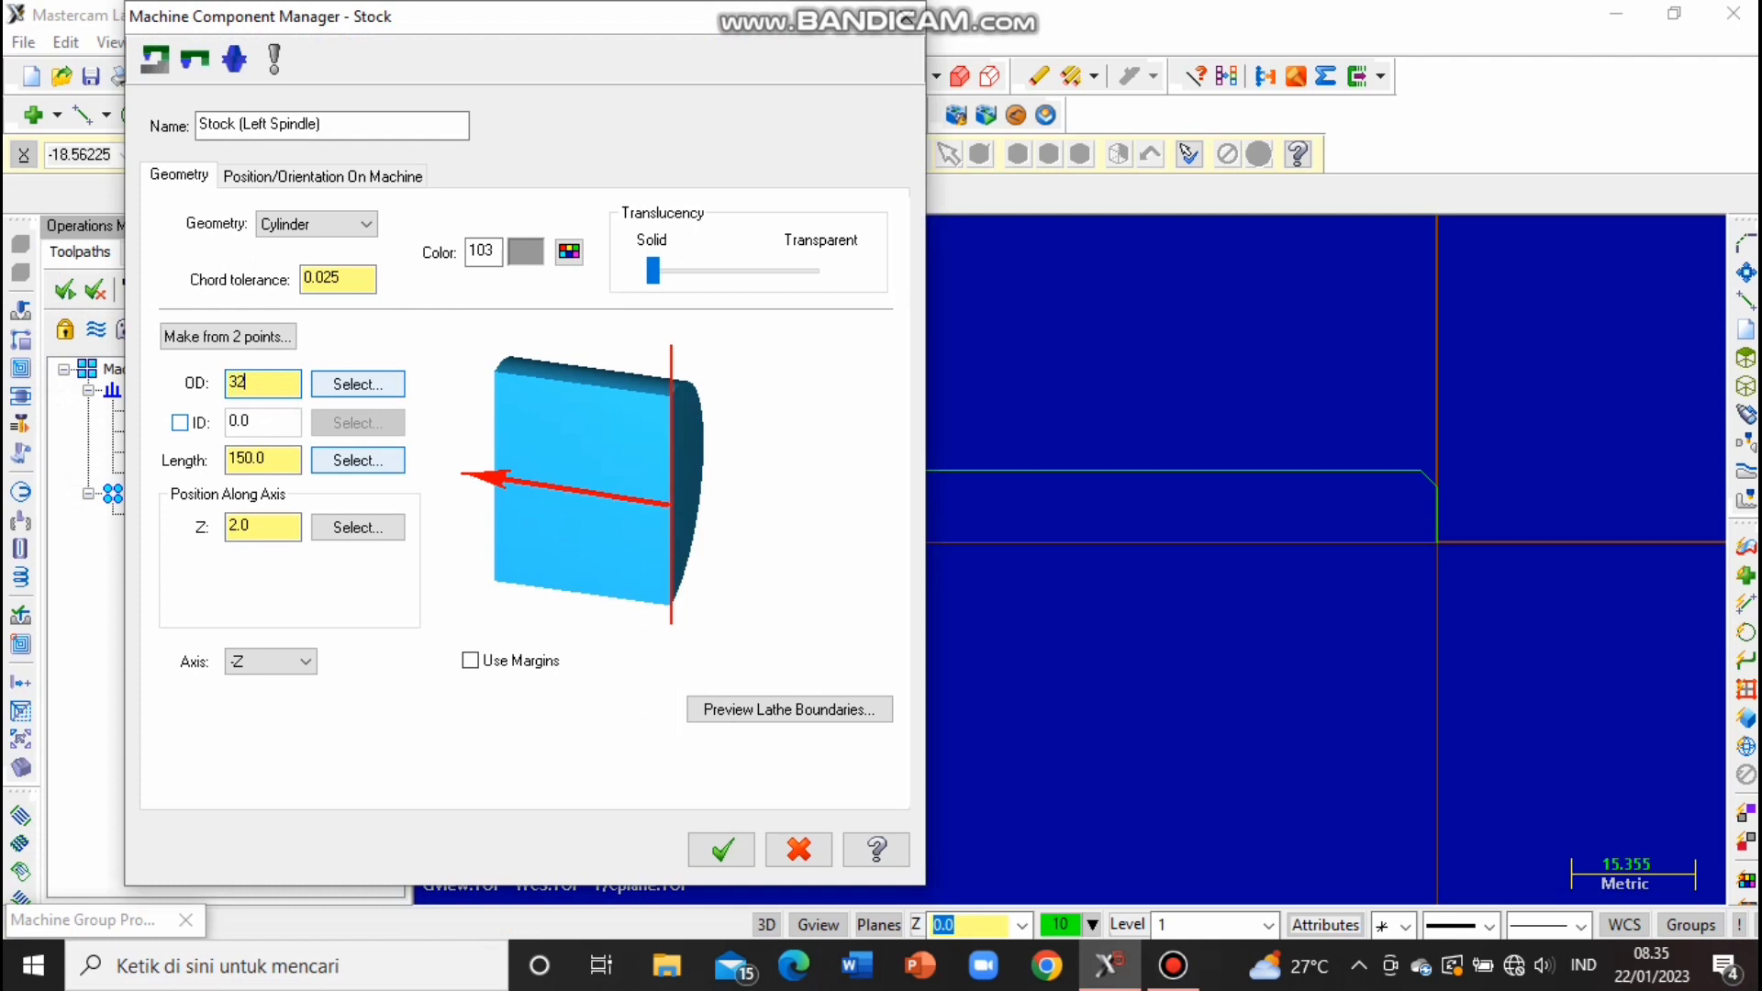
{"action": "type", "text": "32"}
{"action": "double_click", "coordinate": [289, 463]}
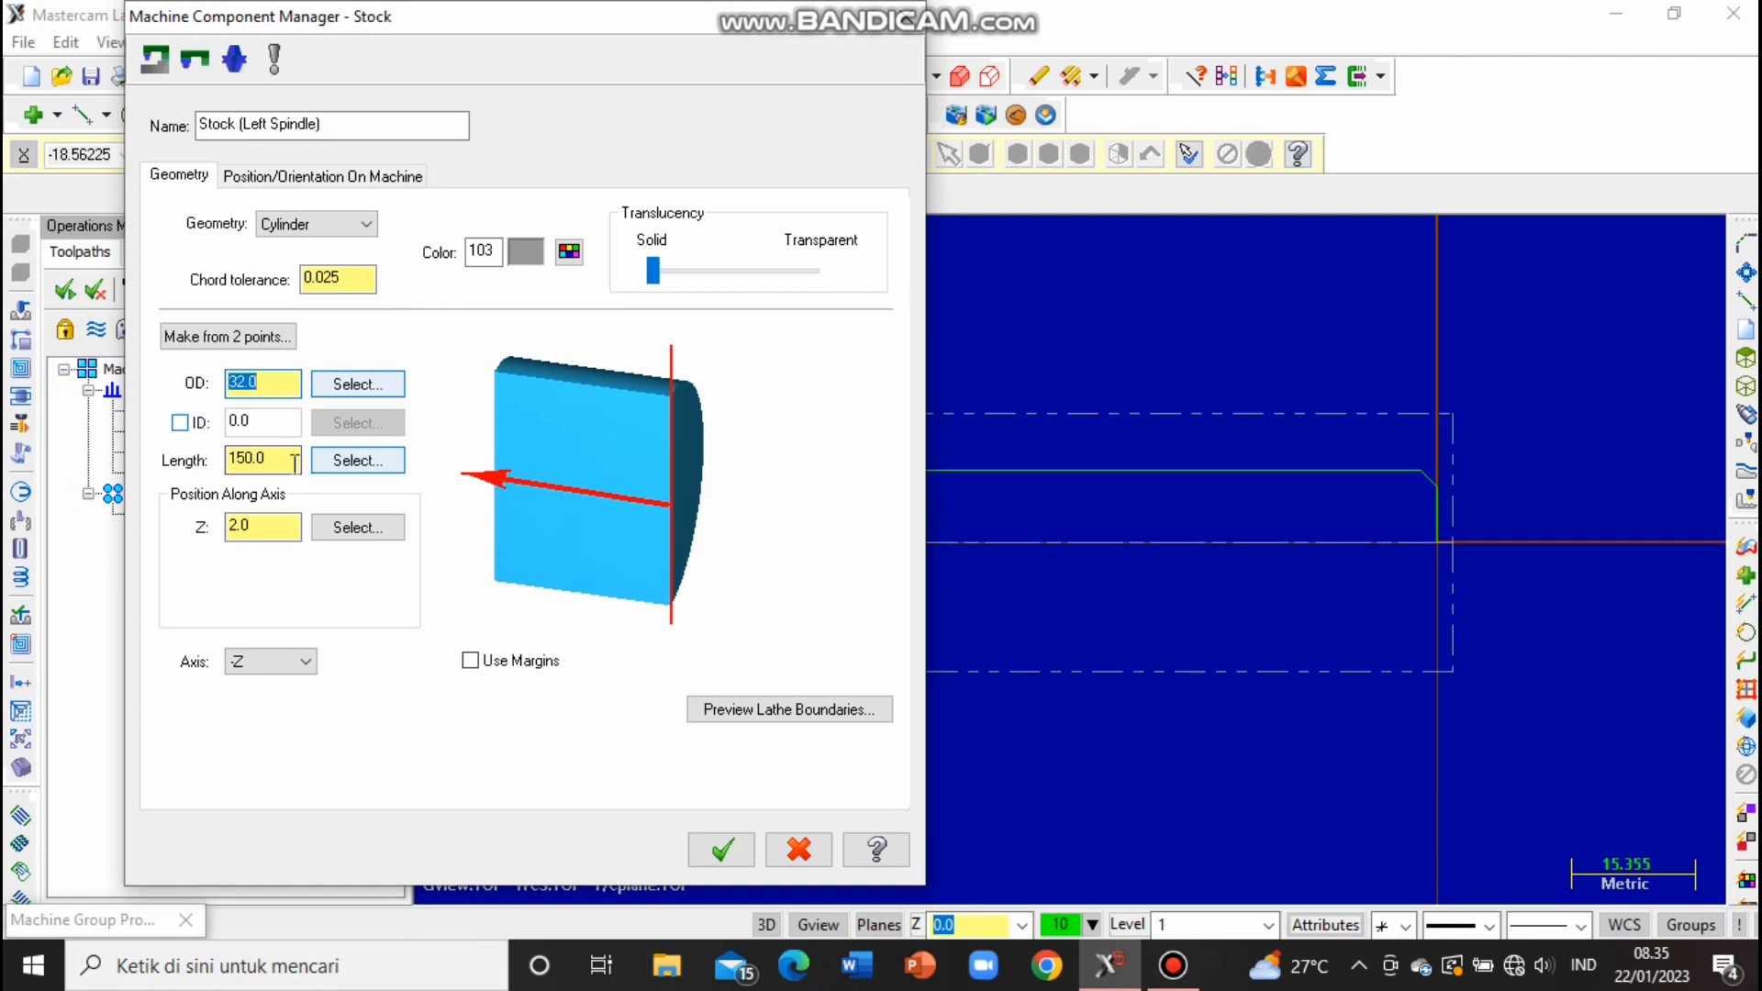
{"action": "type", "text": "1"}
{"action": "left_click", "coordinate": [193, 498]}
{"action": "double_click", "coordinate": [260, 531]}
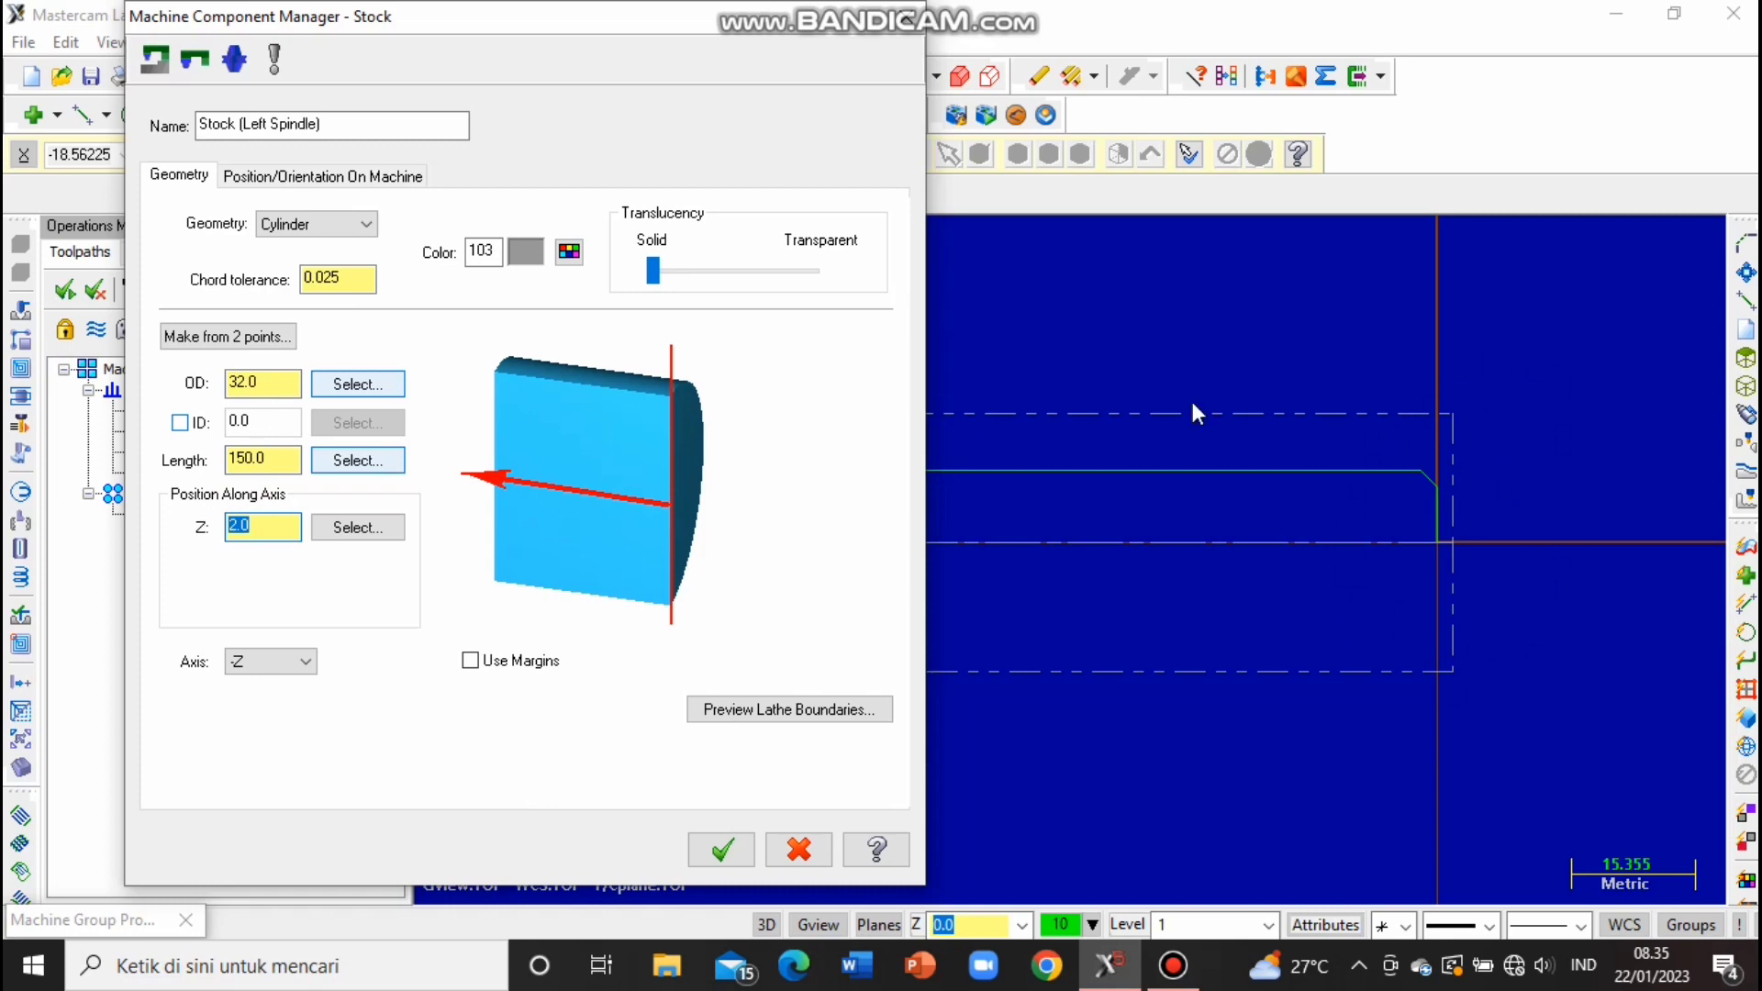
{"action": "left_click", "coordinate": [716, 843]}
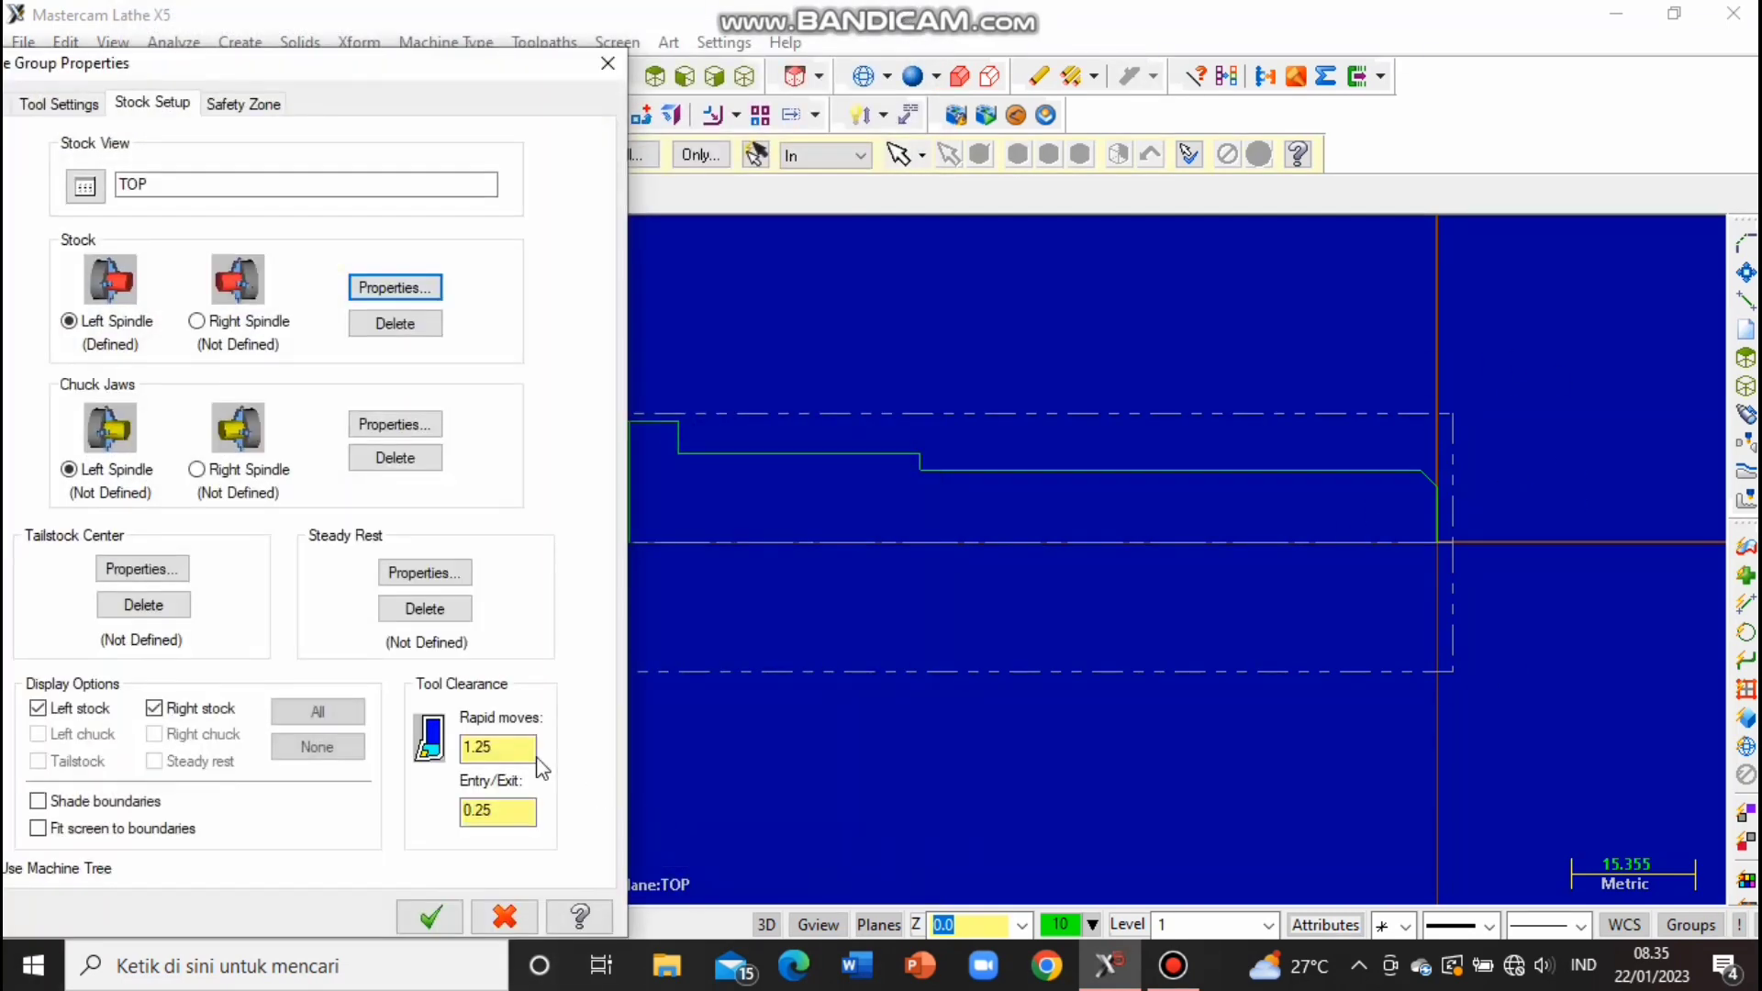
Define the left spindle chuck jaws at diameter 32 and Z -110, and accept the stock setup.
{"action": "left_click", "coordinate": [399, 420]}
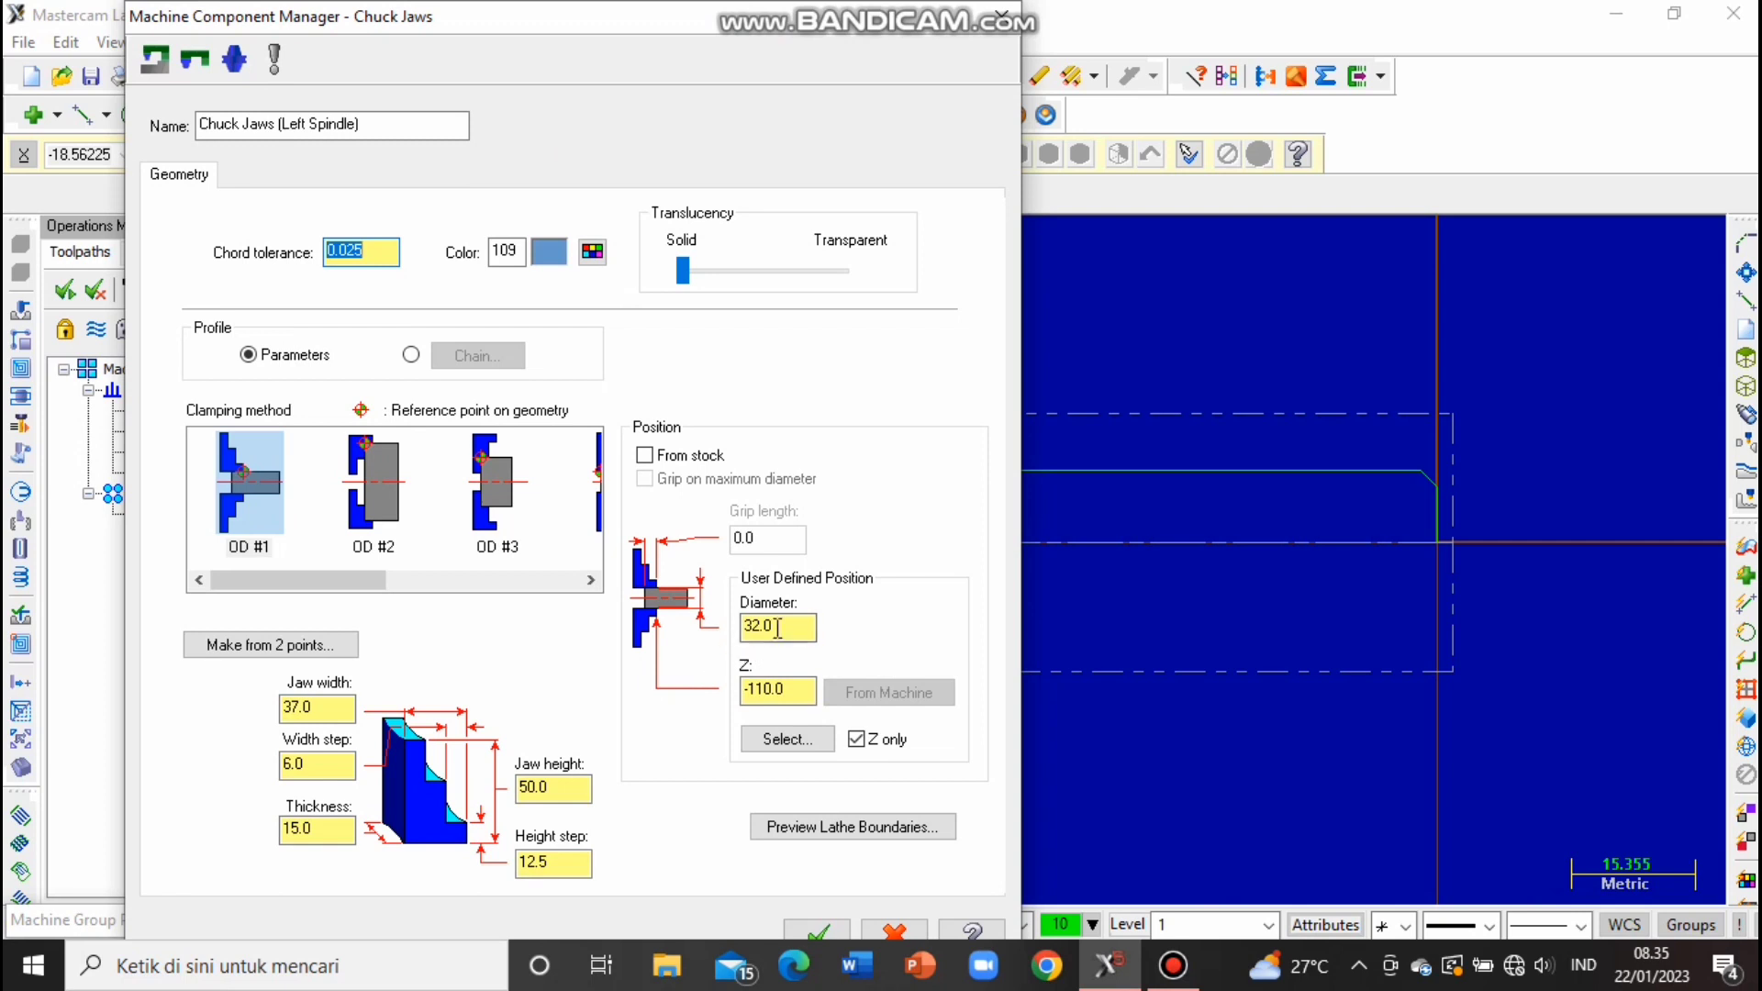
{"action": "double_click", "coordinate": [777, 628]}
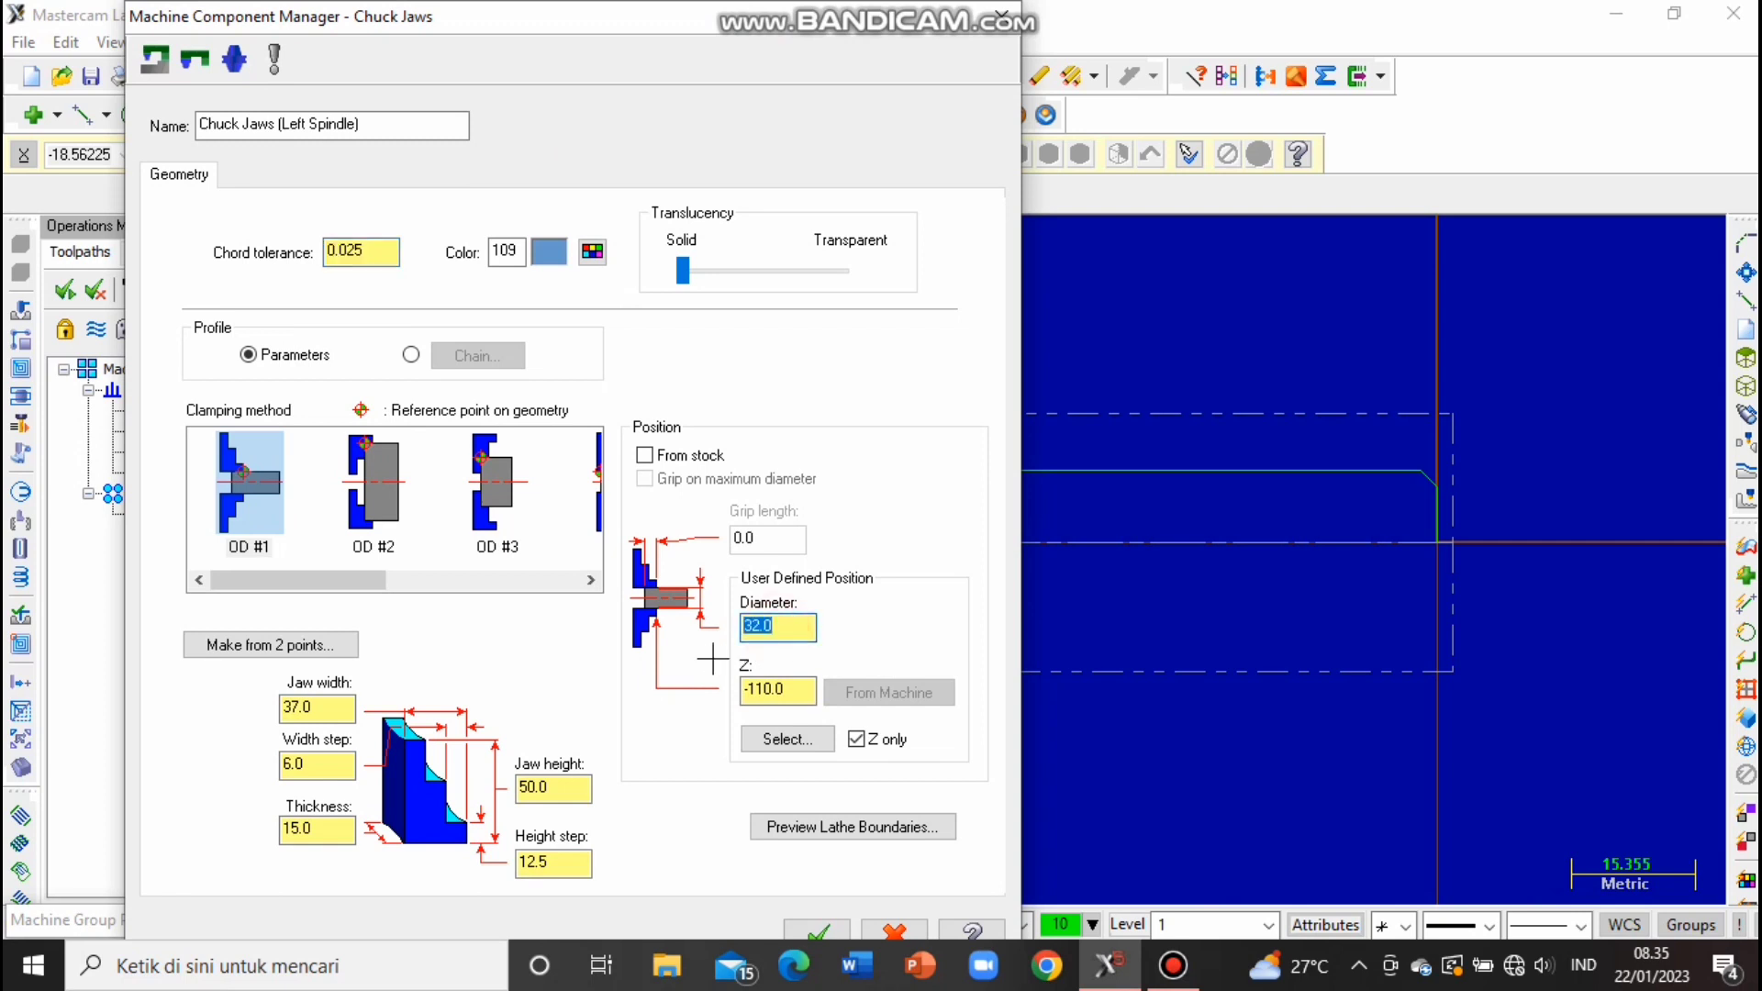
{"action": "key", "text": "Tab"}
{"action": "type", "text": "-1"}
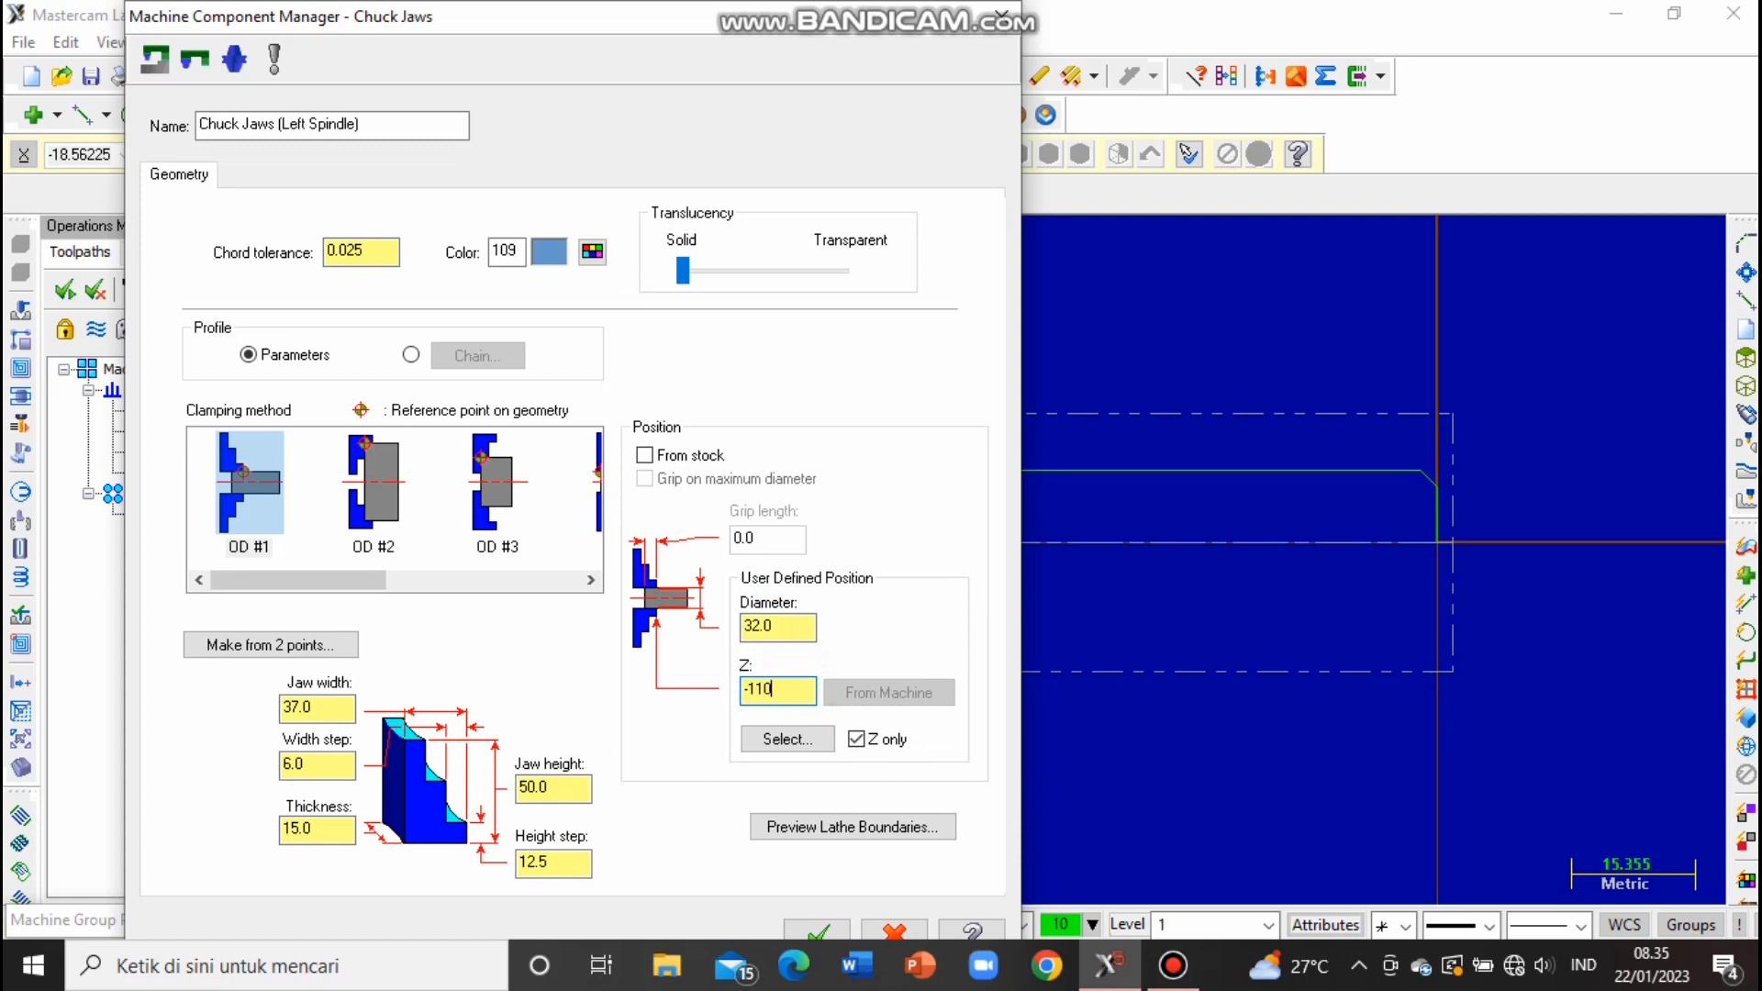
{"action": "left_click", "coordinate": [812, 931]}
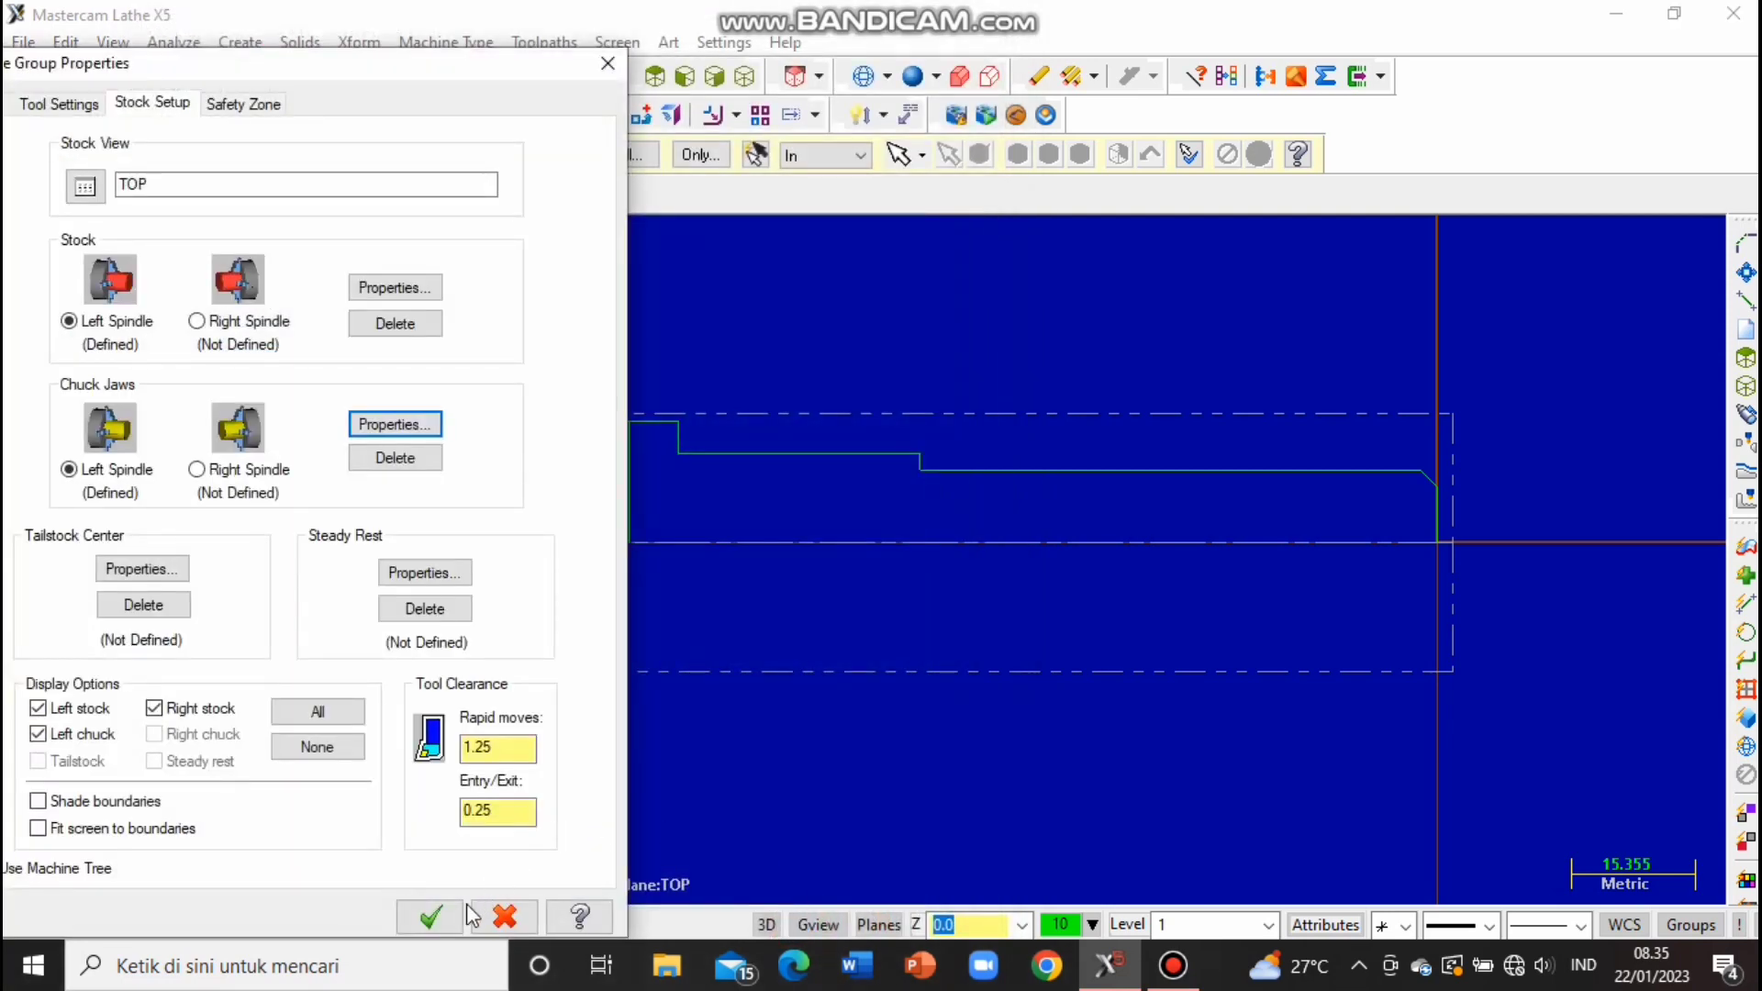
{"action": "left_click", "coordinate": [453, 925]}
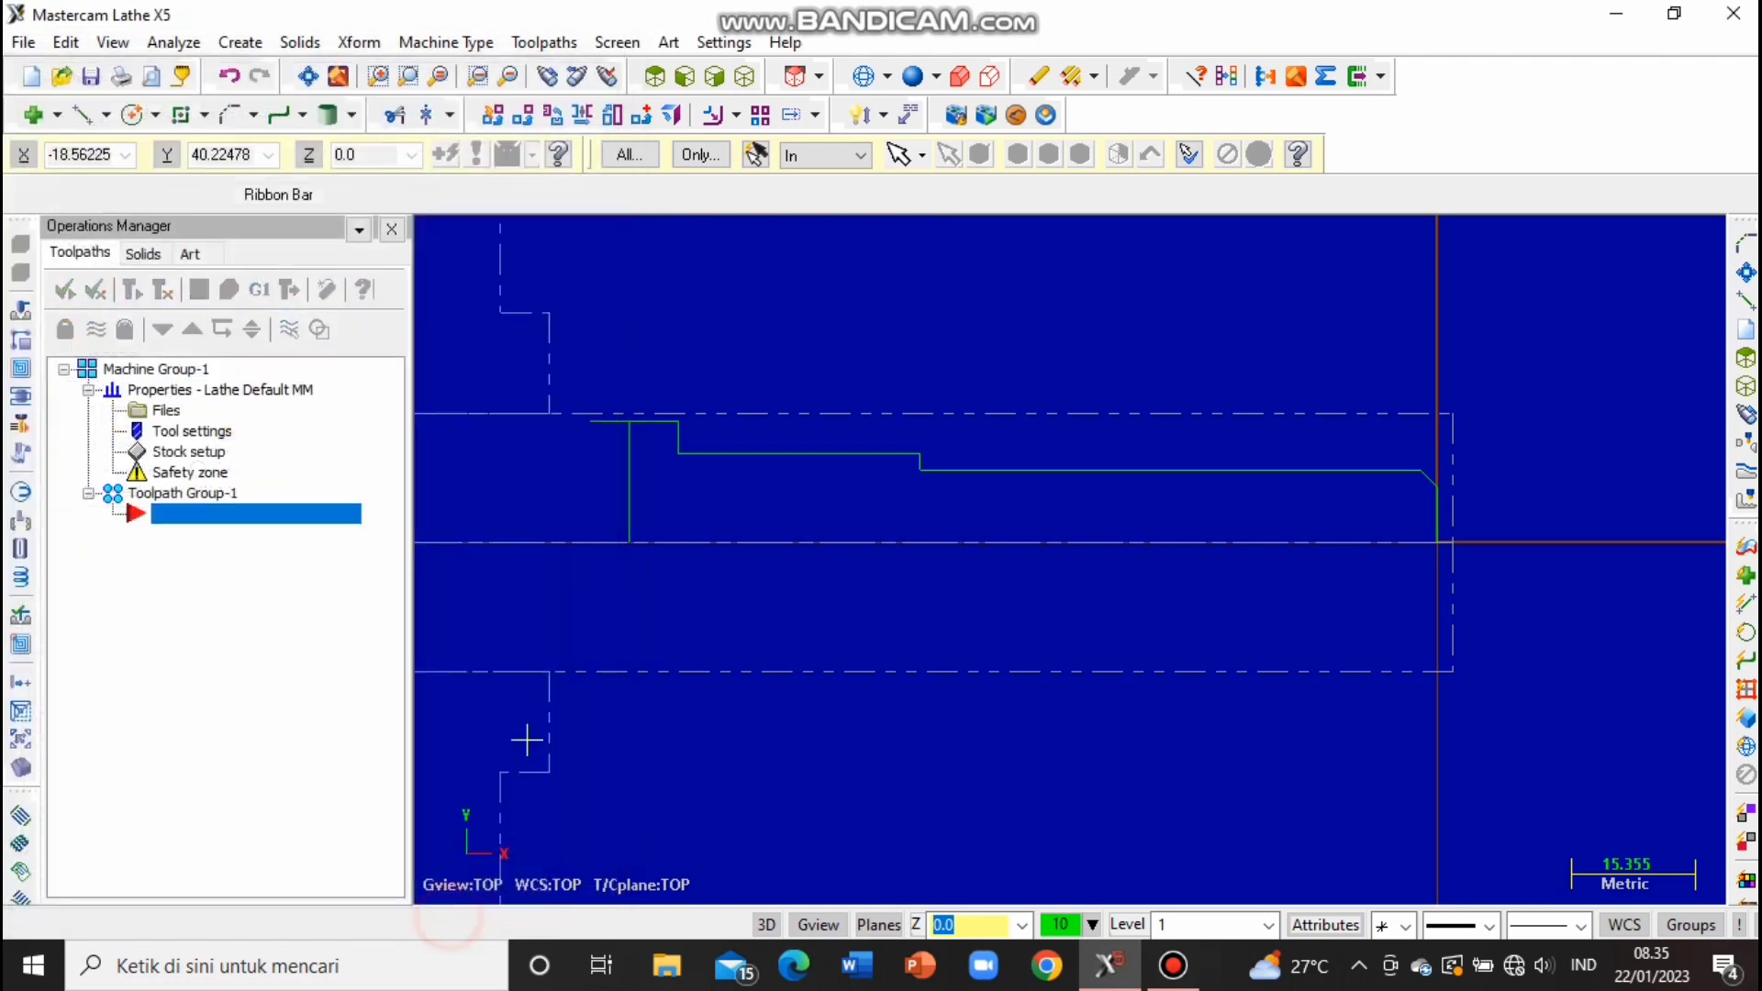
Start a lathe Face toolpath with the default NC name and select the T0101 R0.8 OD rough right 80-degree tool.
{"action": "scroll", "coordinate": [955, 610], "scroll_direction": "down", "scroll_amount": 3}
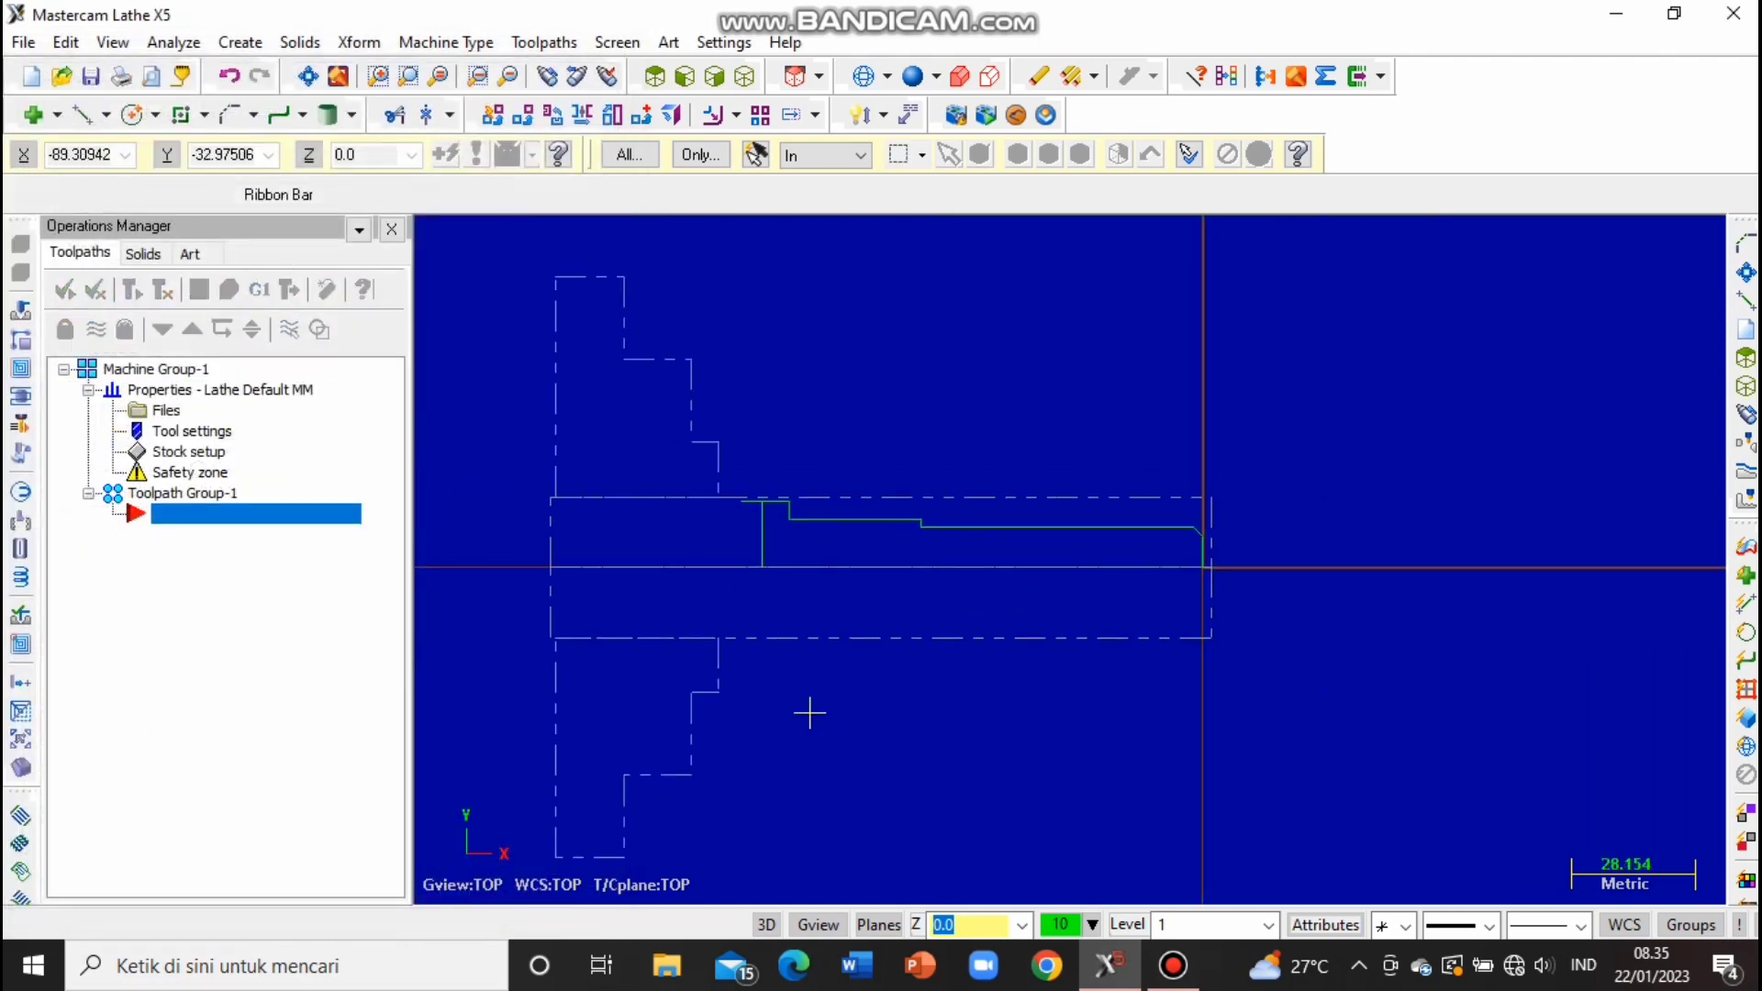
{"action": "scroll", "coordinate": [799, 679], "scroll_direction": "up", "scroll_amount": 3}
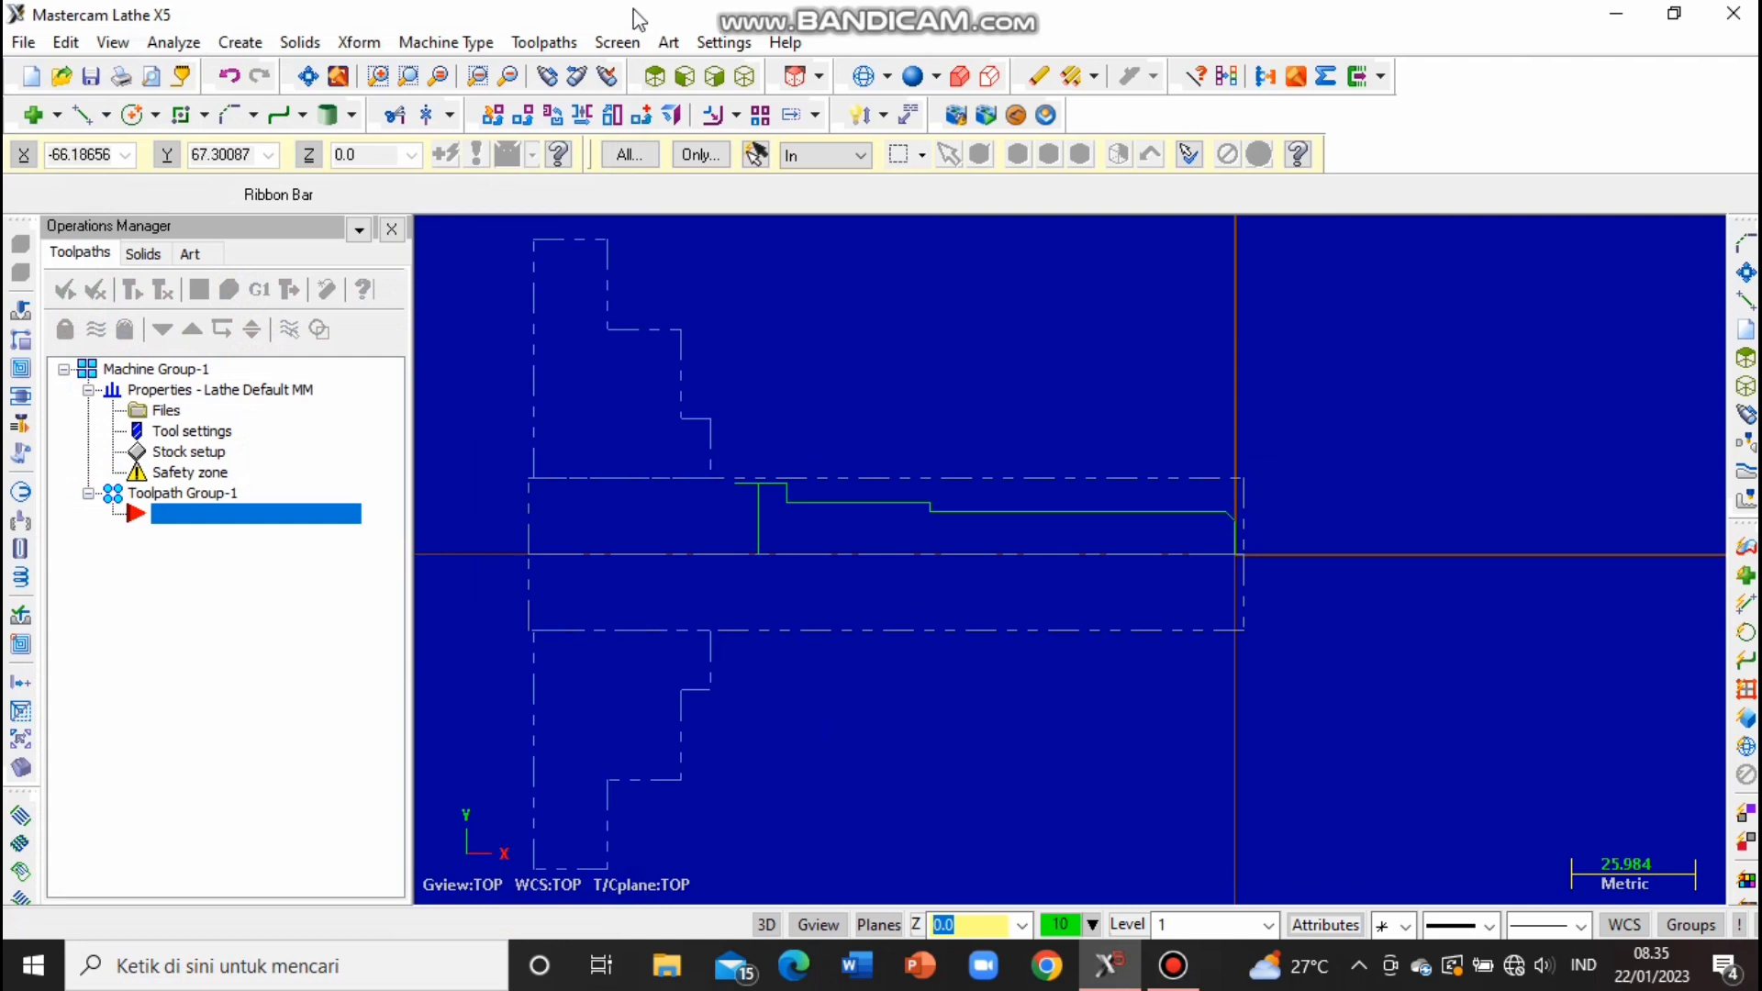
{"action": "left_click", "coordinate": [545, 43]}
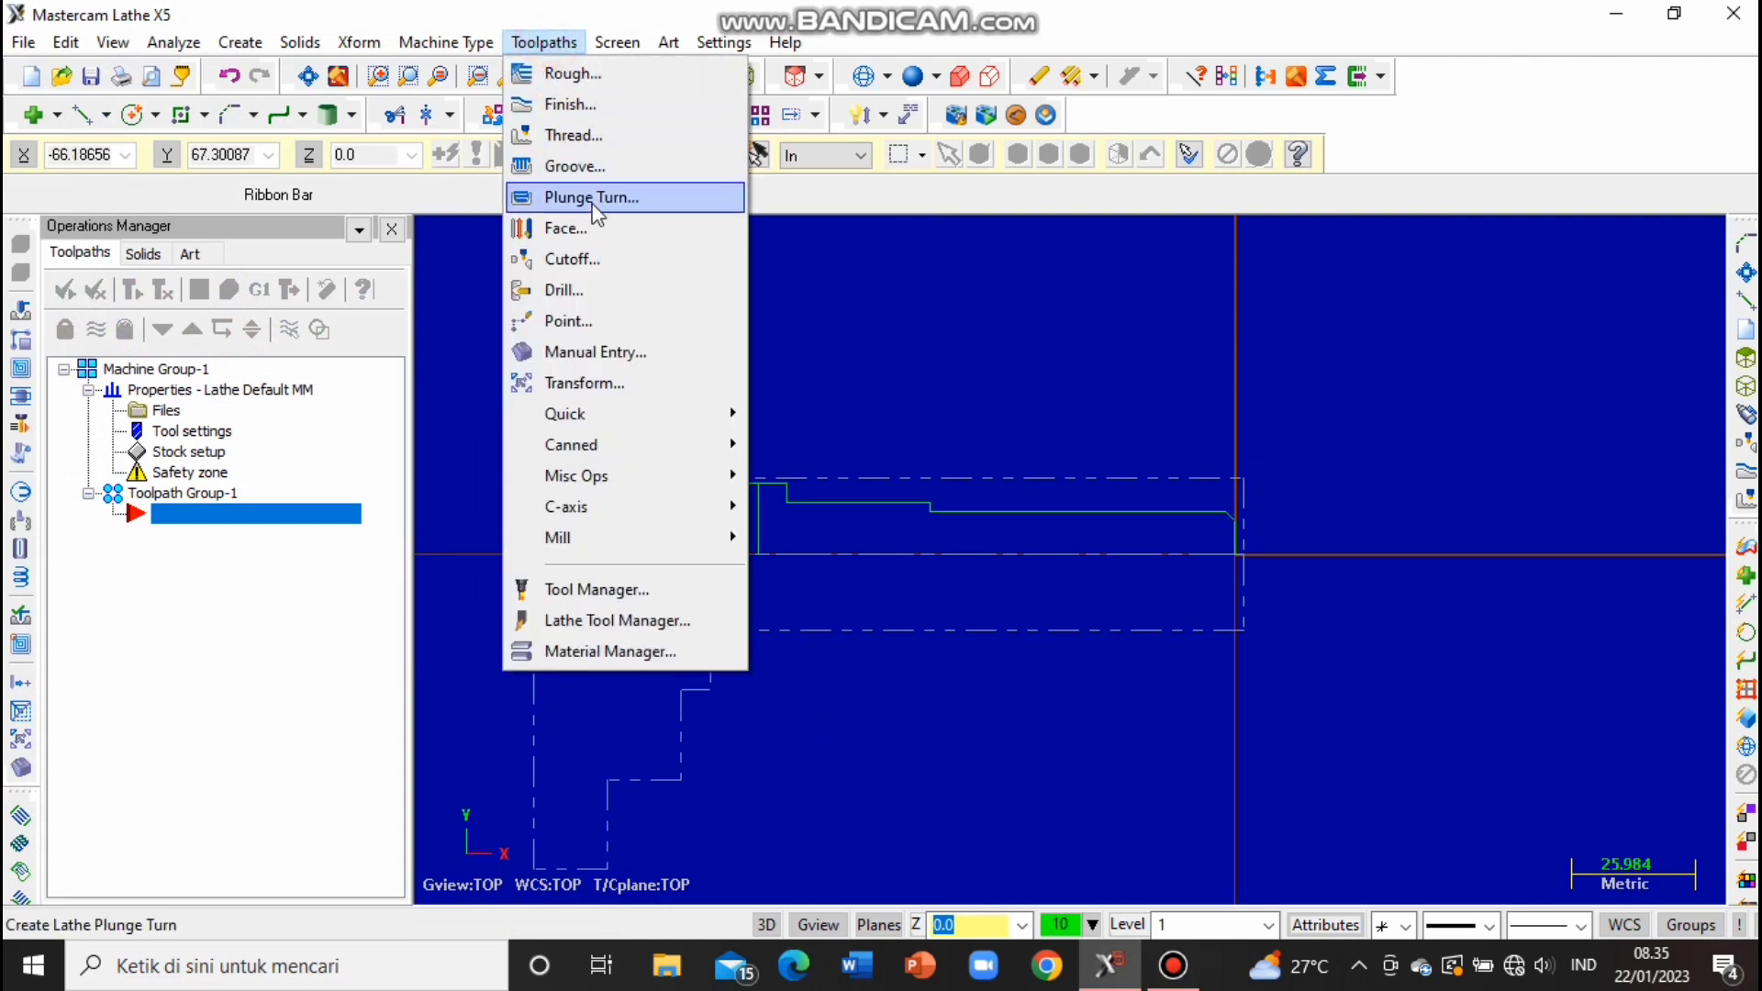
{"action": "left_click", "coordinate": [593, 237]}
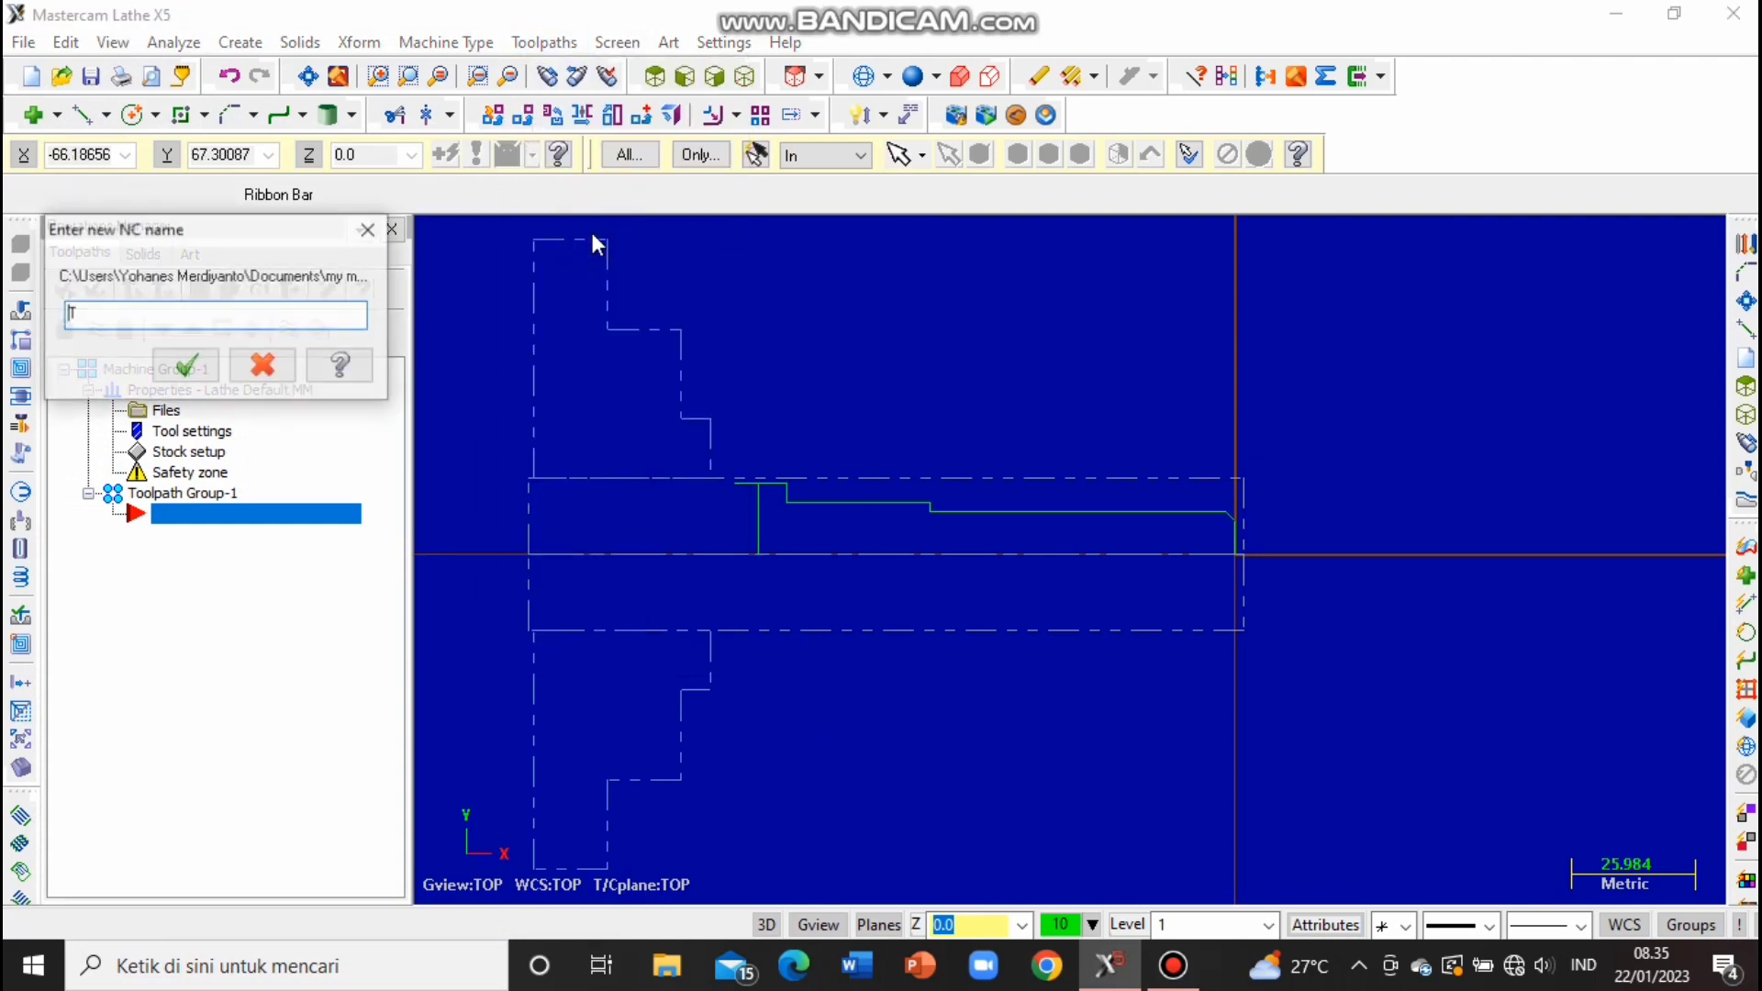
{"action": "left_click", "coordinate": [172, 376]}
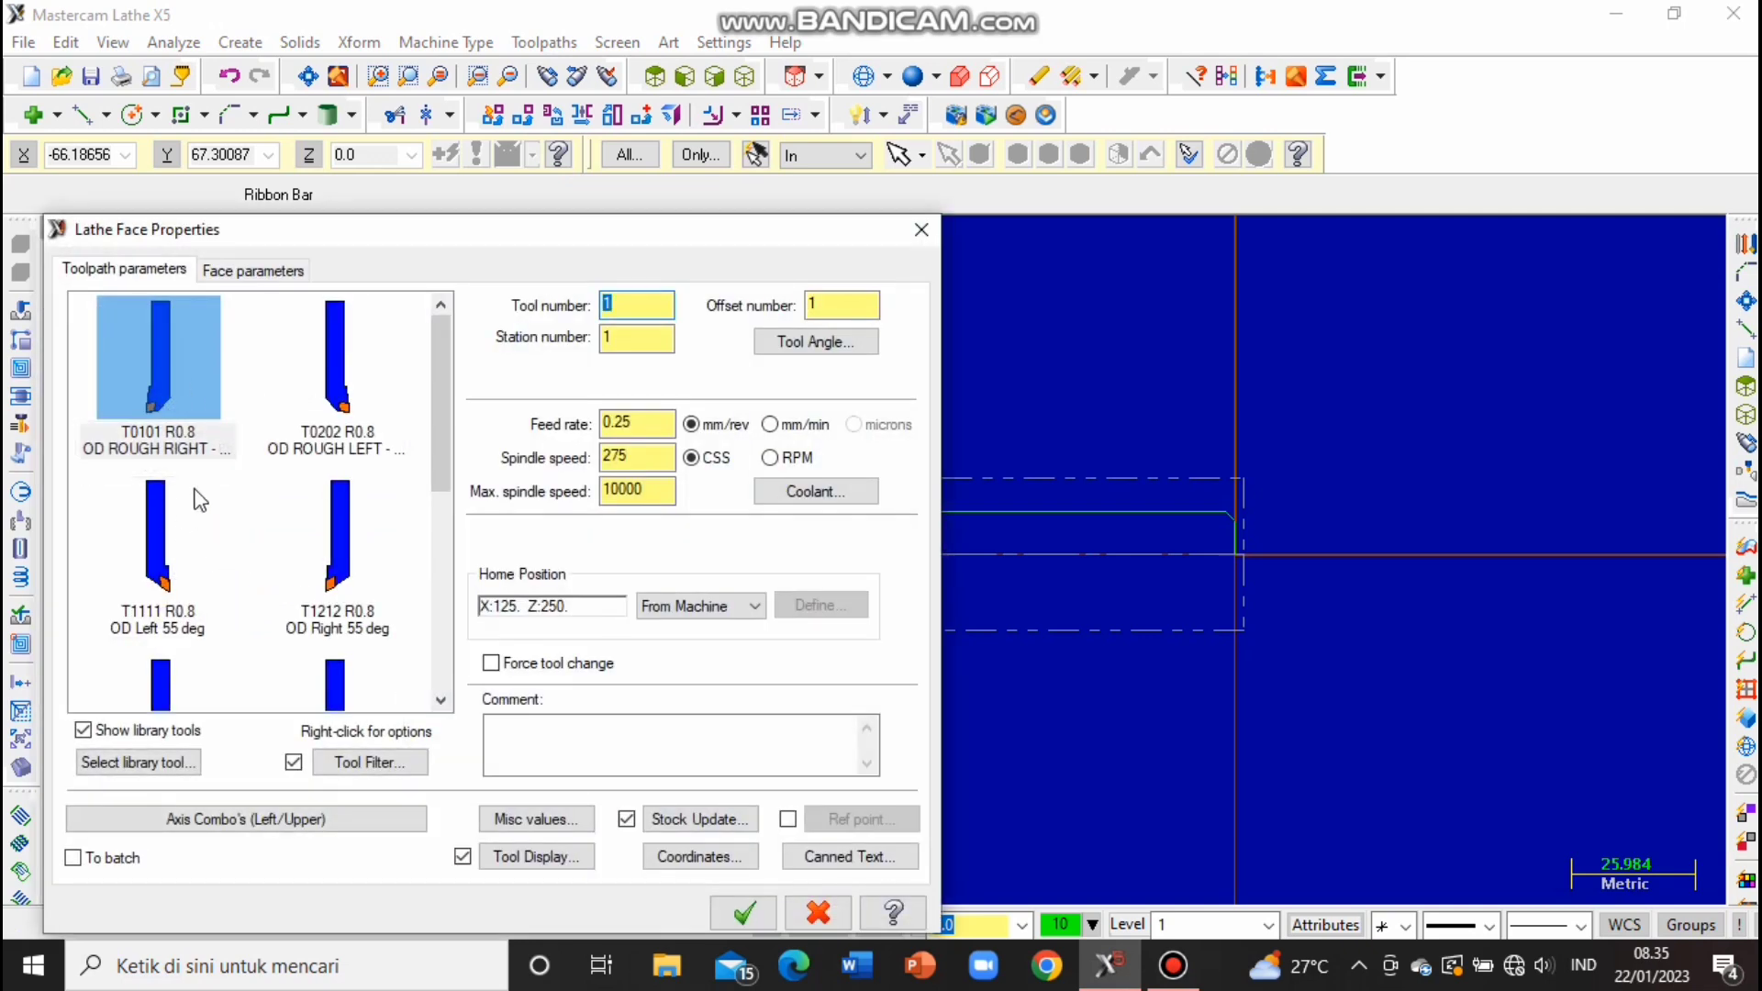
{"action": "left_click", "coordinate": [129, 347]}
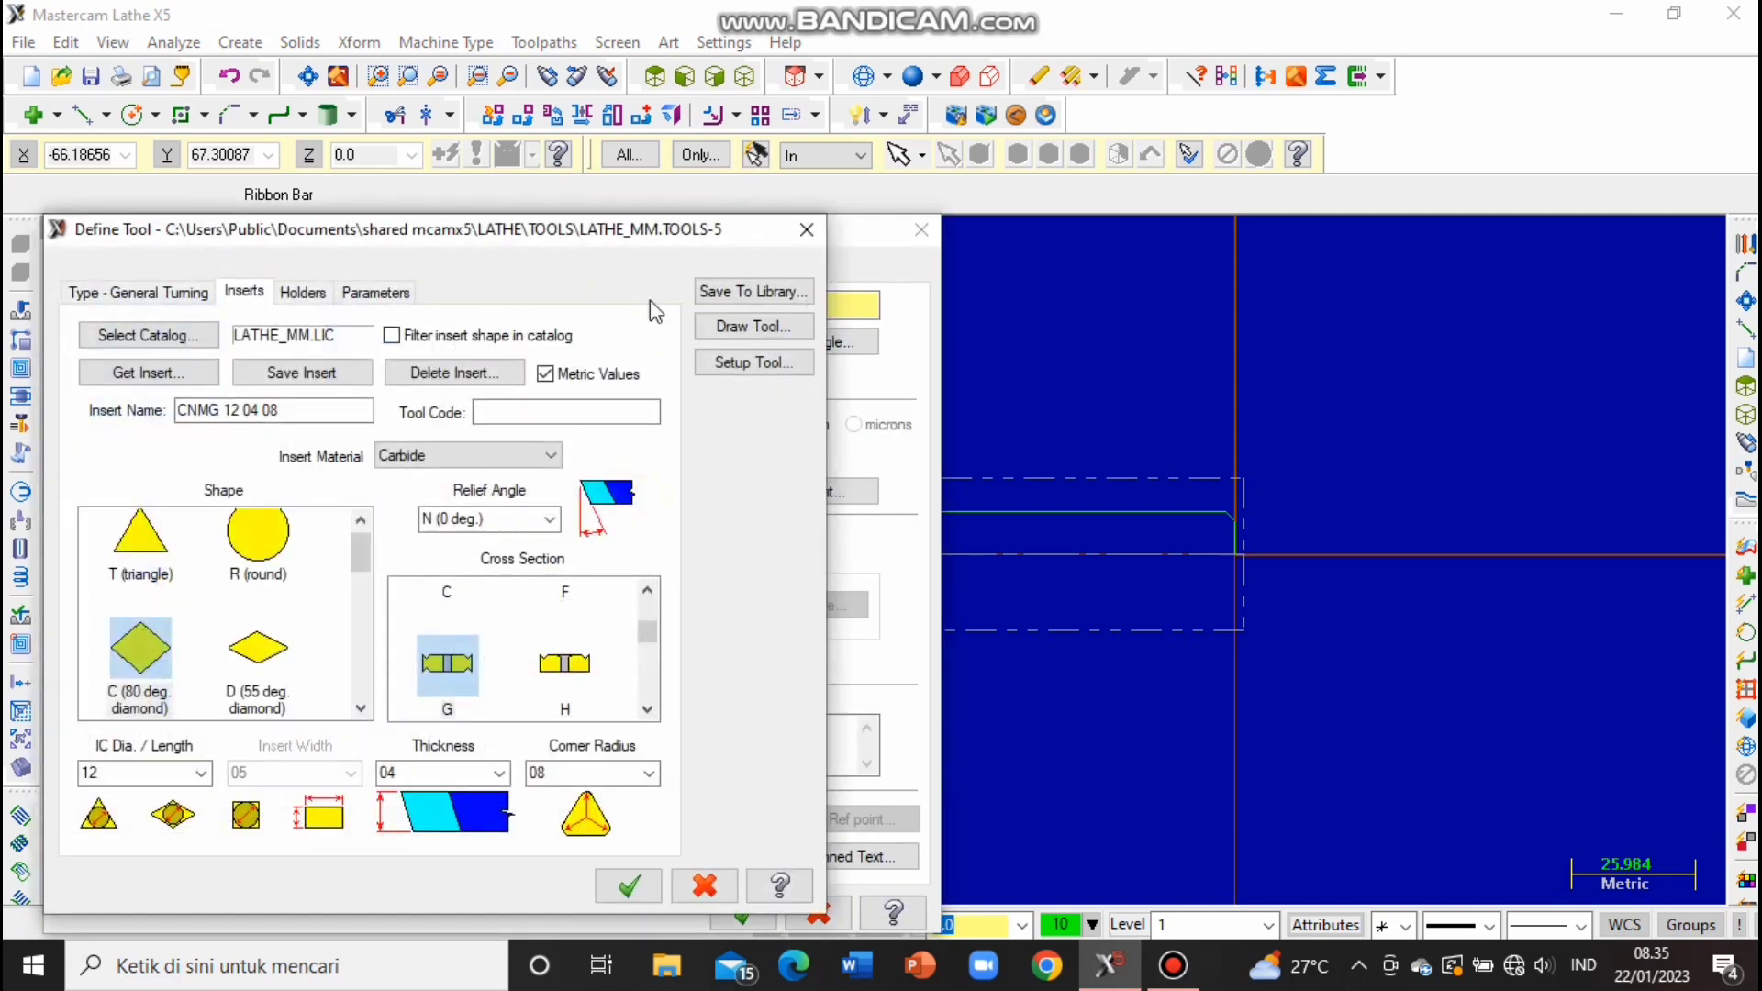
{"action": "left_click", "coordinate": [800, 237]}
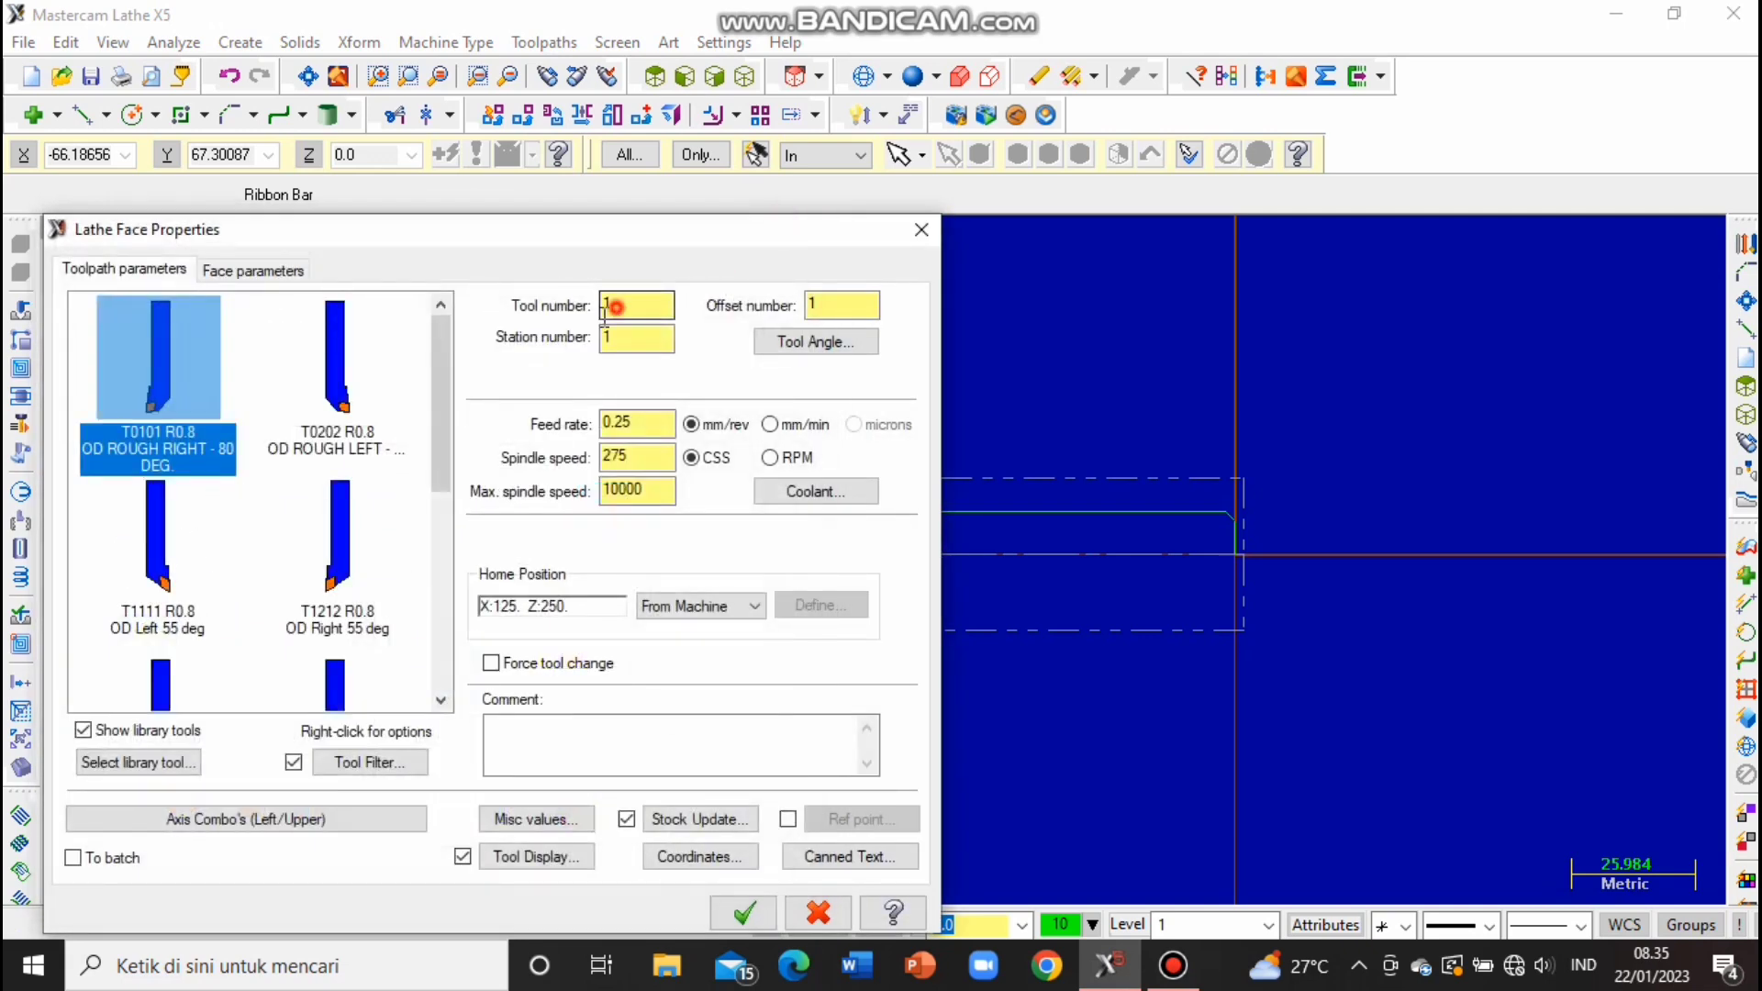
Set the facing feed rate to 0.1 mm/rev, spindle speed to 120 CSS and maximum spindle speed to 1200, keeping tool, station and offset numbers 1.
{"action": "left_click", "coordinate": [620, 339]}
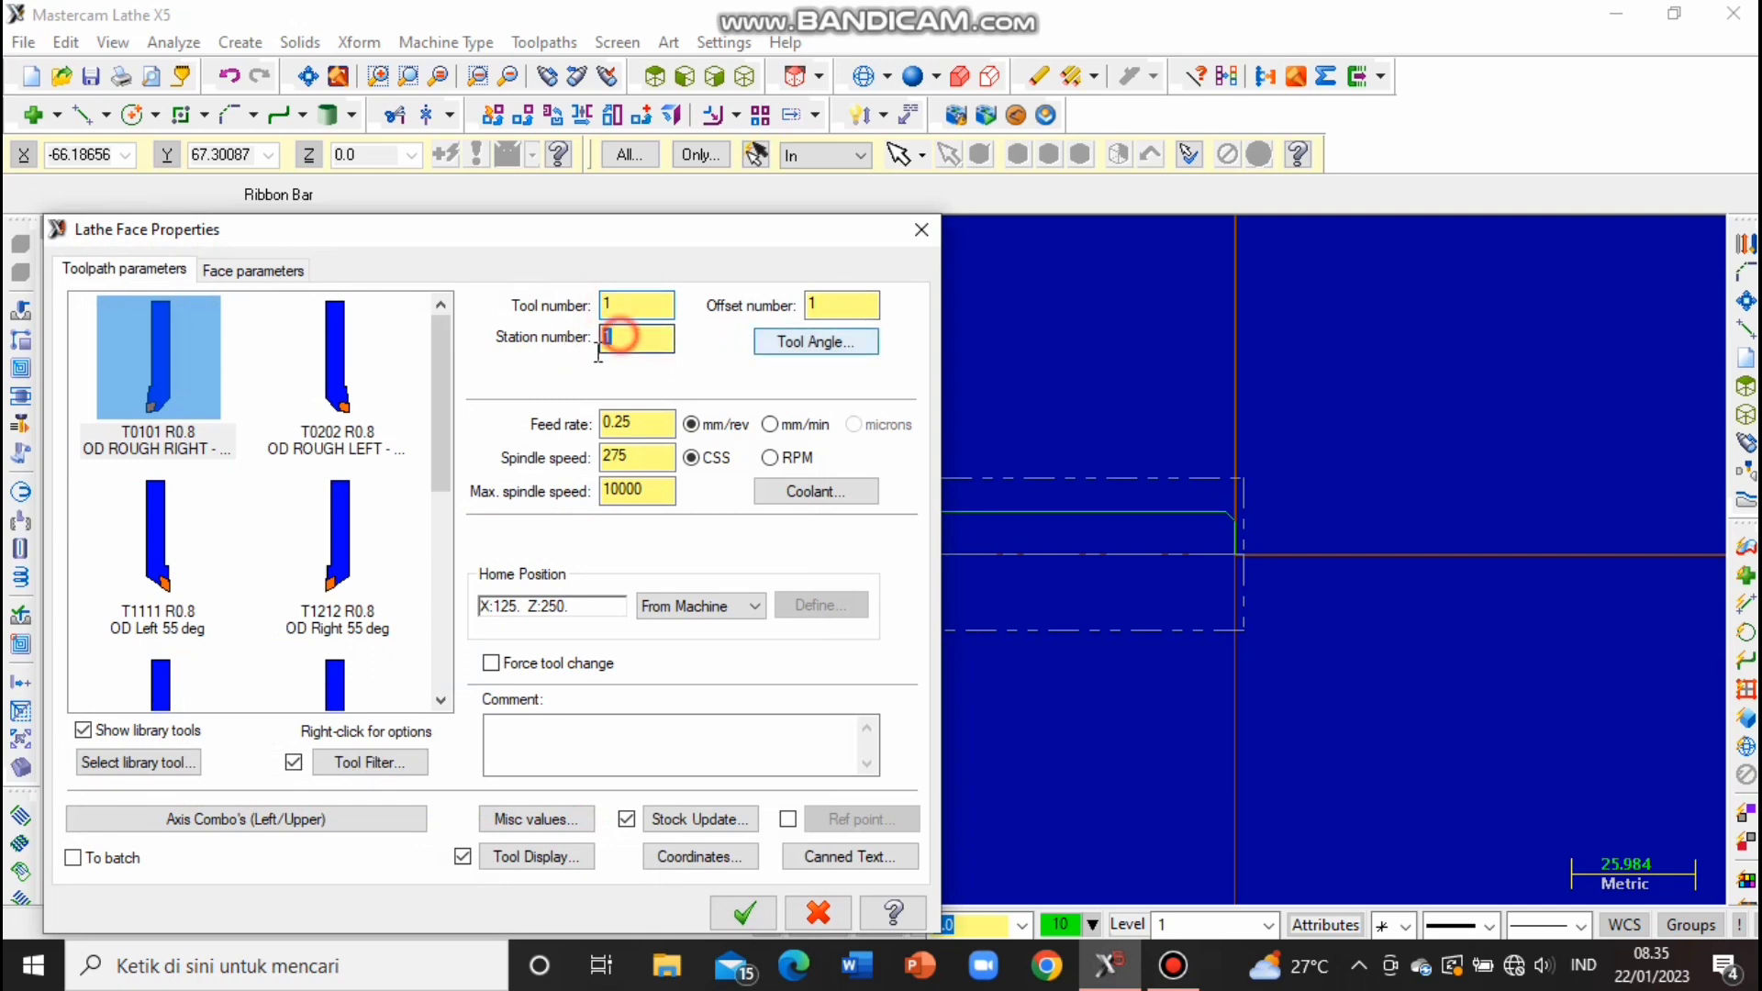
{"action": "left_click", "coordinate": [618, 307]}
{"action": "left_click_drag", "start_coordinate": [618, 306], "coordinate": [606, 312]}
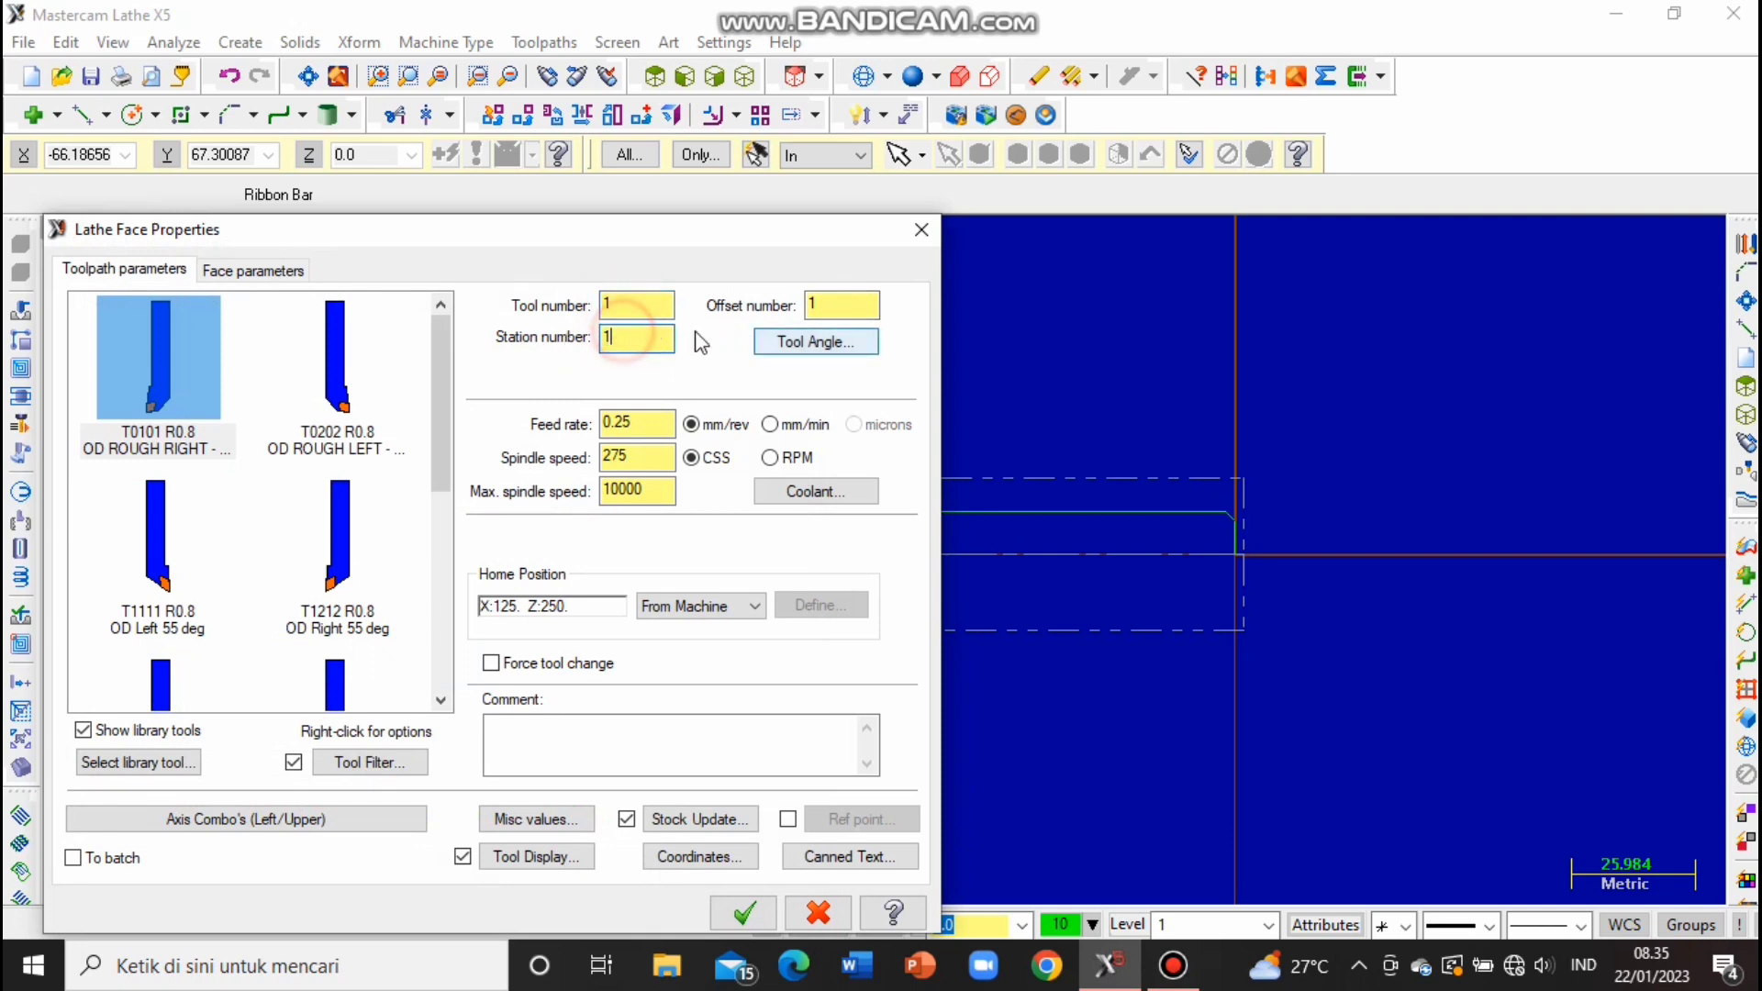
{"action": "left_click", "coordinate": [811, 304]}
{"action": "double_click", "coordinate": [627, 423]}
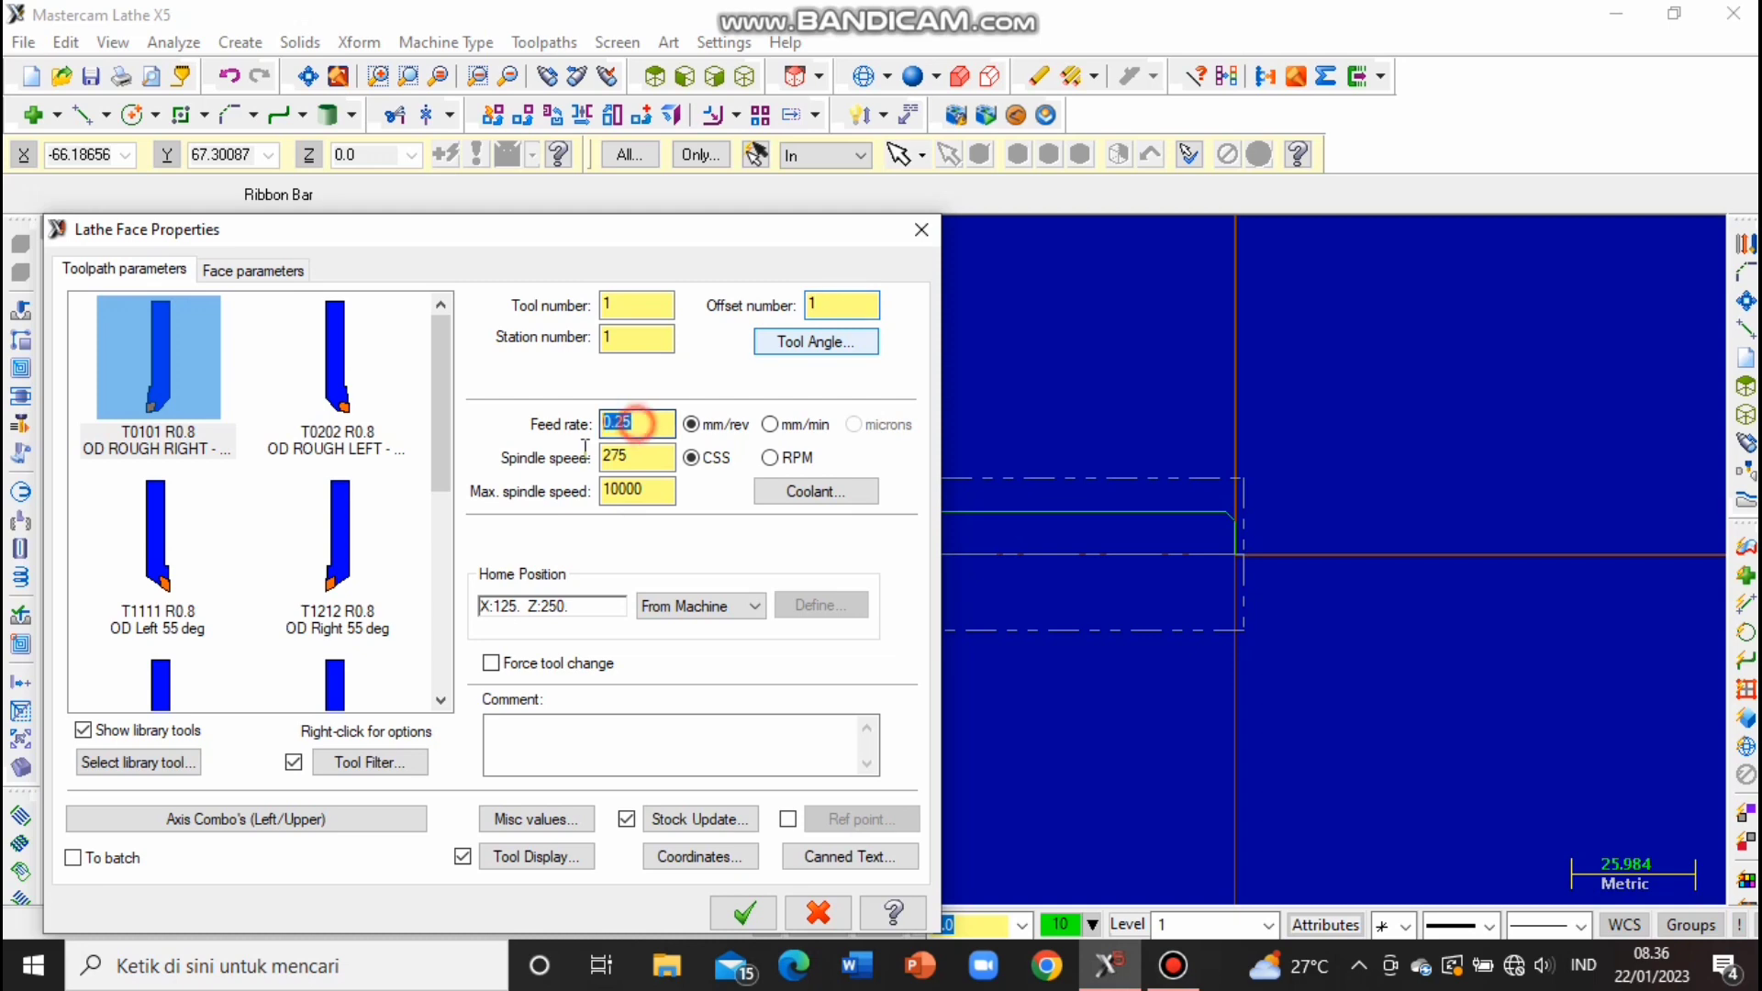
{"action": "type", "text": "0"}
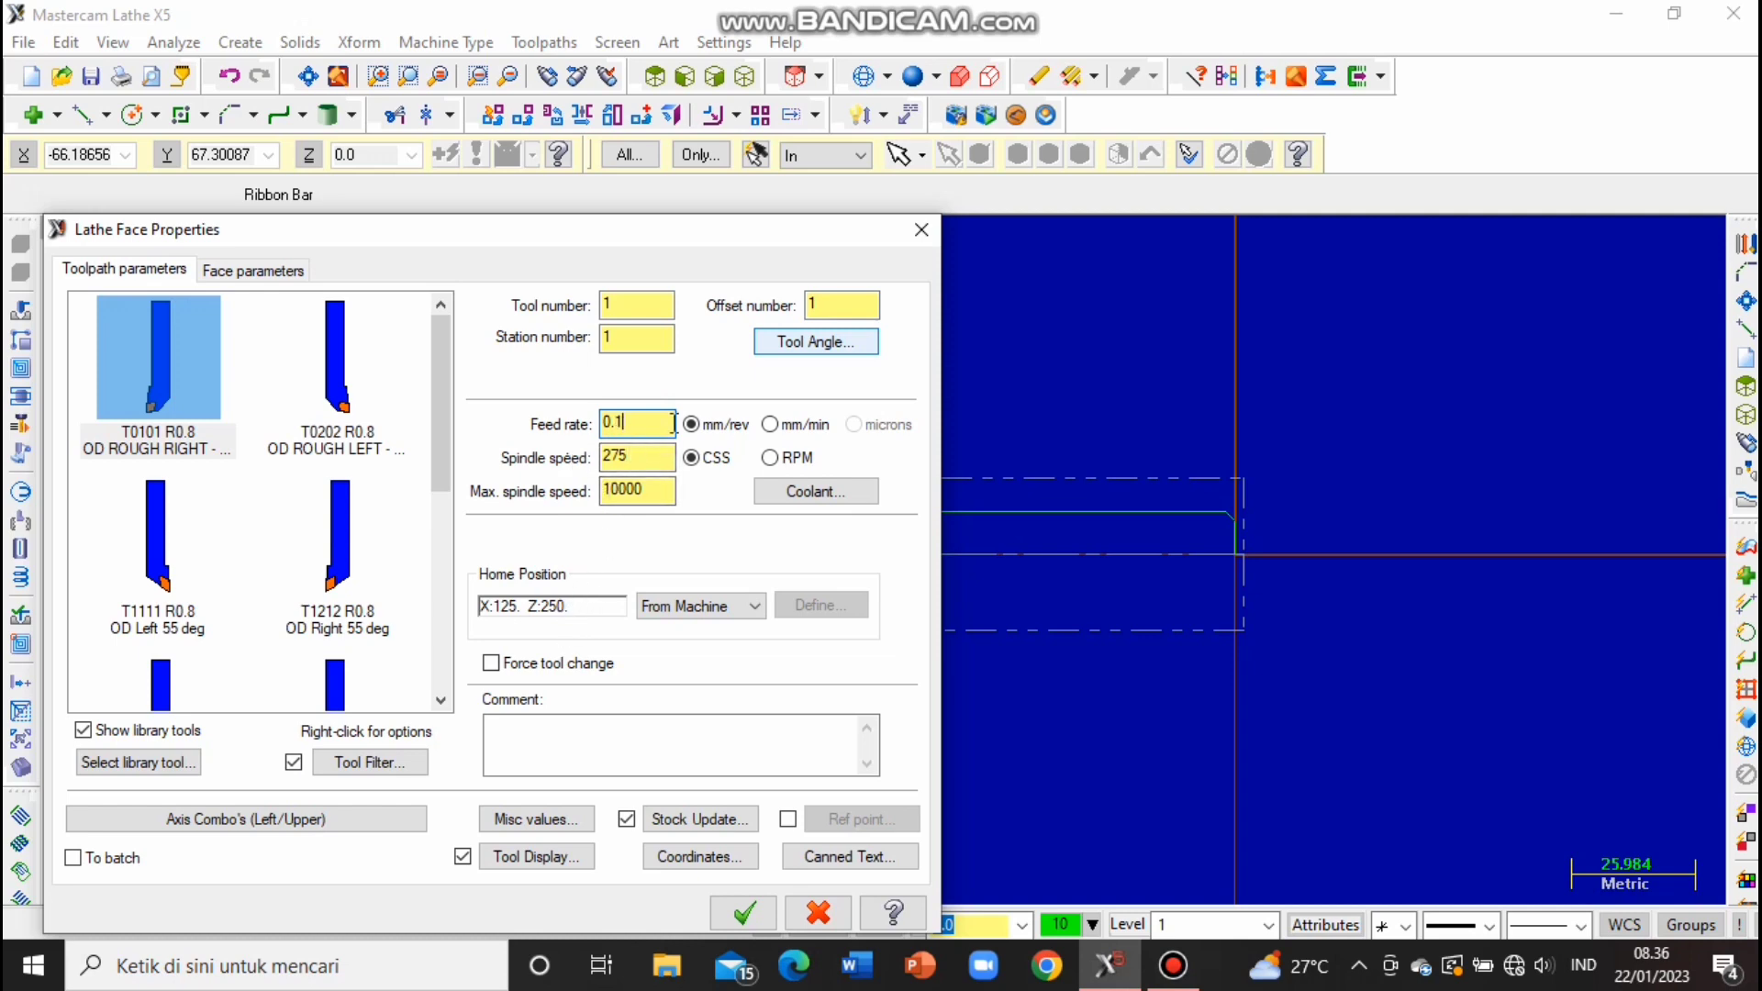
{"action": "key", "text": "Tab"}
{"action": "type", "text": "1"}
{"action": "key", "text": "Tab"}
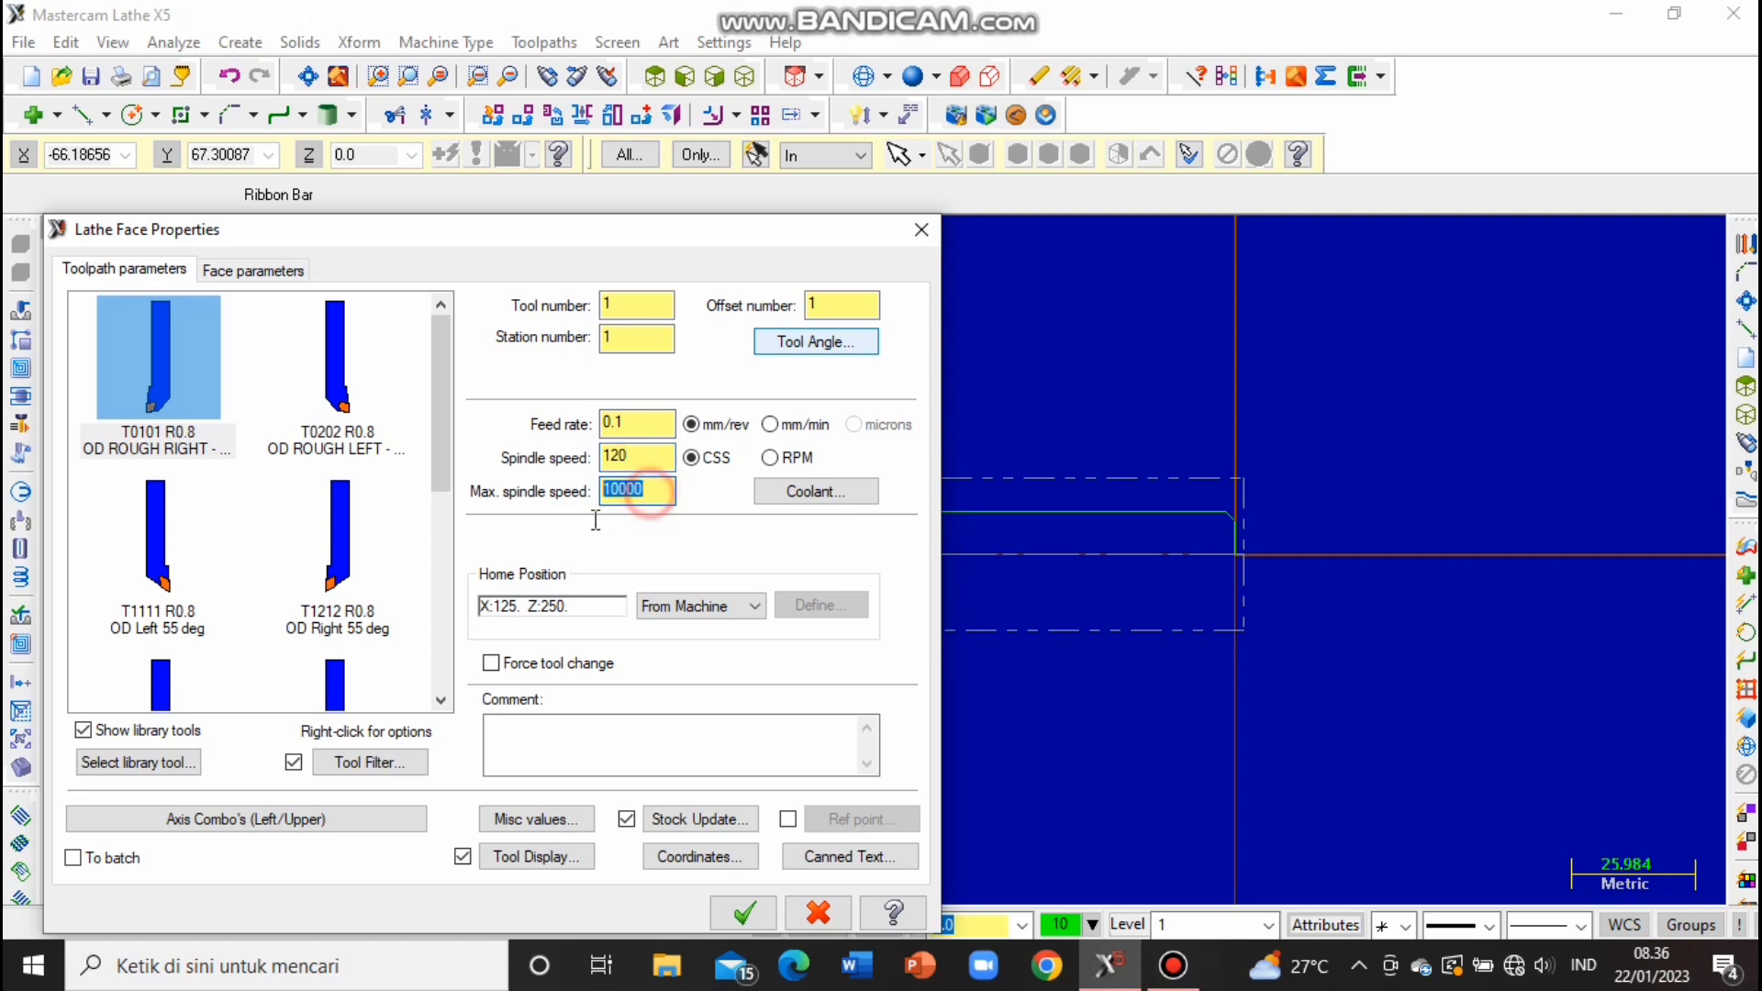
{"action": "type", "text": "12"}
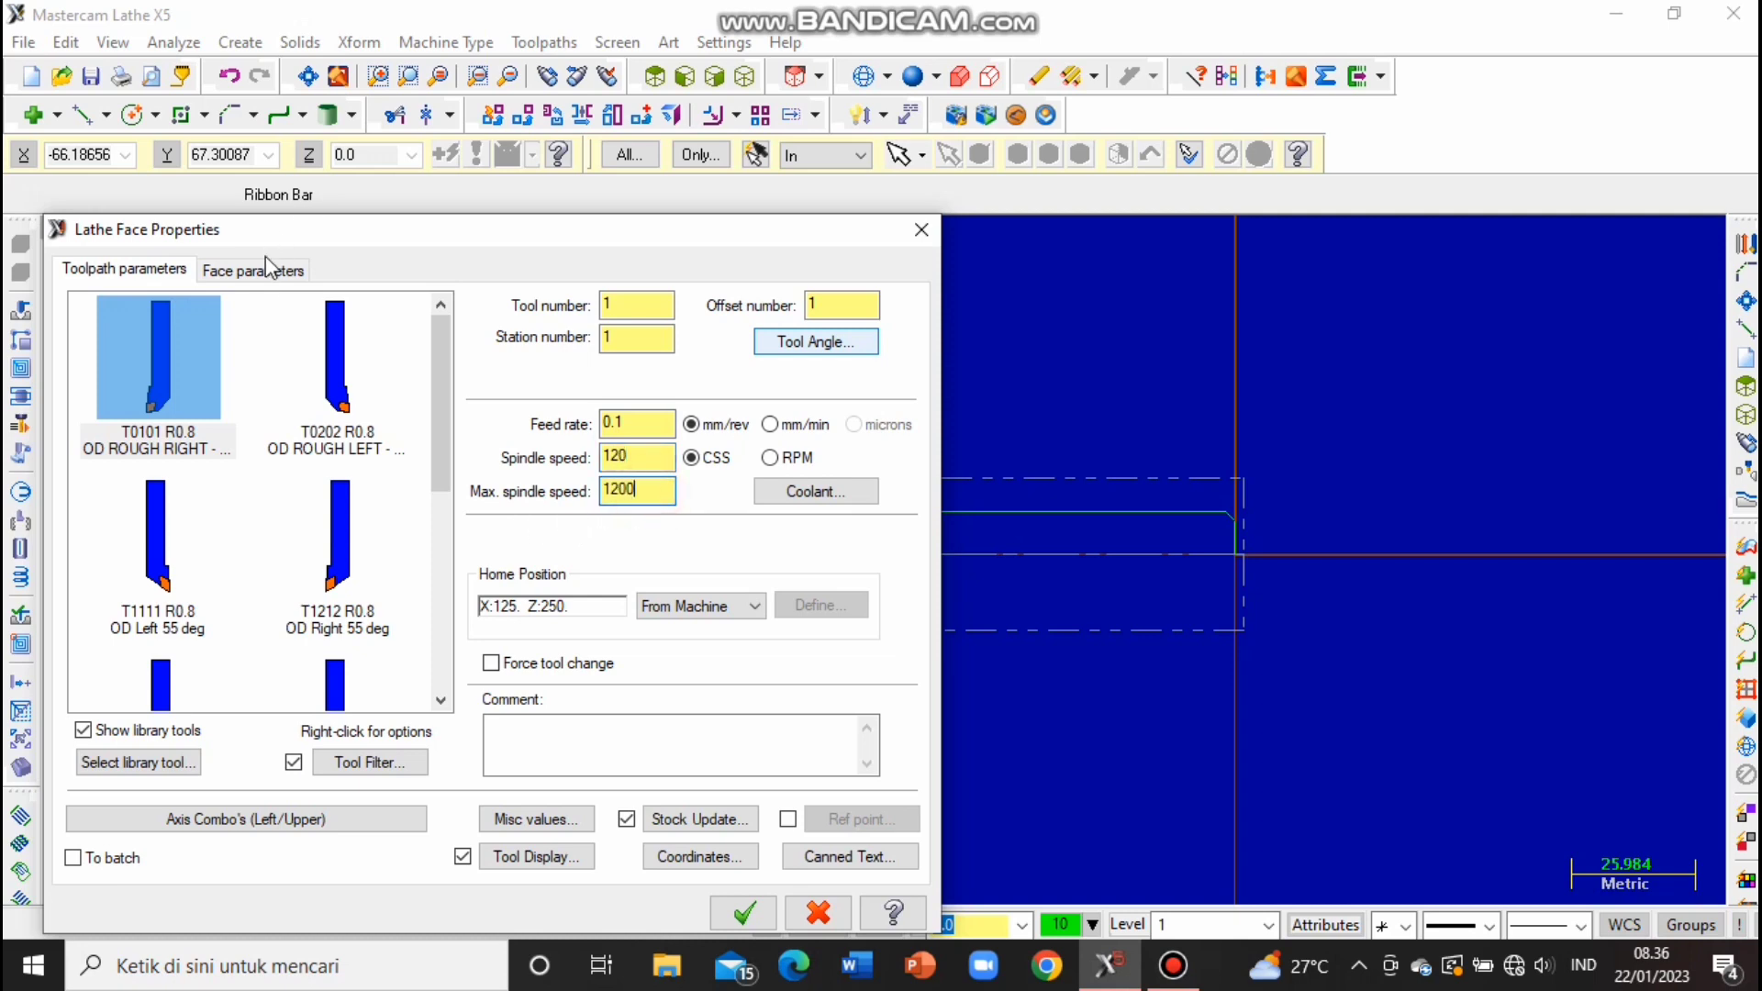
Turn flood coolant on for the facing operation and accept the Face toolpath with the default face parameters.
{"action": "left_click", "coordinate": [267, 269]}
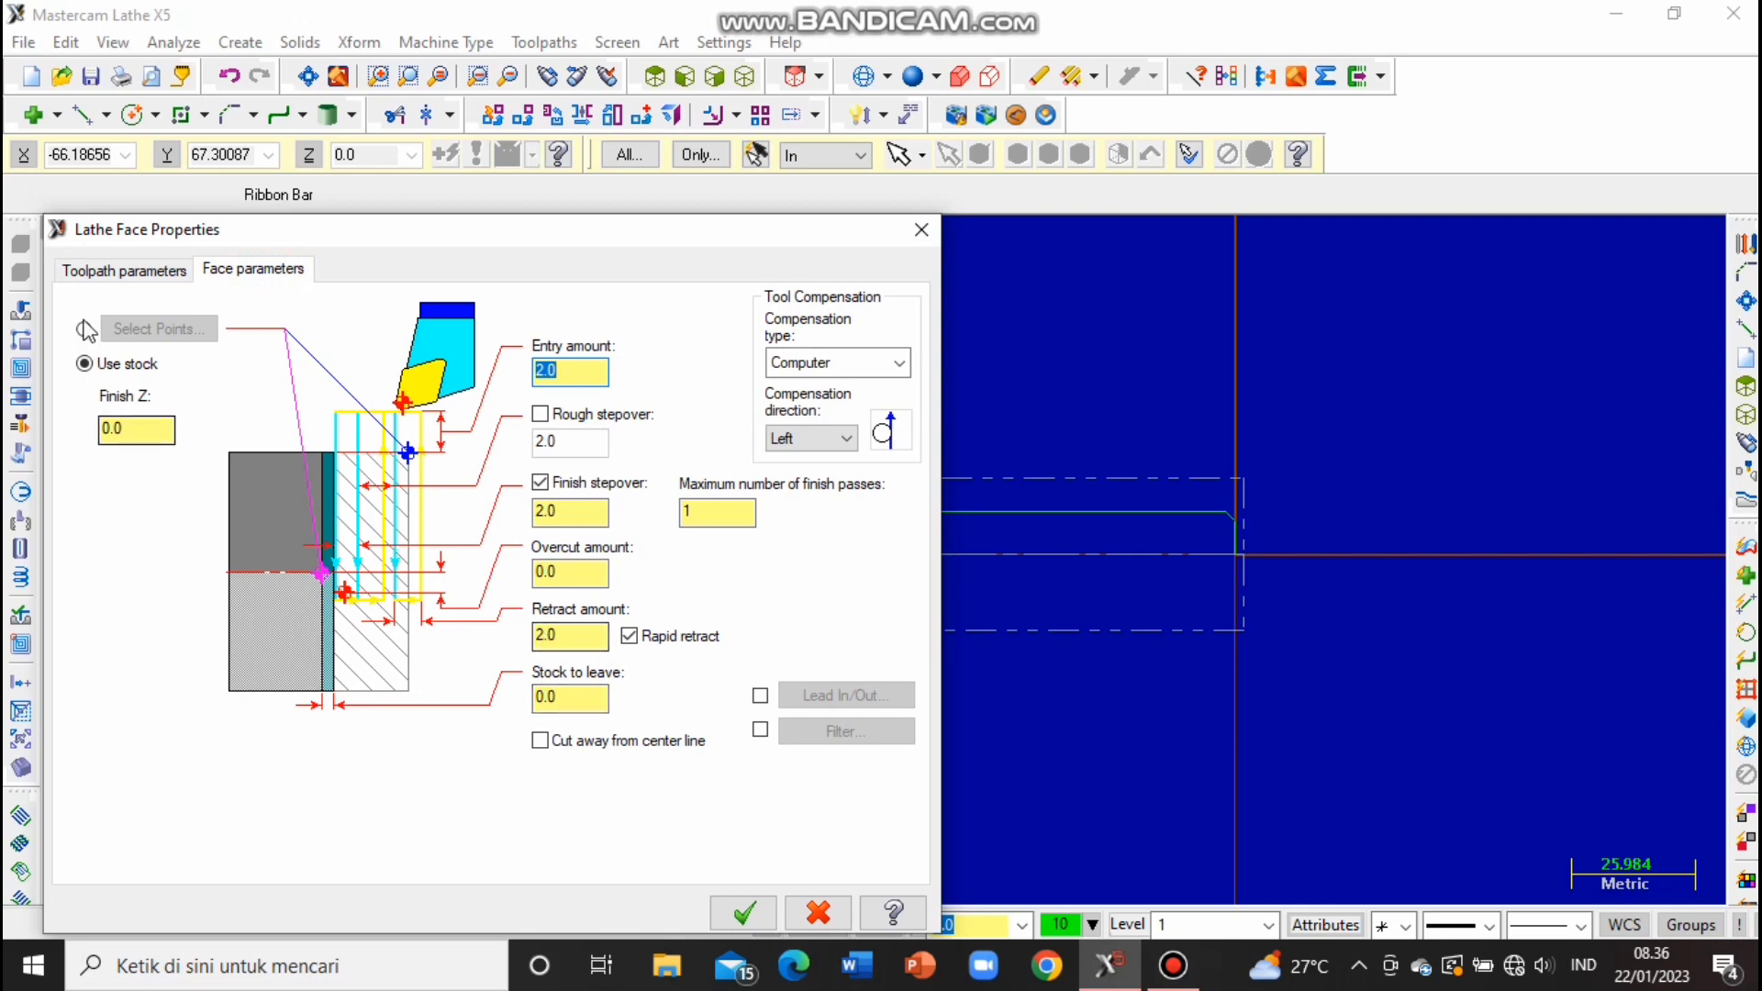
{"action": "left_click", "coordinate": [119, 269]}
{"action": "left_click", "coordinate": [813, 492]}
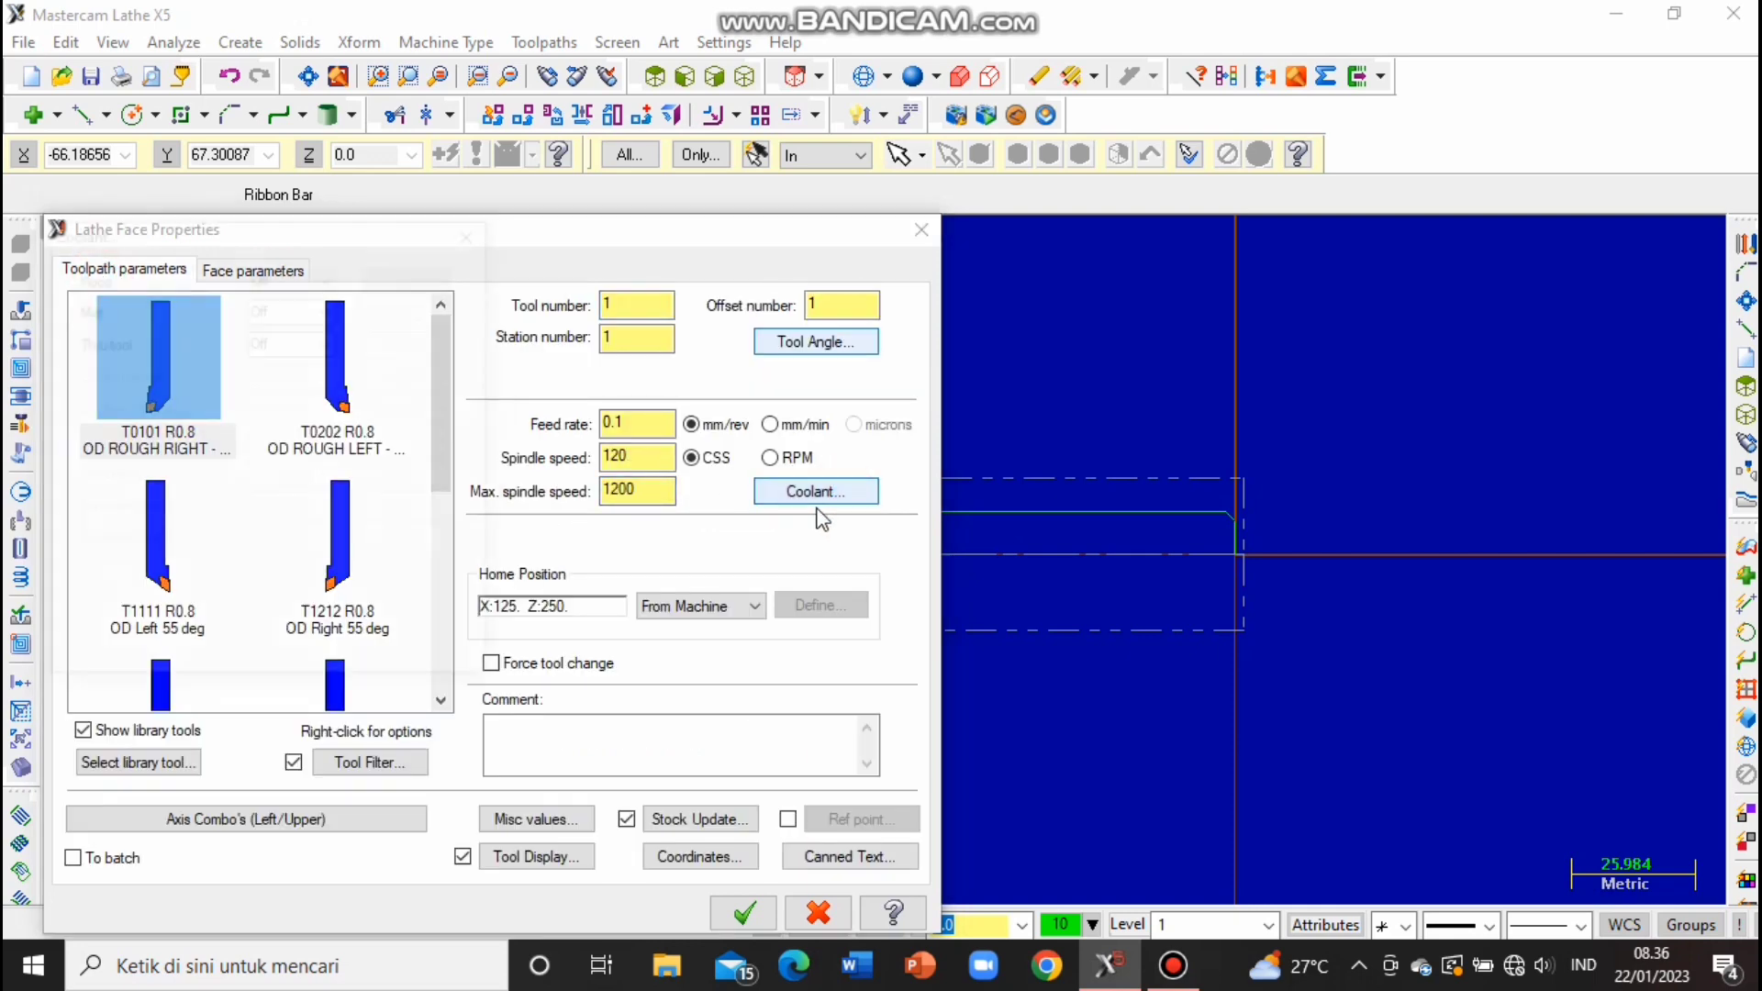
{"action": "left_click", "coordinate": [328, 275]}
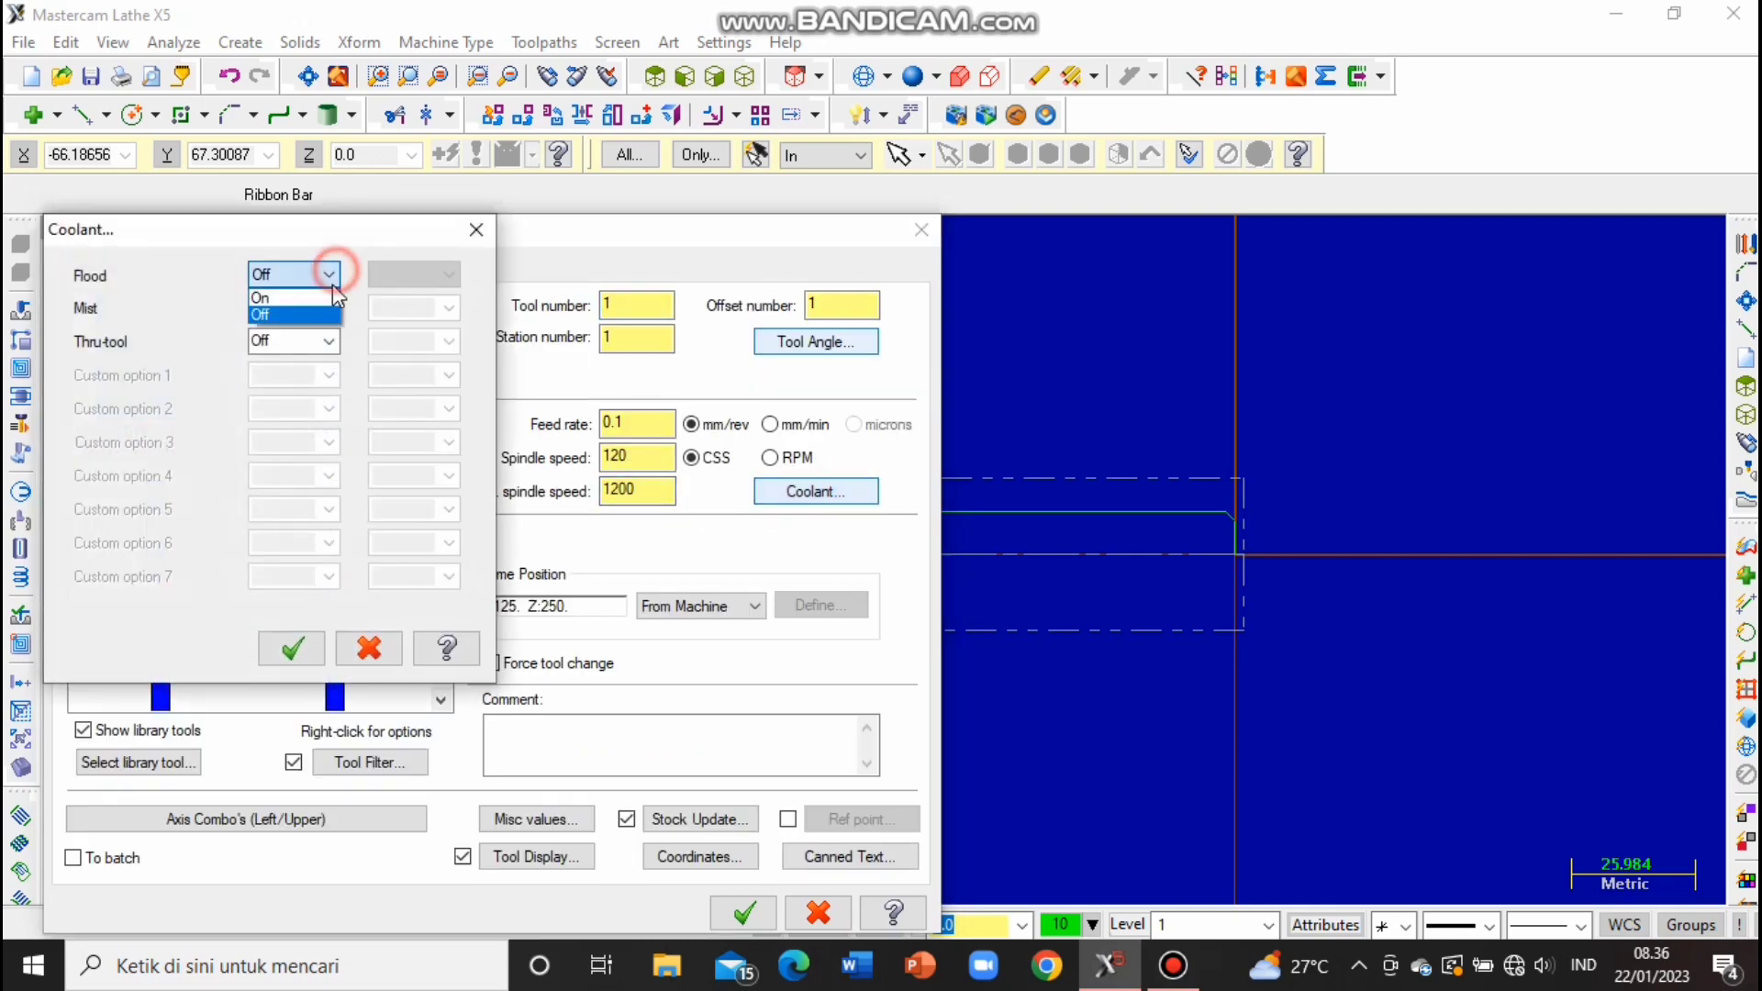
{"action": "left_click", "coordinate": [326, 288]}
{"action": "left_click", "coordinate": [318, 651]}
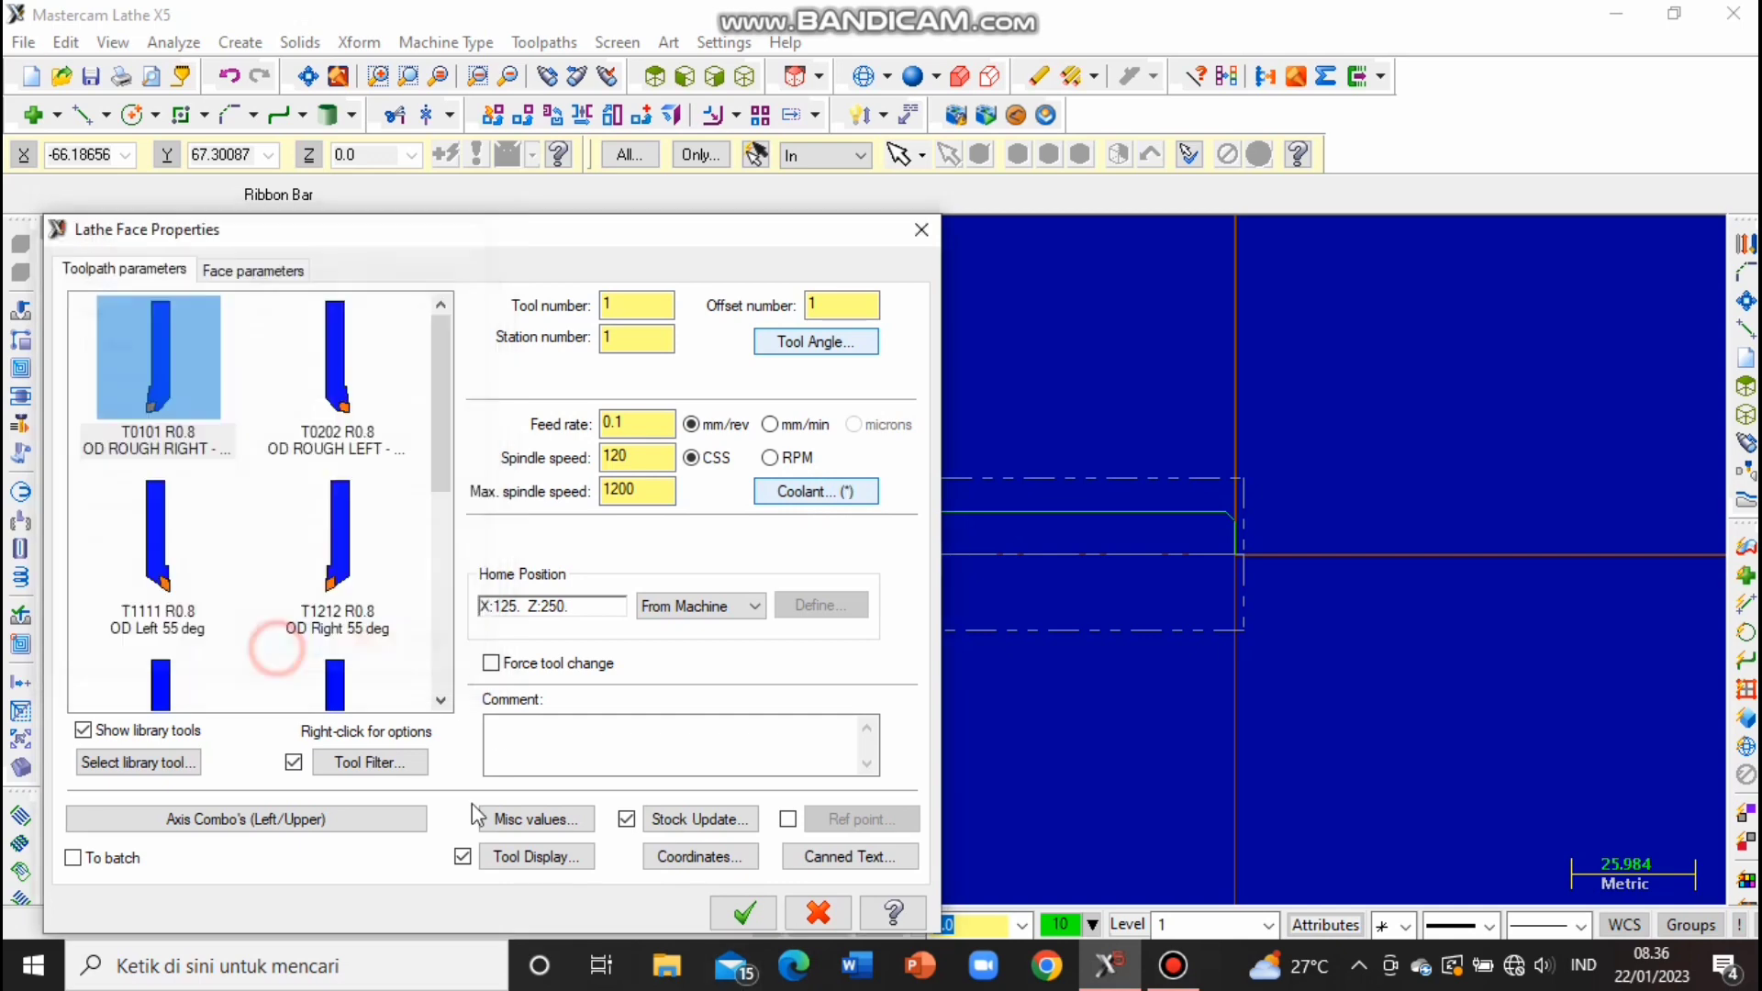
{"action": "left_click", "coordinate": [748, 913]}
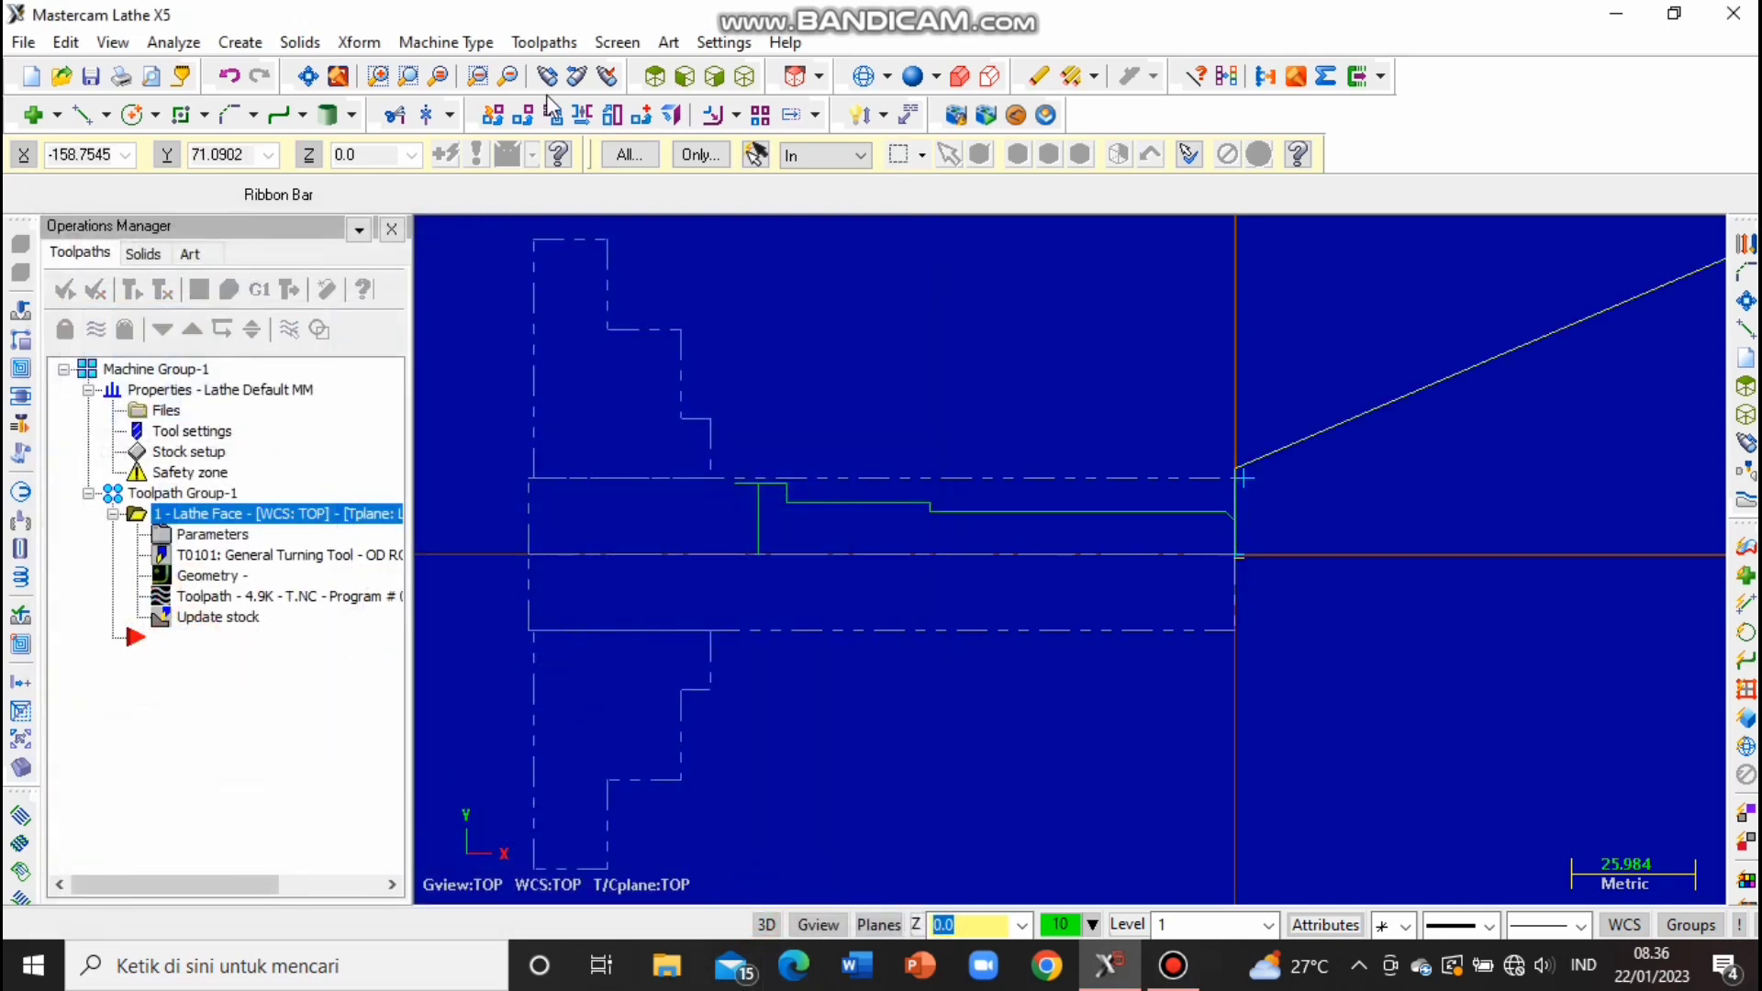
Start a lathe Rough toolpath and chain the shaft profile from the front chamfer to the last horizontal line near the chuck.
{"action": "left_click", "coordinate": [564, 43]}
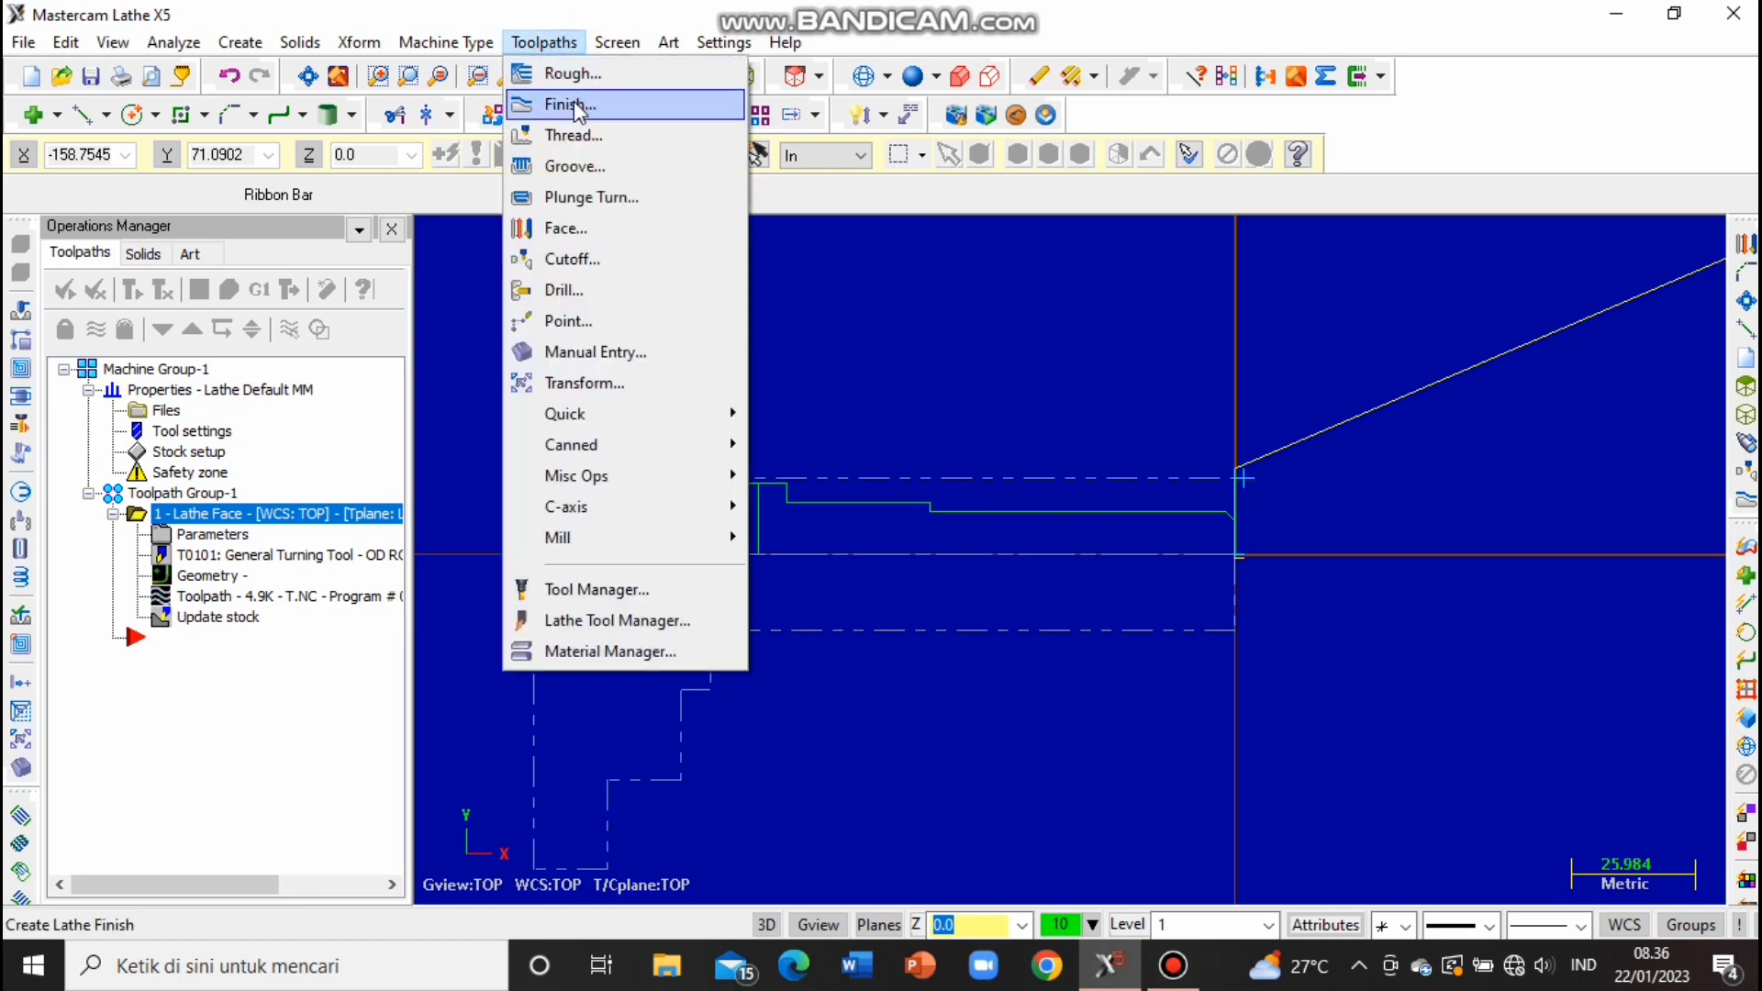
{"action": "left_click", "coordinate": [571, 106]}
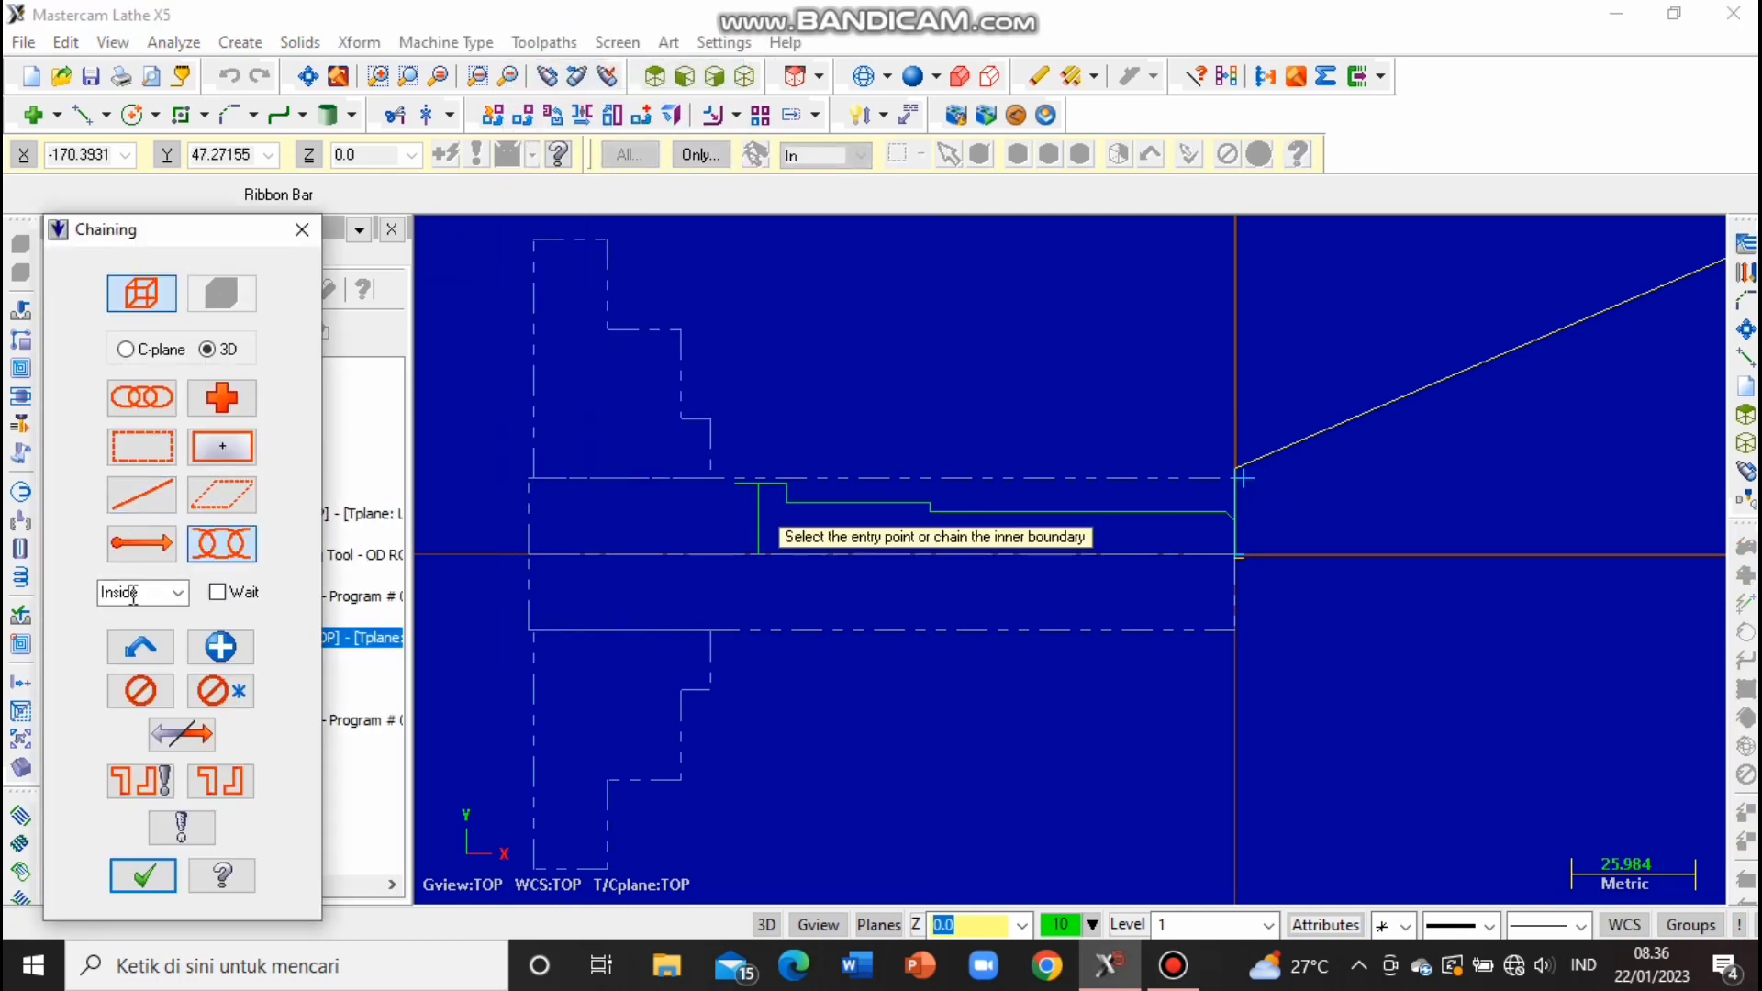
{"action": "scroll", "coordinate": [1230, 528], "scroll_direction": "up", "scroll_amount": 2}
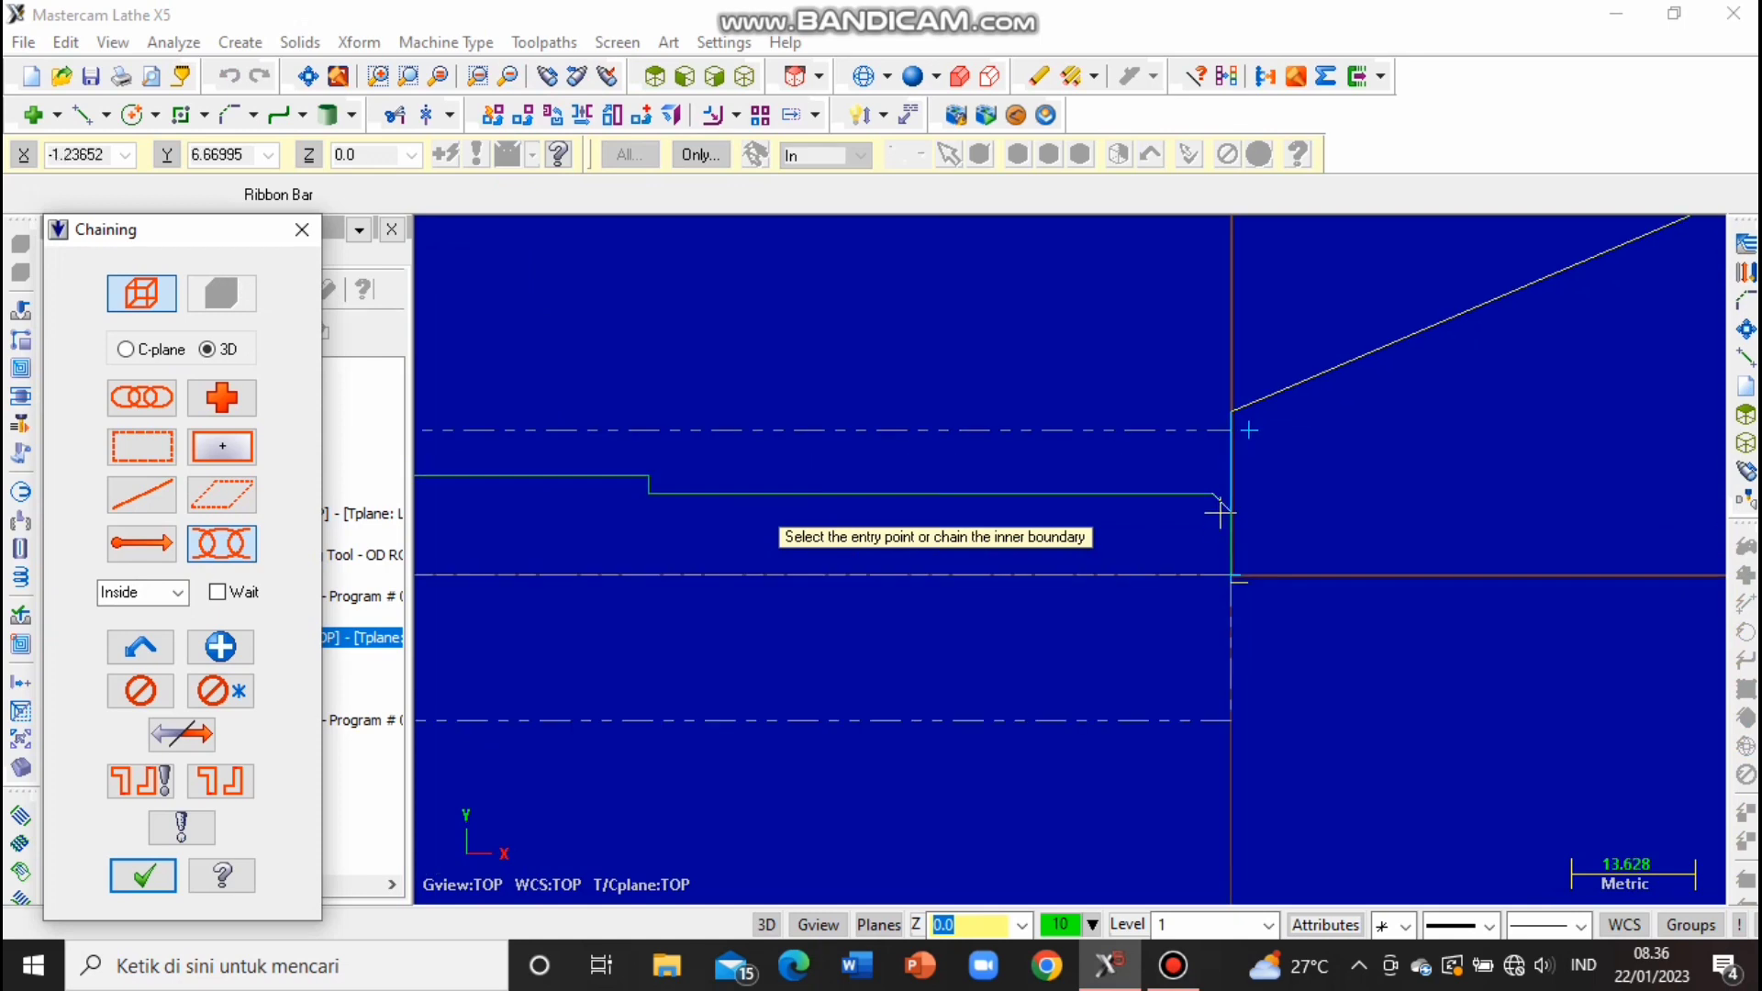
{"action": "left_click", "coordinate": [1220, 508]}
{"action": "scroll", "coordinate": [1220, 508], "scroll_direction": "down", "scroll_amount": 2}
{"action": "scroll", "coordinate": [597, 487], "scroll_direction": "up", "scroll_amount": 2}
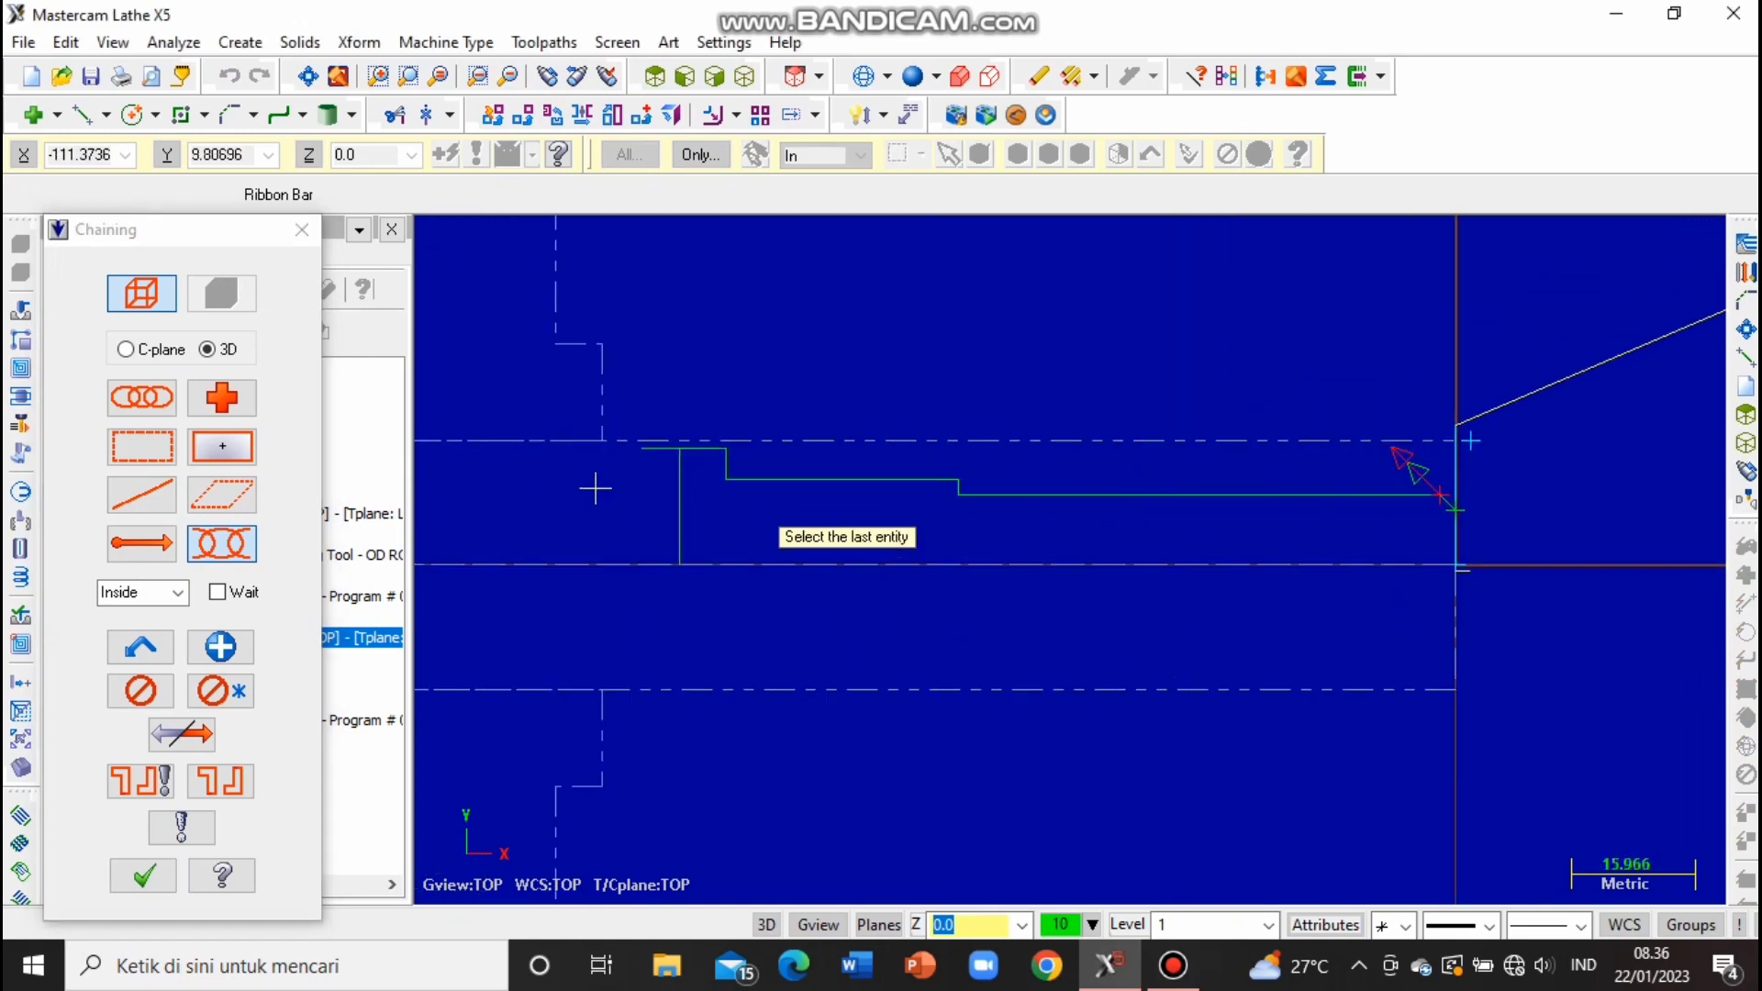
{"action": "left_click", "coordinate": [645, 434]}
{"action": "scroll", "coordinate": [584, 491], "scroll_direction": "down", "scroll_amount": 2}
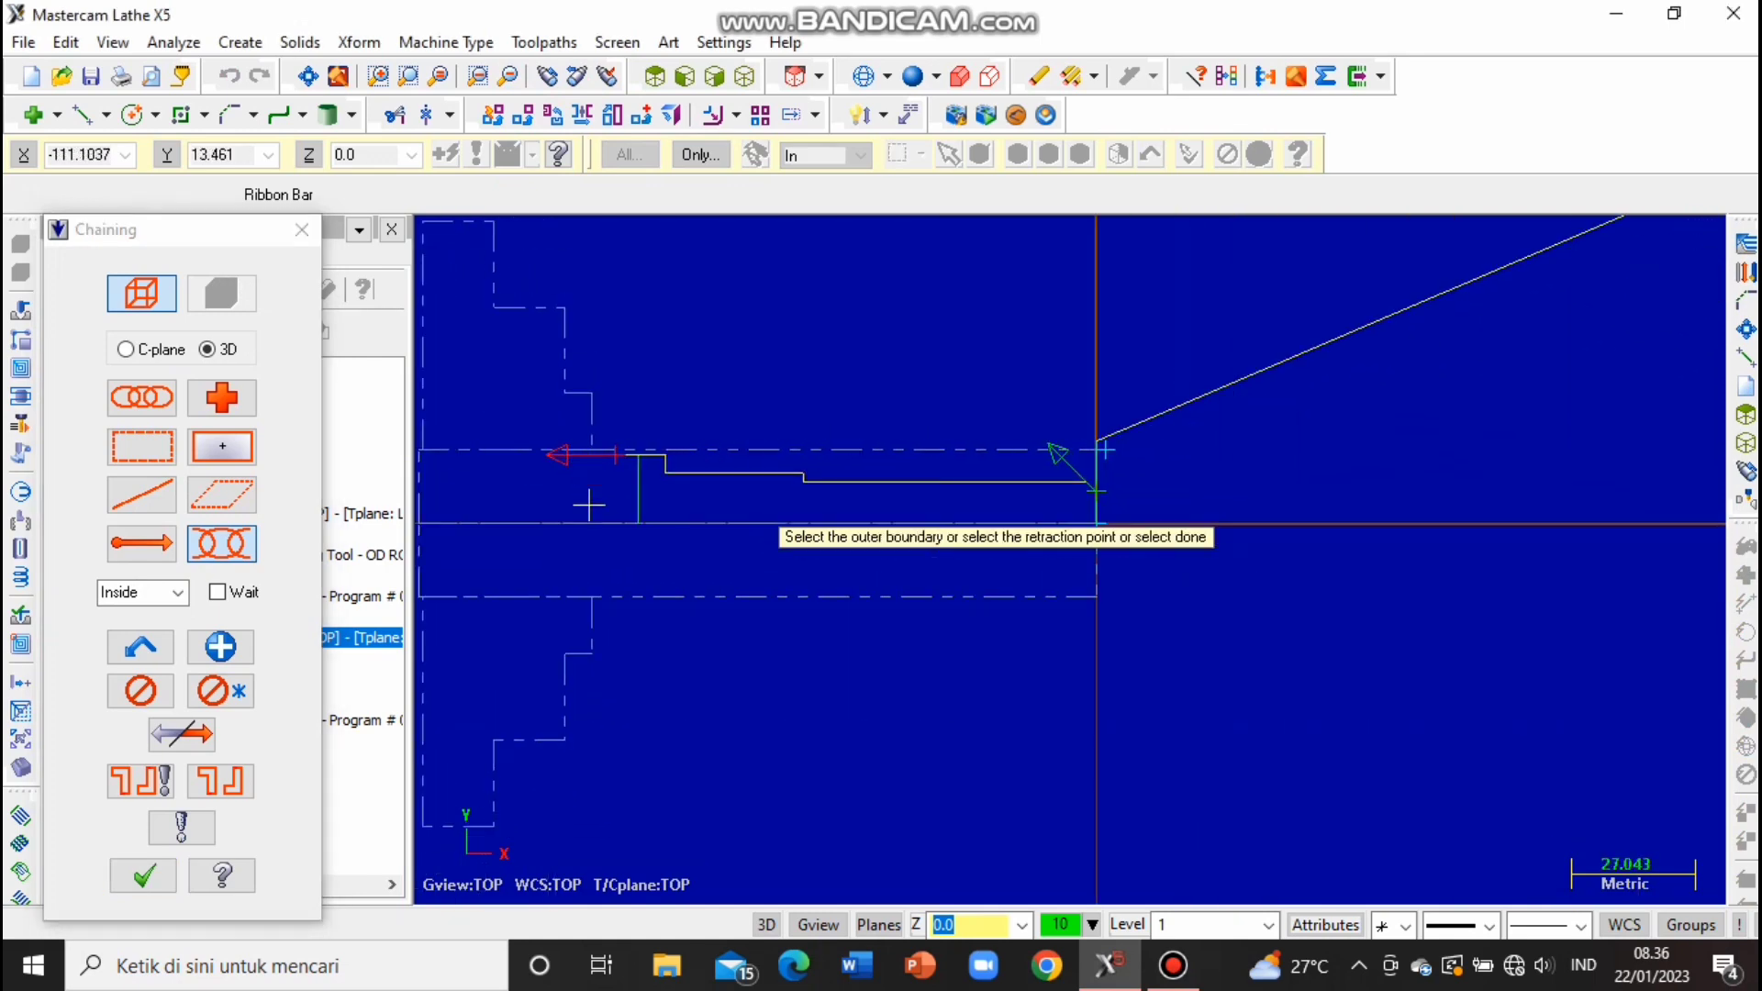
{"action": "left_click", "coordinate": [140, 878]}
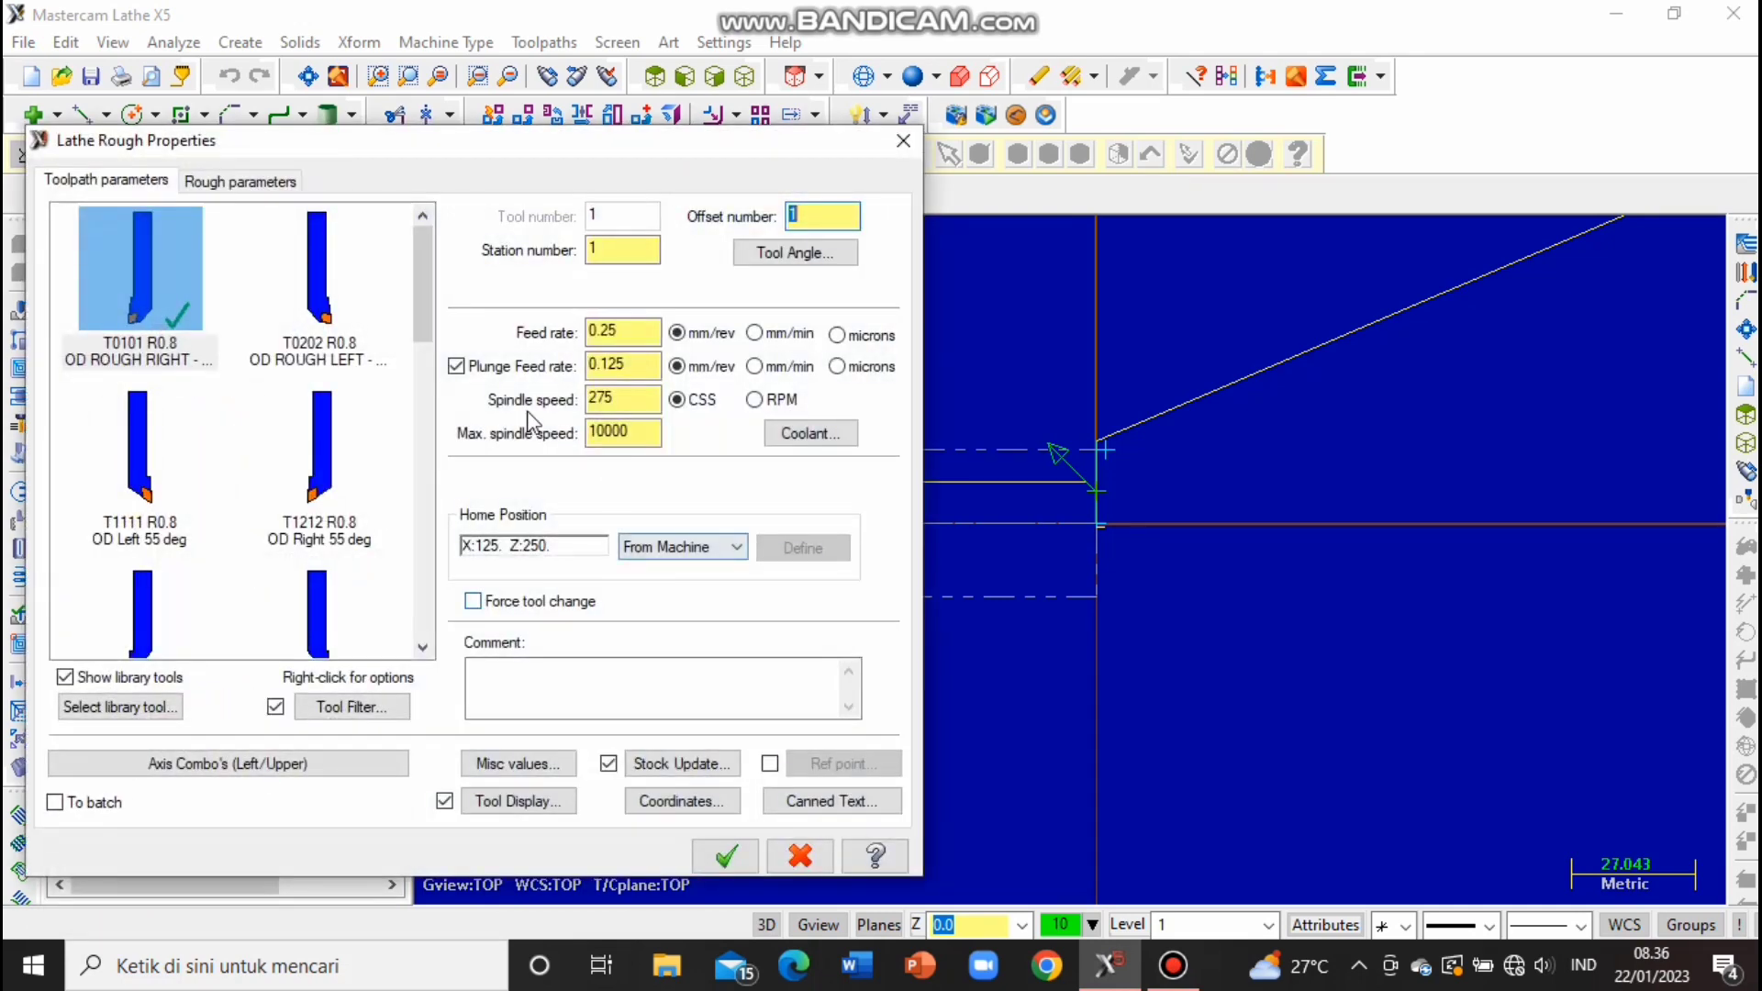
Set the roughing feed rate to 0.3 mm/rev, spindle speed to 120 CSS and maximum spindle speed to 1200, with flood coolant on.
{"action": "double_click", "coordinate": [634, 332]}
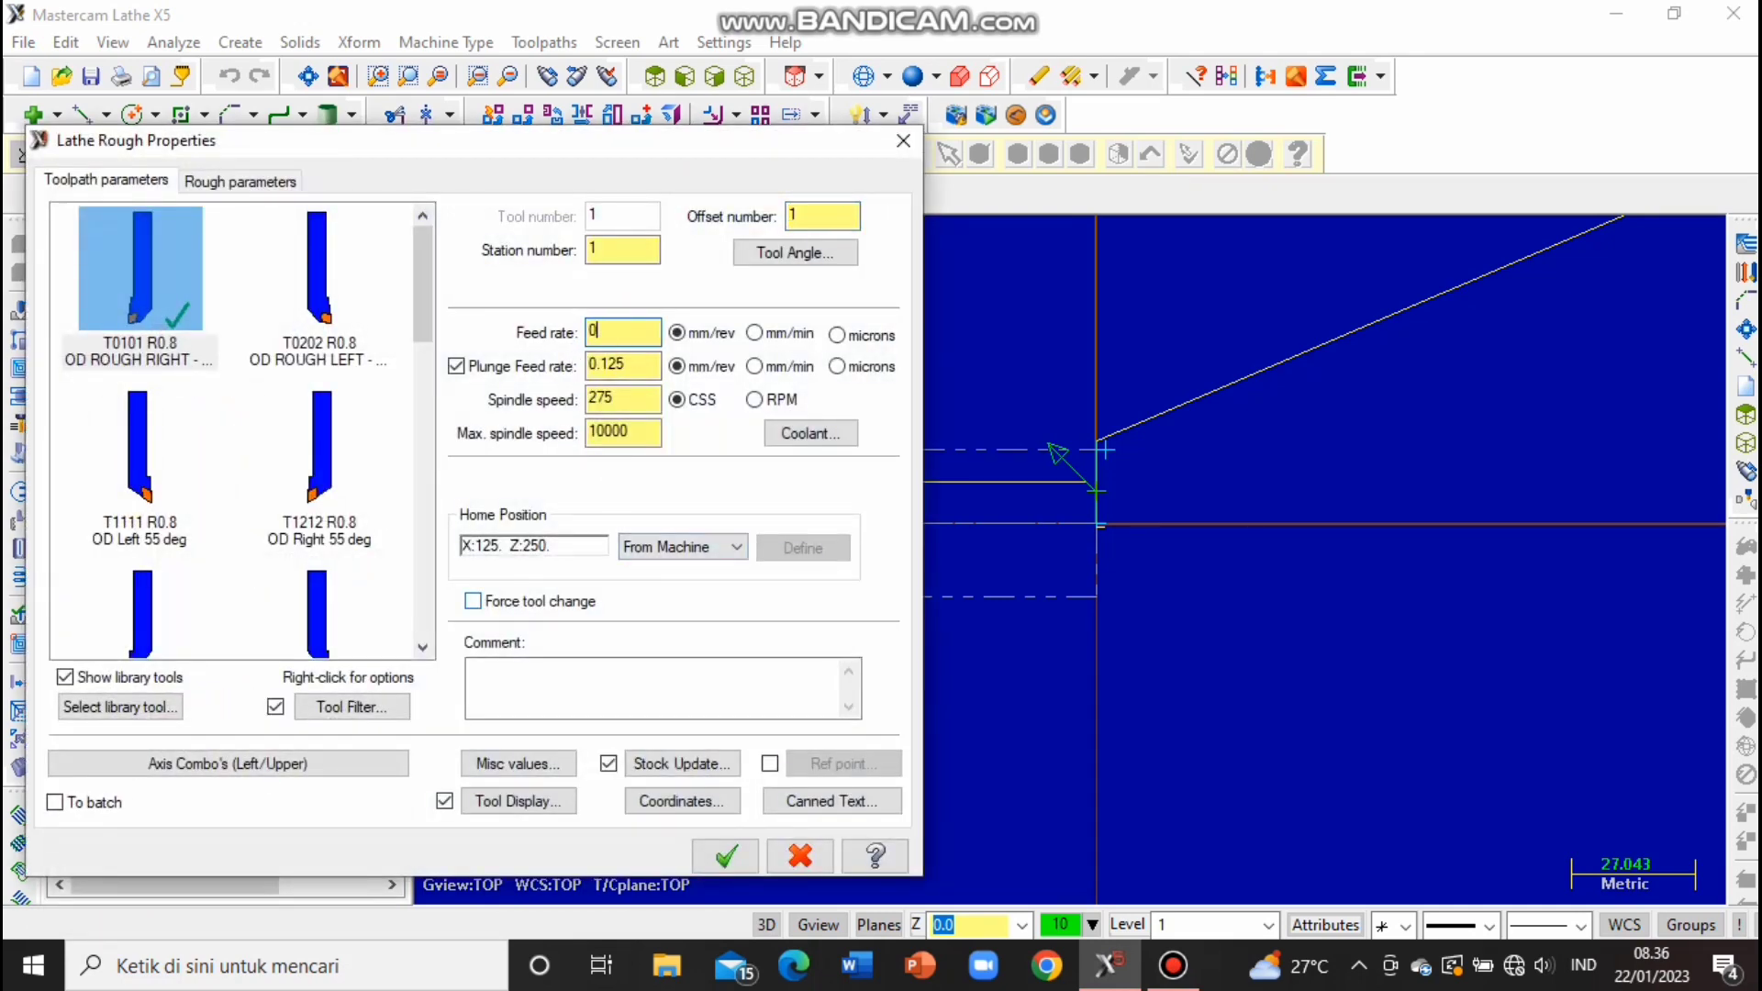
{"action": "double_click", "coordinate": [608, 399]}
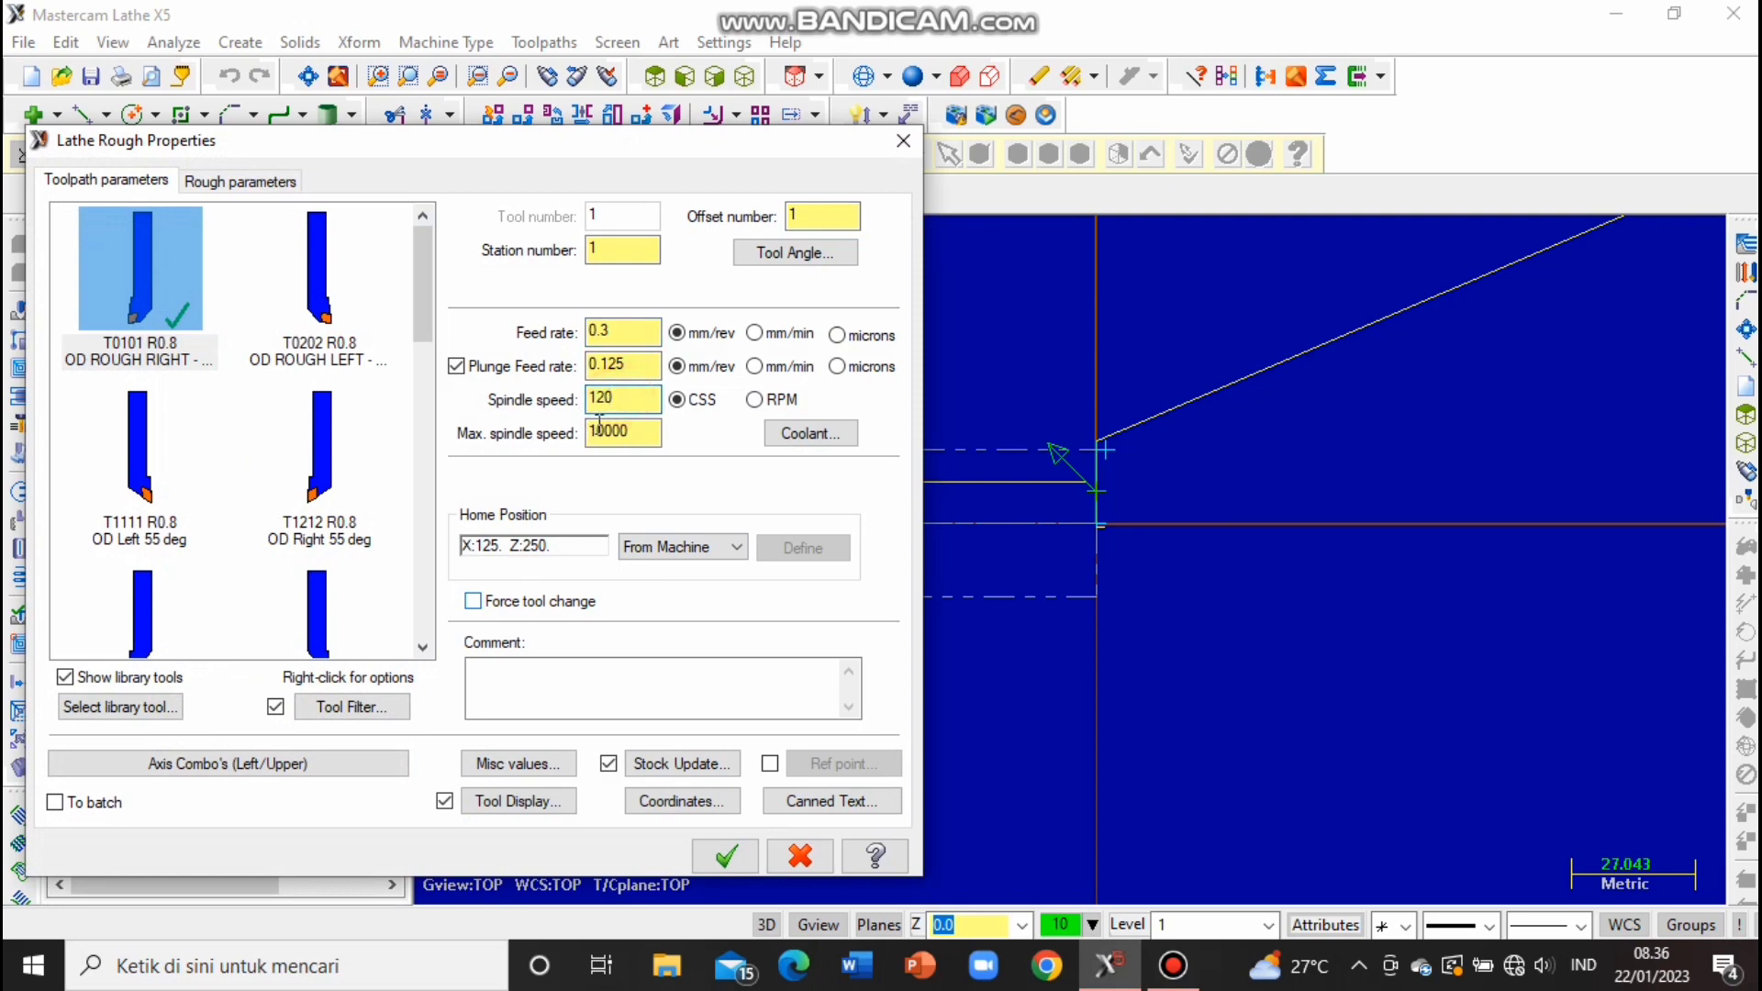
{"action": "double_click", "coordinate": [628, 432]}
{"action": "type", "text": "1"}
{"action": "left_click", "coordinate": [798, 436]}
{"action": "left_click", "coordinate": [275, 274]}
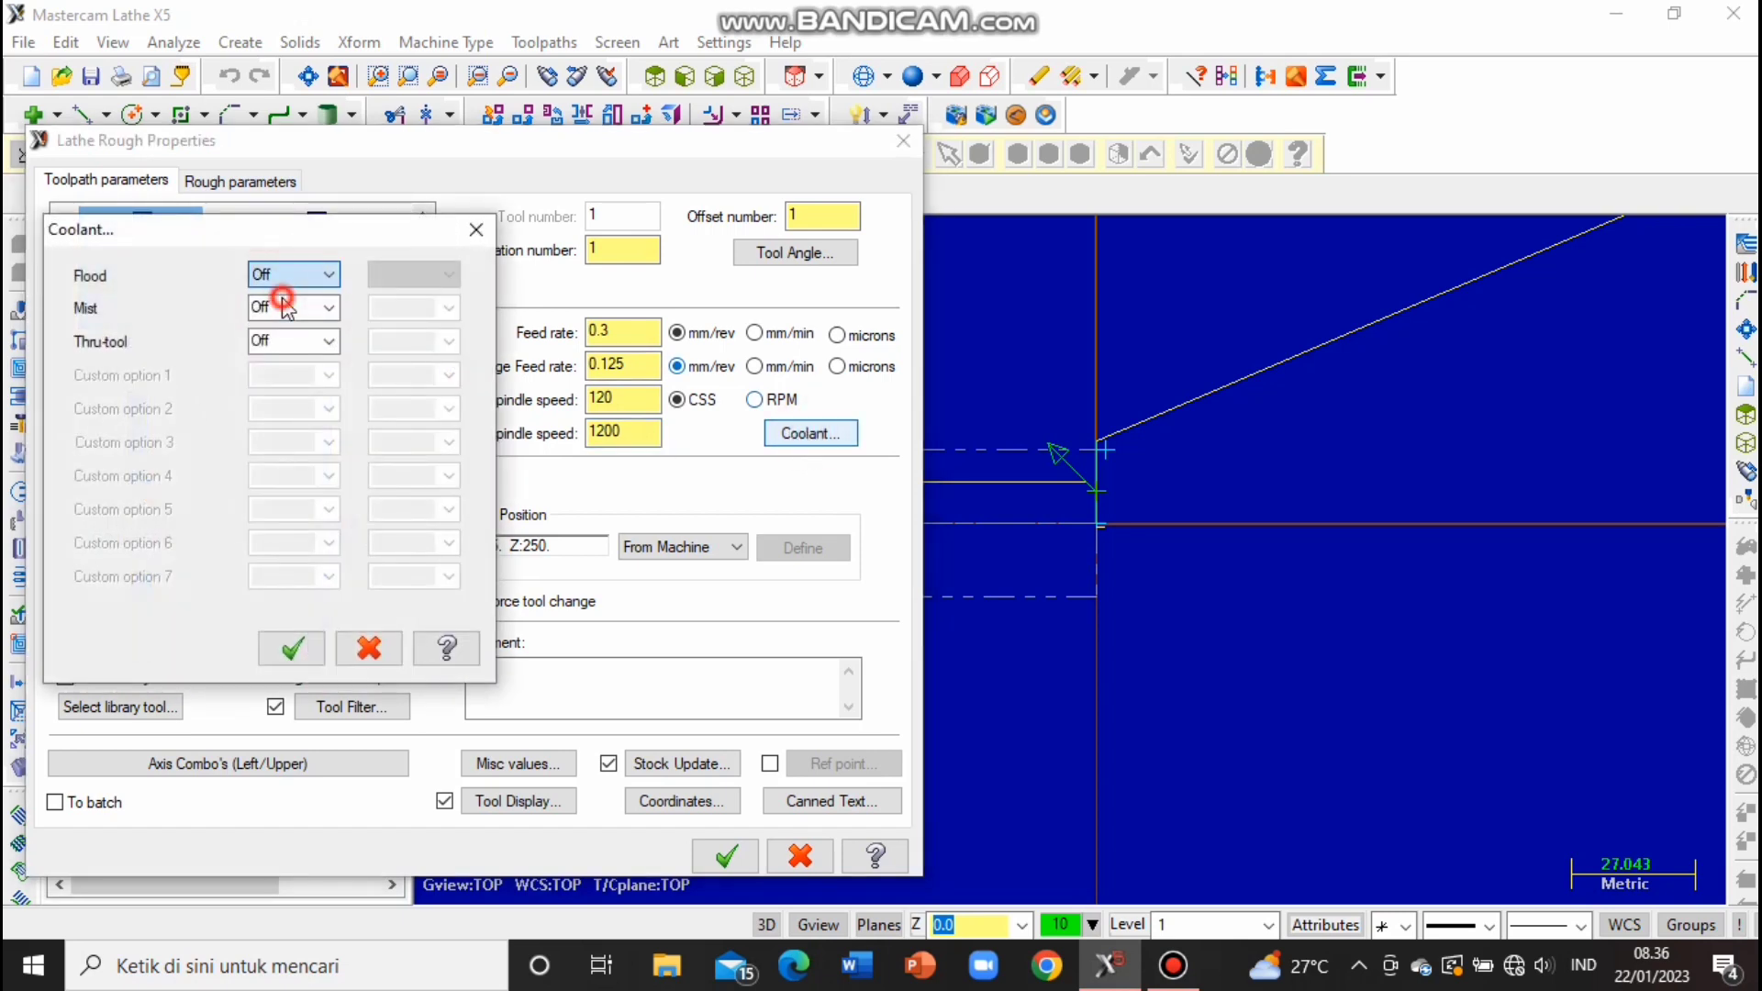
{"action": "left_click", "coordinate": [281, 303]}
{"action": "left_click", "coordinate": [292, 648]}
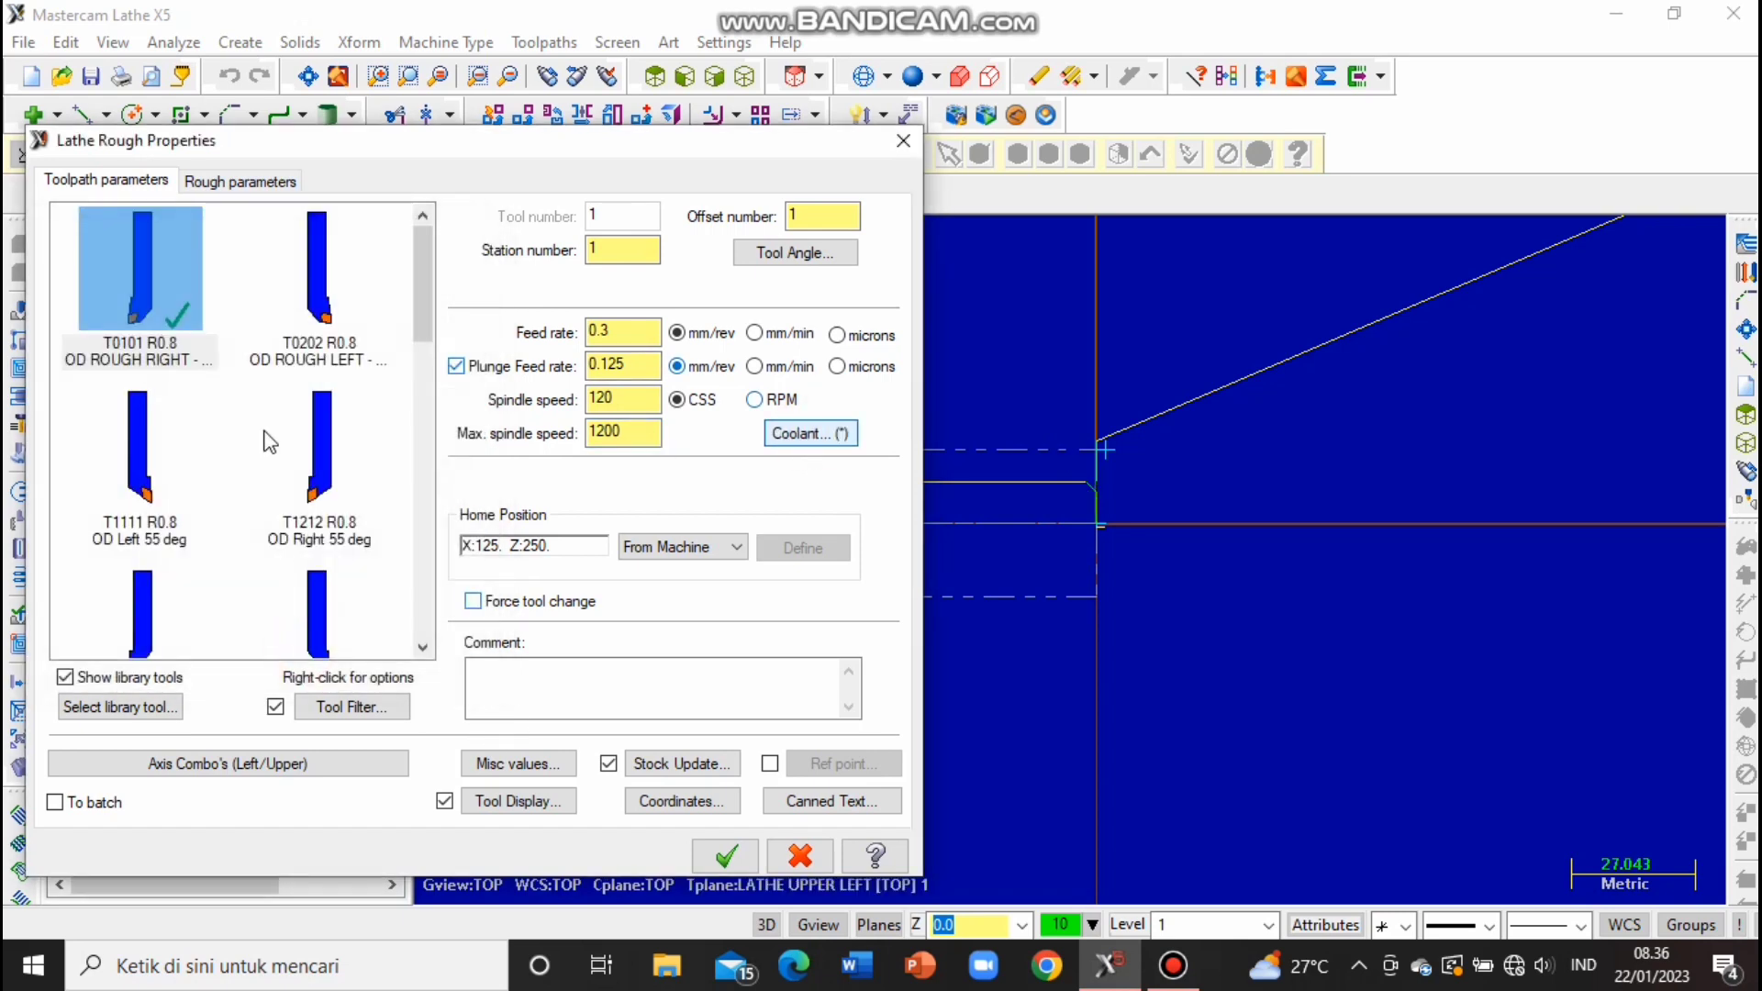
Set the roughing depth of cut to 0.5, use stock for the outer boundary, and accept the Rough toolpath.
{"action": "left_click", "coordinate": [223, 194]}
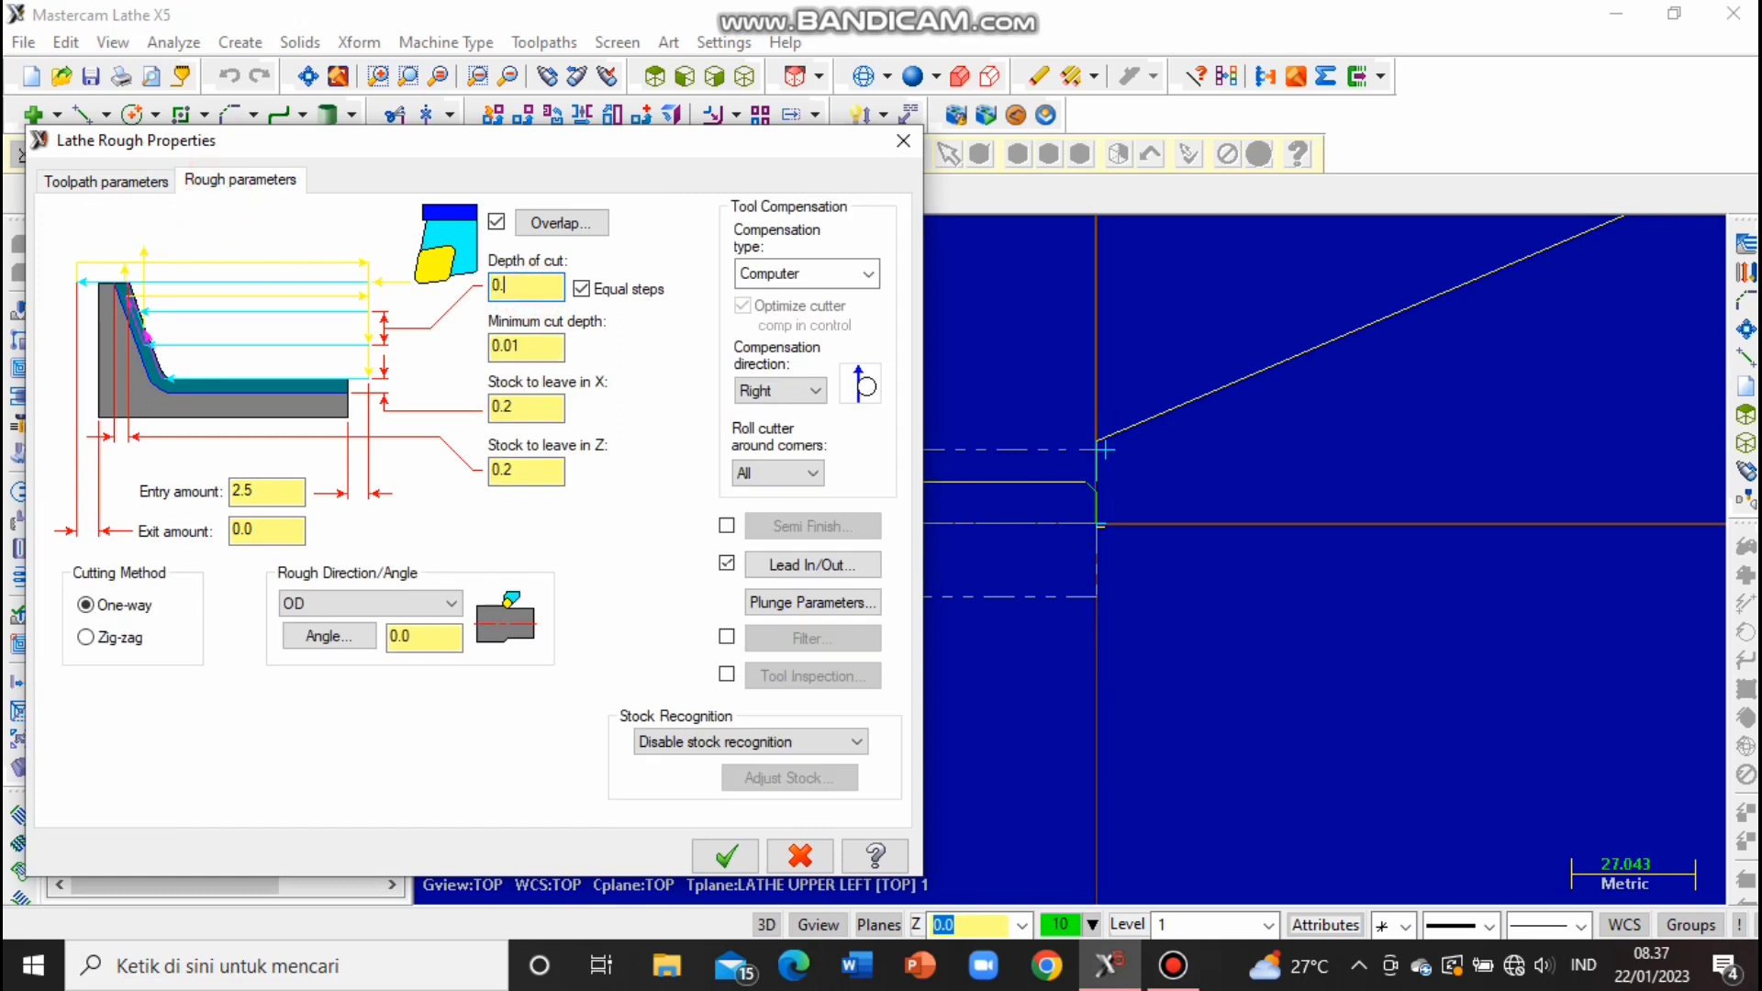
{"action": "left_click", "coordinate": [795, 741]}
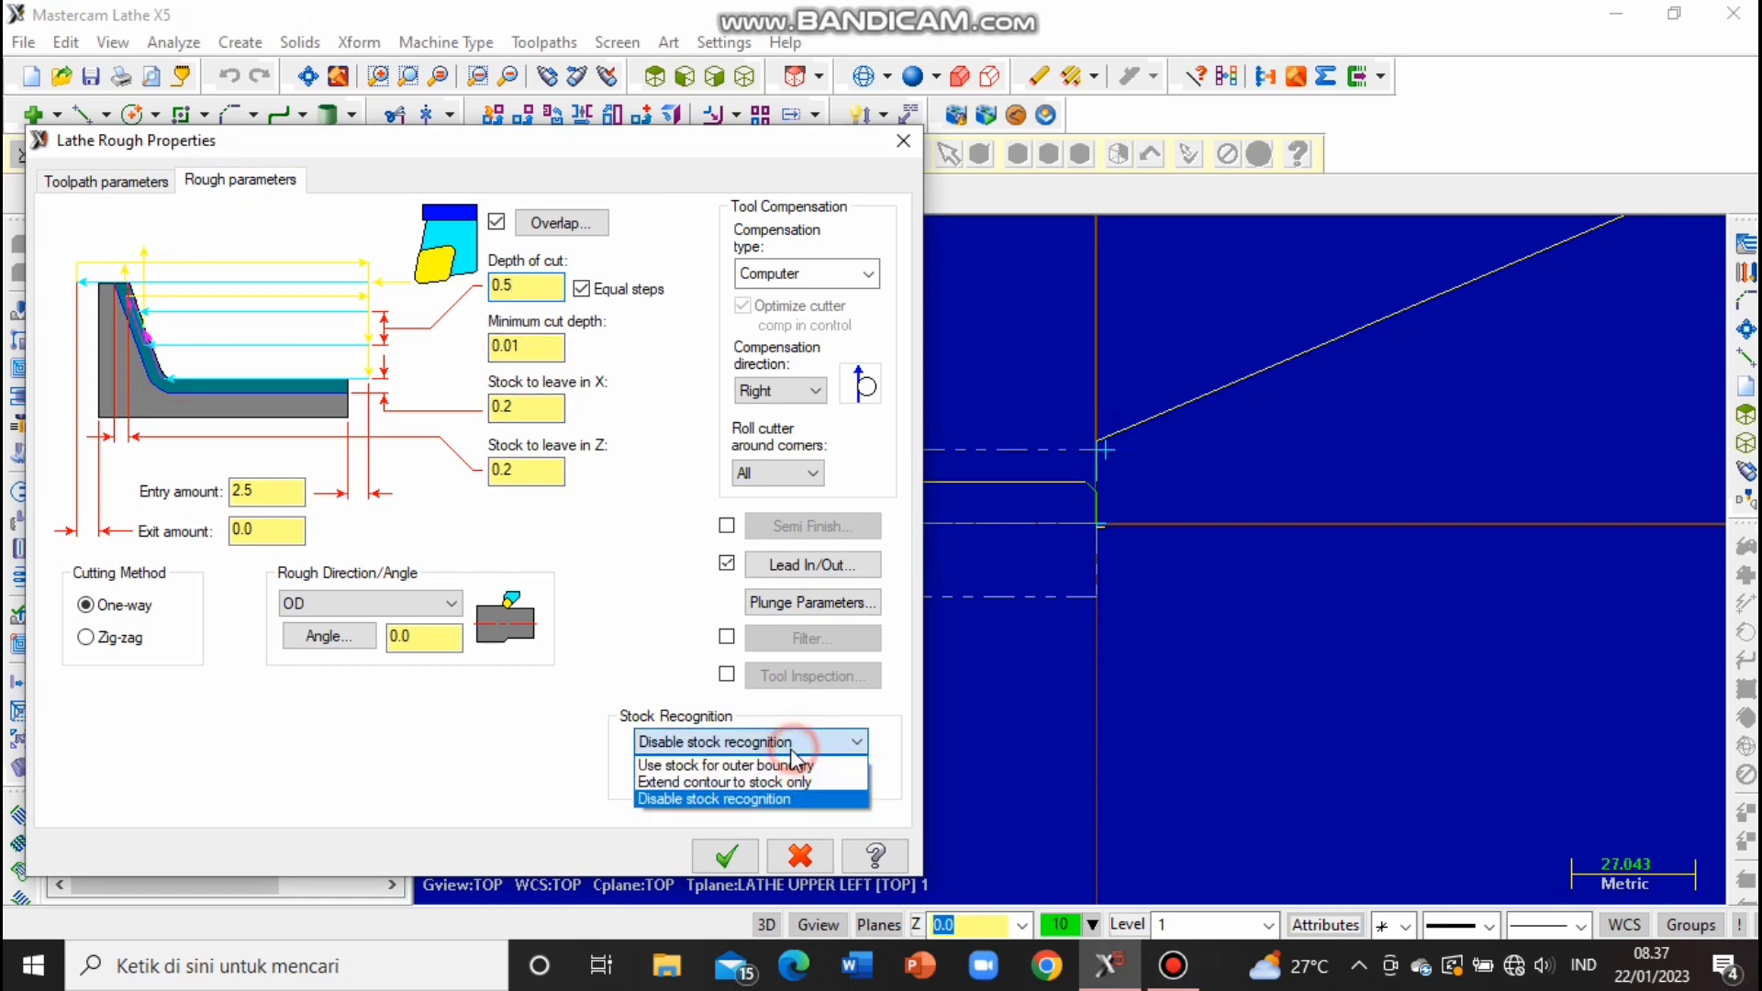
{"action": "left_click", "coordinate": [724, 767]}
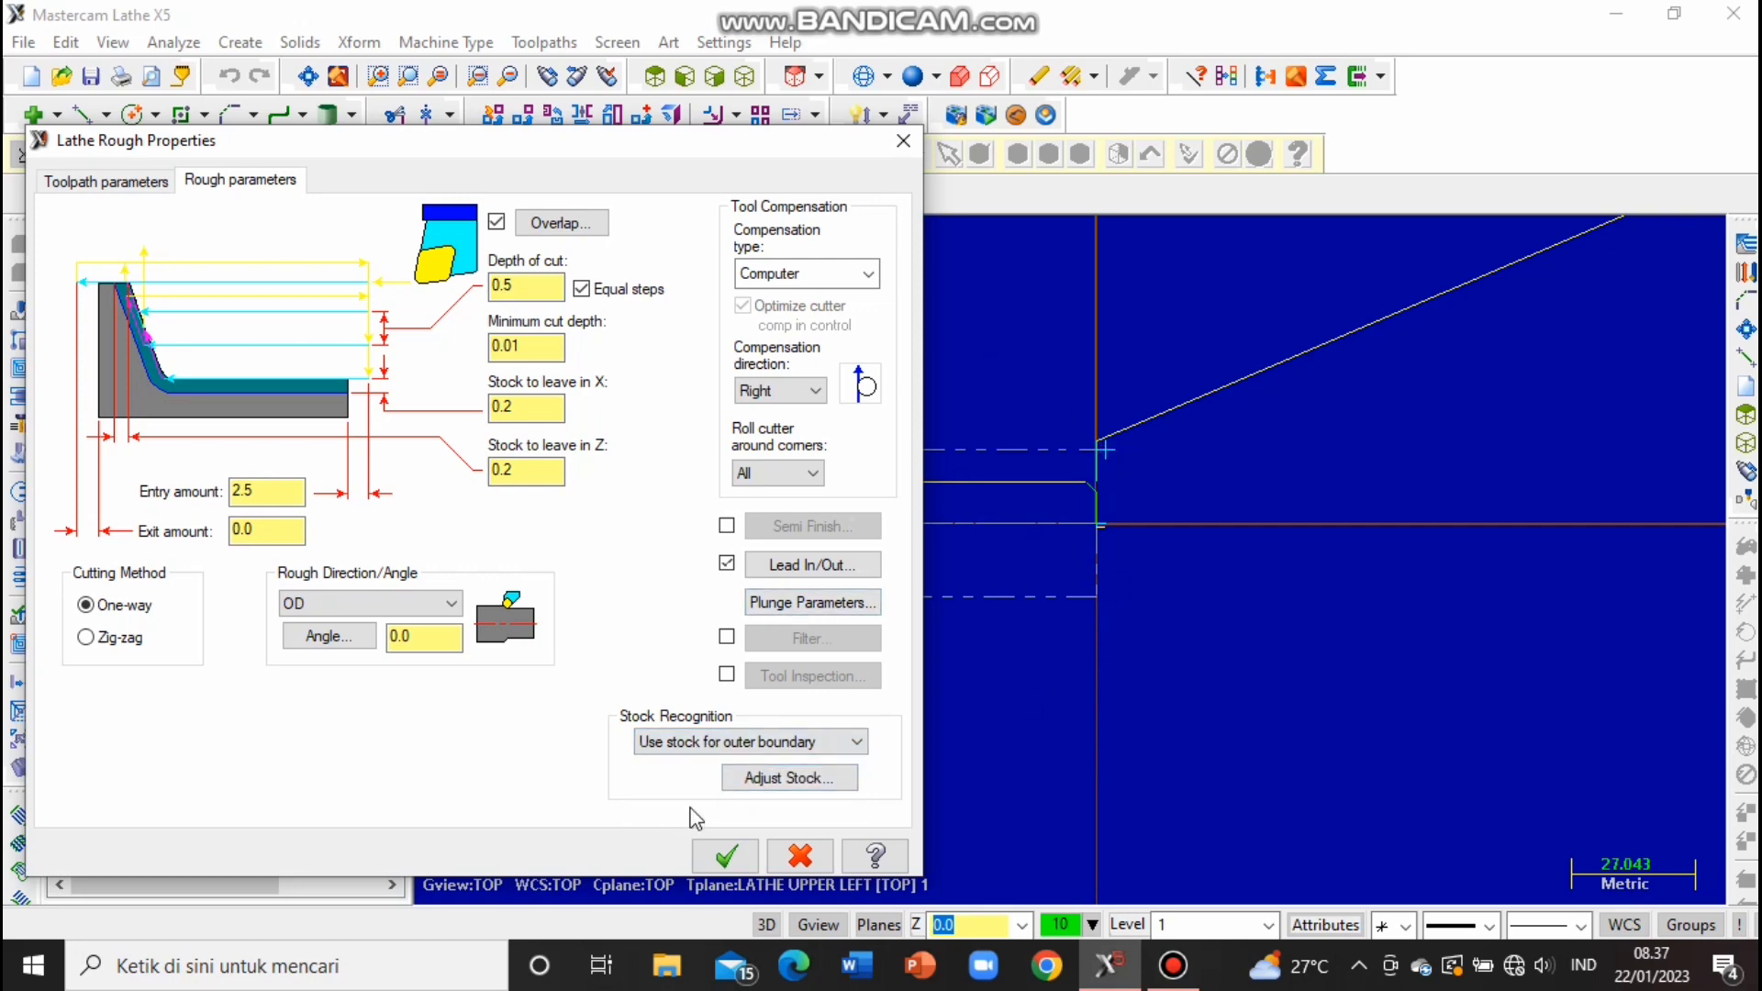
{"action": "left_click", "coordinate": [168, 188]}
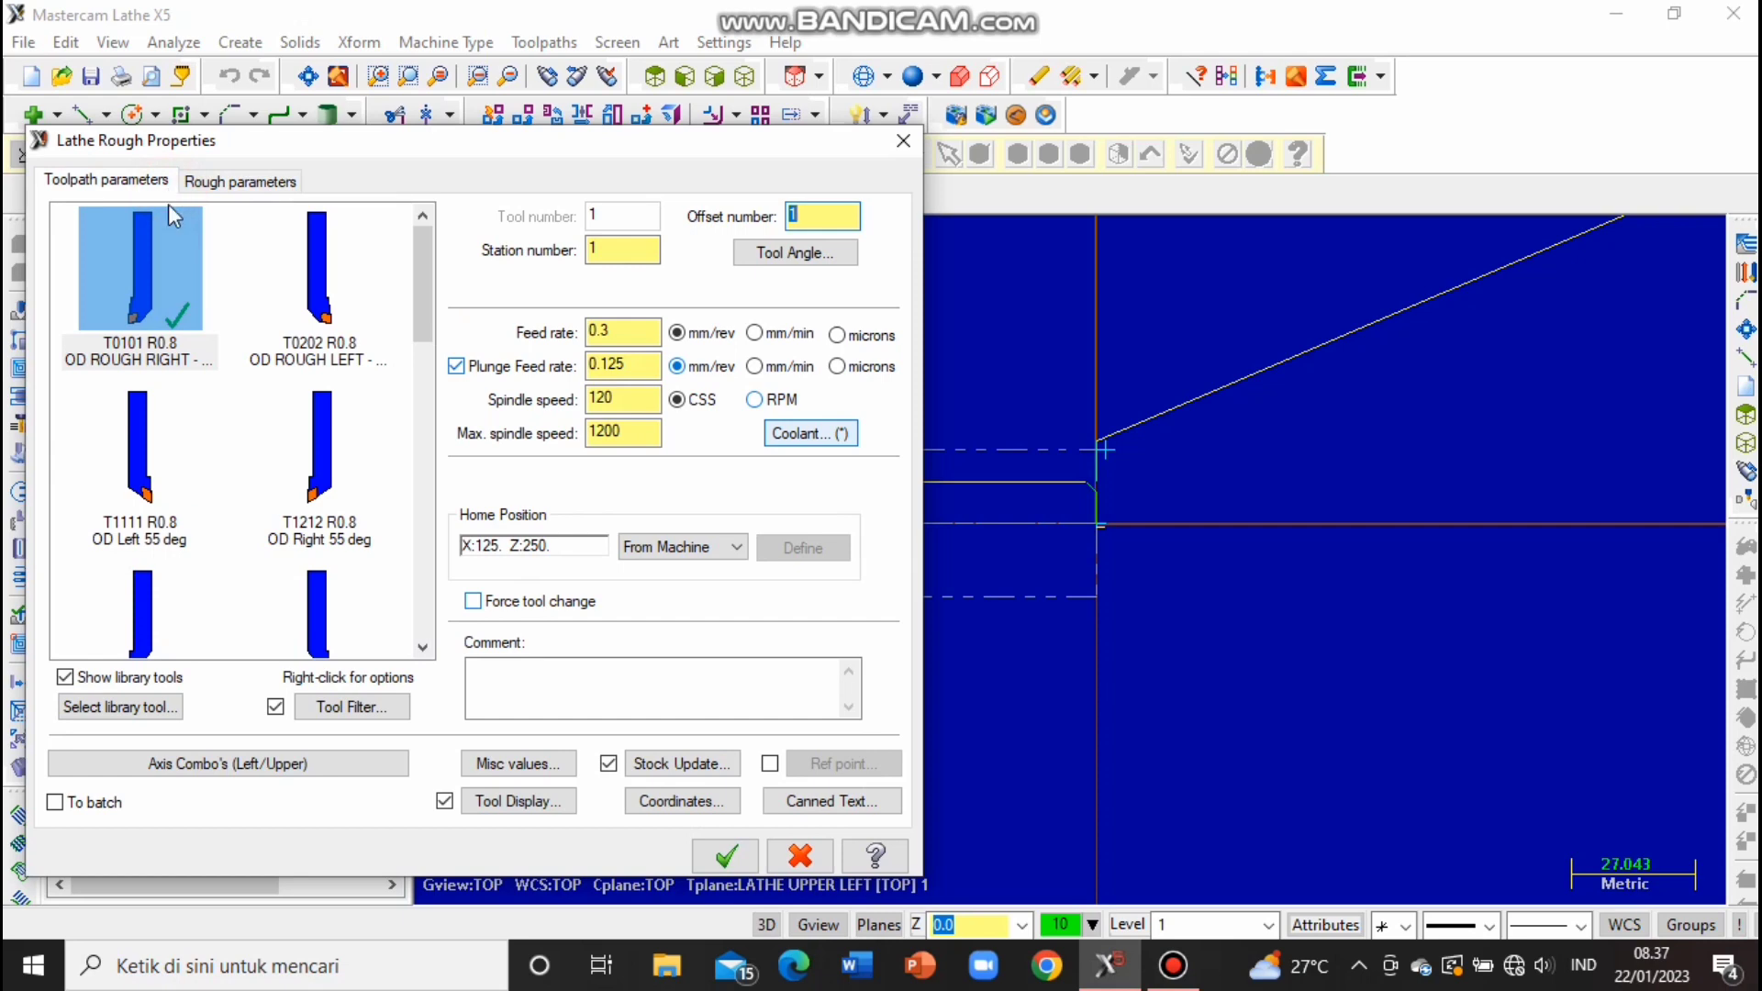
{"action": "left_click", "coordinate": [725, 856]}
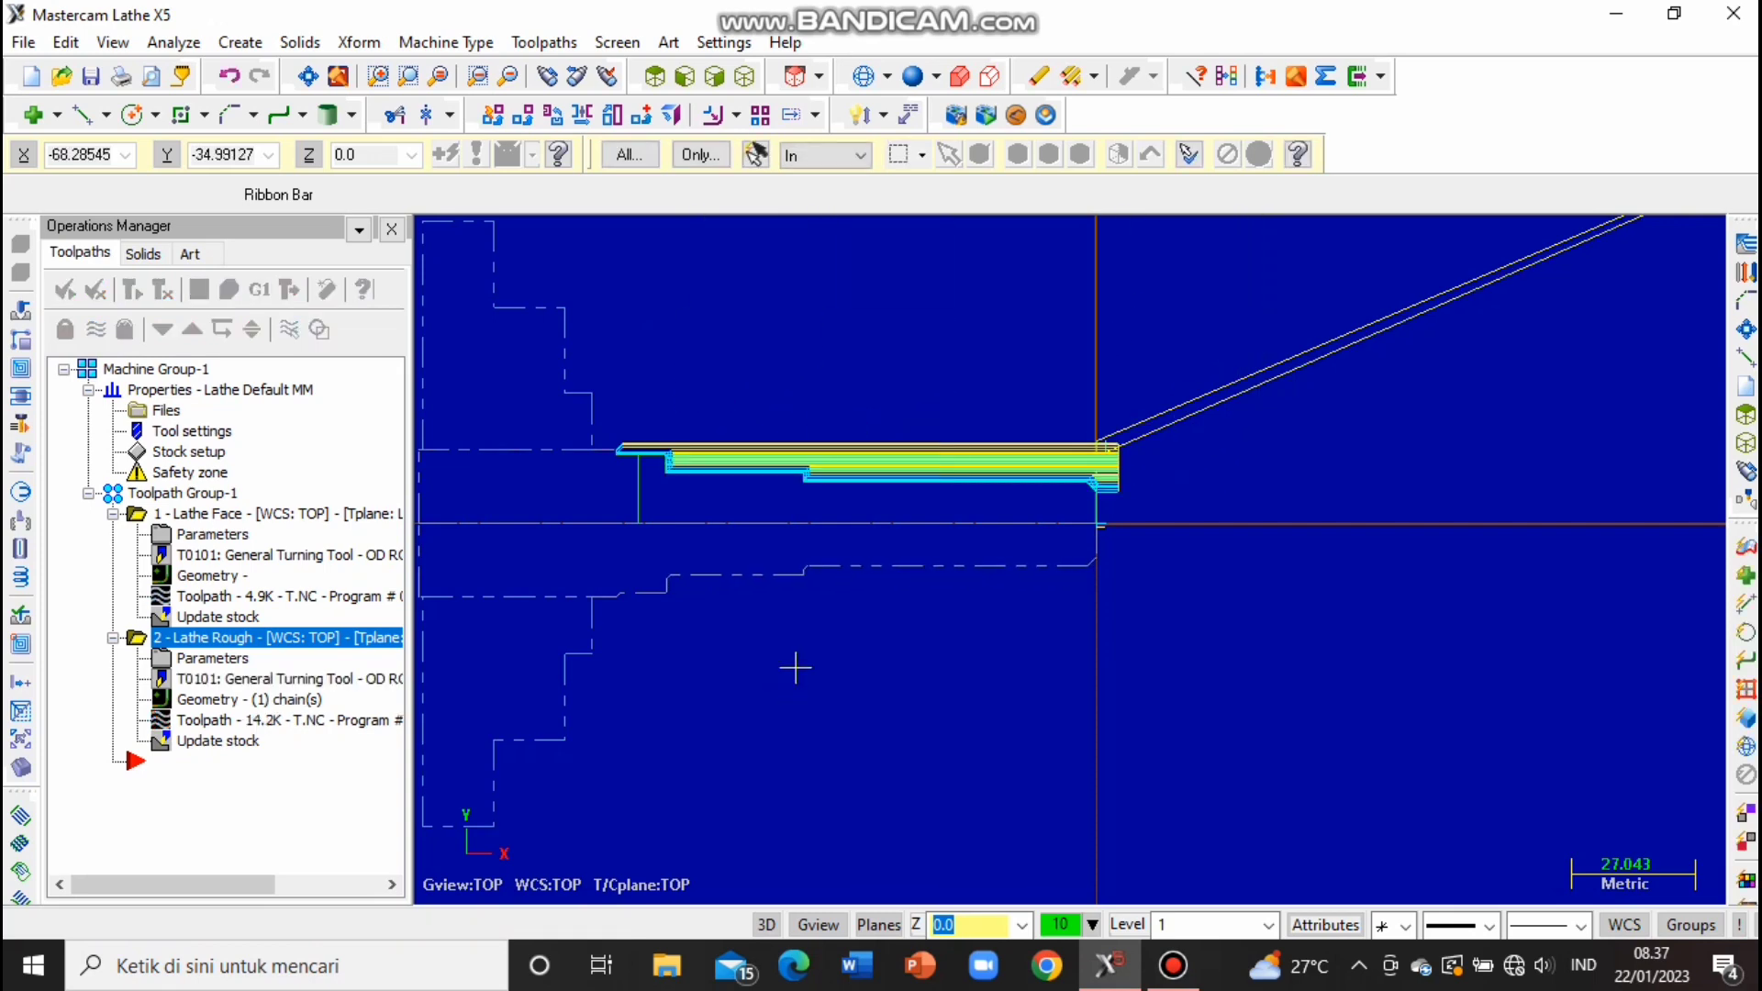
Start a lathe Thread toolpath and select the T9595 R0.108 OD thread right medium tool, accepting the modified tool settings.
{"action": "scroll", "coordinate": [649, 381], "scroll_direction": "up", "scroll_amount": 3}
{"action": "scroll", "coordinate": [610, 376], "scroll_direction": "up", "scroll_amount": 2}
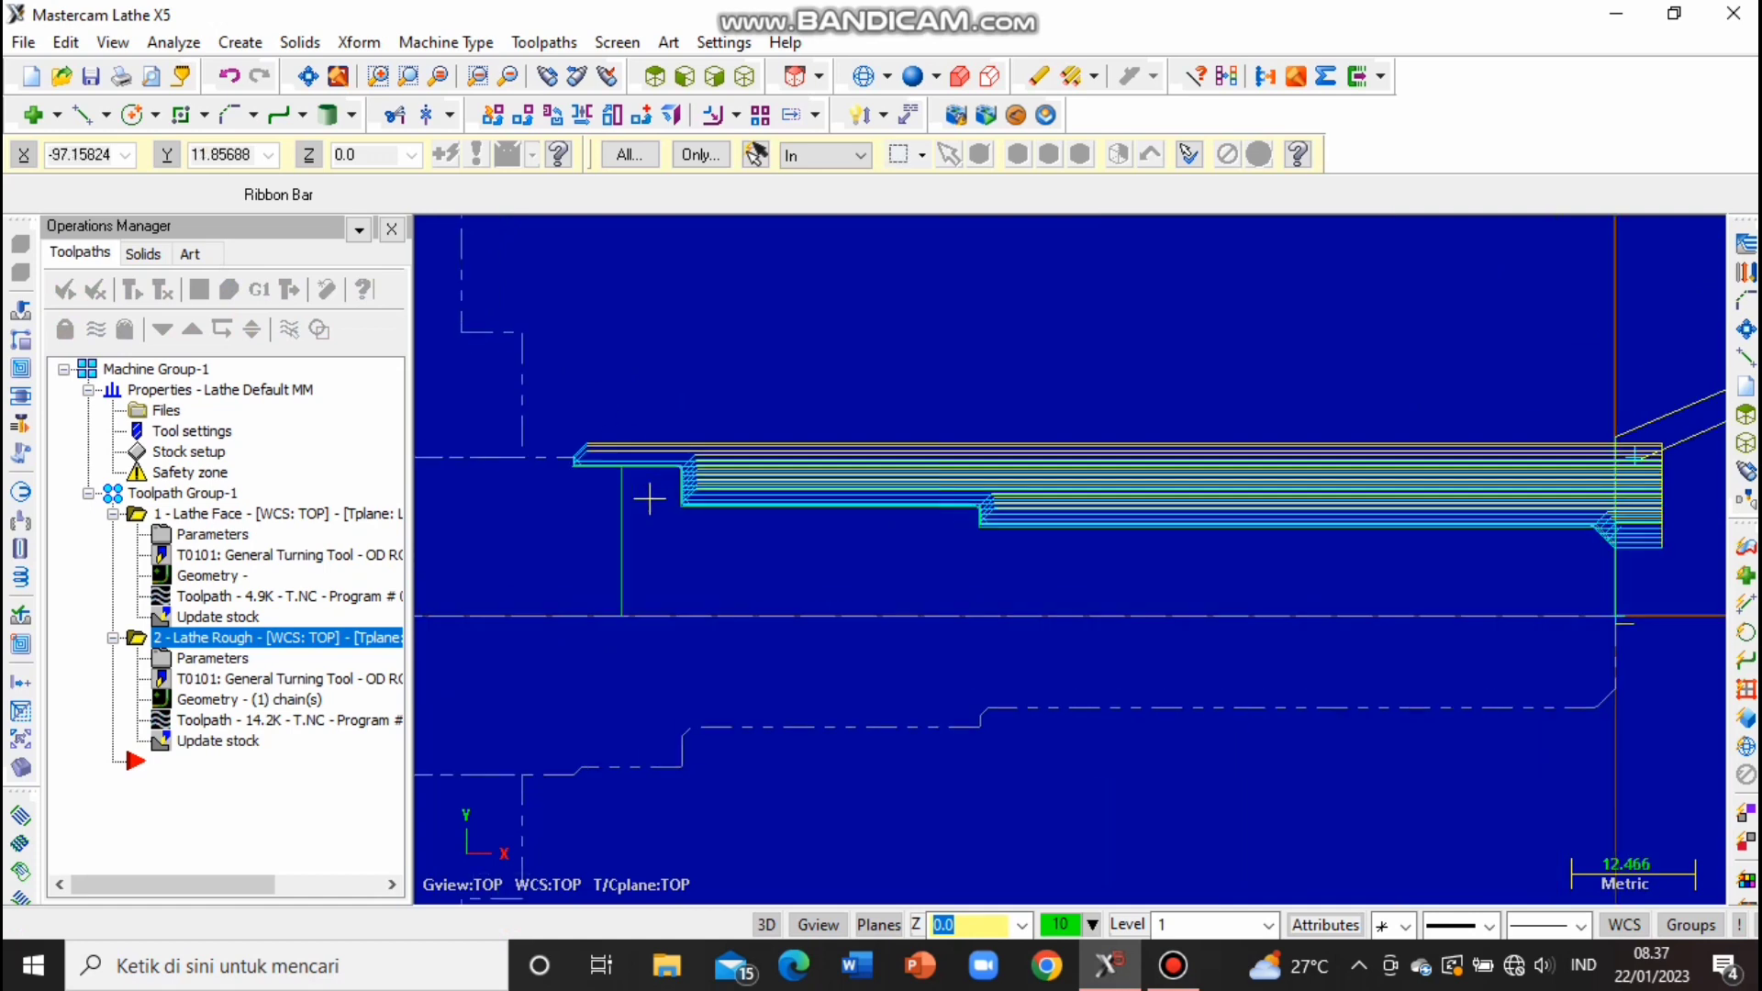
{"action": "left_click", "coordinate": [565, 43]}
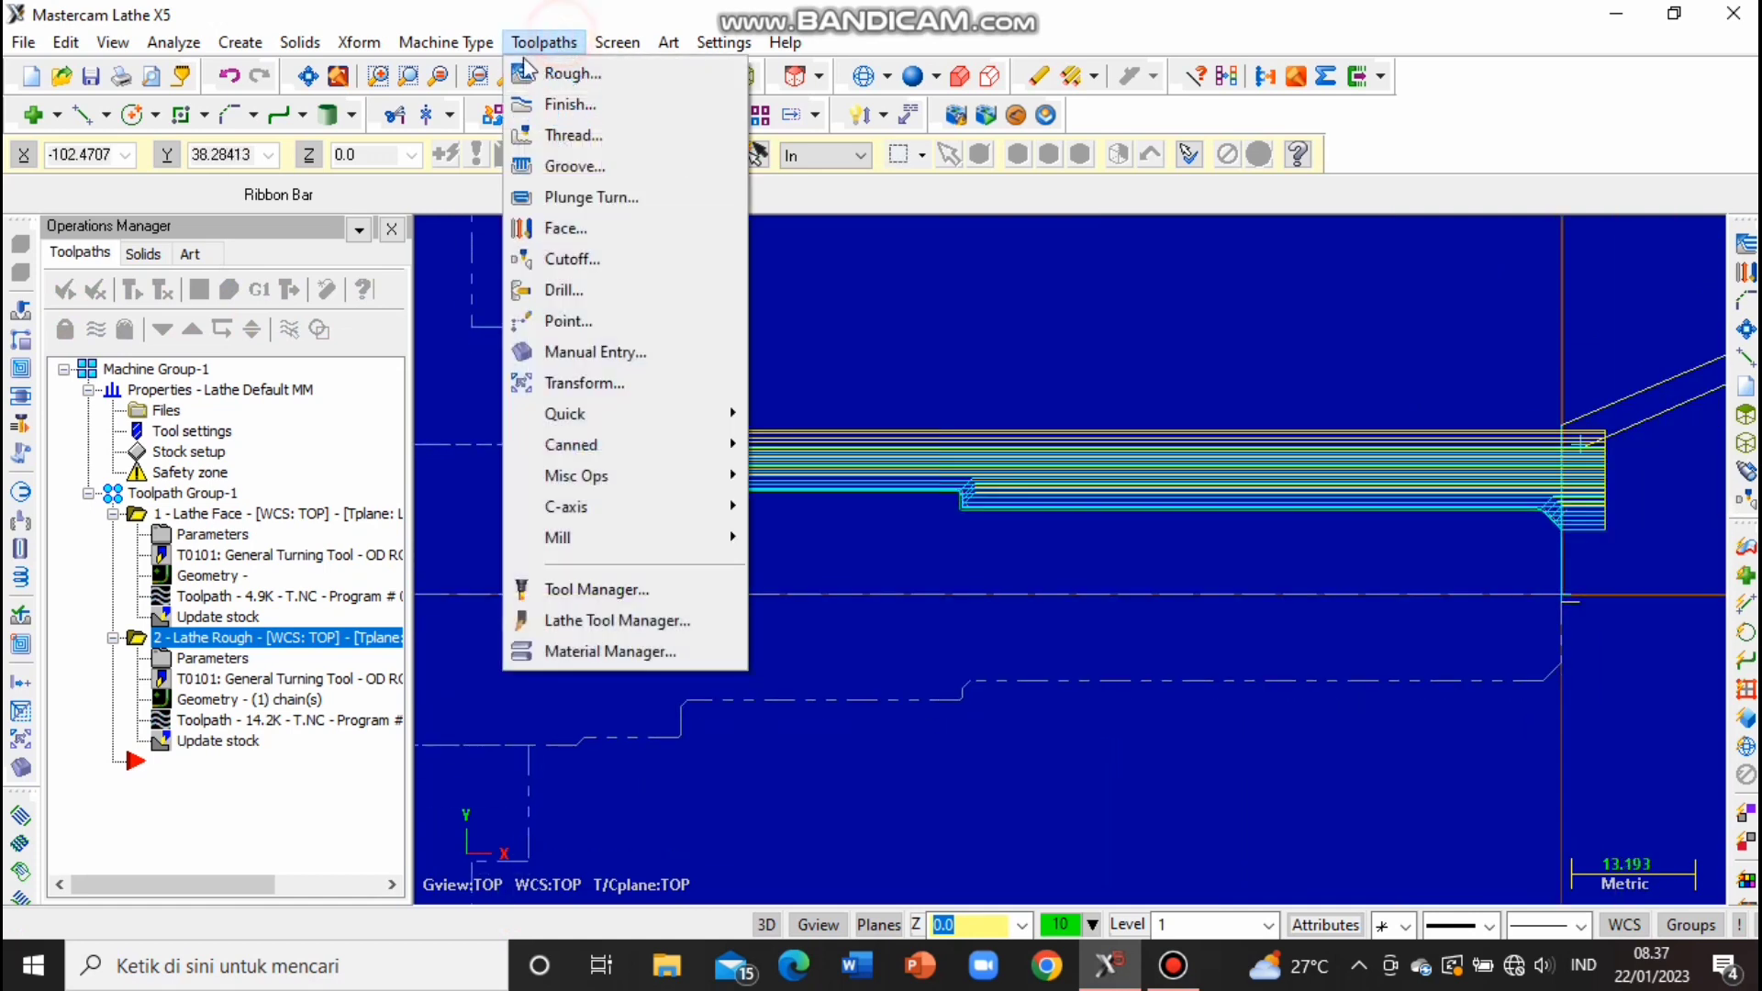
{"action": "left_click", "coordinate": [559, 140]}
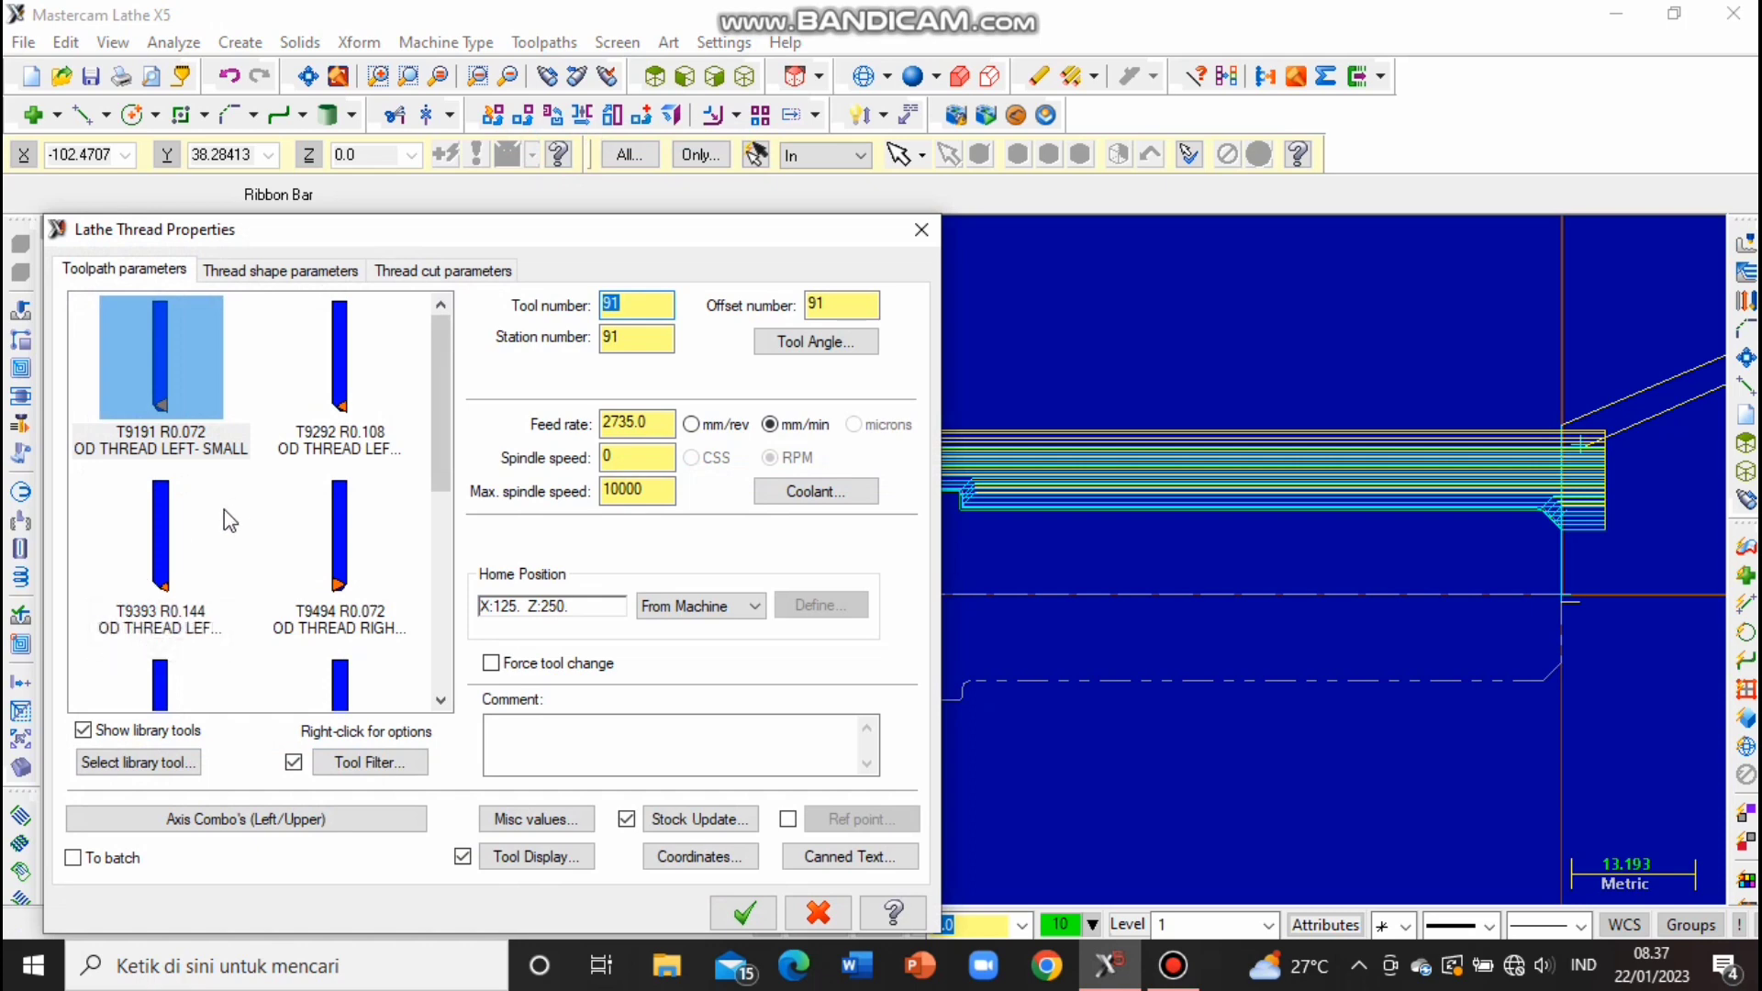
{"action": "scroll", "coordinate": [224, 509], "scroll_direction": "down", "scroll_amount": 3}
{"action": "scroll", "coordinate": [224, 509], "scroll_direction": "up", "scroll_amount": 2}
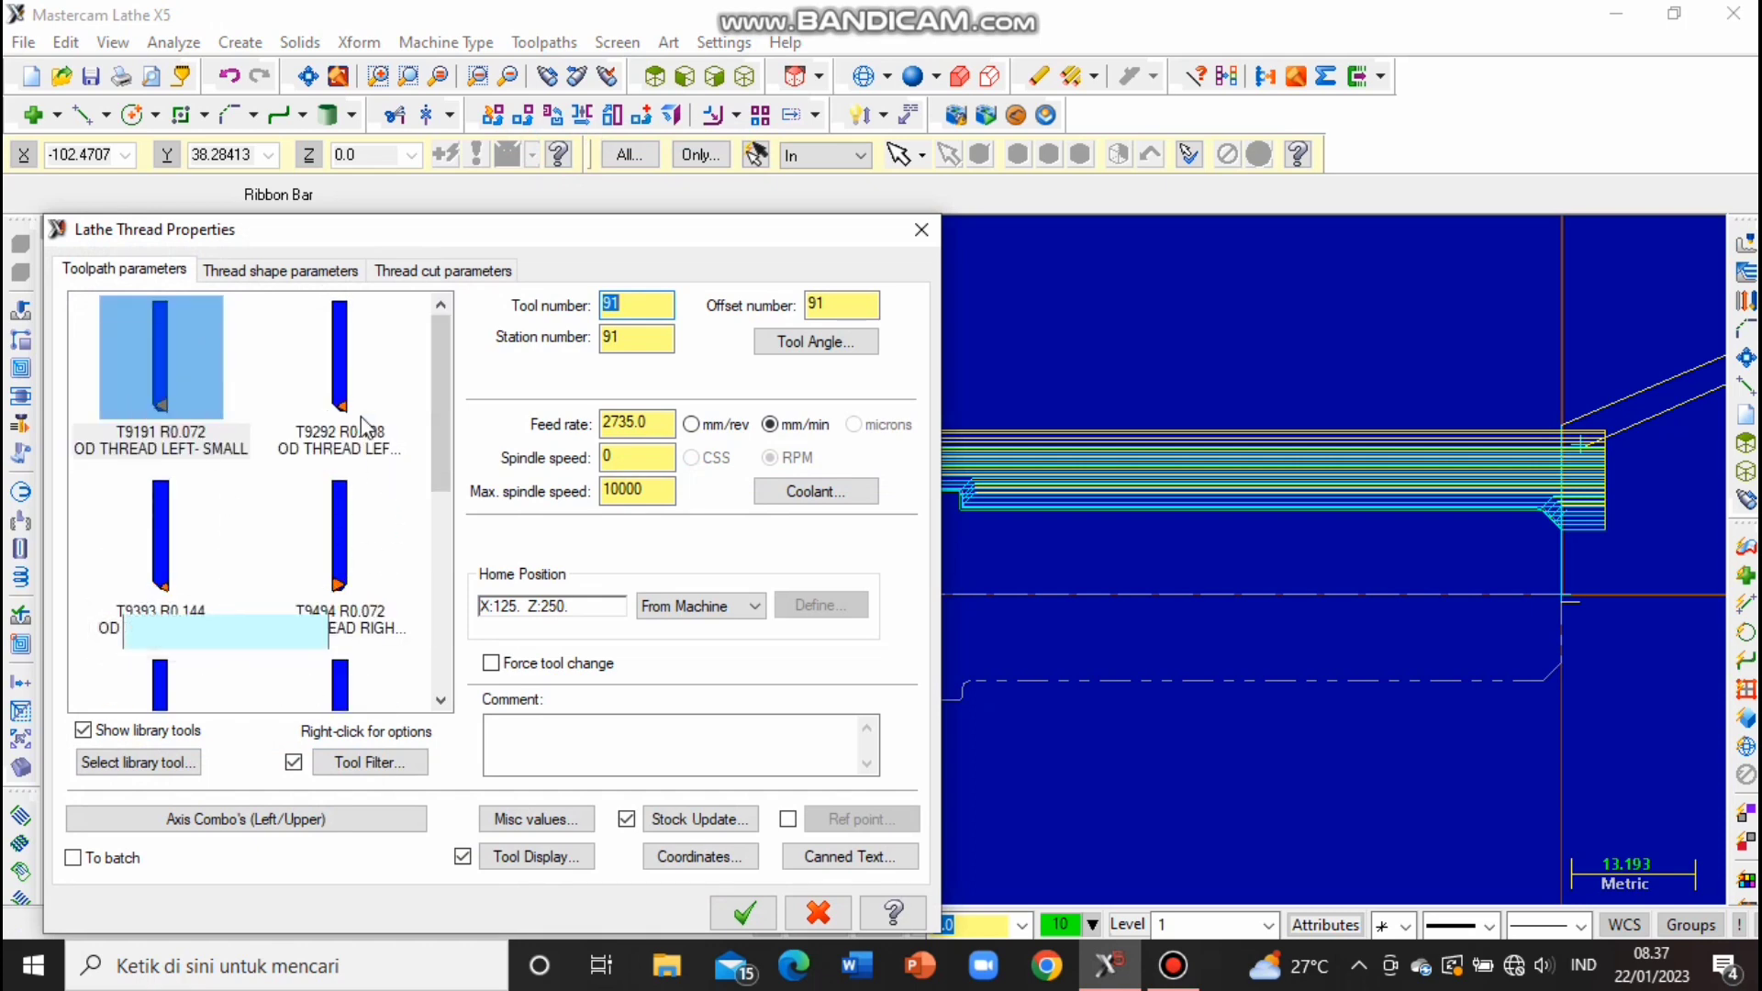
{"action": "scroll", "coordinate": [224, 532], "scroll_direction": "down", "scroll_amount": 1}
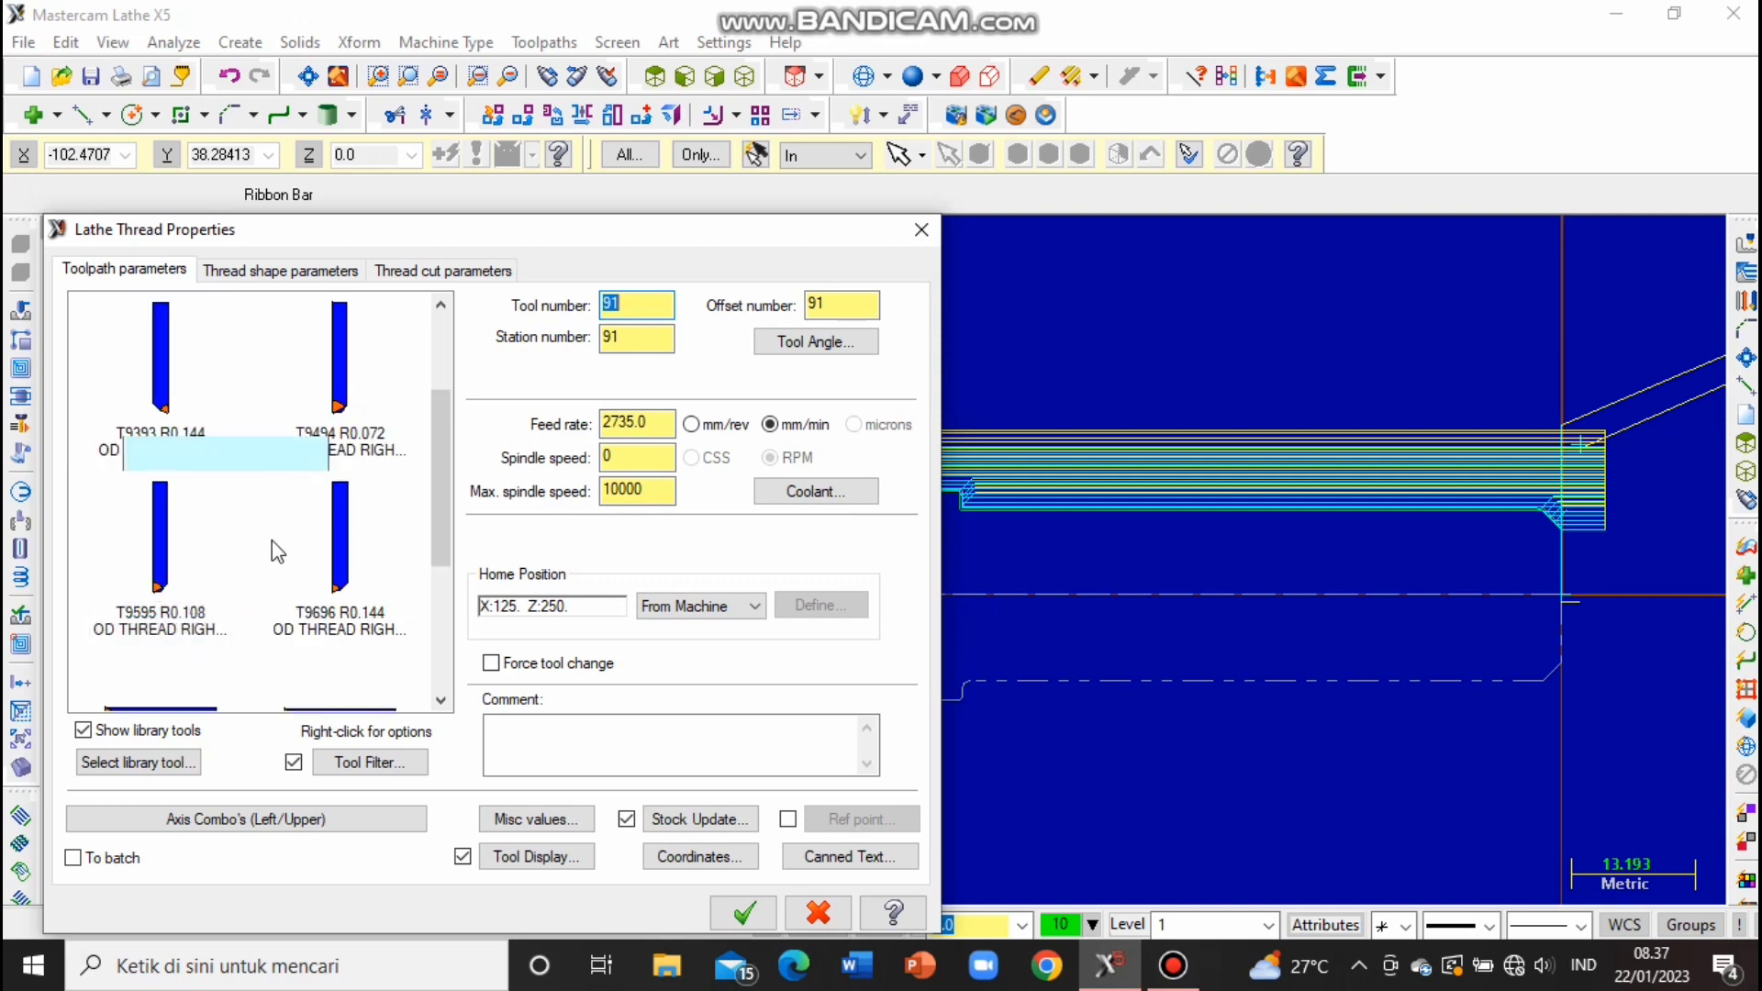
{"action": "left_click", "coordinate": [164, 555]}
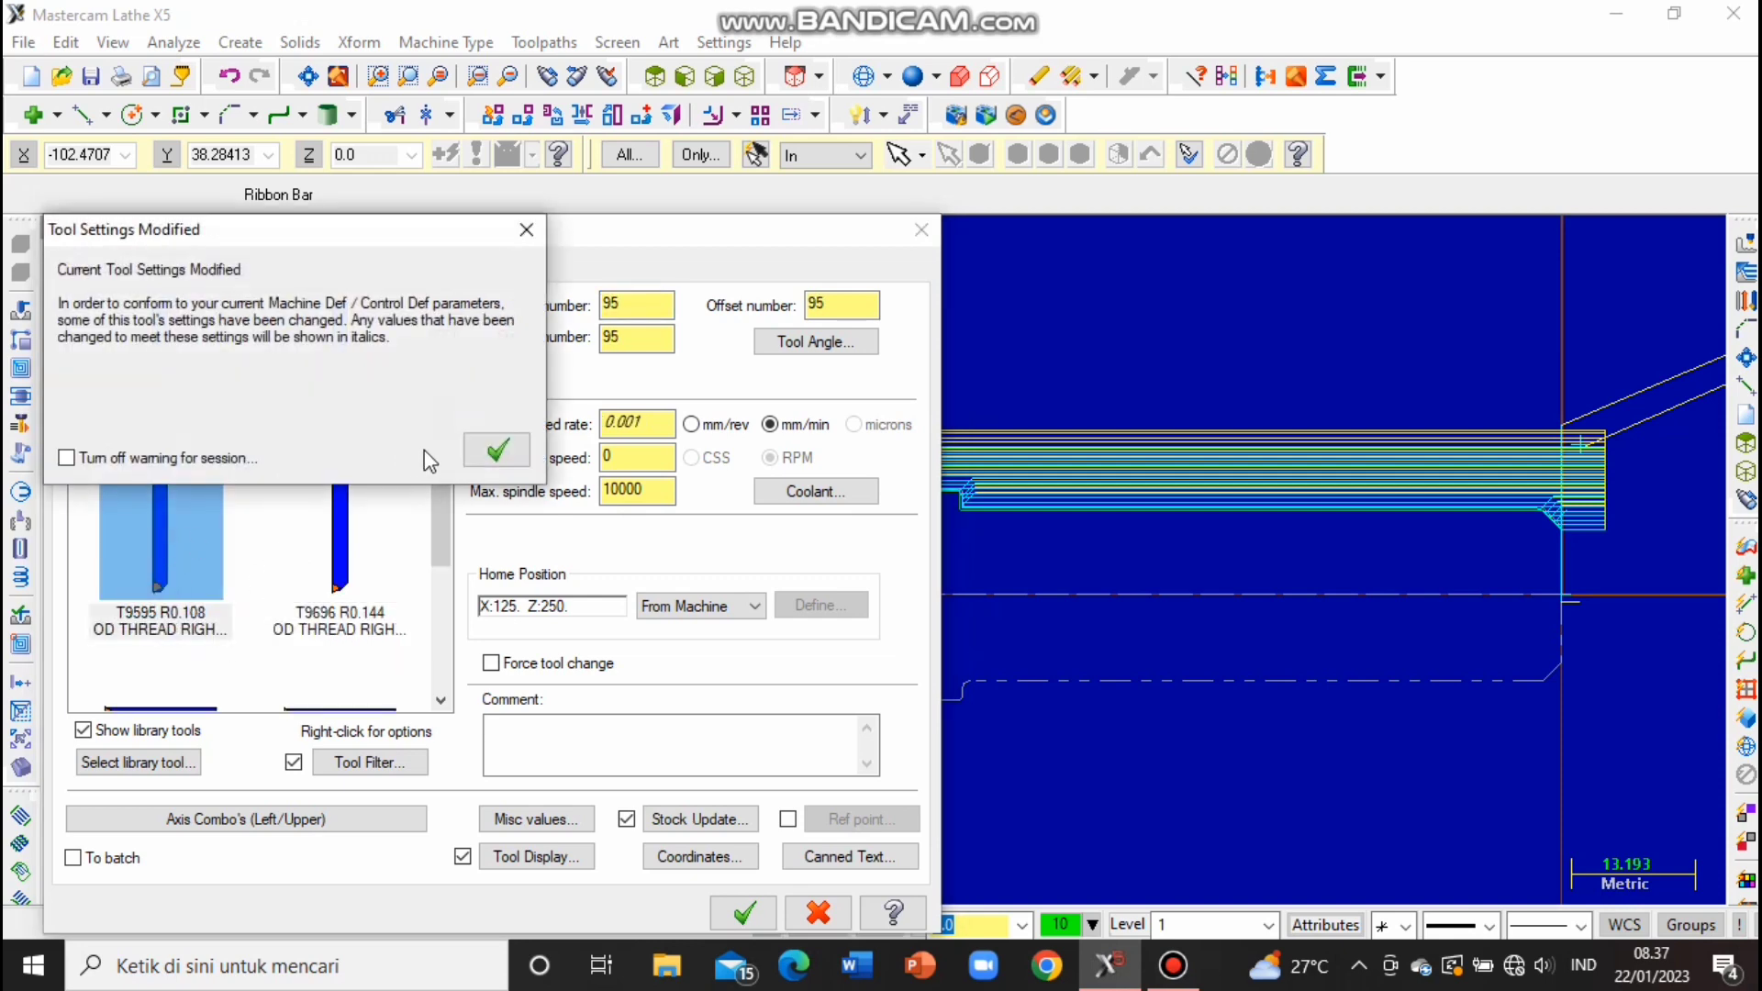
{"action": "left_click", "coordinate": [497, 450]}
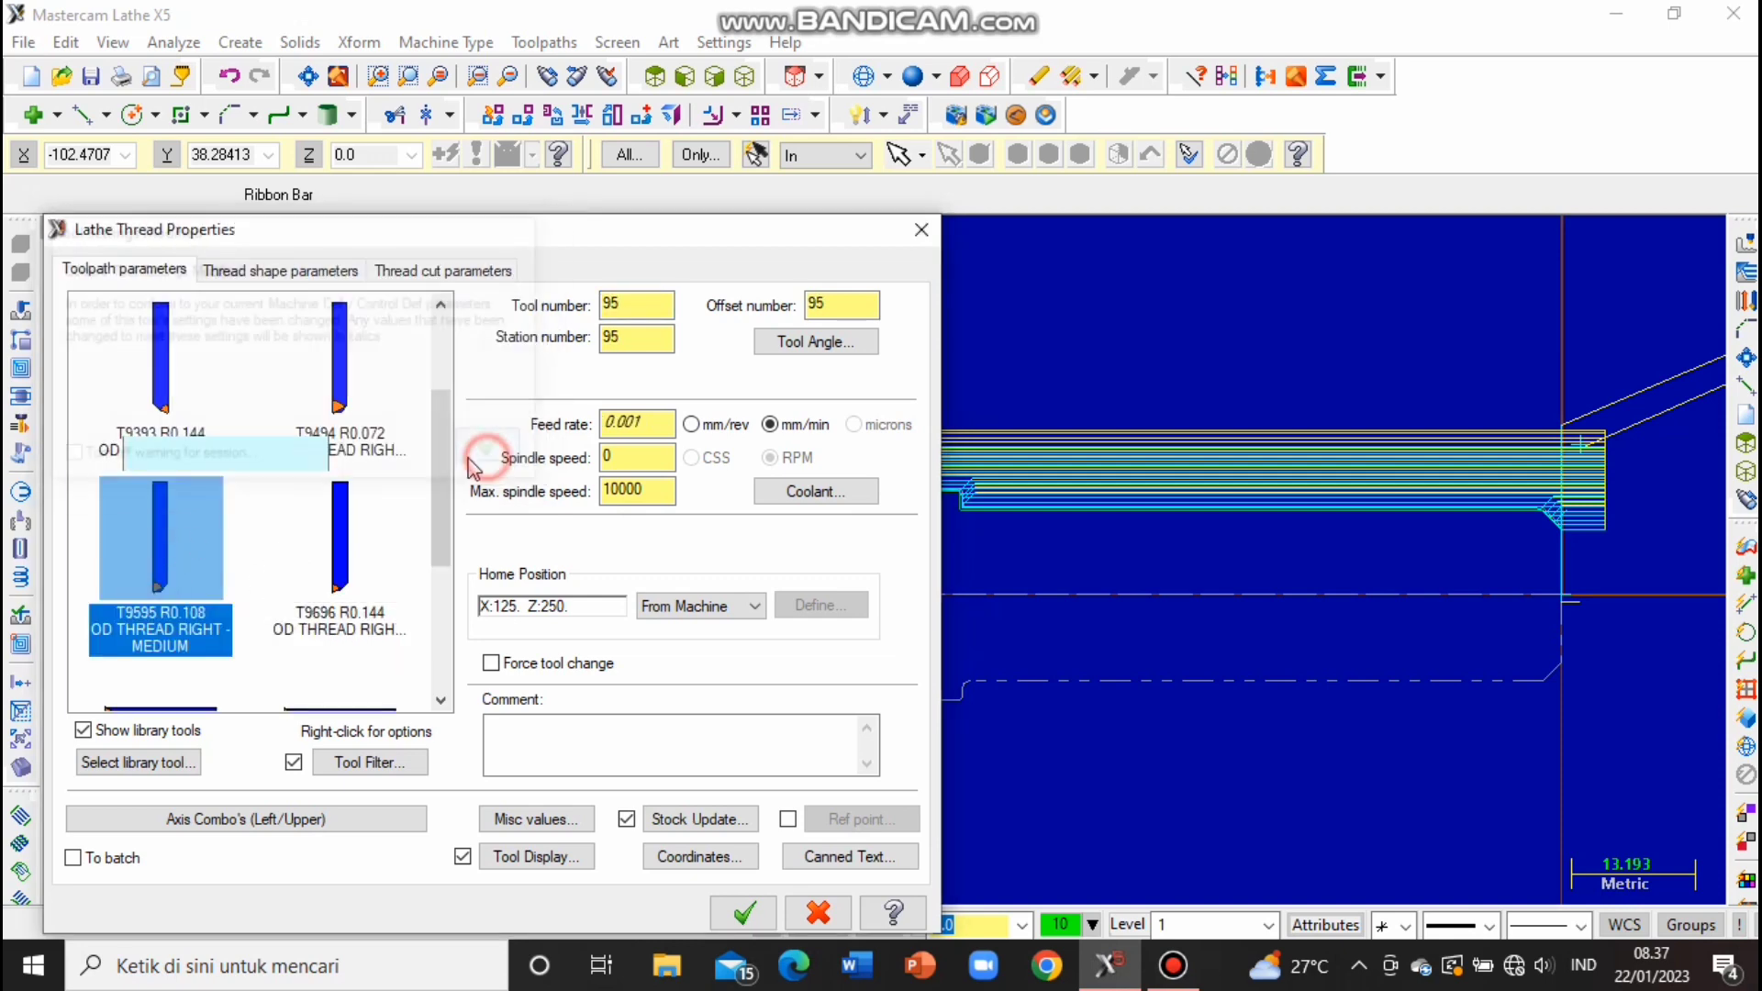
Set the threading tool's tool number, station number and offset number to 2.
{"action": "double_click", "coordinate": [650, 307]}
{"action": "left_click", "coordinate": [629, 333]}
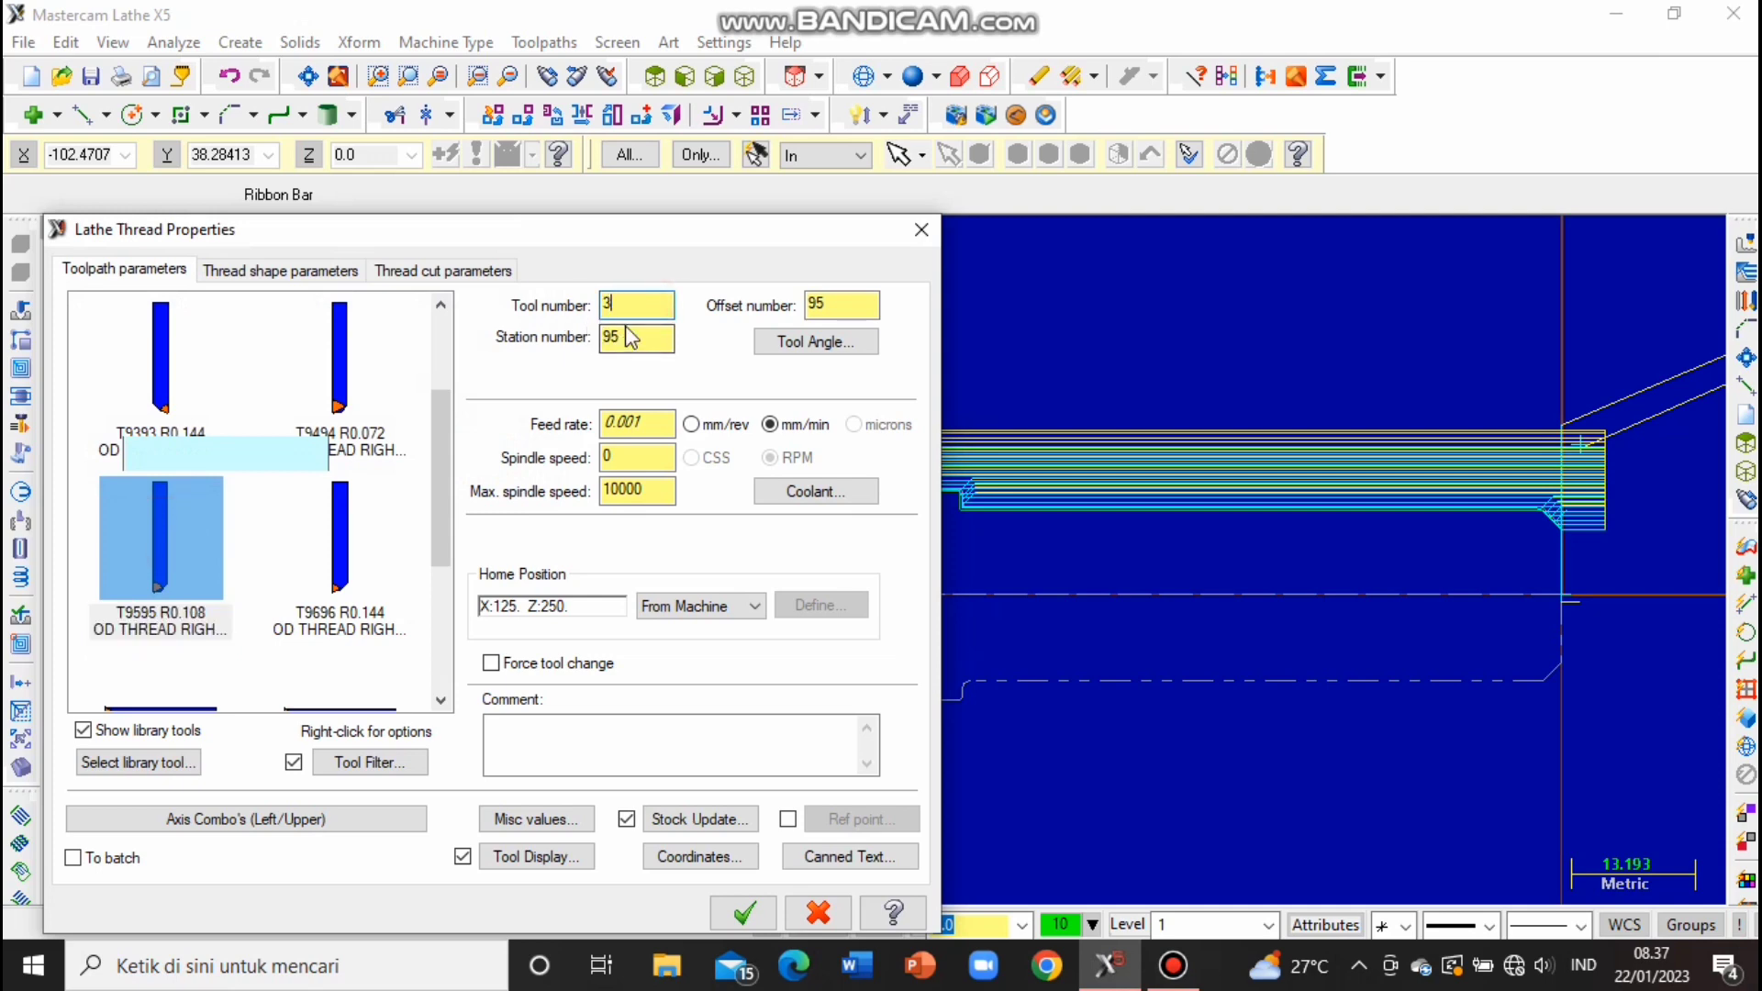
{"action": "left_click_drag", "start_coordinate": [624, 313], "coordinate": [600, 317]}
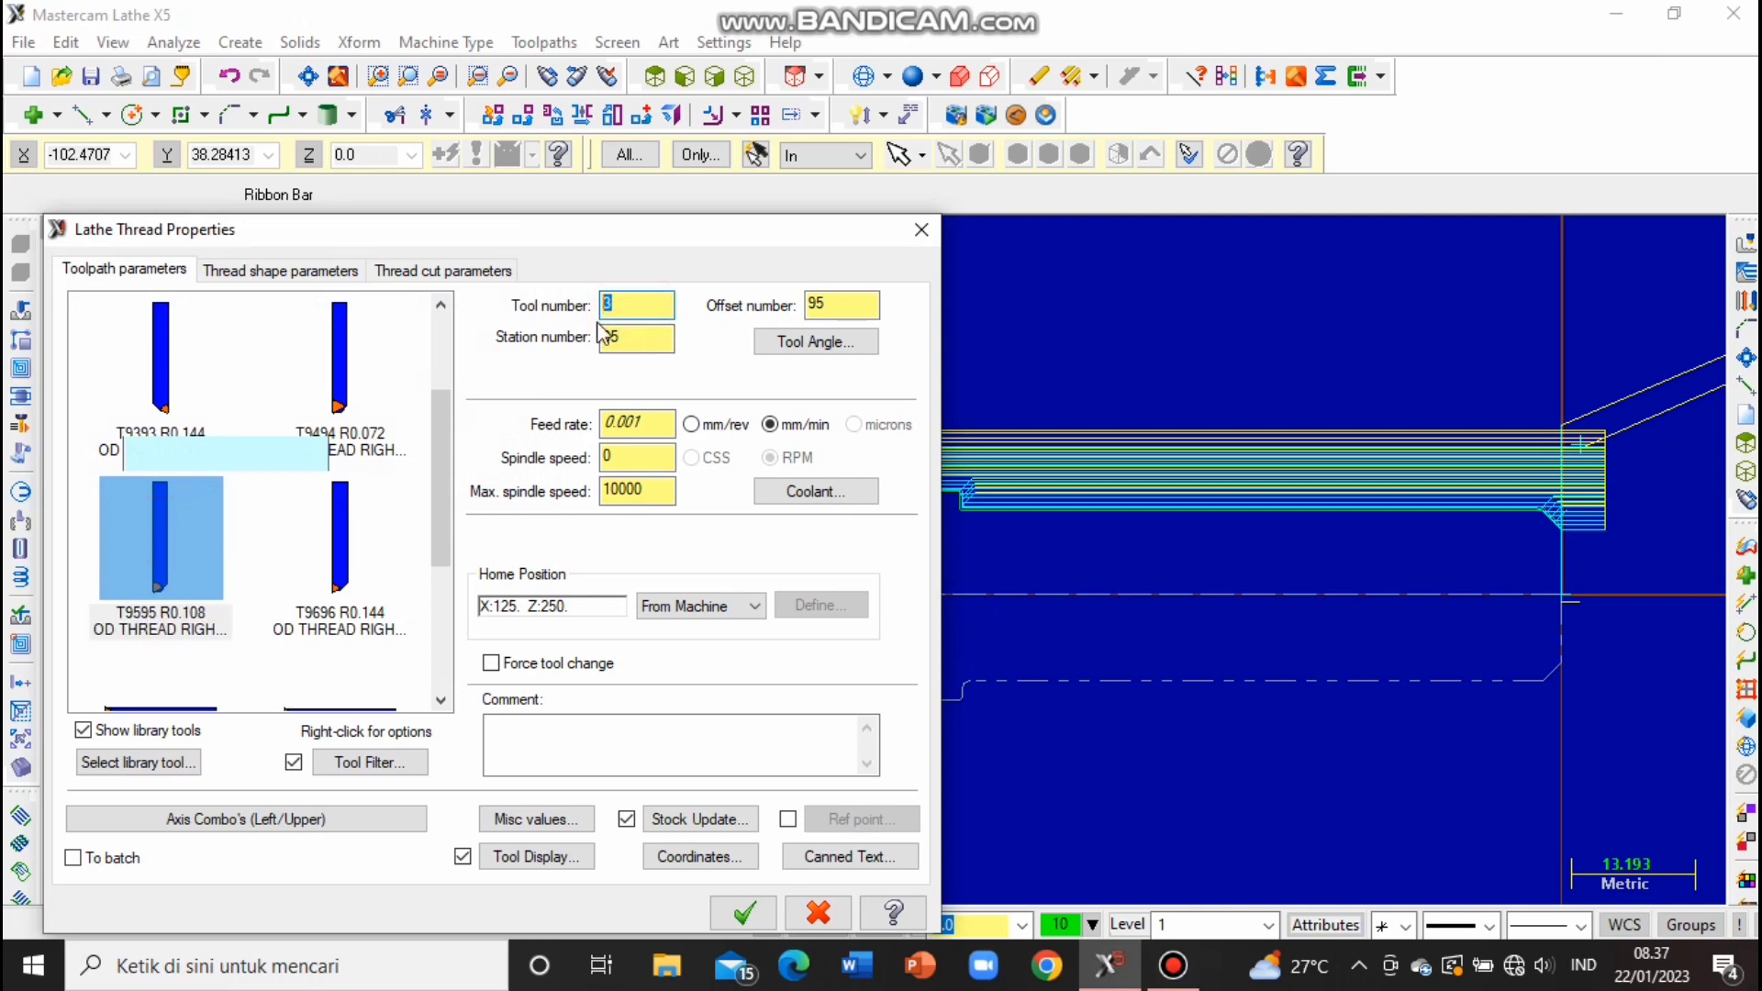
{"action": "double_click", "coordinate": [645, 337]}
{"action": "type", "text": "2"}
{"action": "double_click", "coordinate": [813, 306]}
{"action": "type", "text": "2"}
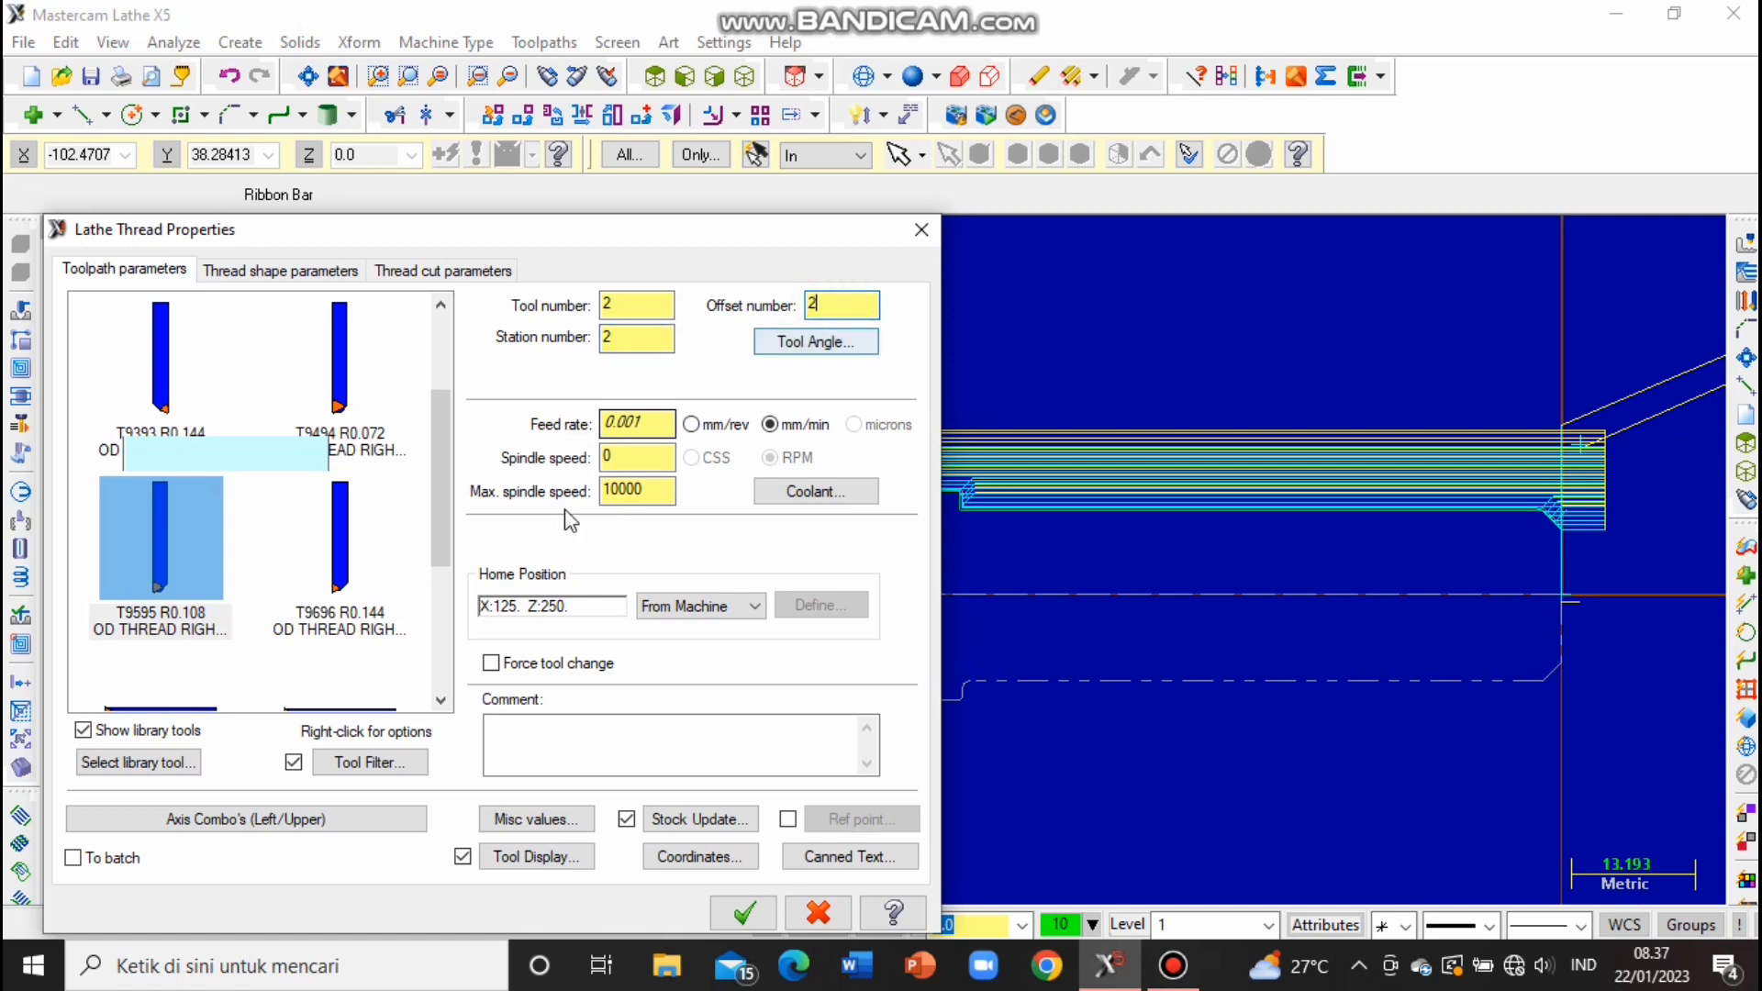
Set the threading feed rate to 1.25 mm/rev and both spindle speed and maximum spindle speed to 600, with flood coolant on.
{"action": "left_click", "coordinate": [690, 425]}
{"action": "key", "text": "Tab"}
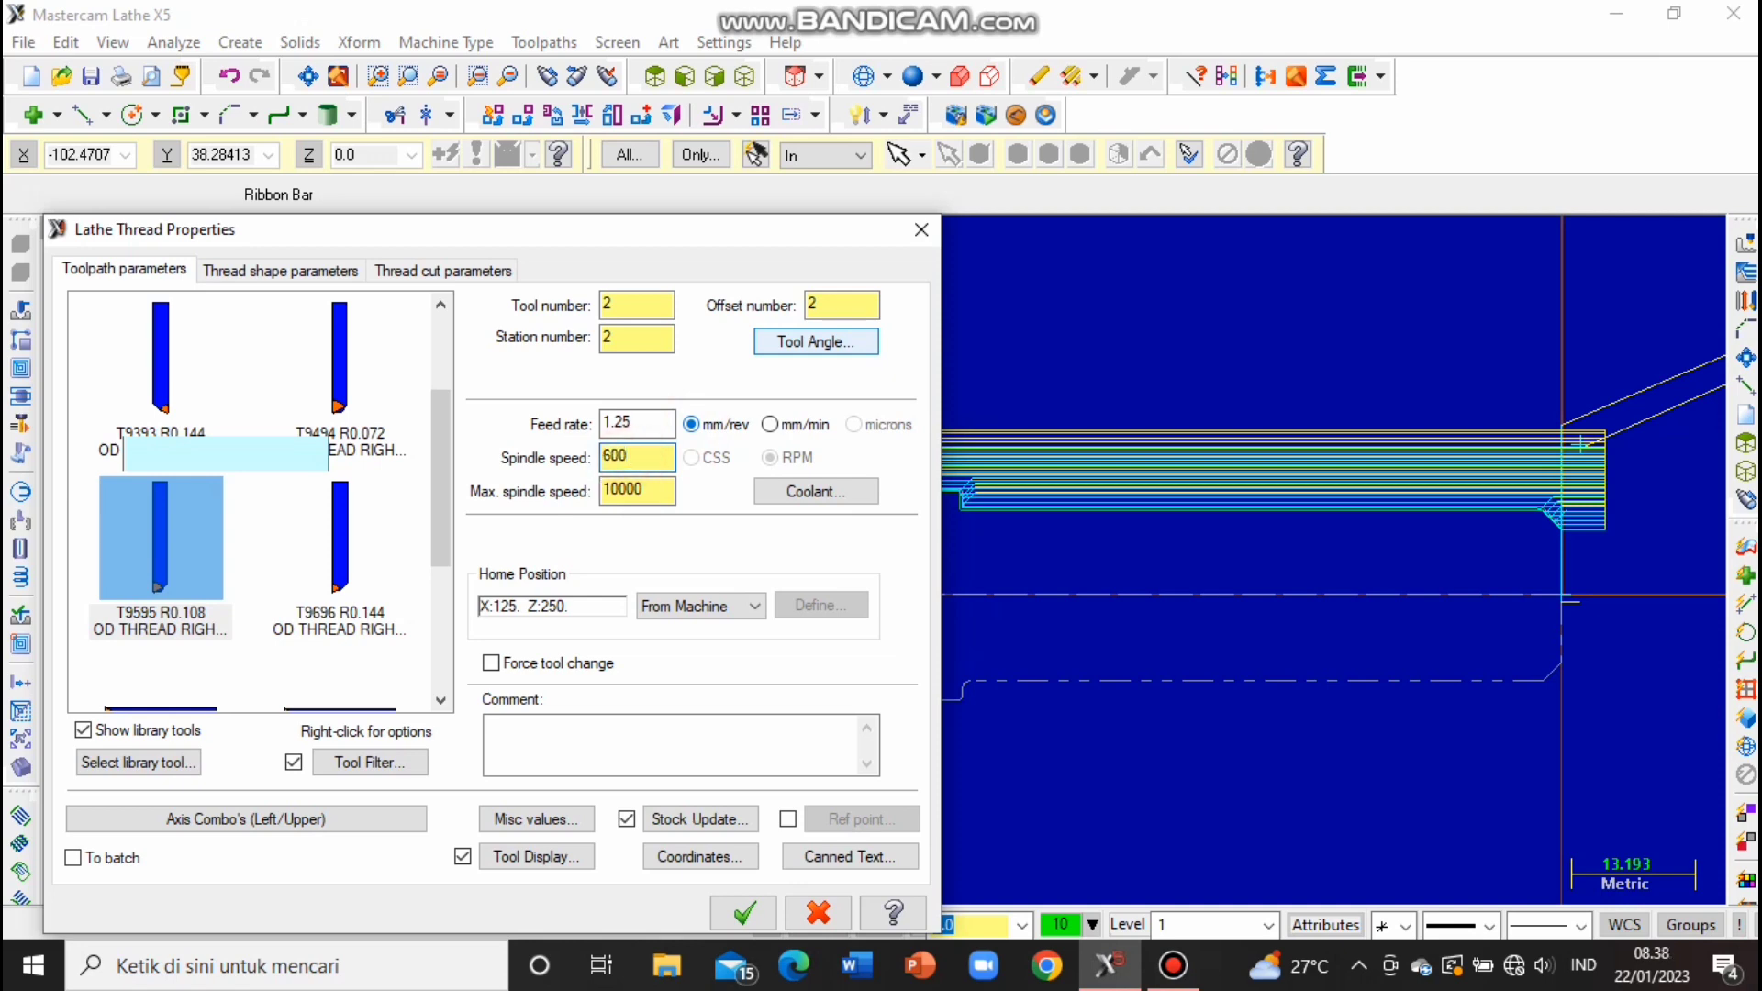
{"action": "double_click", "coordinate": [658, 492]}
{"action": "type", "text": "600"}
{"action": "left_click", "coordinate": [800, 492]}
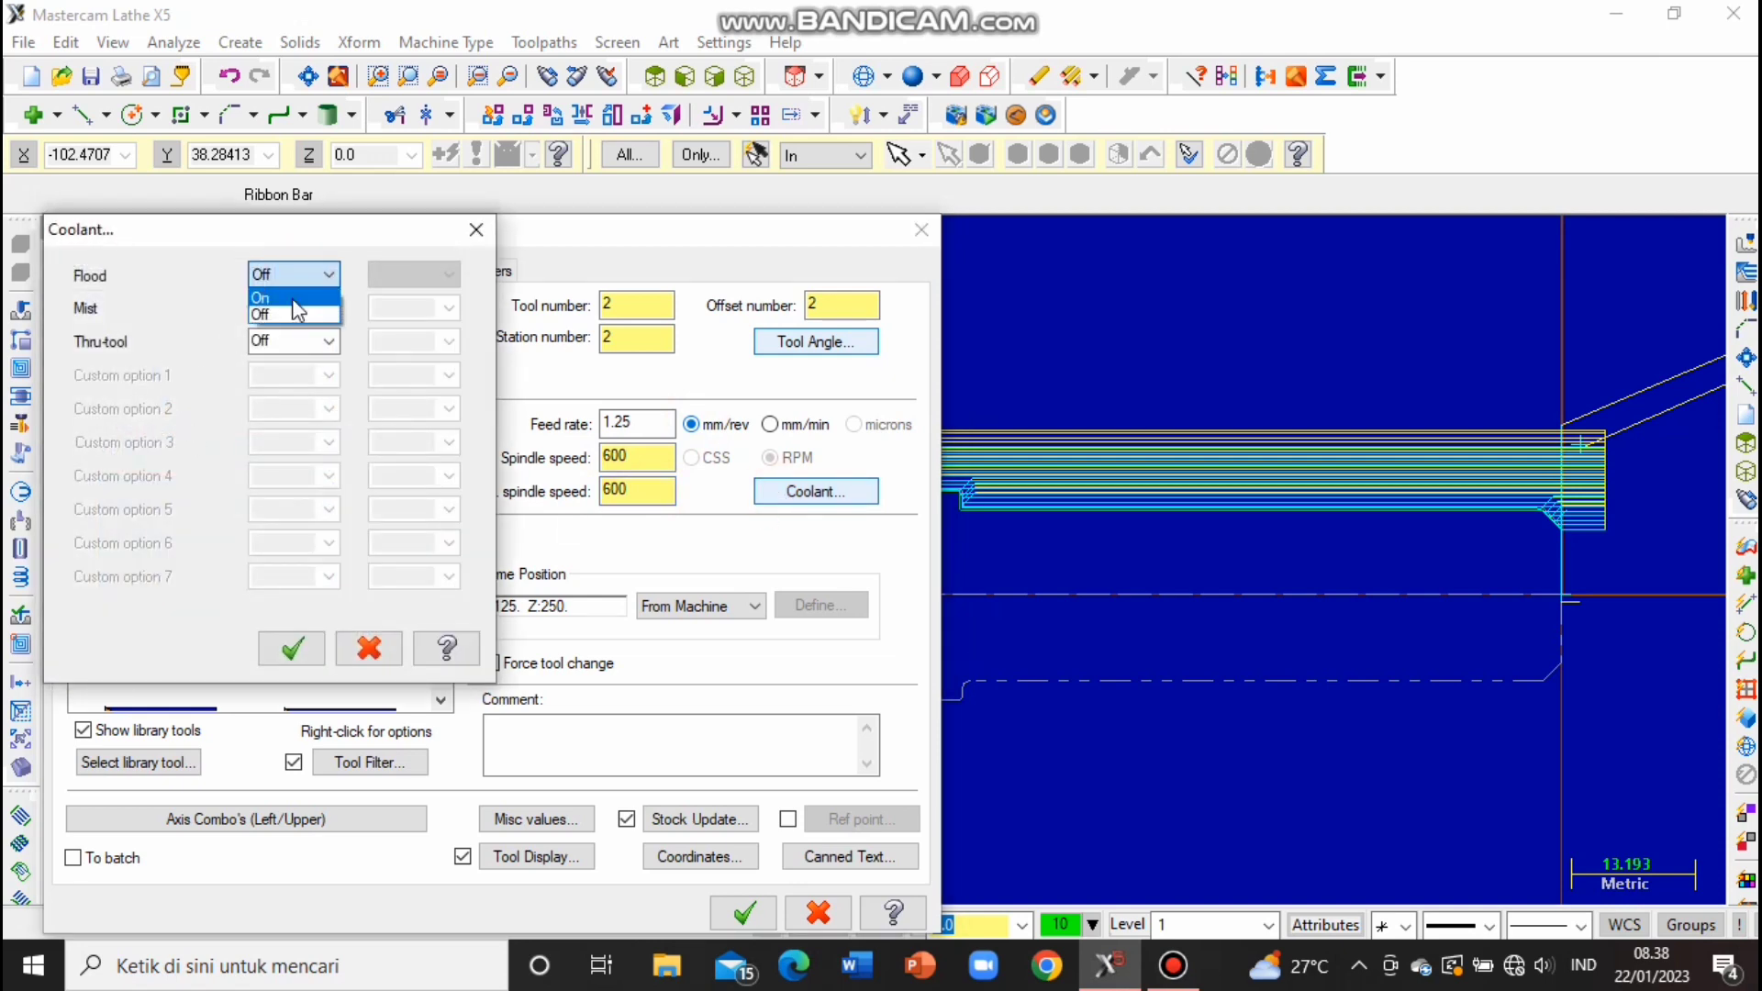
{"action": "left_click", "coordinate": [295, 298]}
{"action": "left_click", "coordinate": [268, 656]}
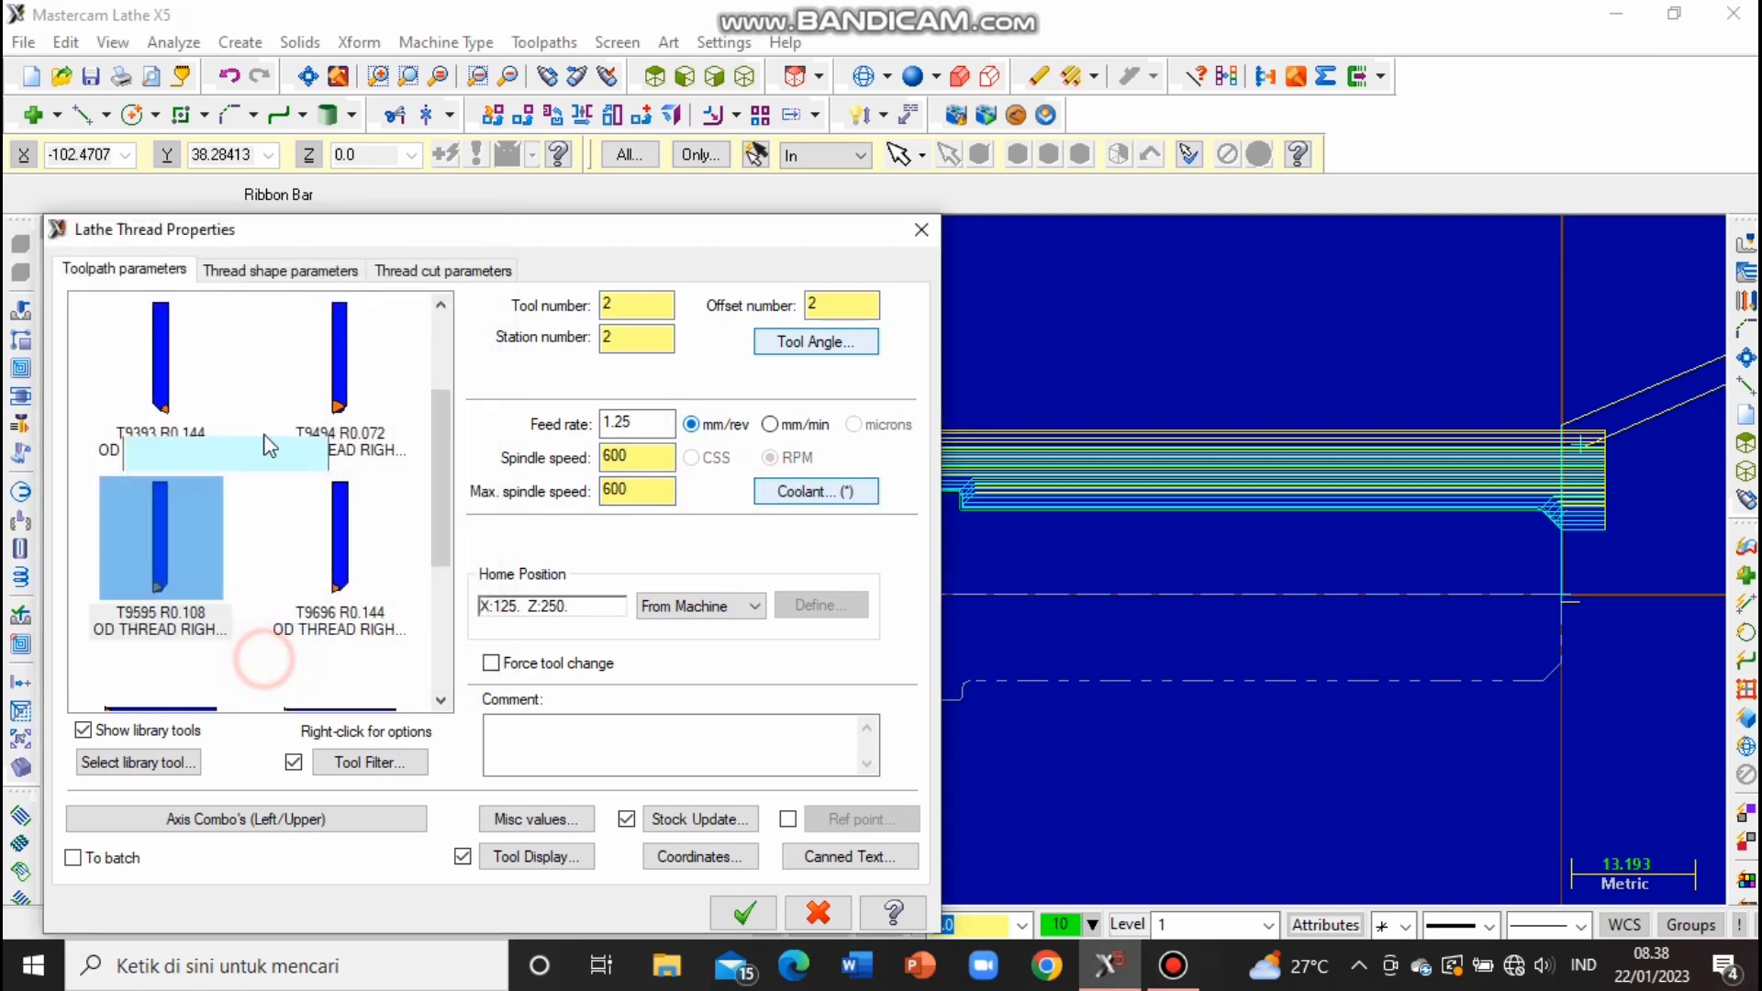
Define the thread shape from the Metric M Profile table, using the 18 mm major diameter, 1.5 mm lead fine thread.
{"action": "left_click", "coordinate": [275, 269]}
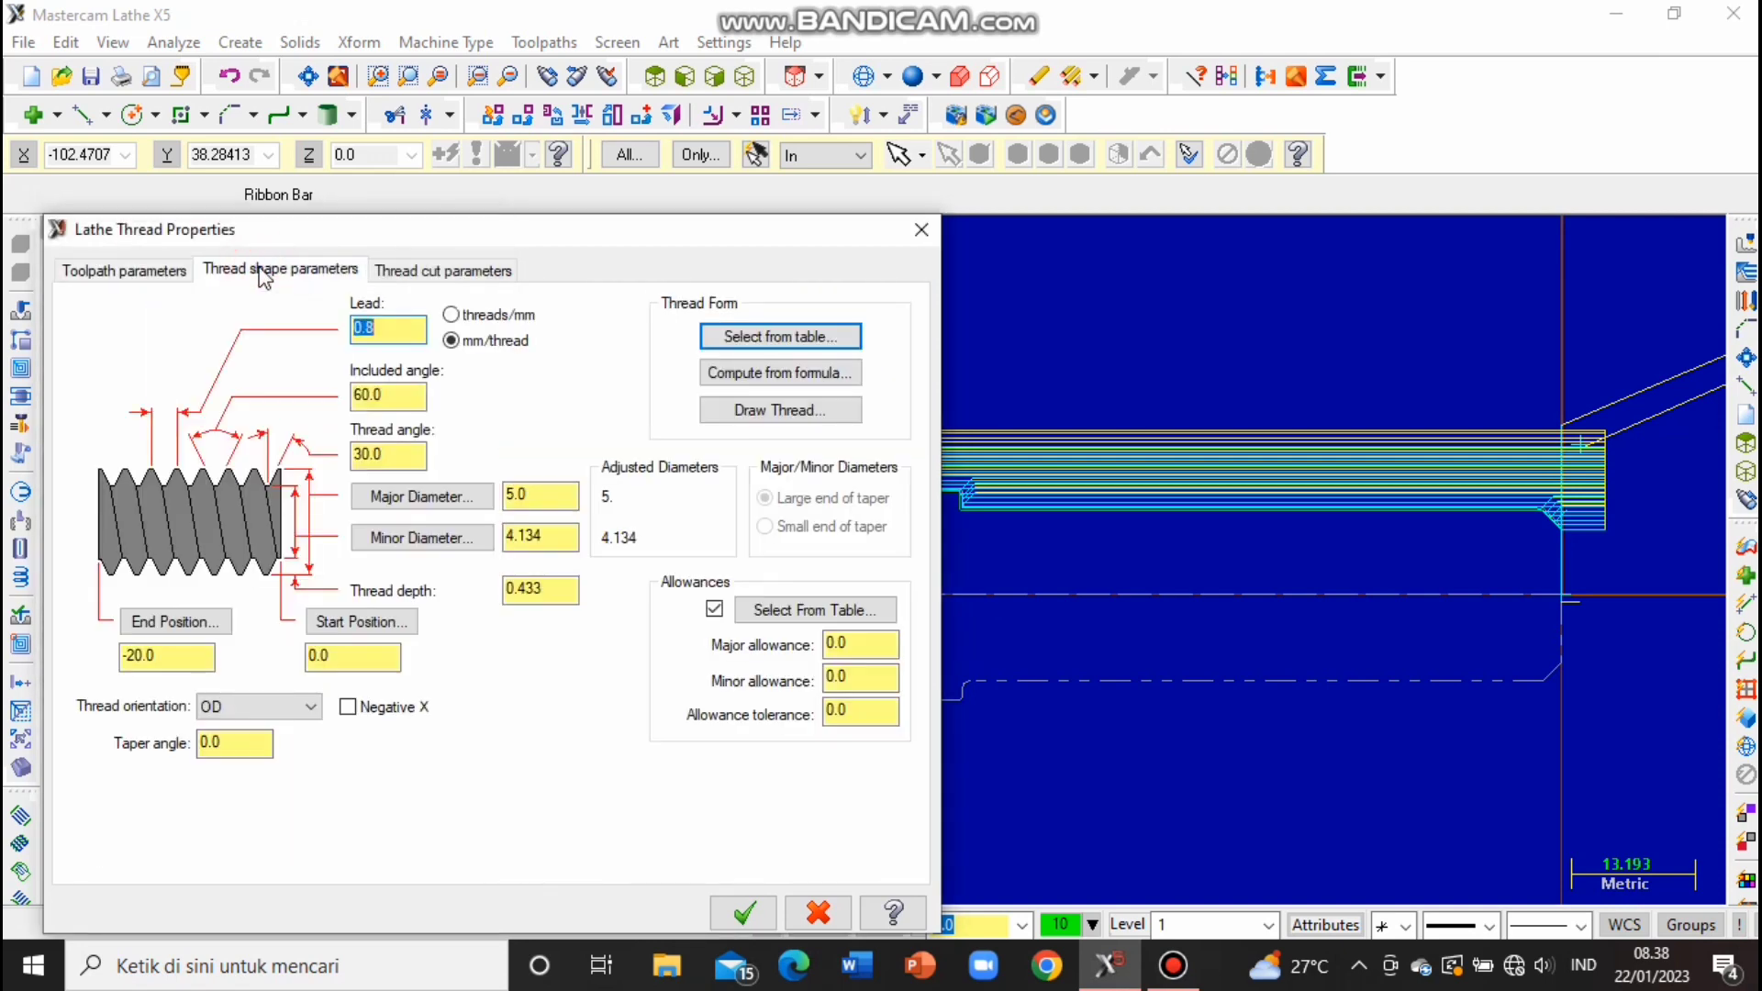
{"action": "left_click", "coordinate": [795, 340]}
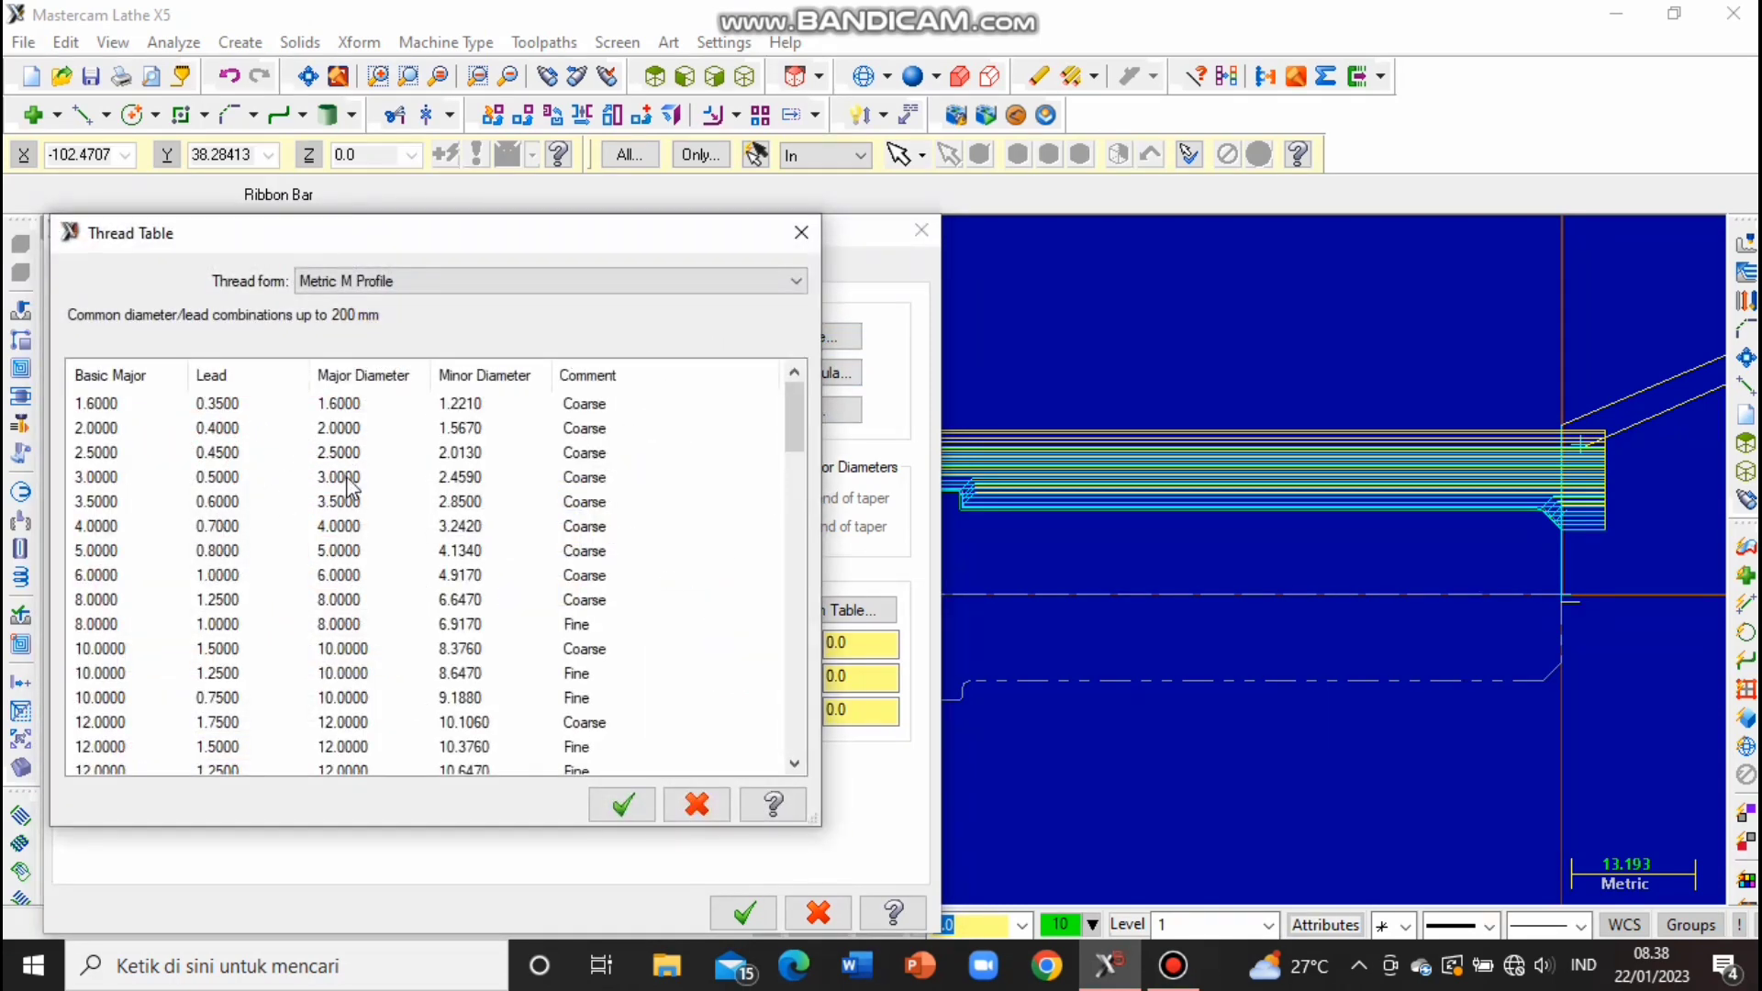
{"action": "scroll", "coordinate": [340, 653], "scroll_direction": "down", "scroll_amount": 3}
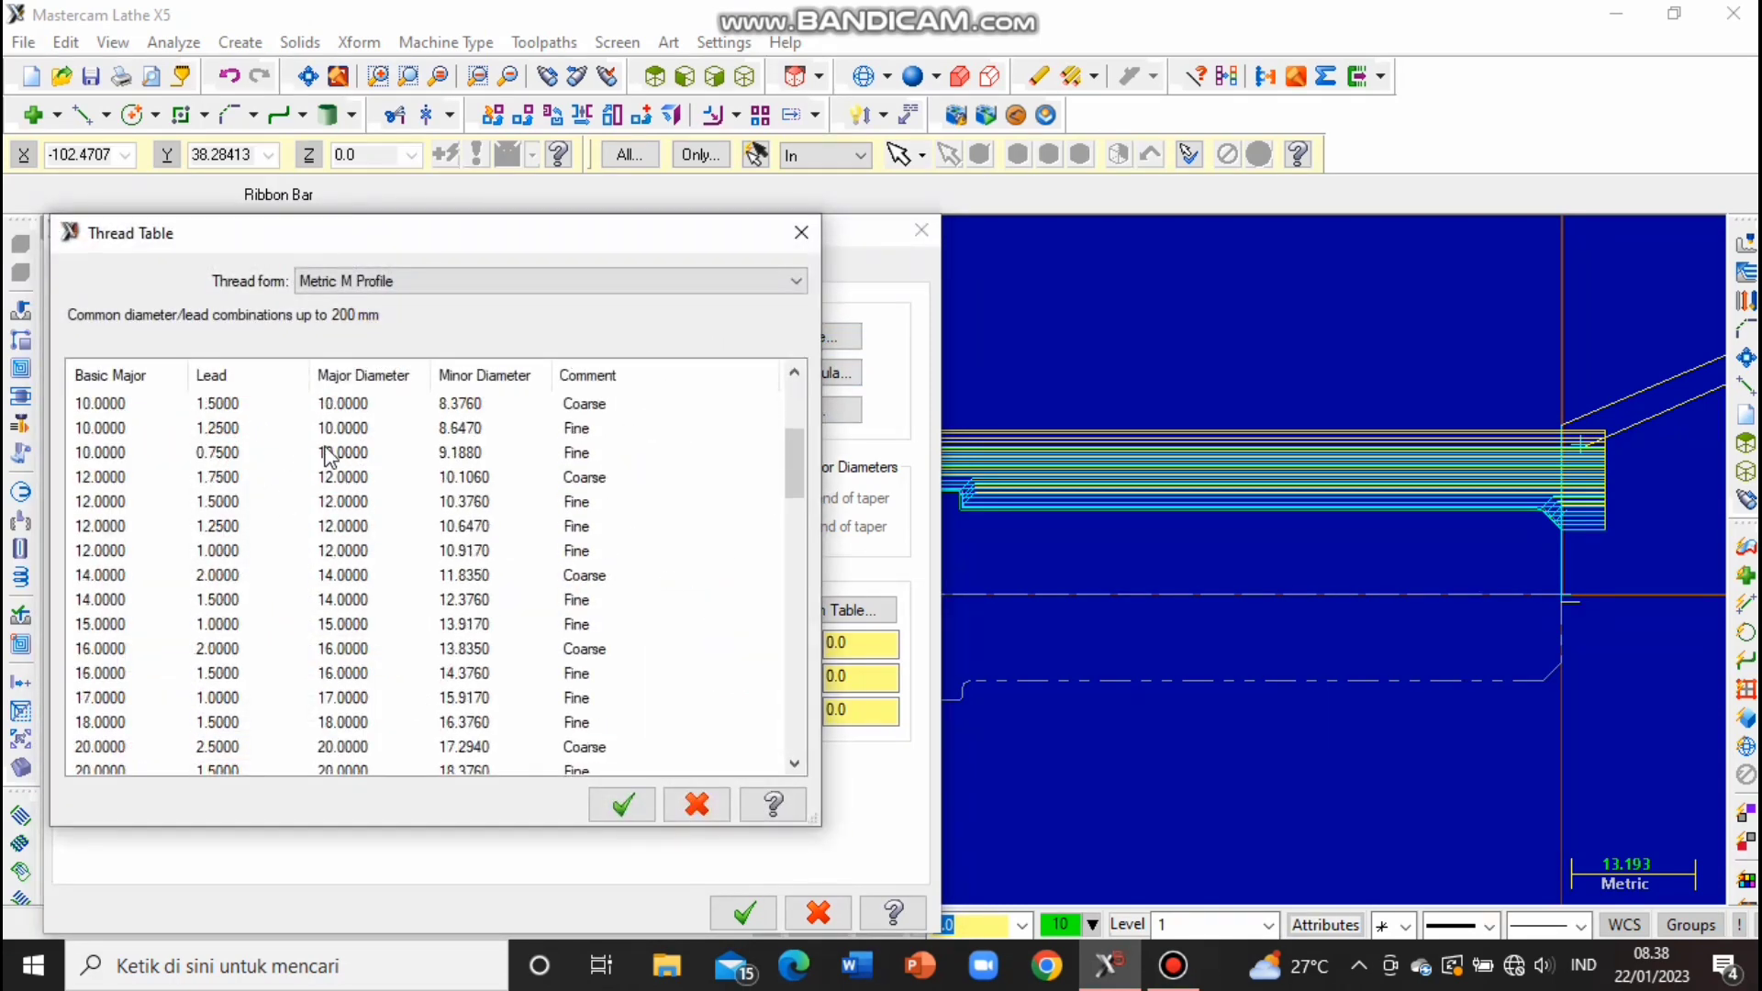
{"action": "scroll", "coordinate": [341, 634], "scroll_direction": "down", "scroll_amount": 1}
{"action": "left_click", "coordinate": [346, 675]}
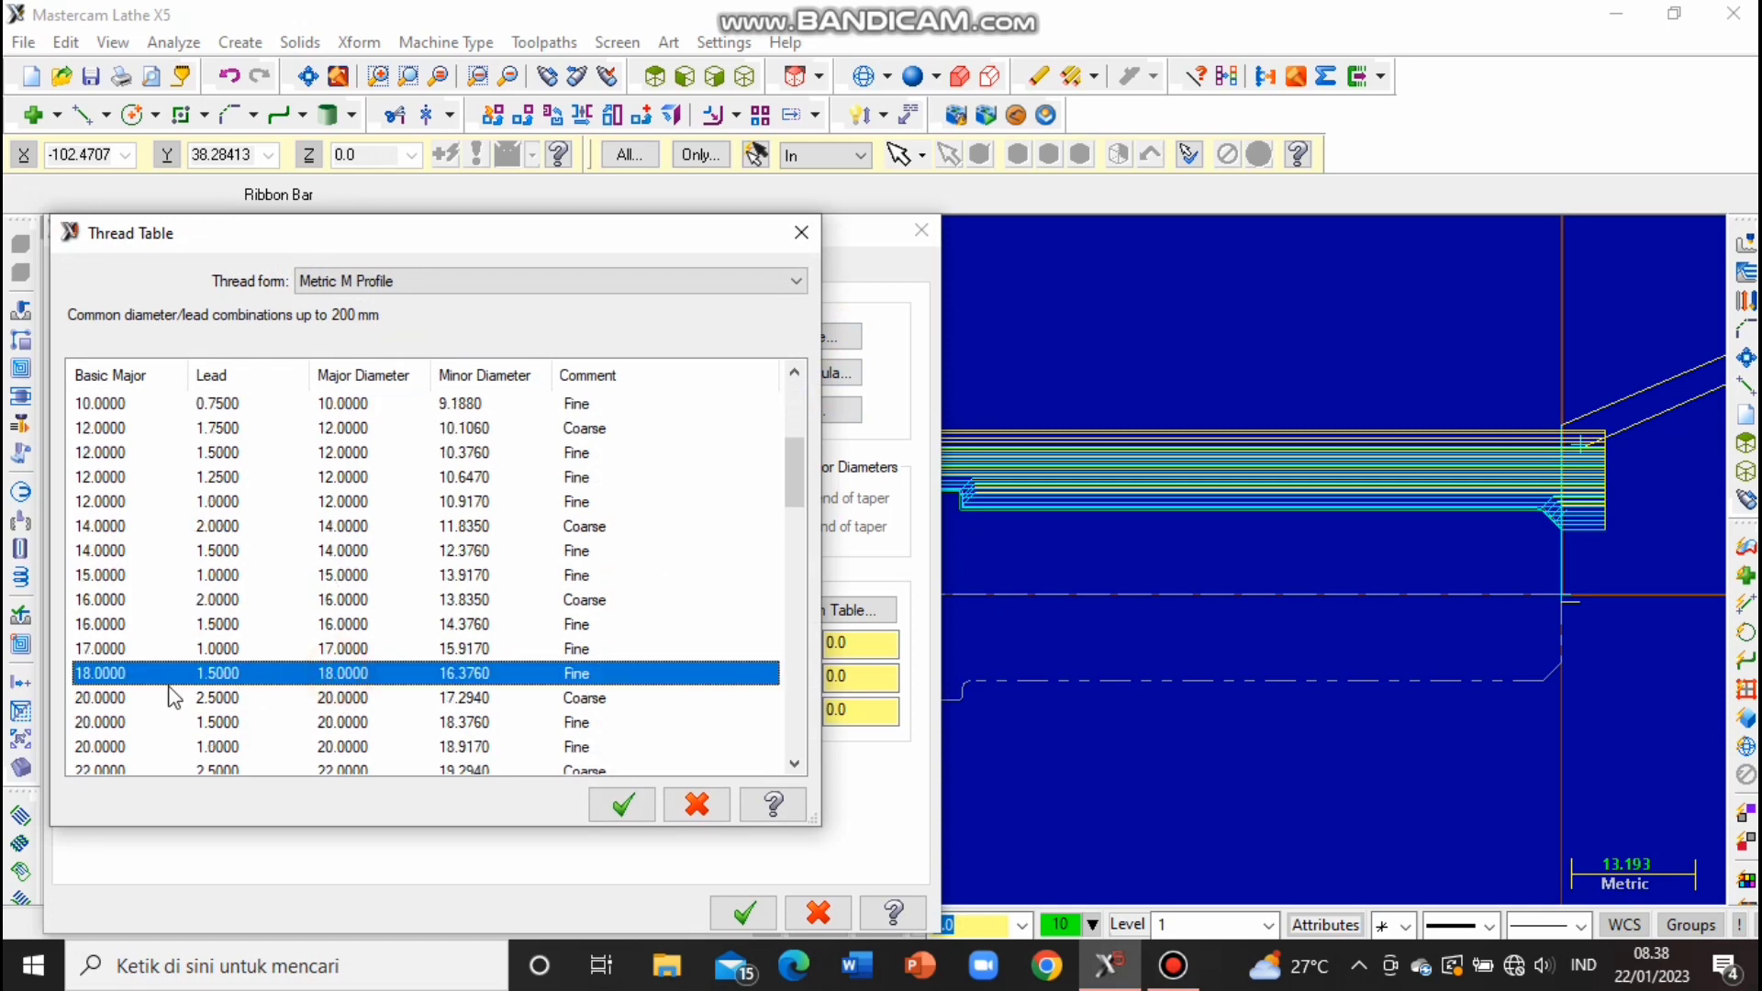
{"action": "left_click", "coordinate": [619, 806]}
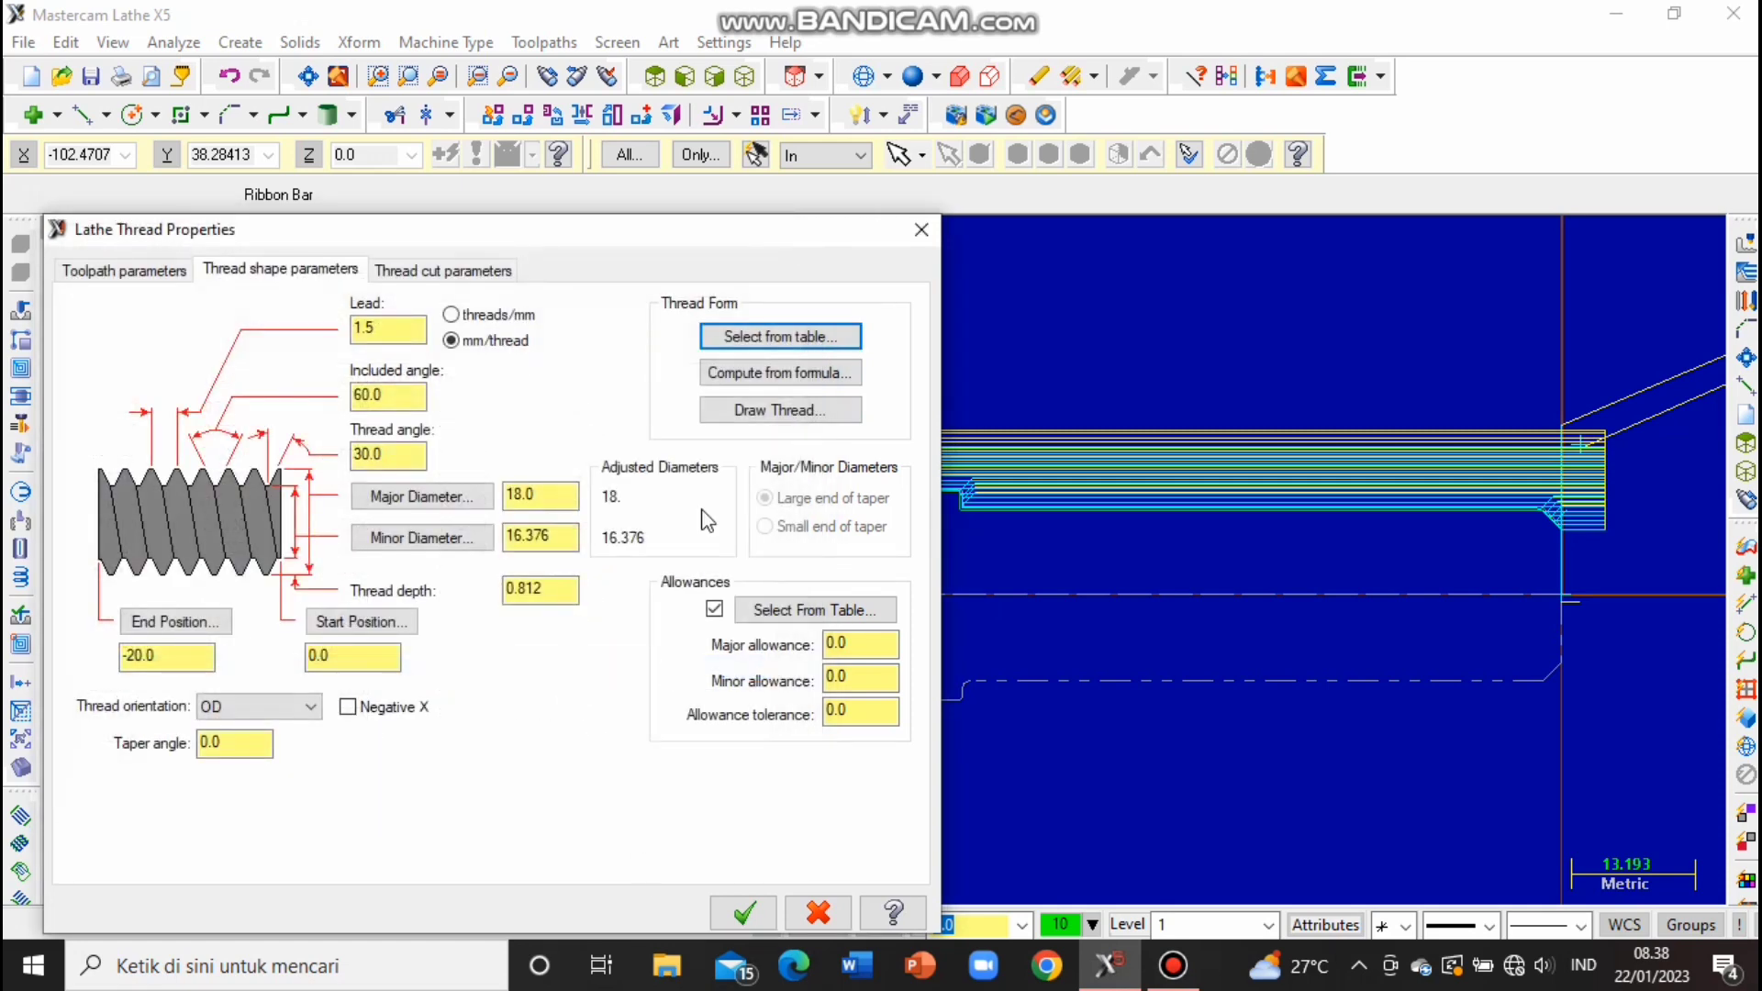
Set the thread end position to -34 and the number of cuts to 30, and accept the Thread toolpath.
{"action": "left_click_drag", "start_coordinate": [197, 657], "coordinate": [91, 684]}
{"action": "type", "text": "-34"}
{"action": "left_click", "coordinate": [421, 271]}
{"action": "double_click", "coordinate": [330, 484]}
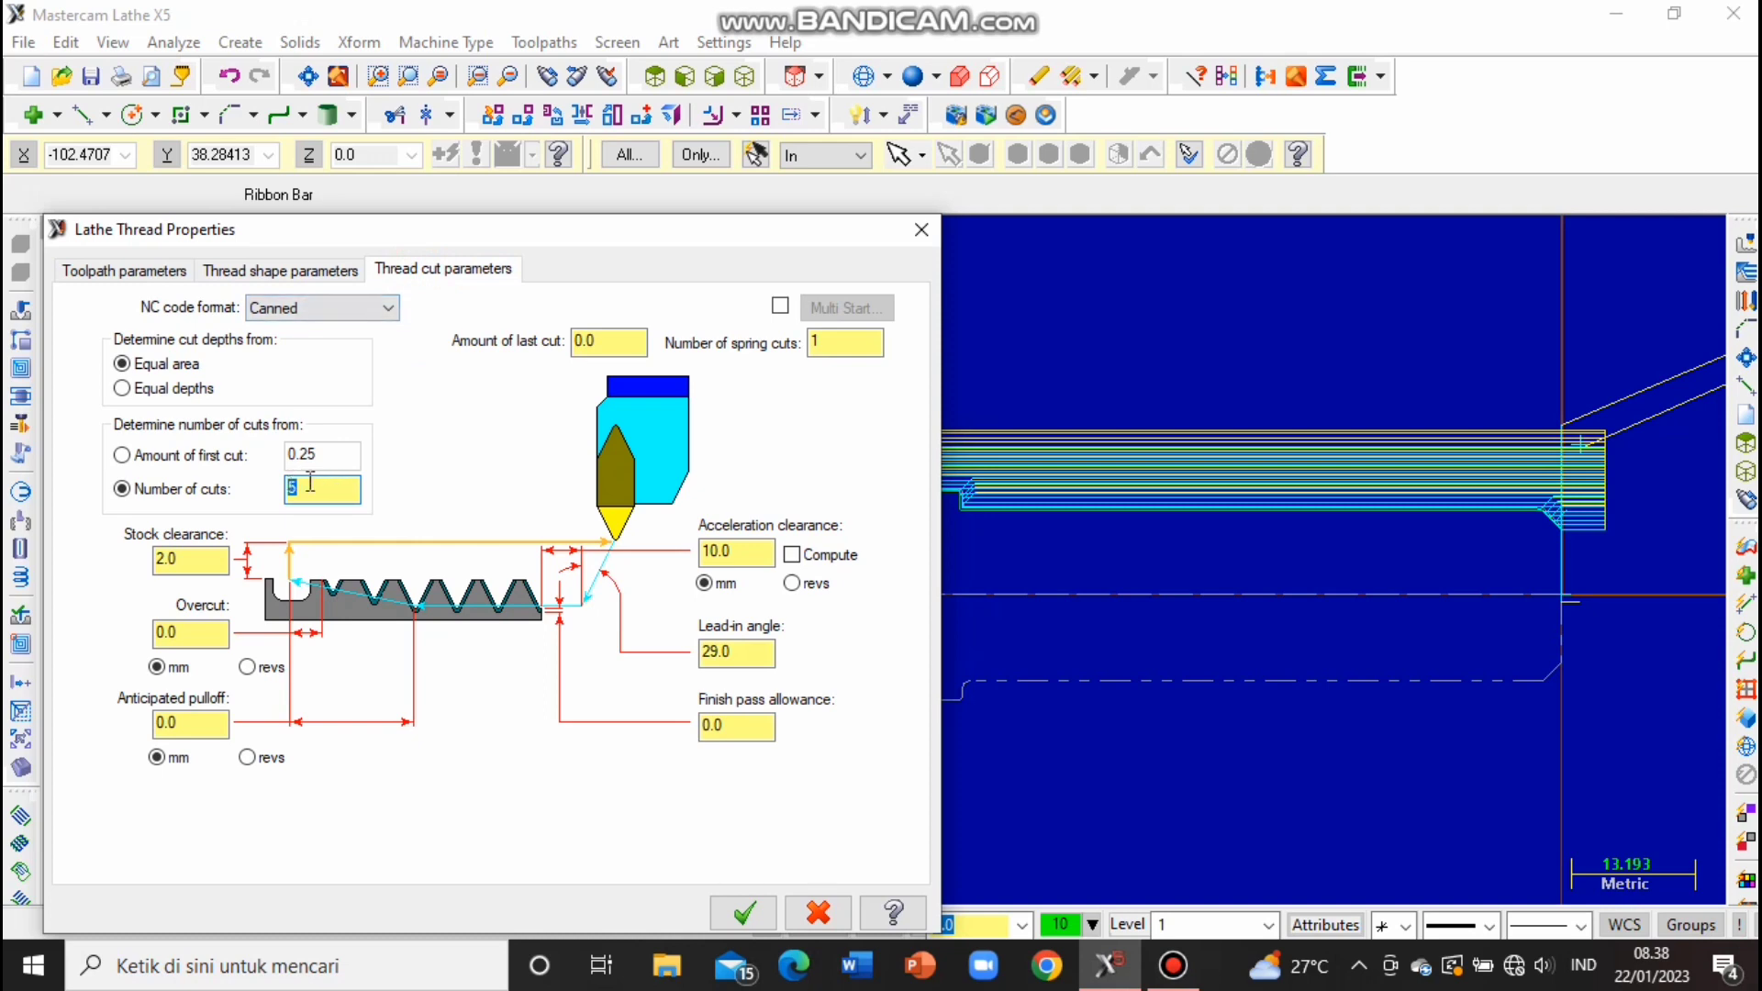
{"action": "type", "text": "30"}
{"action": "left_click", "coordinate": [742, 911]}
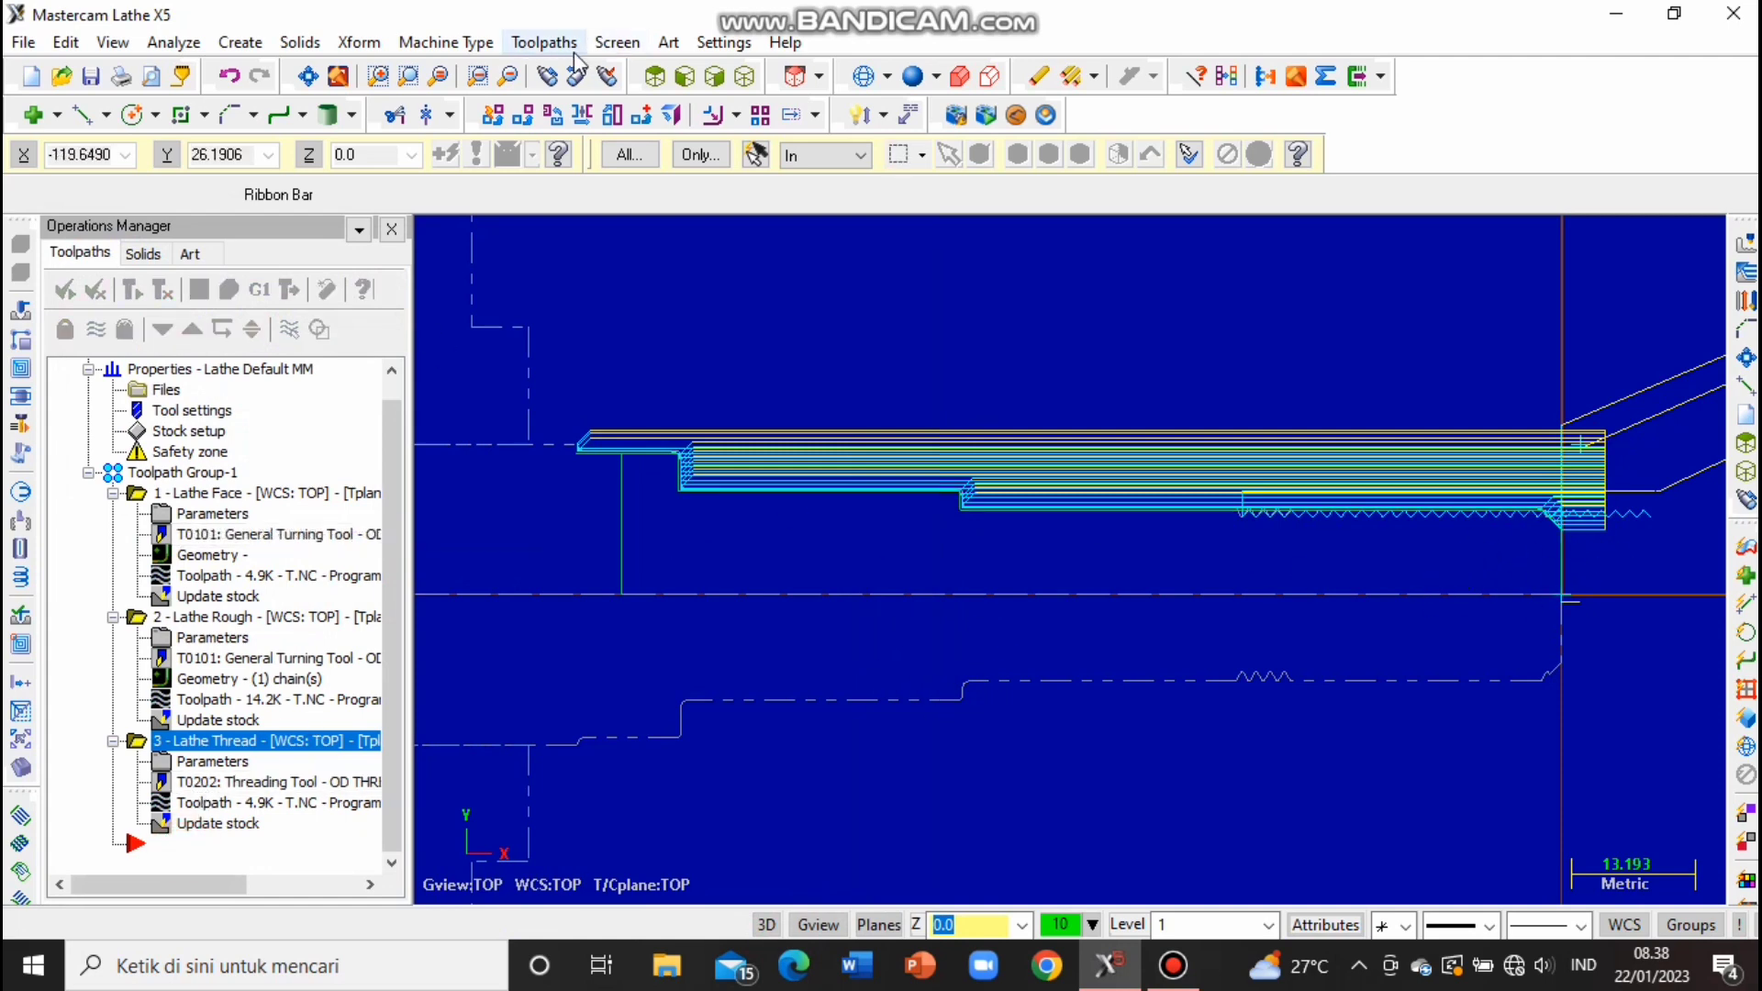
Start a lathe Finish toolpath and begin a partial chain at the front-end chamfer, reversed to run up the profile.
{"action": "left_click", "coordinate": [544, 42]}
{"action": "left_click", "coordinate": [563, 99]}
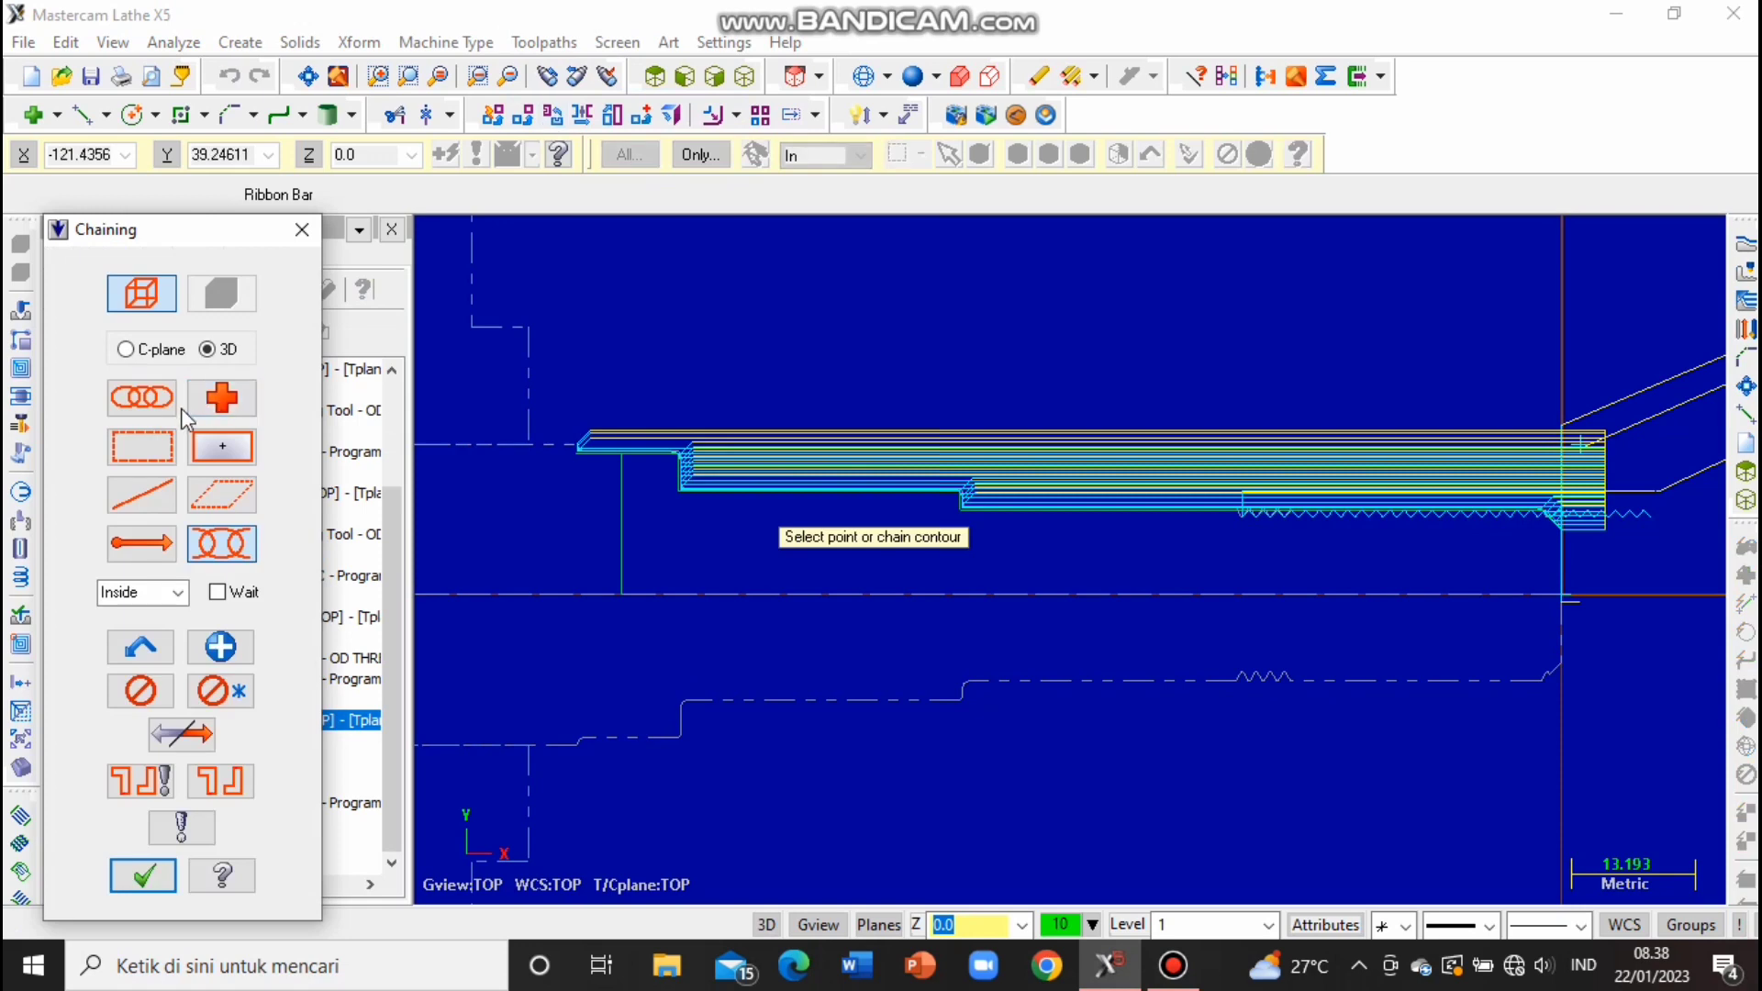
{"action": "scroll", "coordinate": [1560, 544], "scroll_direction": "up", "scroll_amount": 1}
{"action": "scroll", "coordinate": [1542, 509], "scroll_direction": "up", "scroll_amount": 4}
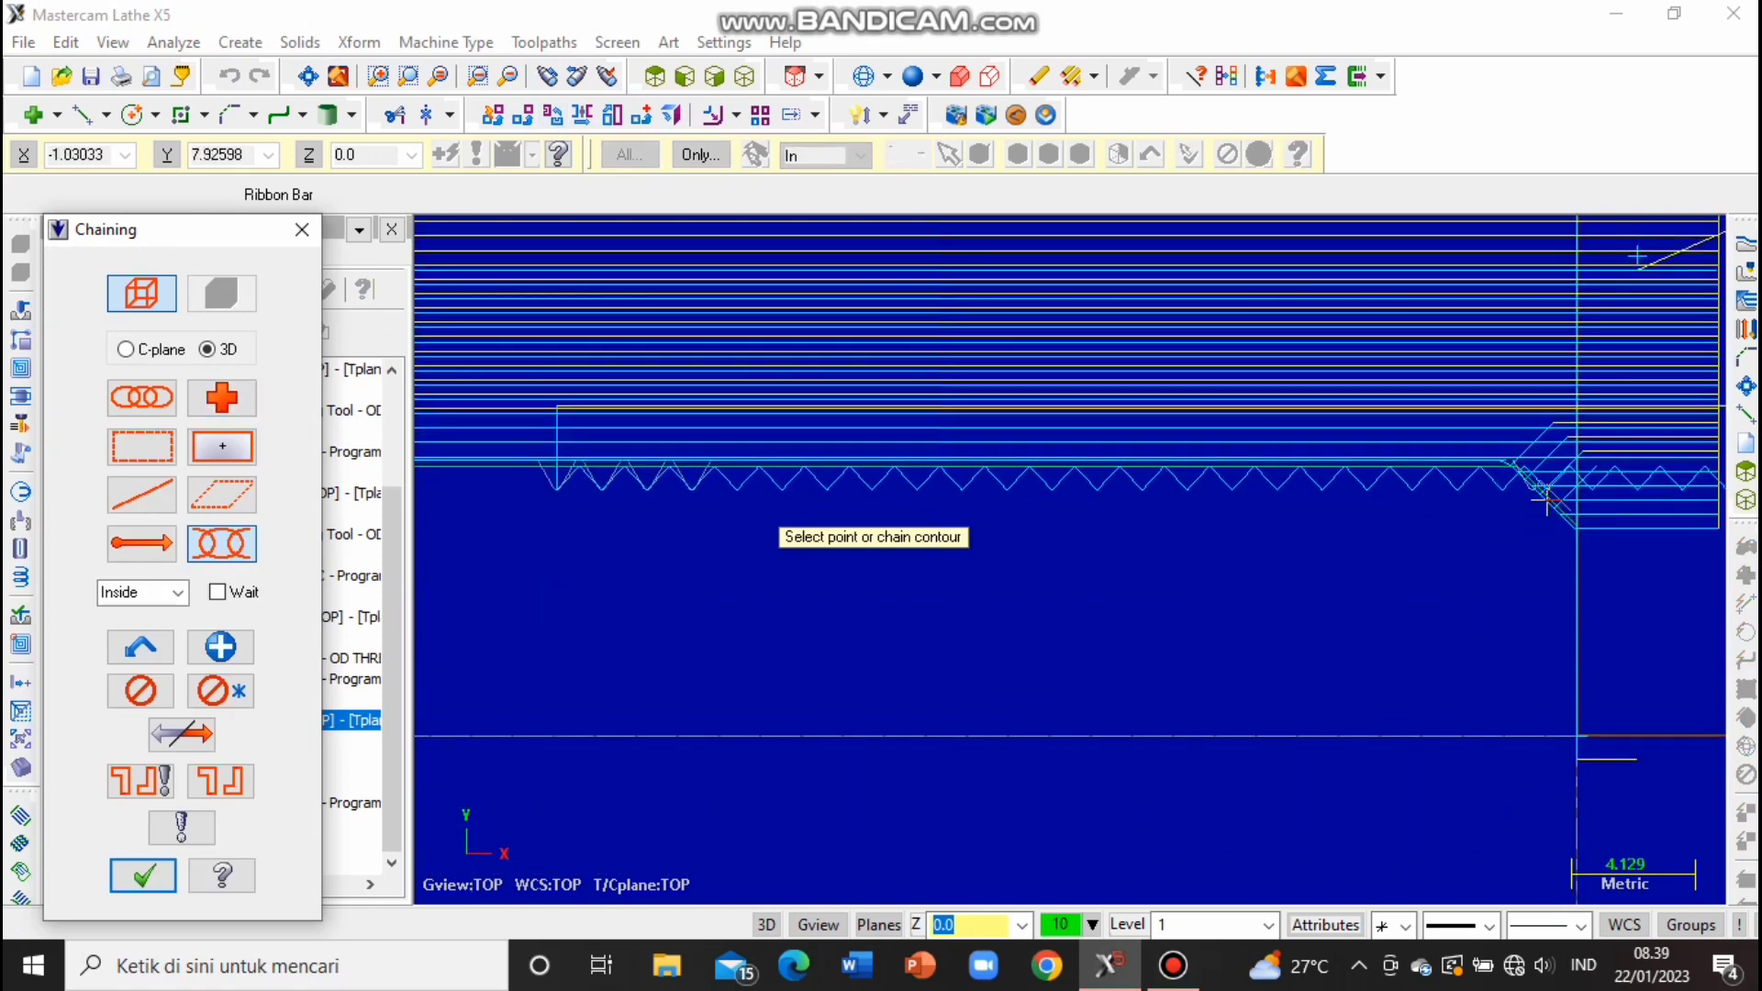
{"action": "scroll", "coordinate": [1533, 502], "scroll_direction": "up", "scroll_amount": 2}
{"action": "left_click", "coordinate": [1544, 478]}
{"action": "scroll", "coordinate": [1545, 477], "scroll_direction": "down", "scroll_amount": 7}
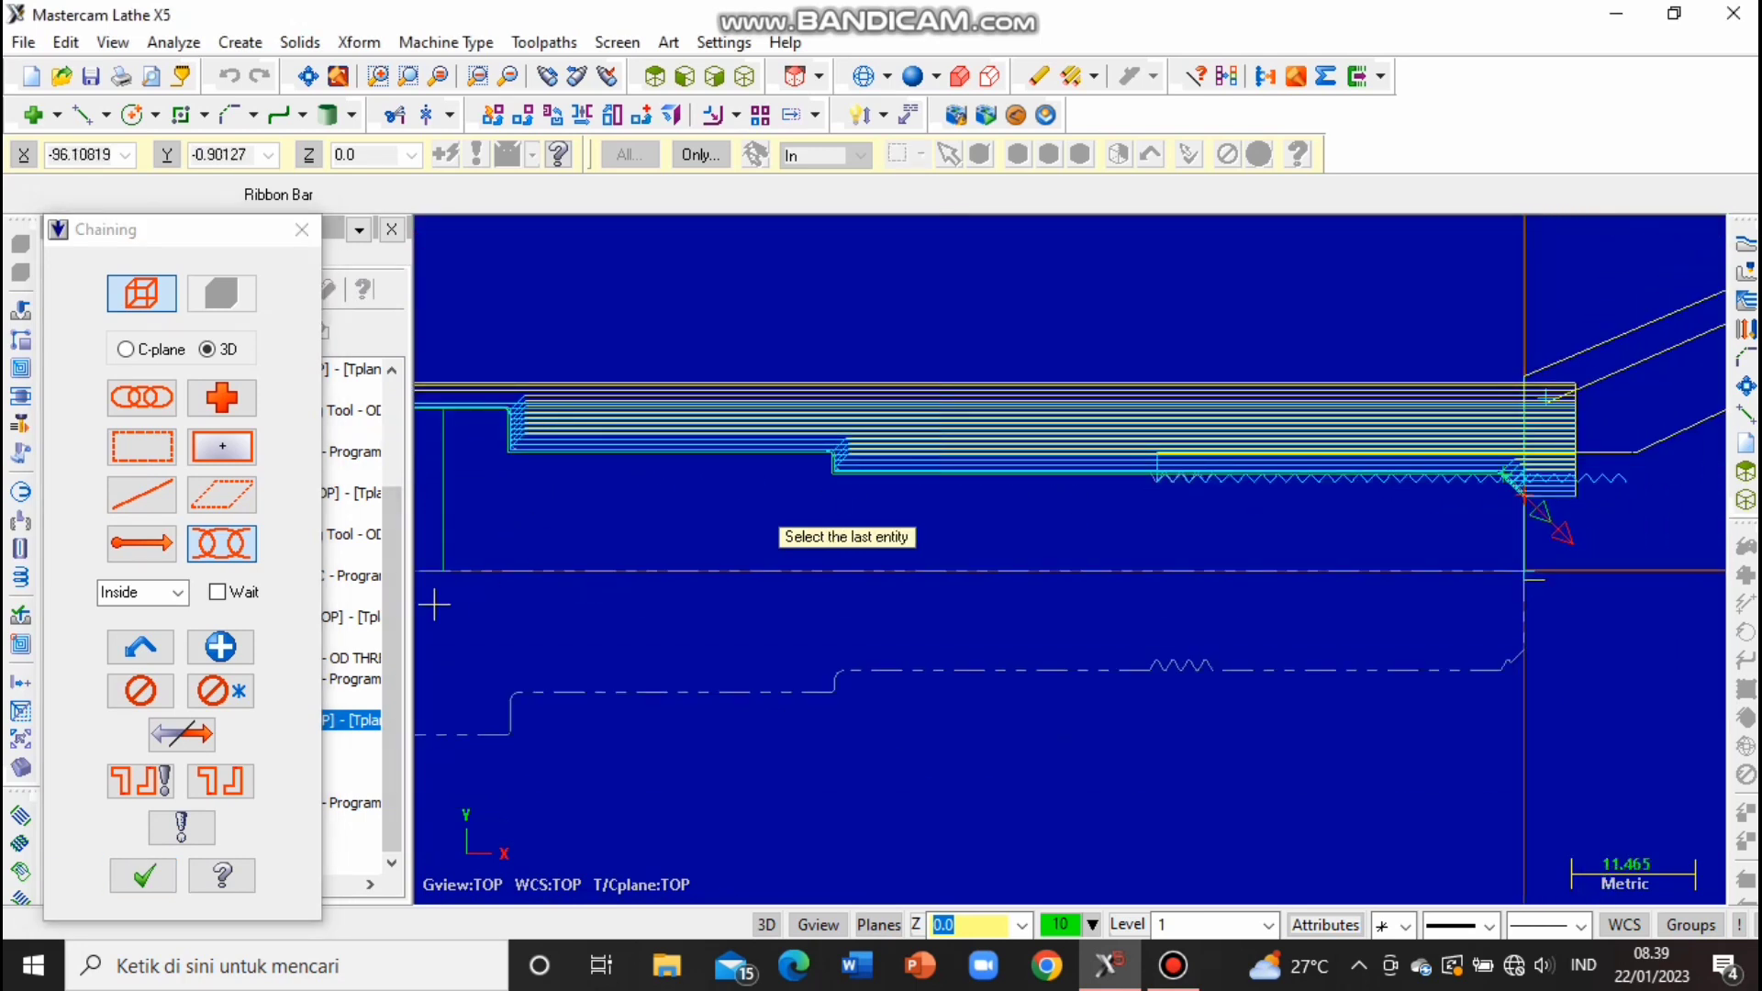
{"action": "left_click", "coordinate": [181, 736]}
End the finishing chain at the last profile segment on the chuck side and accept the chain.
{"action": "scroll", "coordinate": [524, 463], "scroll_direction": "down", "scroll_amount": 1}
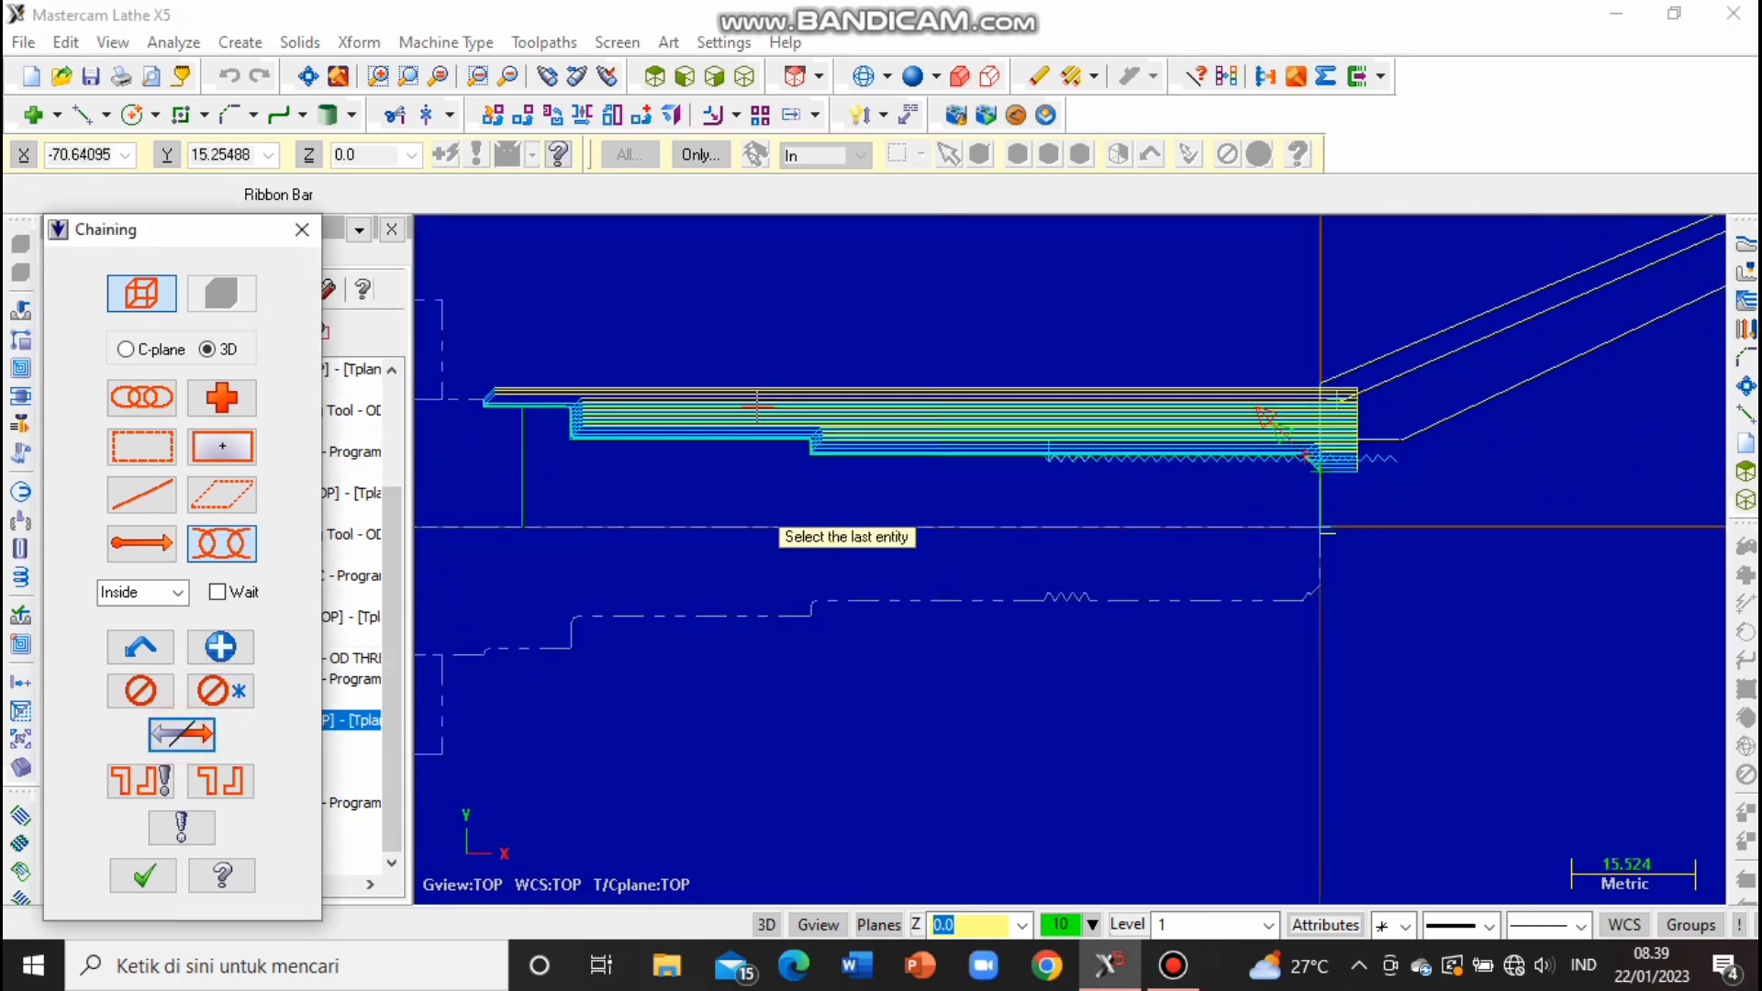
{"action": "scroll", "coordinate": [486, 413], "scroll_direction": "up", "scroll_amount": 2}
{"action": "left_click", "coordinate": [480, 379]}
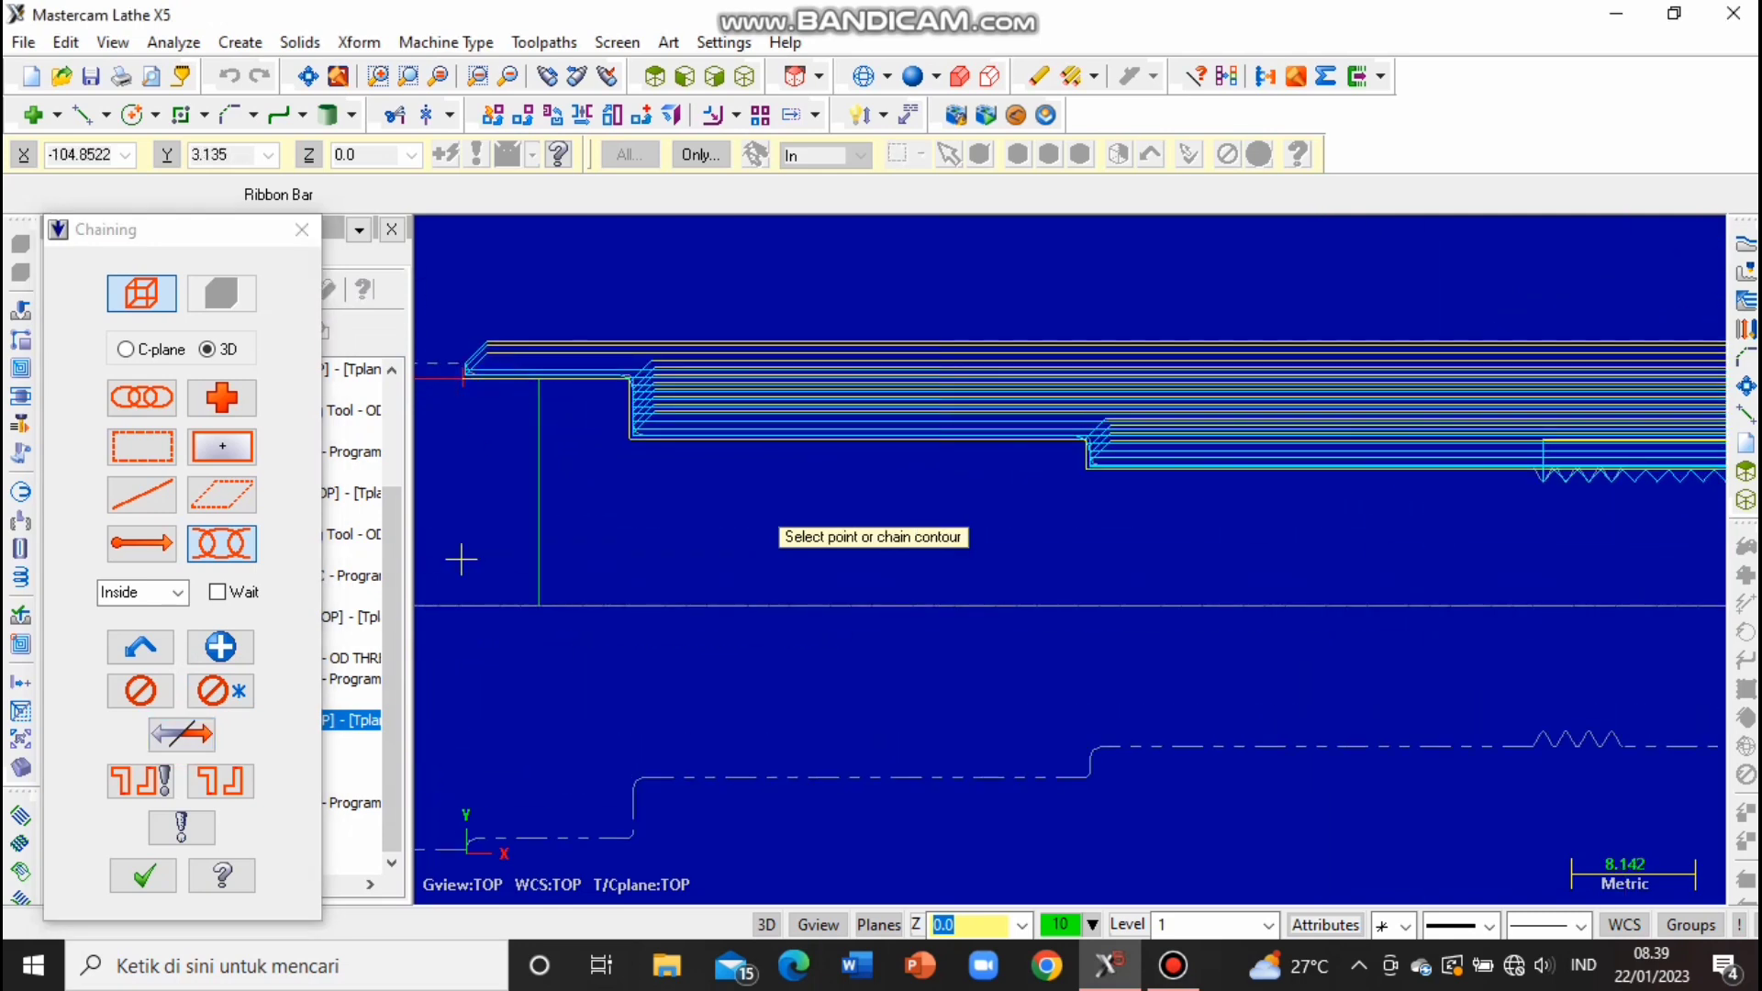
{"action": "scroll", "coordinate": [462, 552], "scroll_direction": "down", "scroll_amount": 3}
{"action": "left_click", "coordinate": [143, 877]}
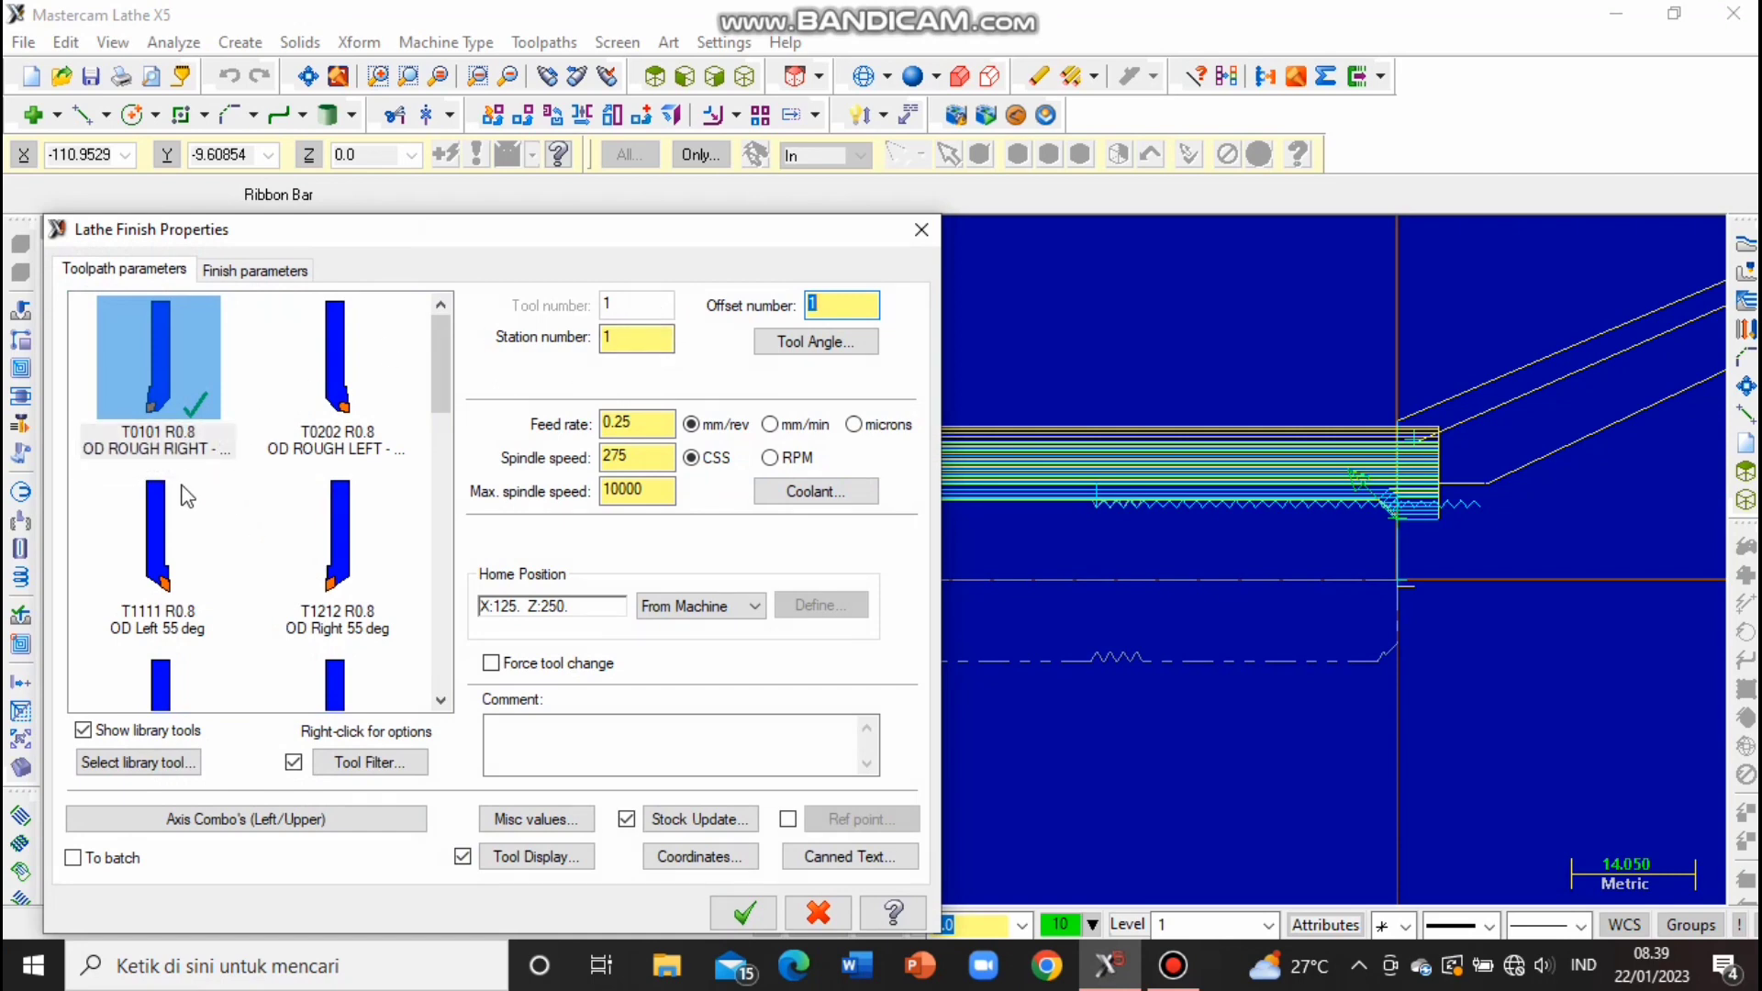
Select the T2121 R0.8 OD finish right 35 deg. tool and set its tool, station and offset numbers to 3.
{"action": "scroll", "coordinate": [189, 504], "scroll_direction": "down", "scroll_amount": 2}
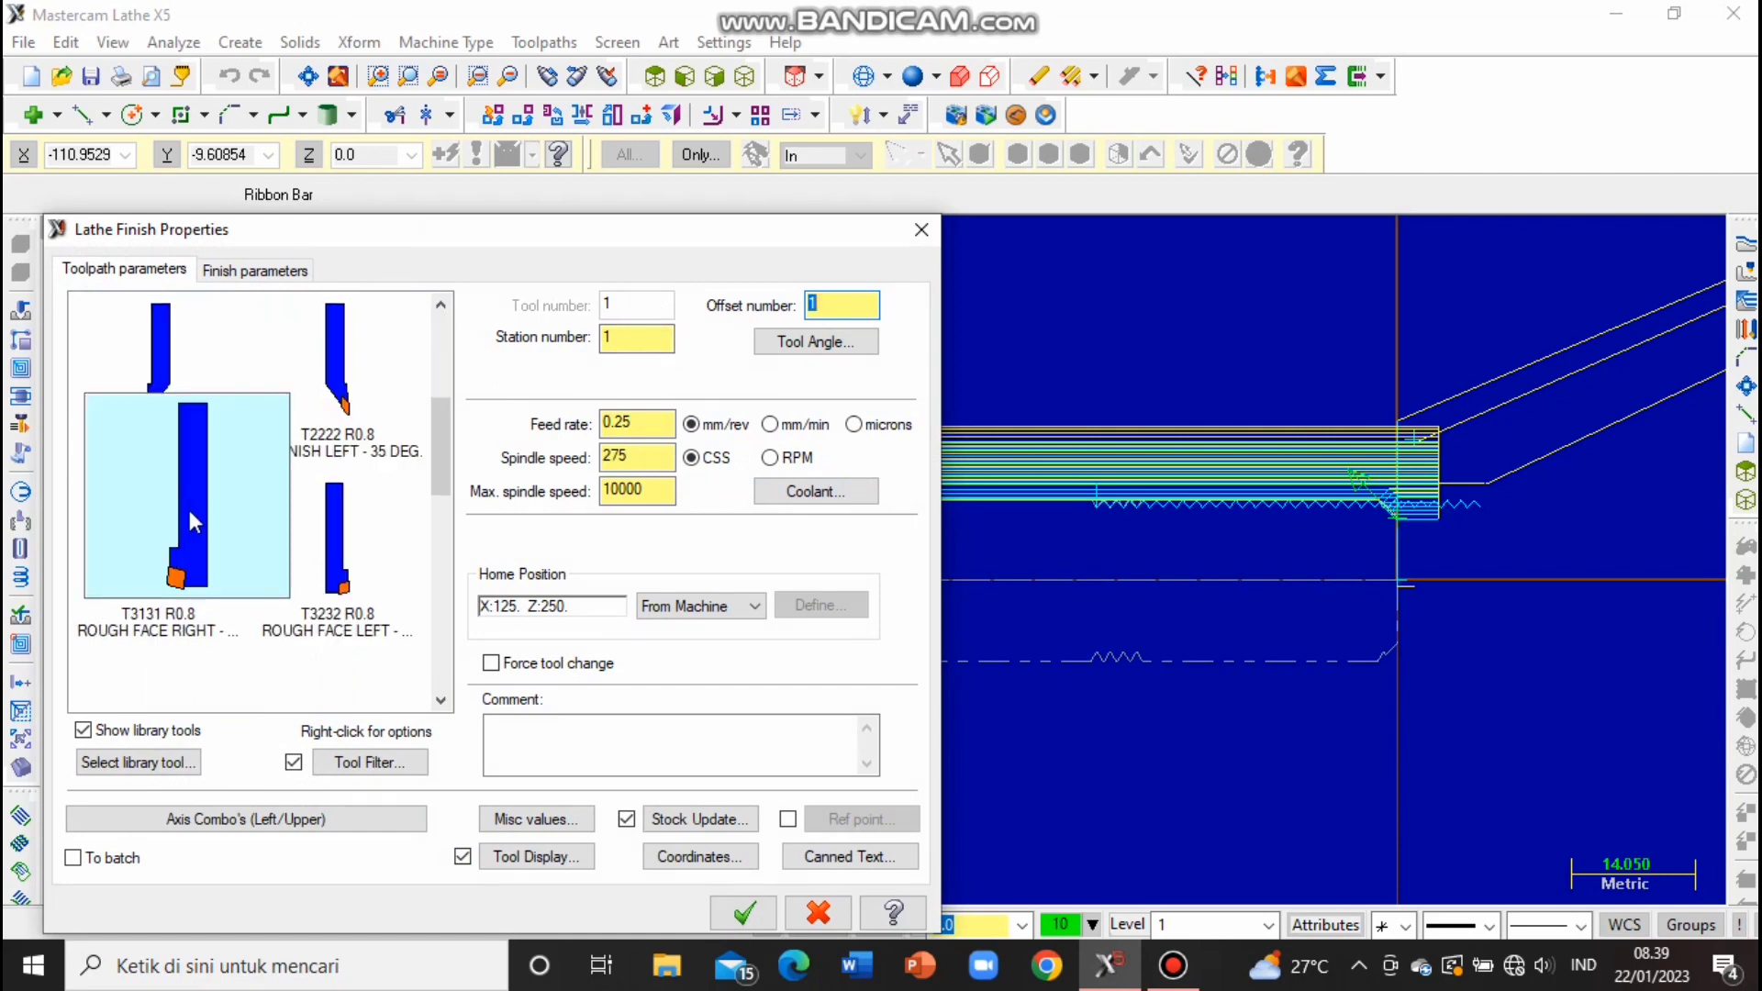
{"action": "left_click", "coordinate": [184, 441]}
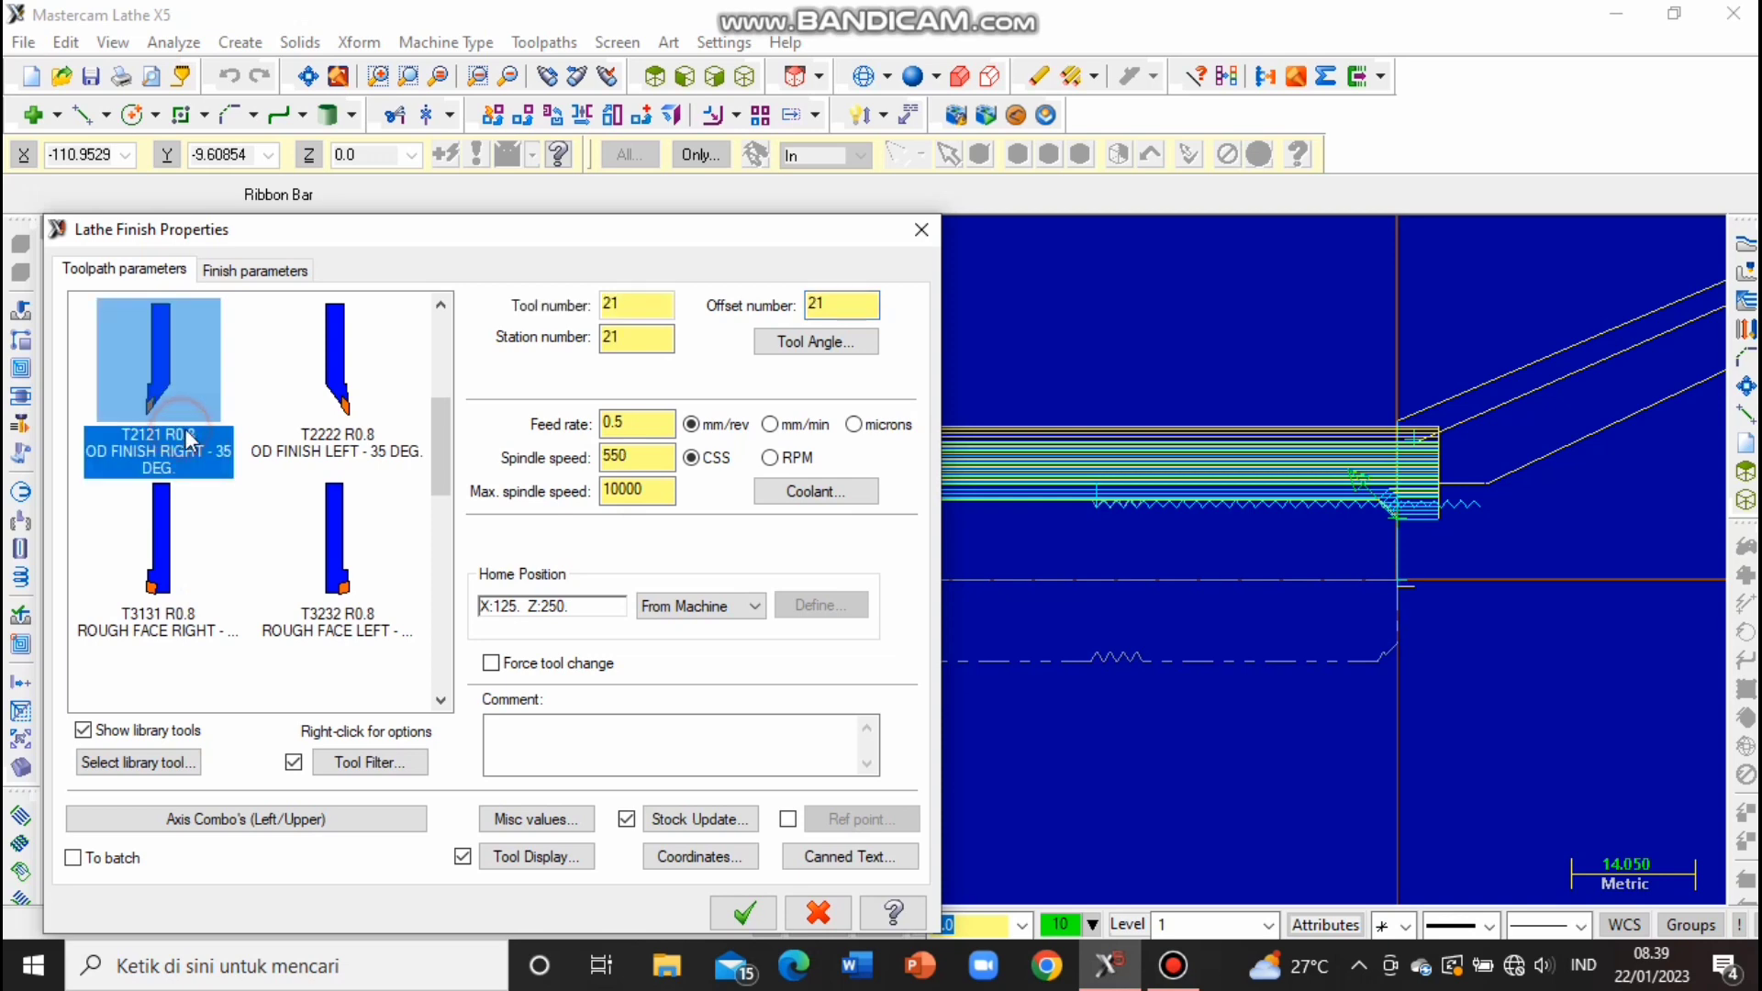
{"action": "left_click", "coordinate": [643, 306]}
{"action": "type", "text": "3"}
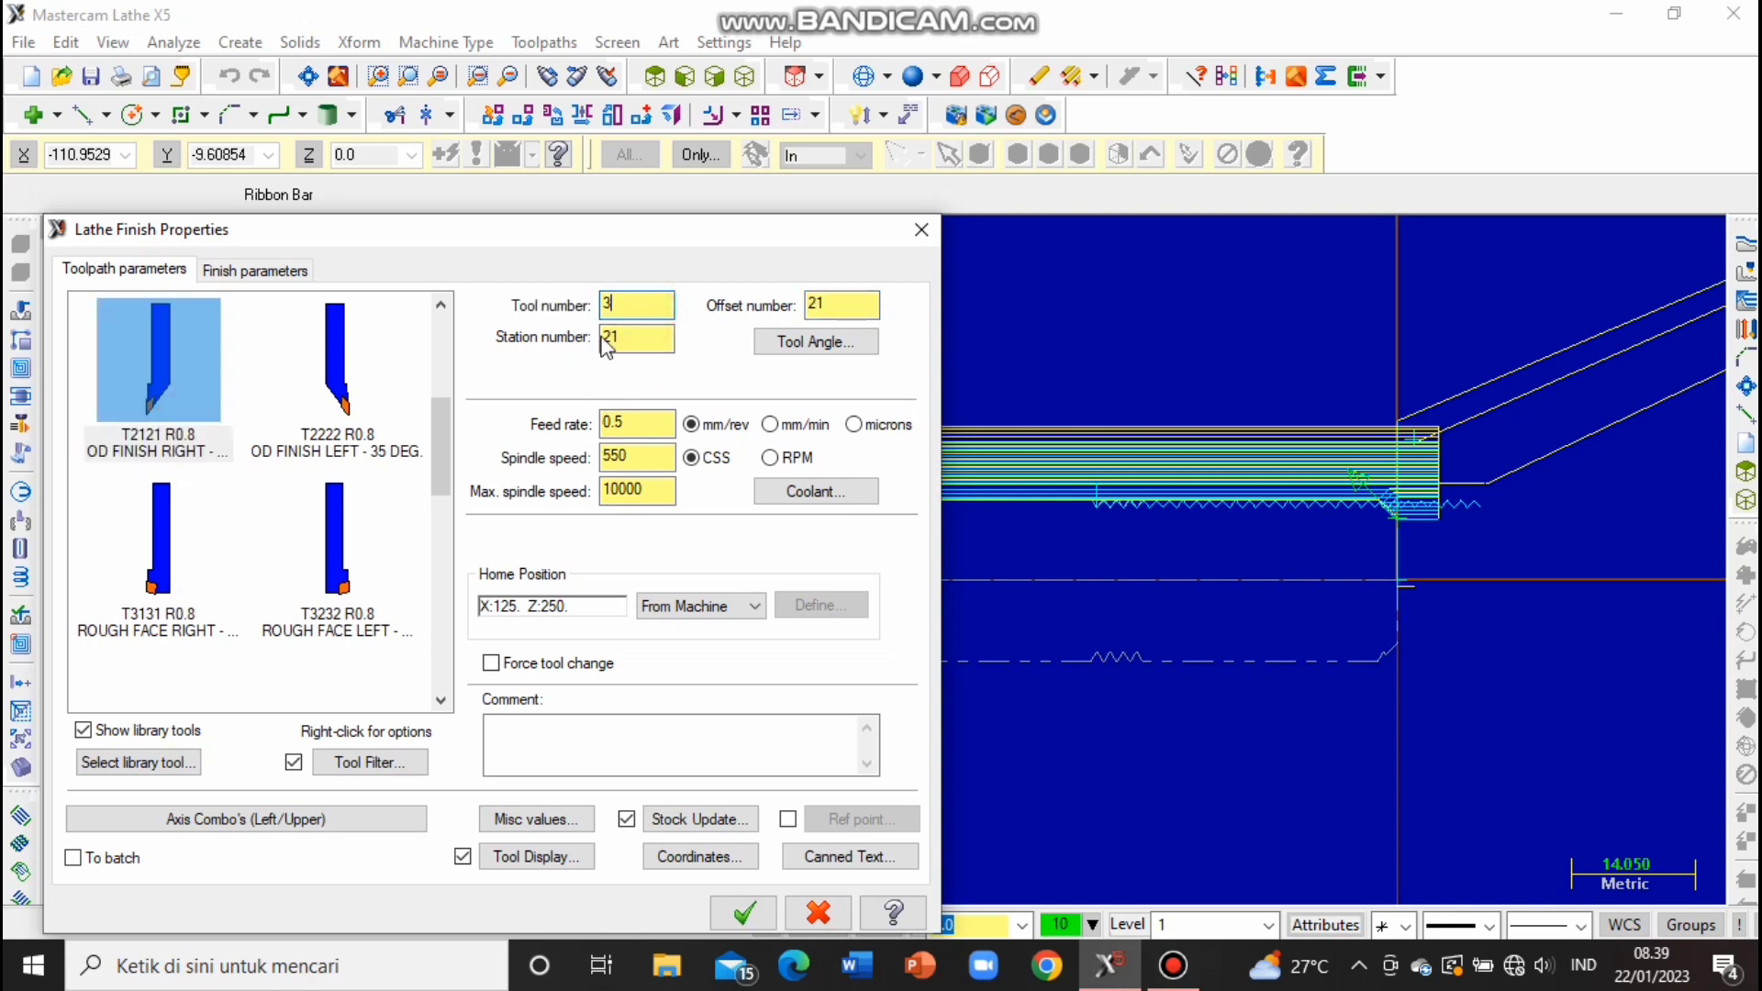
{"action": "double_click", "coordinate": [610, 338]}
{"action": "type", "text": "3"}
{"action": "double_click", "coordinate": [832, 303]}
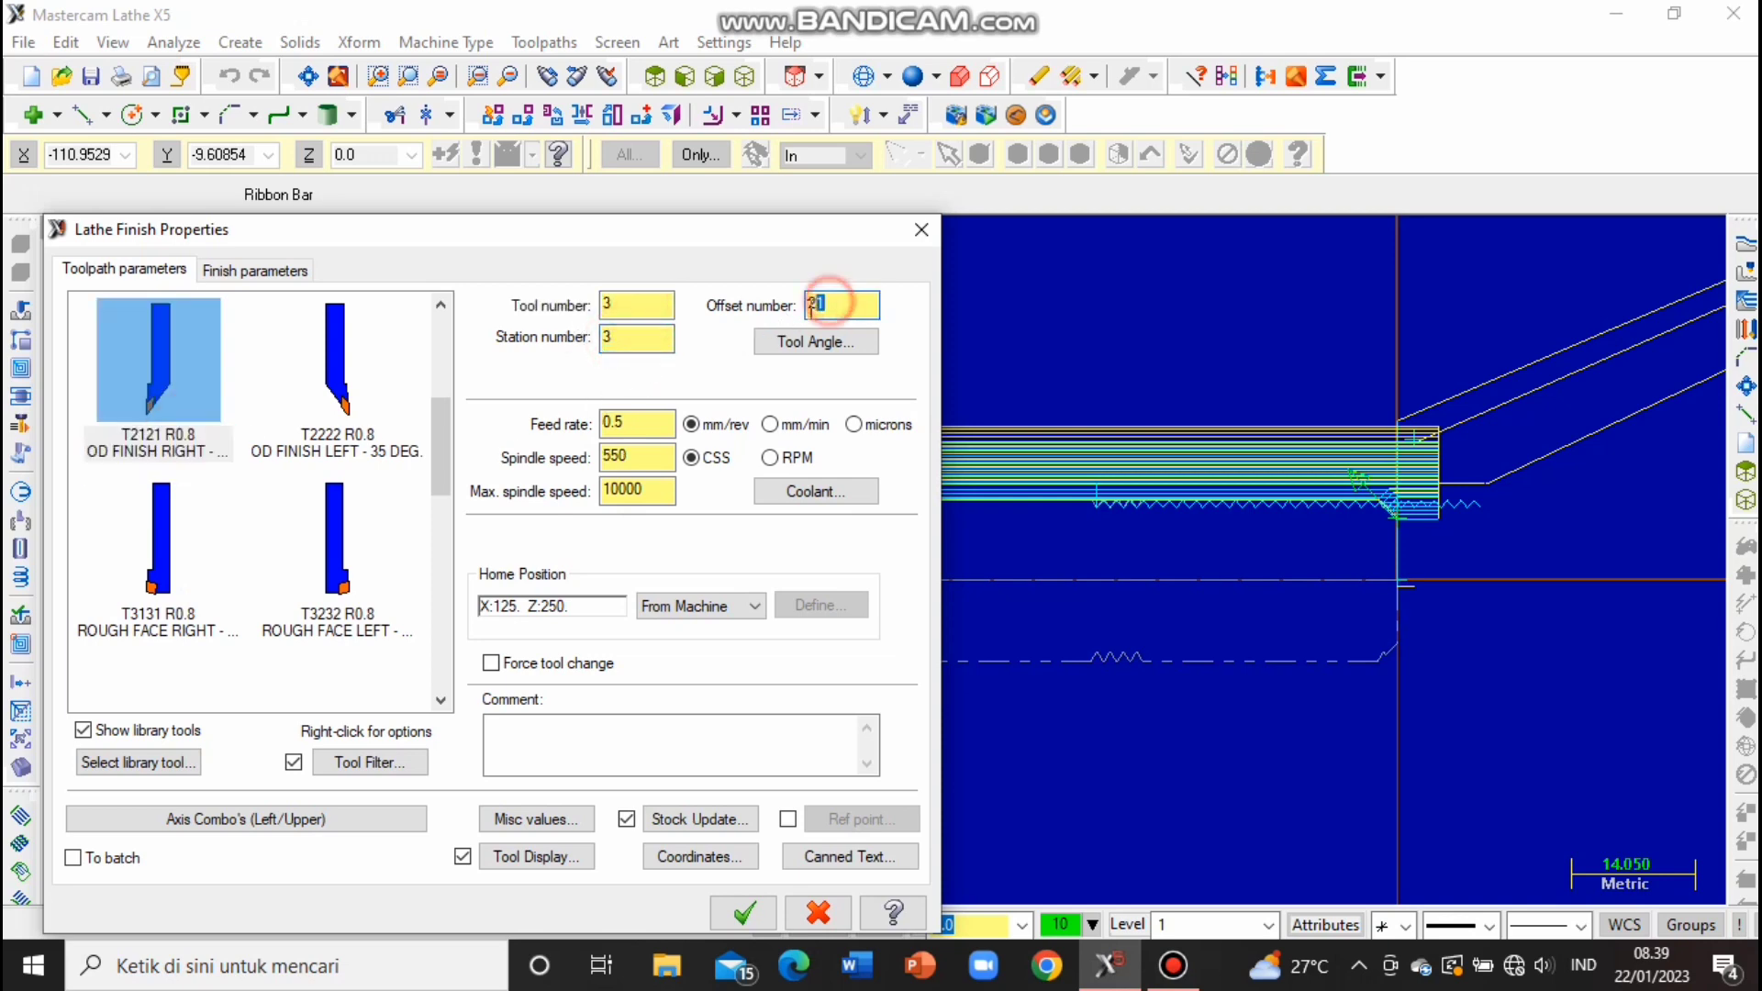
{"action": "type", "text": "3"}
Set the finishing feed rate to 0.1 mm/rev, spindle speed to 120 CSS and maximum spindle speed to 1600, with flood coolant on.
{"action": "double_click", "coordinate": [634, 421]}
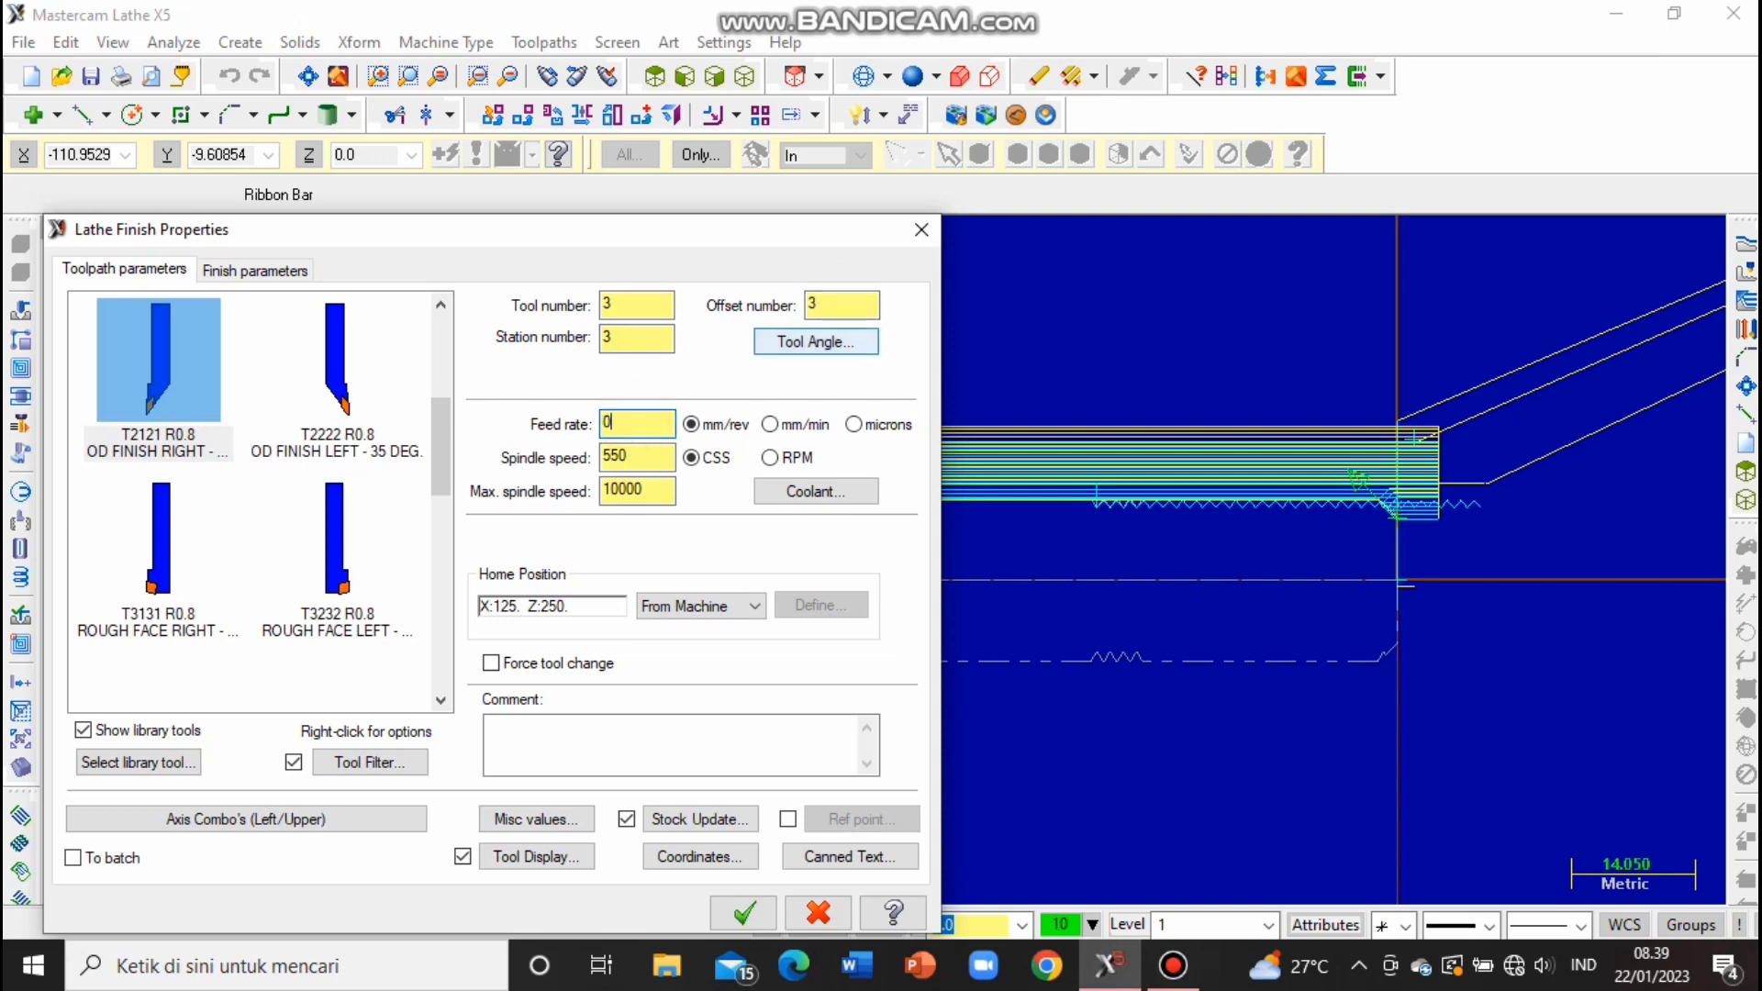
{"action": "double_click", "coordinate": [634, 456]}
{"action": "type", "text": "120"}
{"action": "left_click_drag", "start_coordinate": [652, 491], "coordinate": [542, 499]}
{"action": "type", "text": "12"}
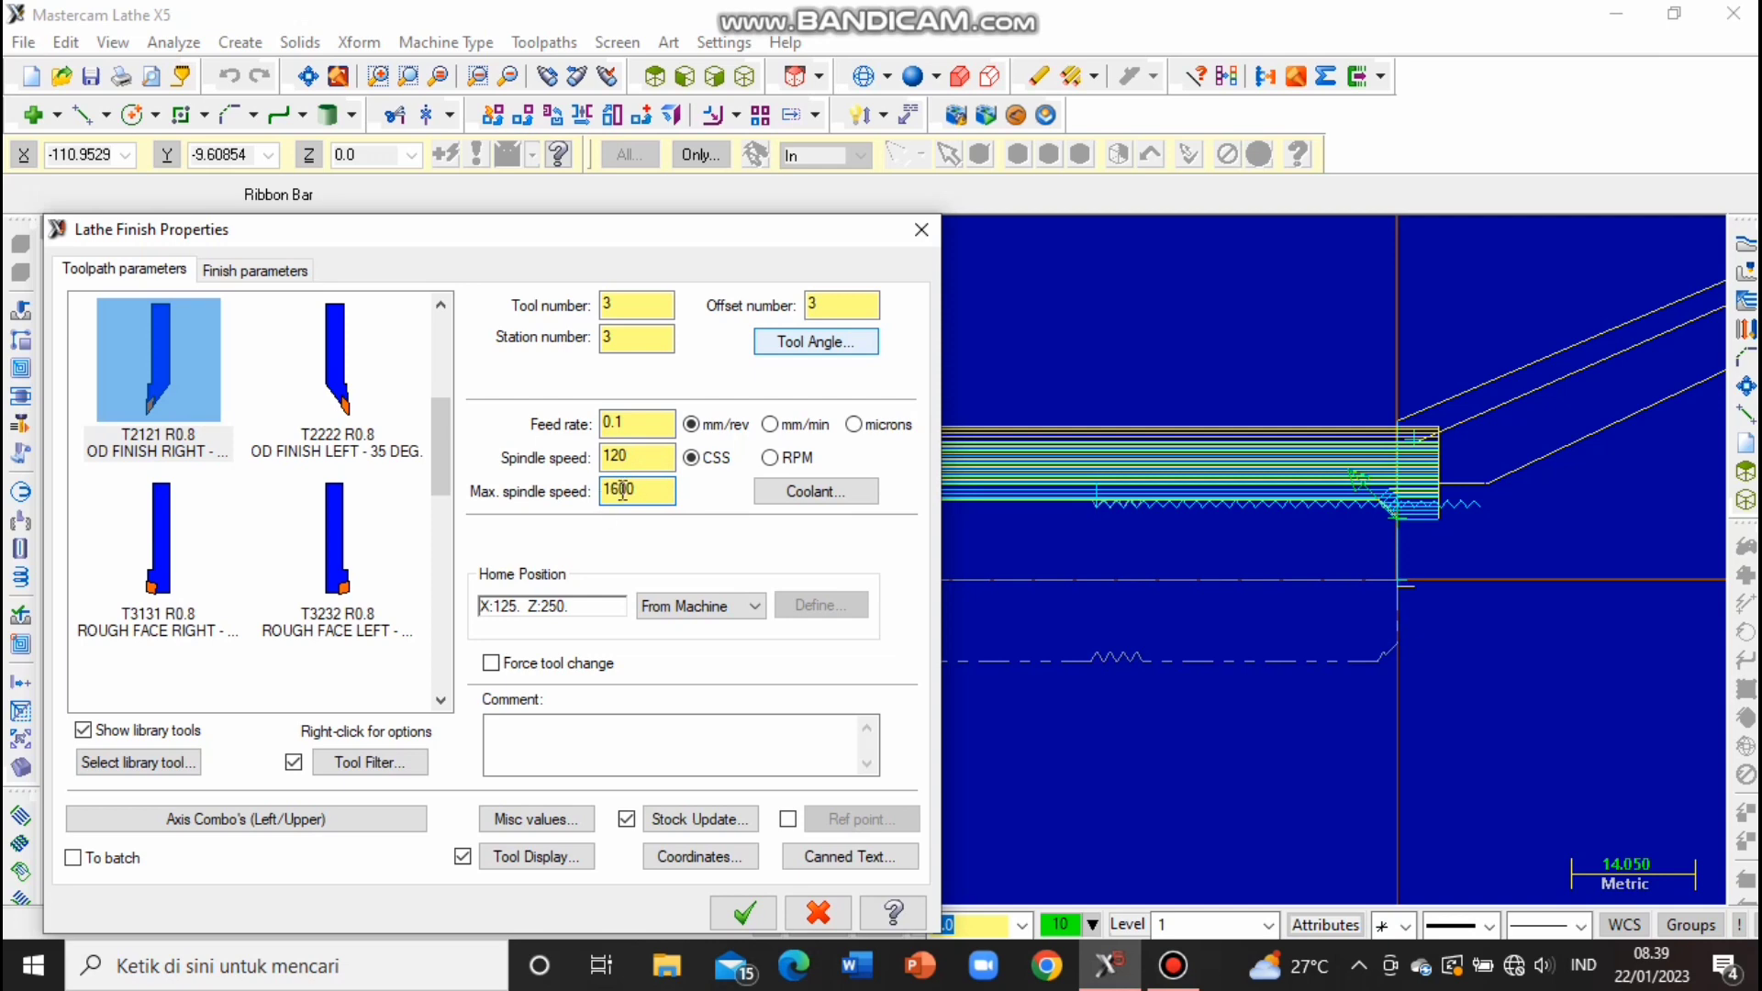
{"action": "left_click", "coordinate": [816, 491]}
{"action": "left_click", "coordinate": [285, 274]}
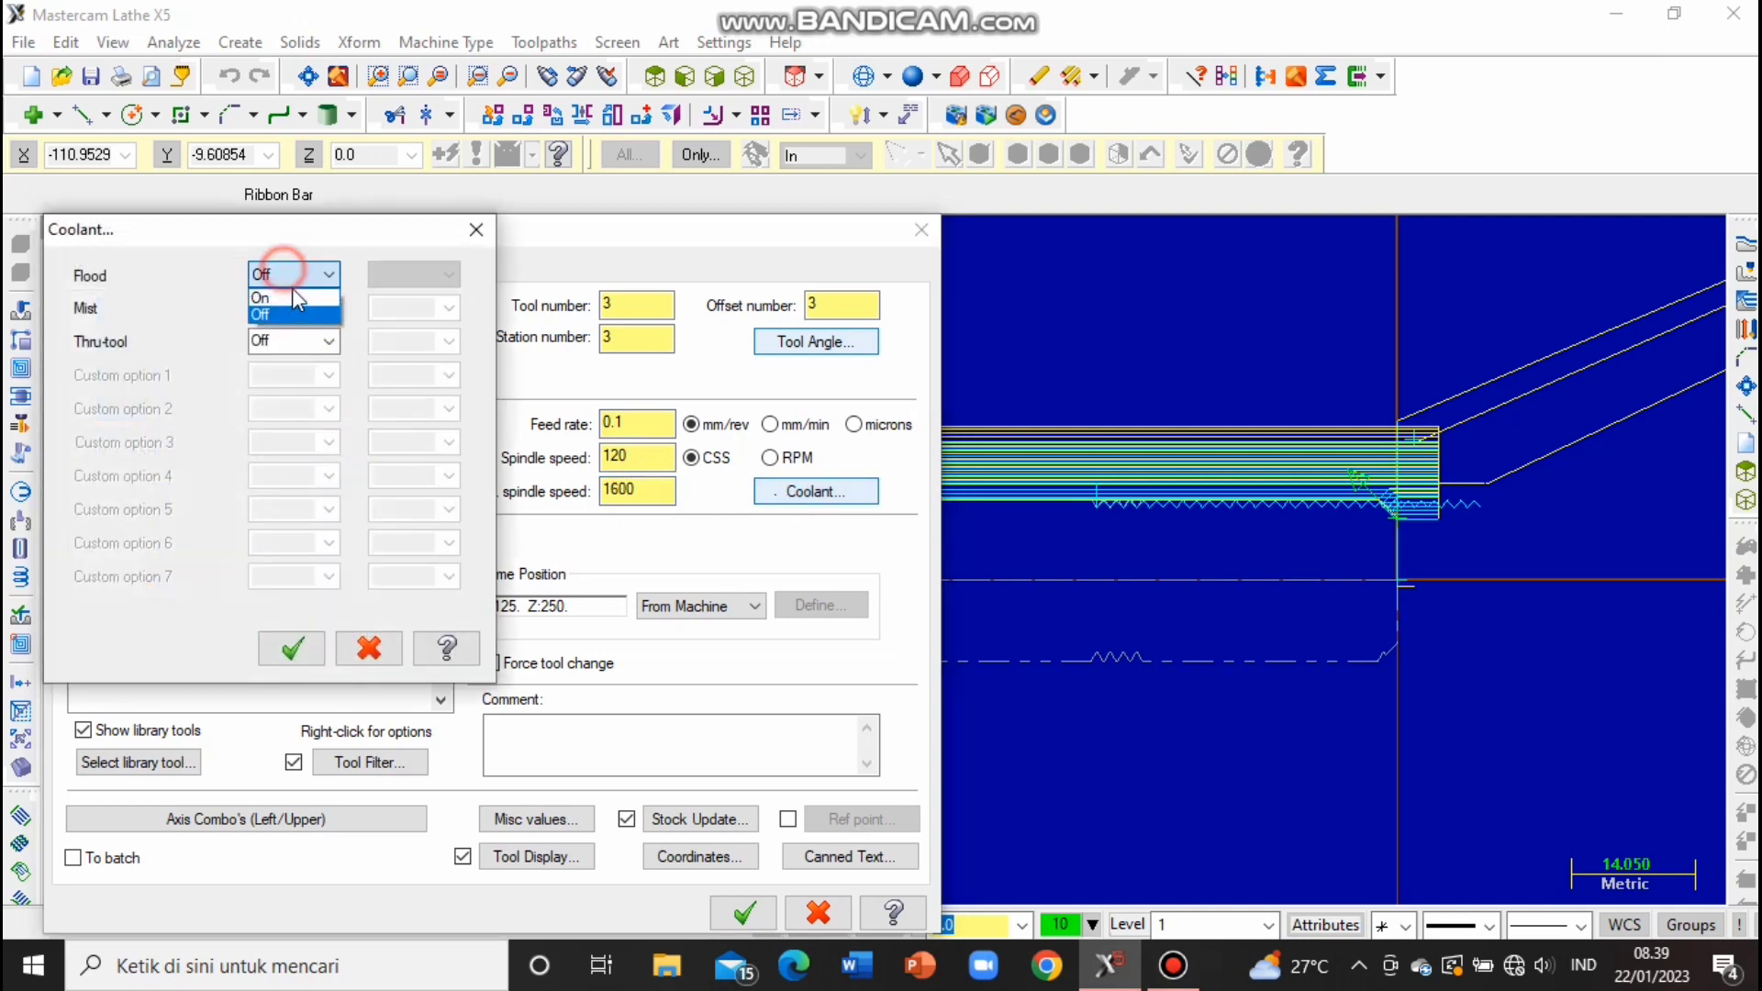
{"action": "left_click", "coordinate": [275, 297]}
{"action": "left_click", "coordinate": [292, 649]}
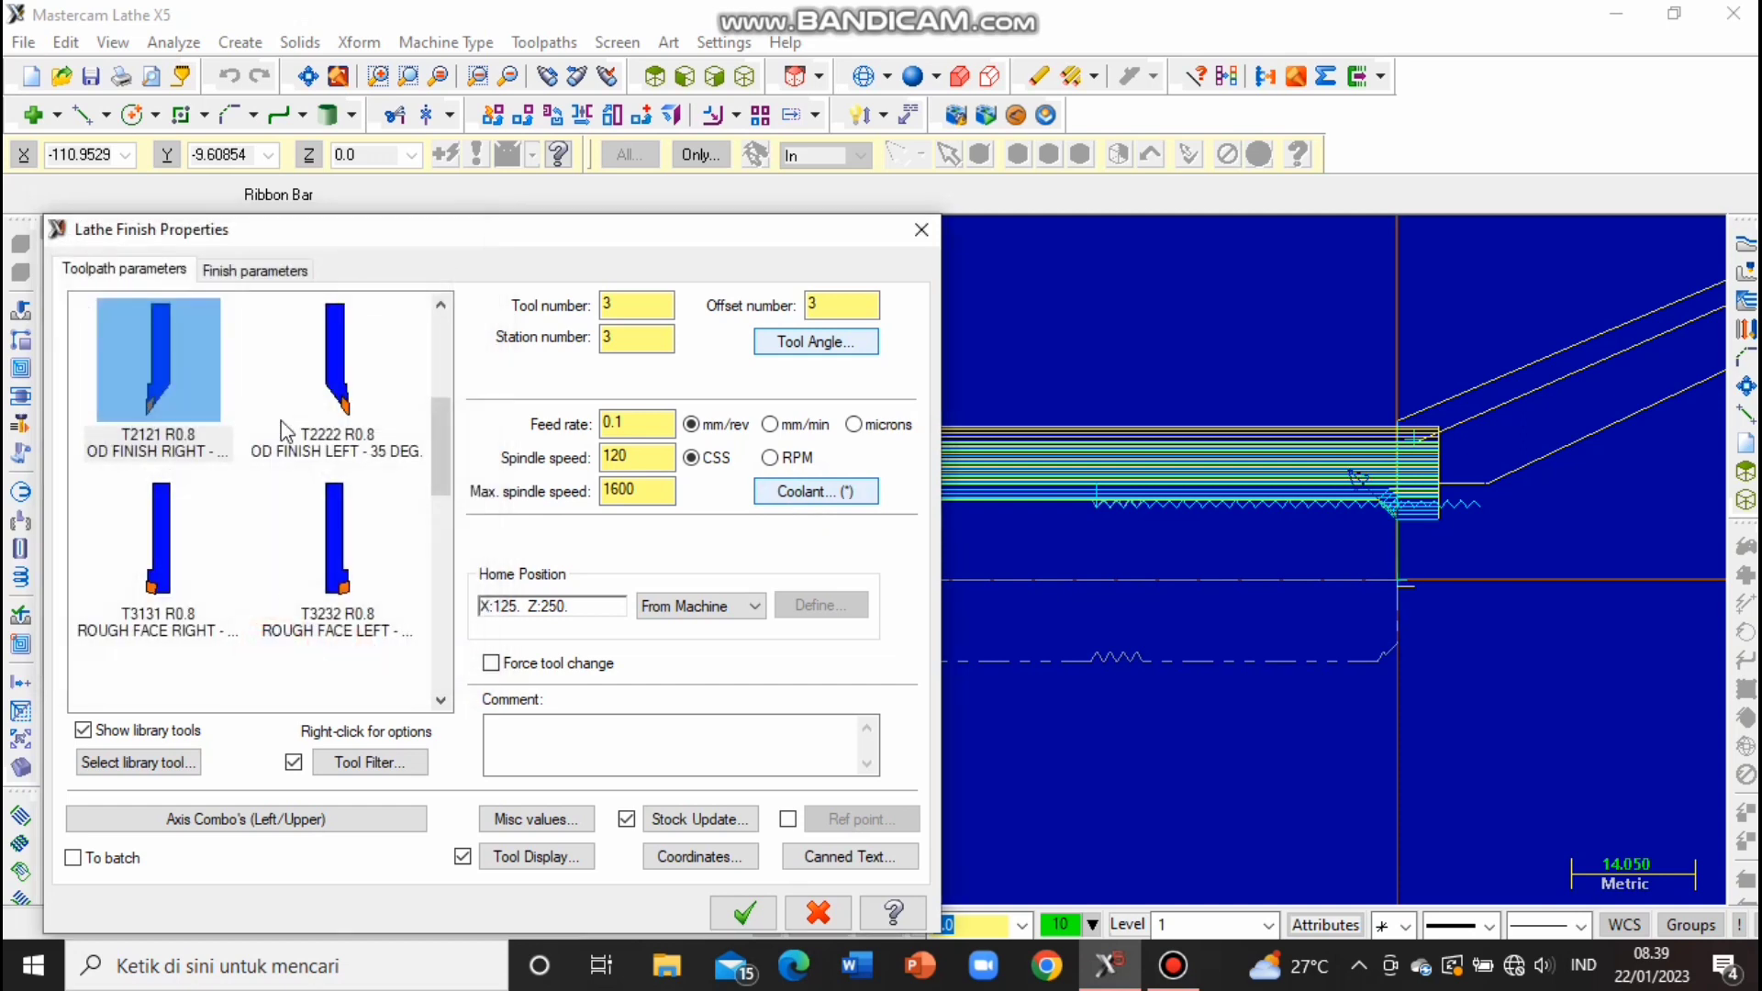
Check the finish parameters and accept the Finish toolpath.
{"action": "left_click", "coordinate": [259, 269]}
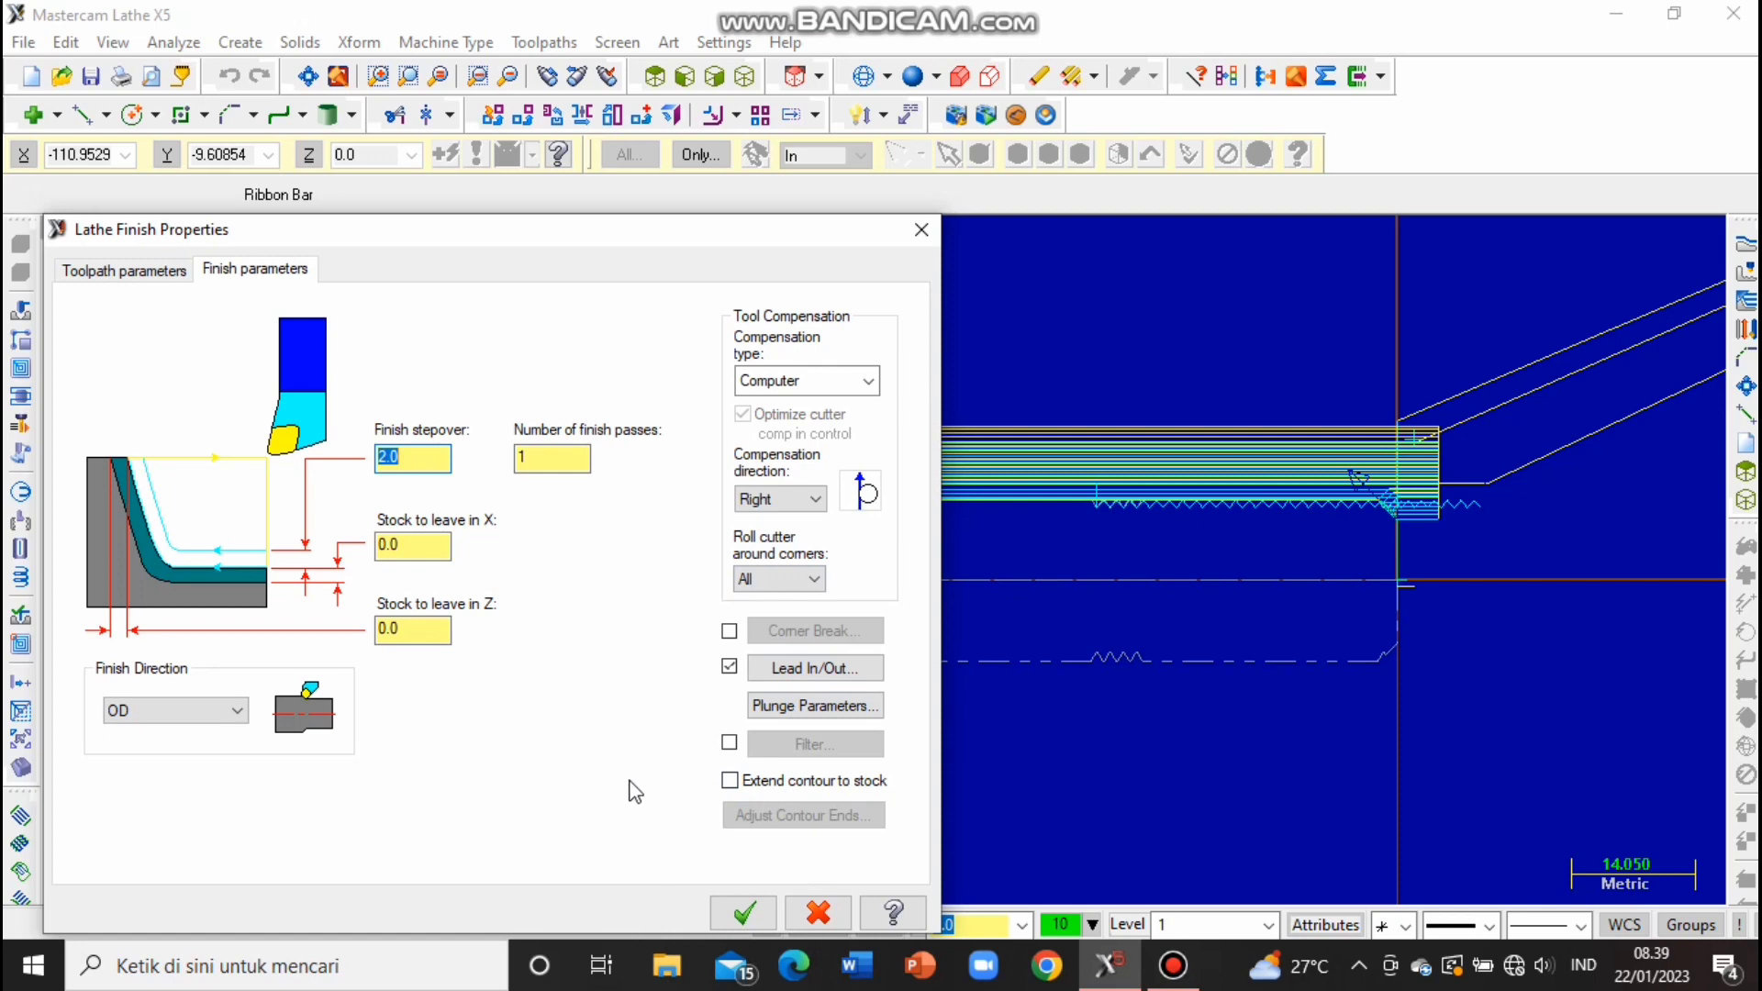
{"action": "left_click", "coordinate": [129, 270]}
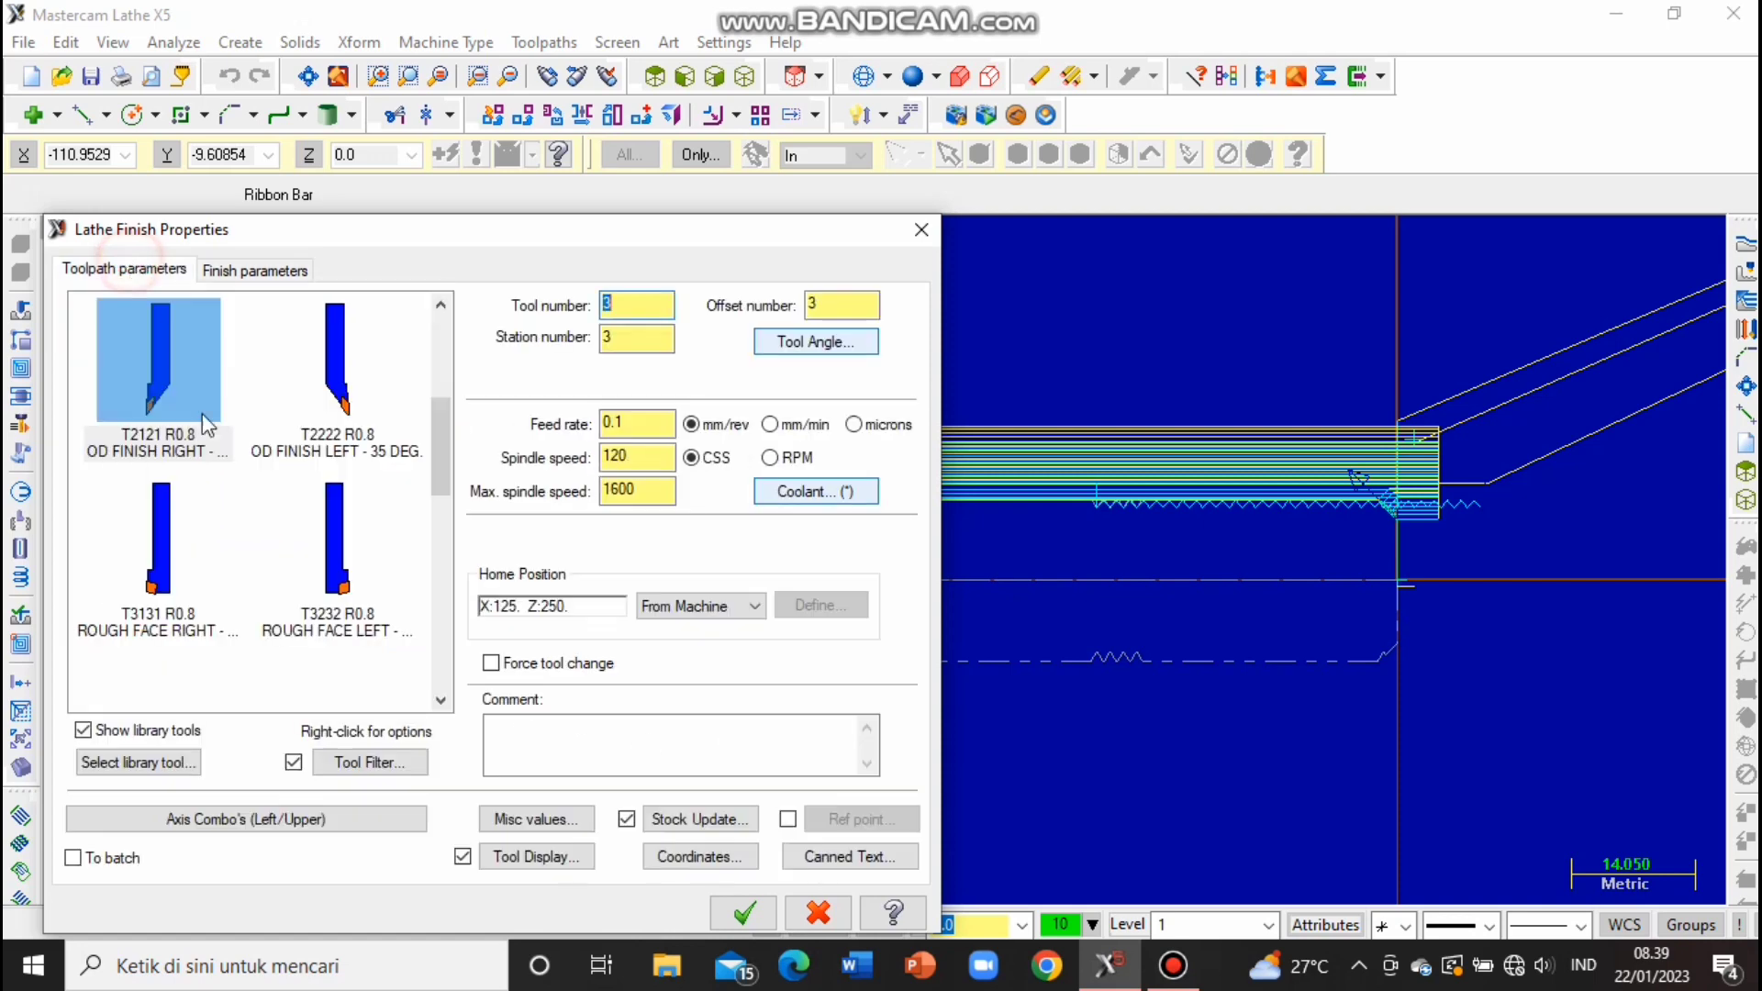
{"action": "left_click", "coordinate": [737, 913]}
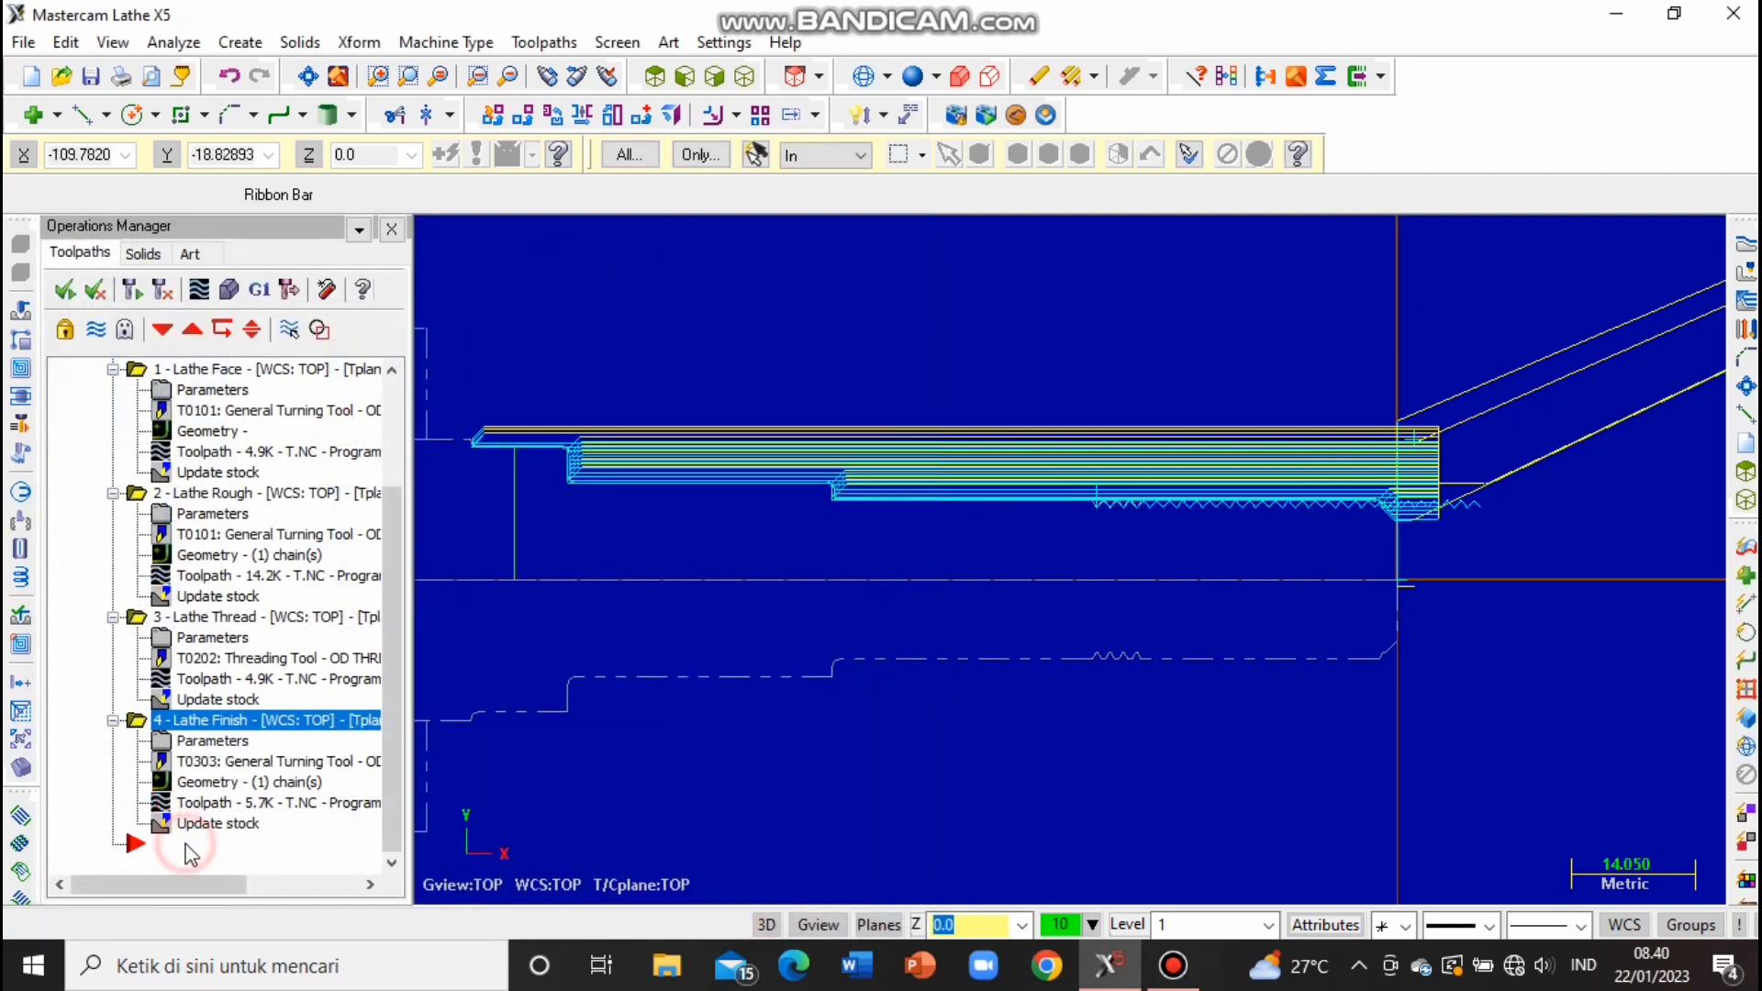
{"action": "scroll", "coordinate": [831, 468], "scroll_direction": "down", "scroll_amount": 3}
{"action": "scroll", "coordinate": [550, 477], "scroll_direction": "up", "scroll_amount": 2}
{"action": "scroll", "coordinate": [515, 474], "scroll_direction": "up", "scroll_amount": 1}
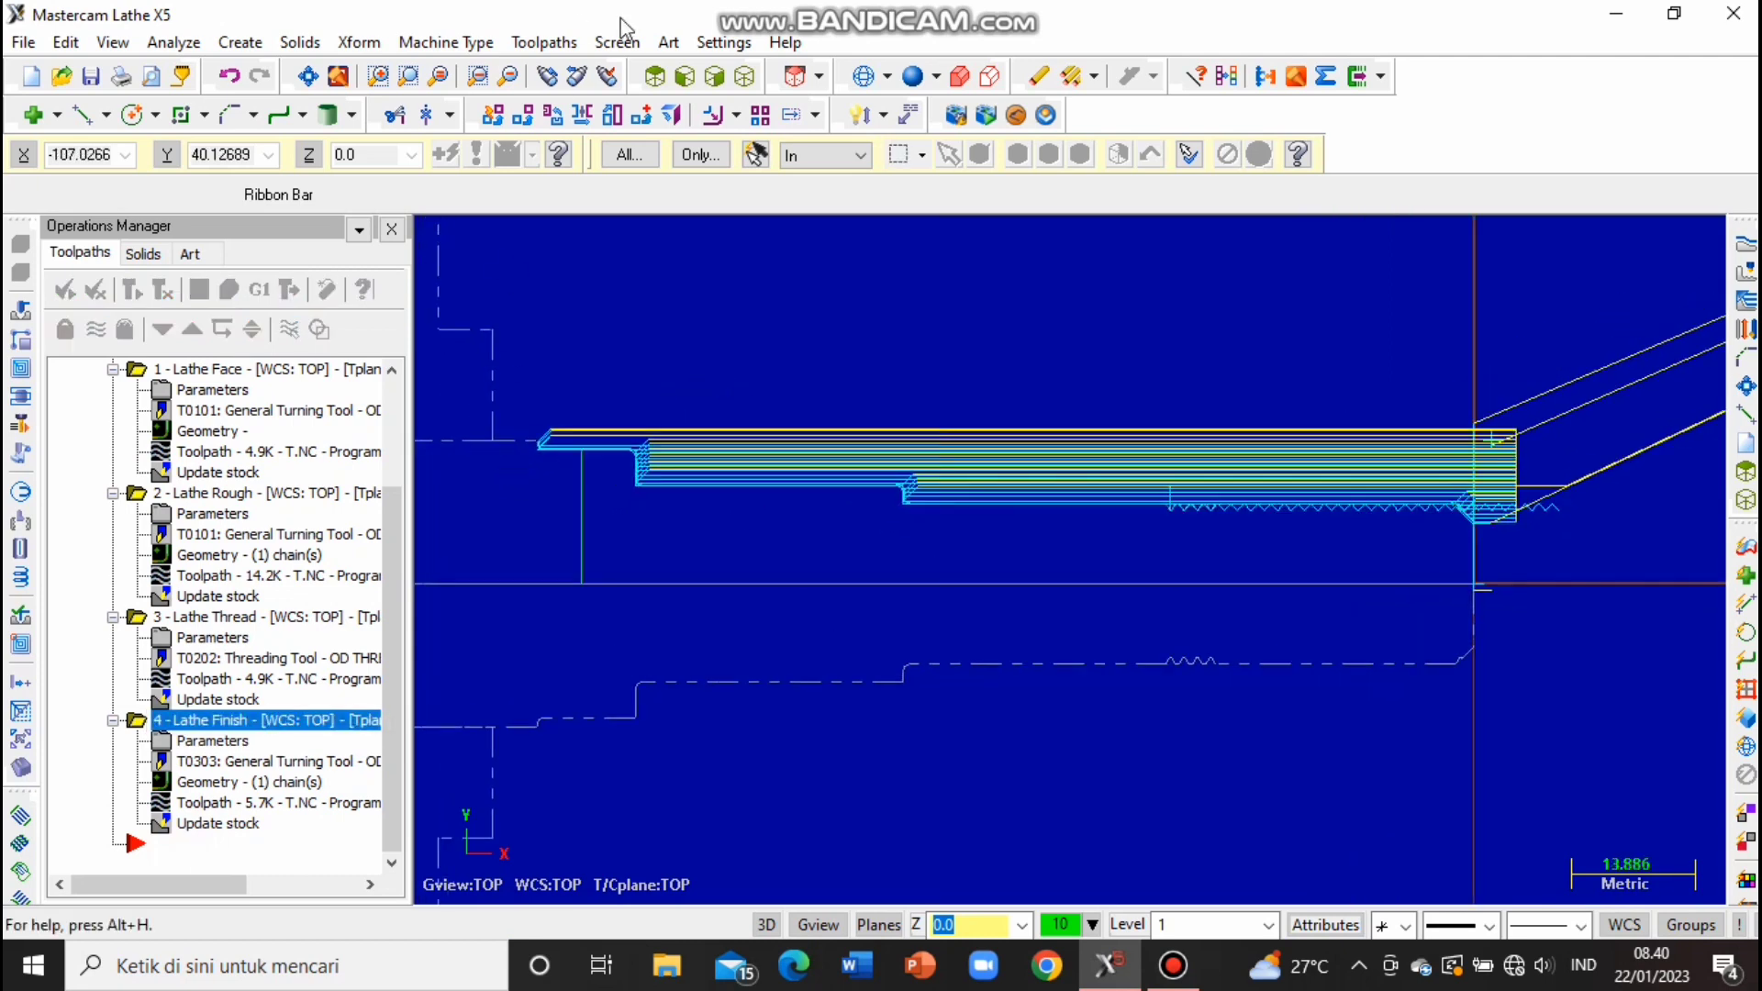
{"action": "left_click", "coordinate": [544, 42]}
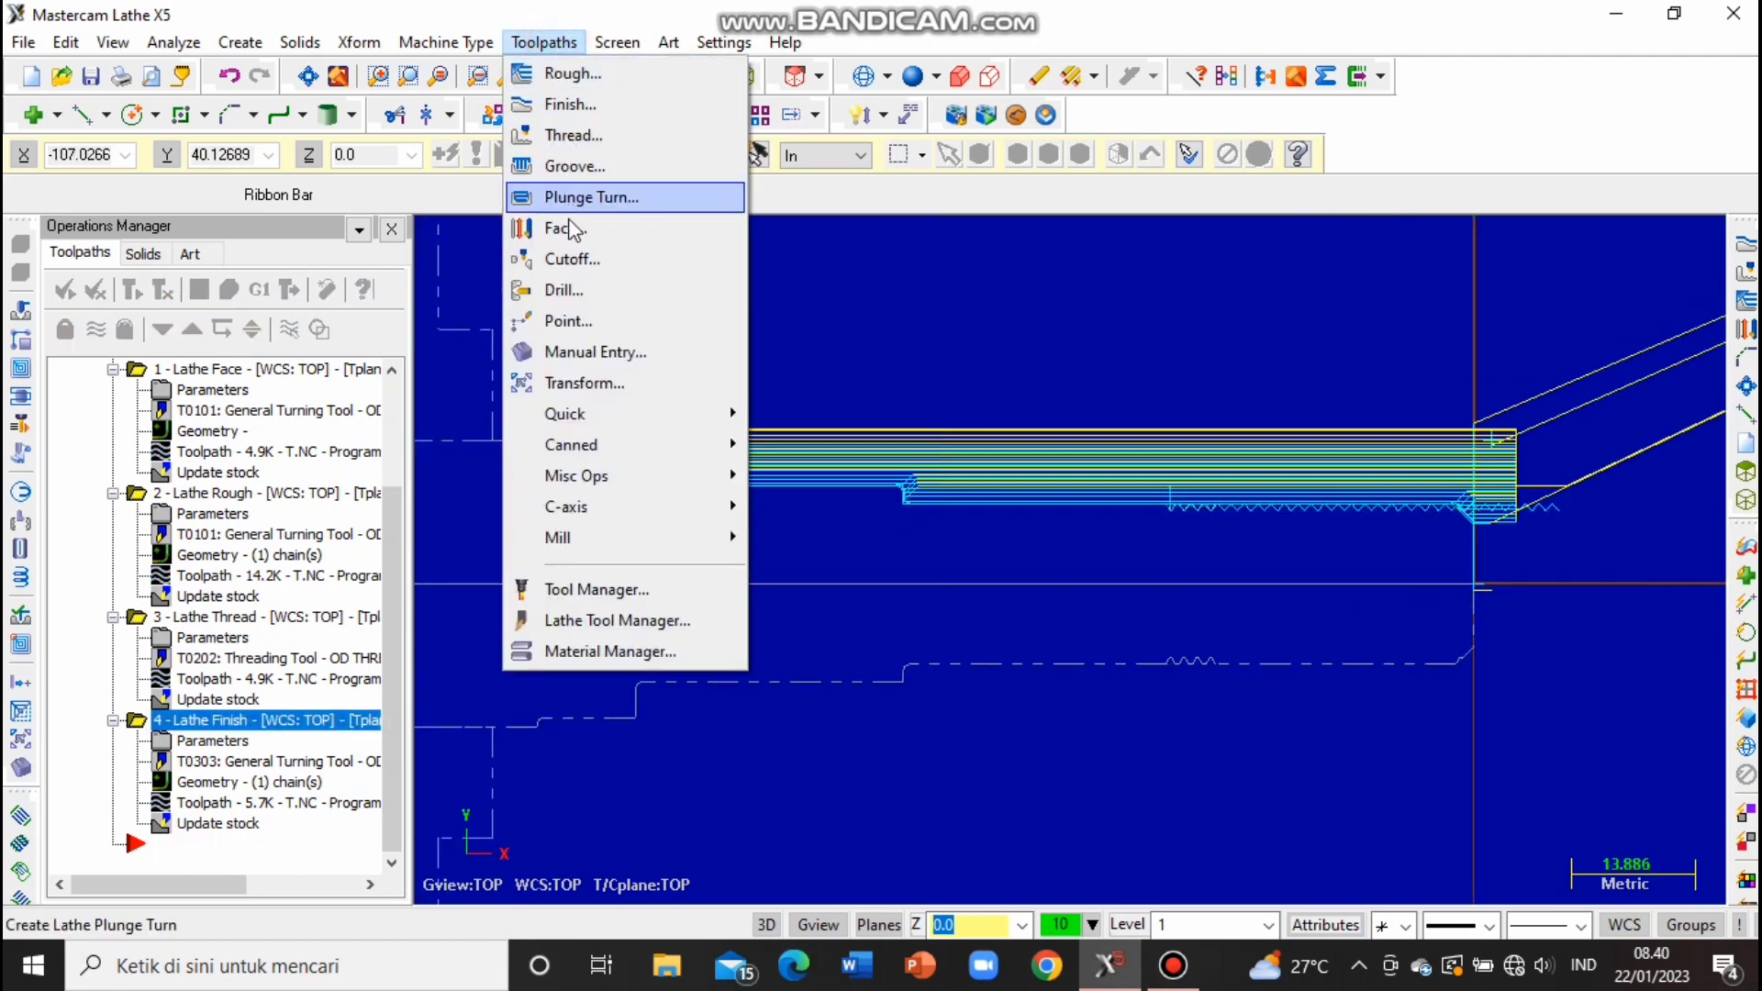
{"action": "left_click", "coordinate": [569, 260]}
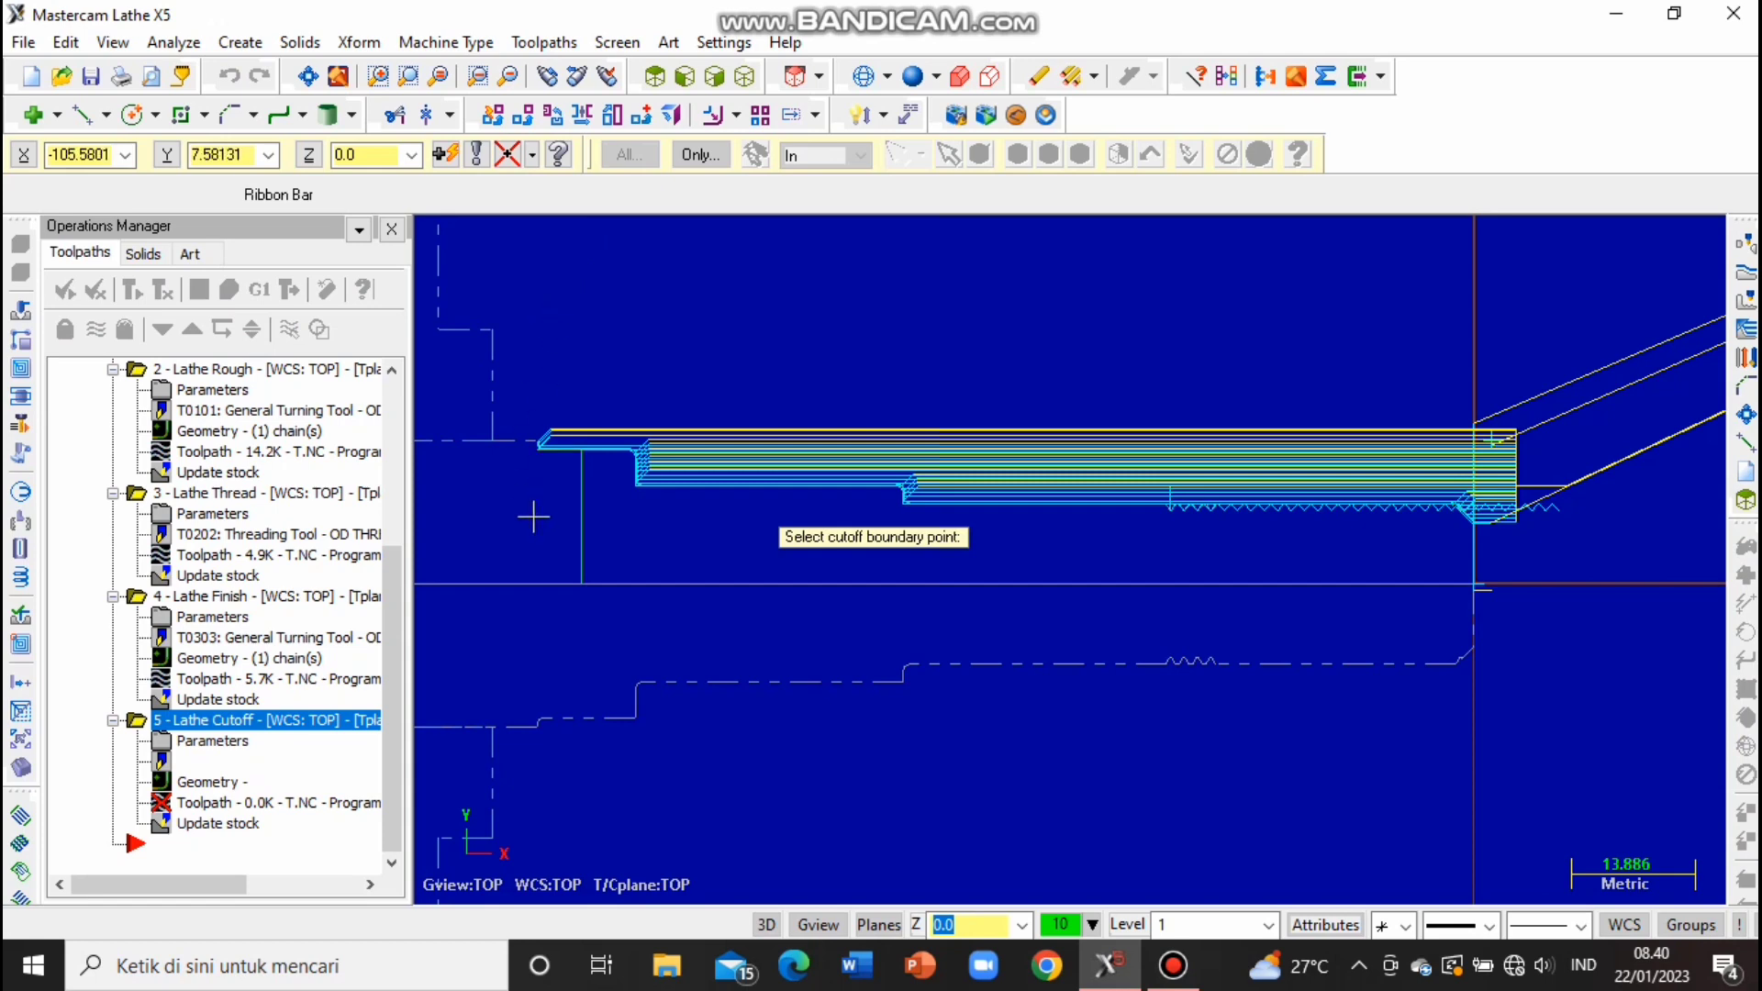
{"action": "left_click", "coordinate": [580, 497]}
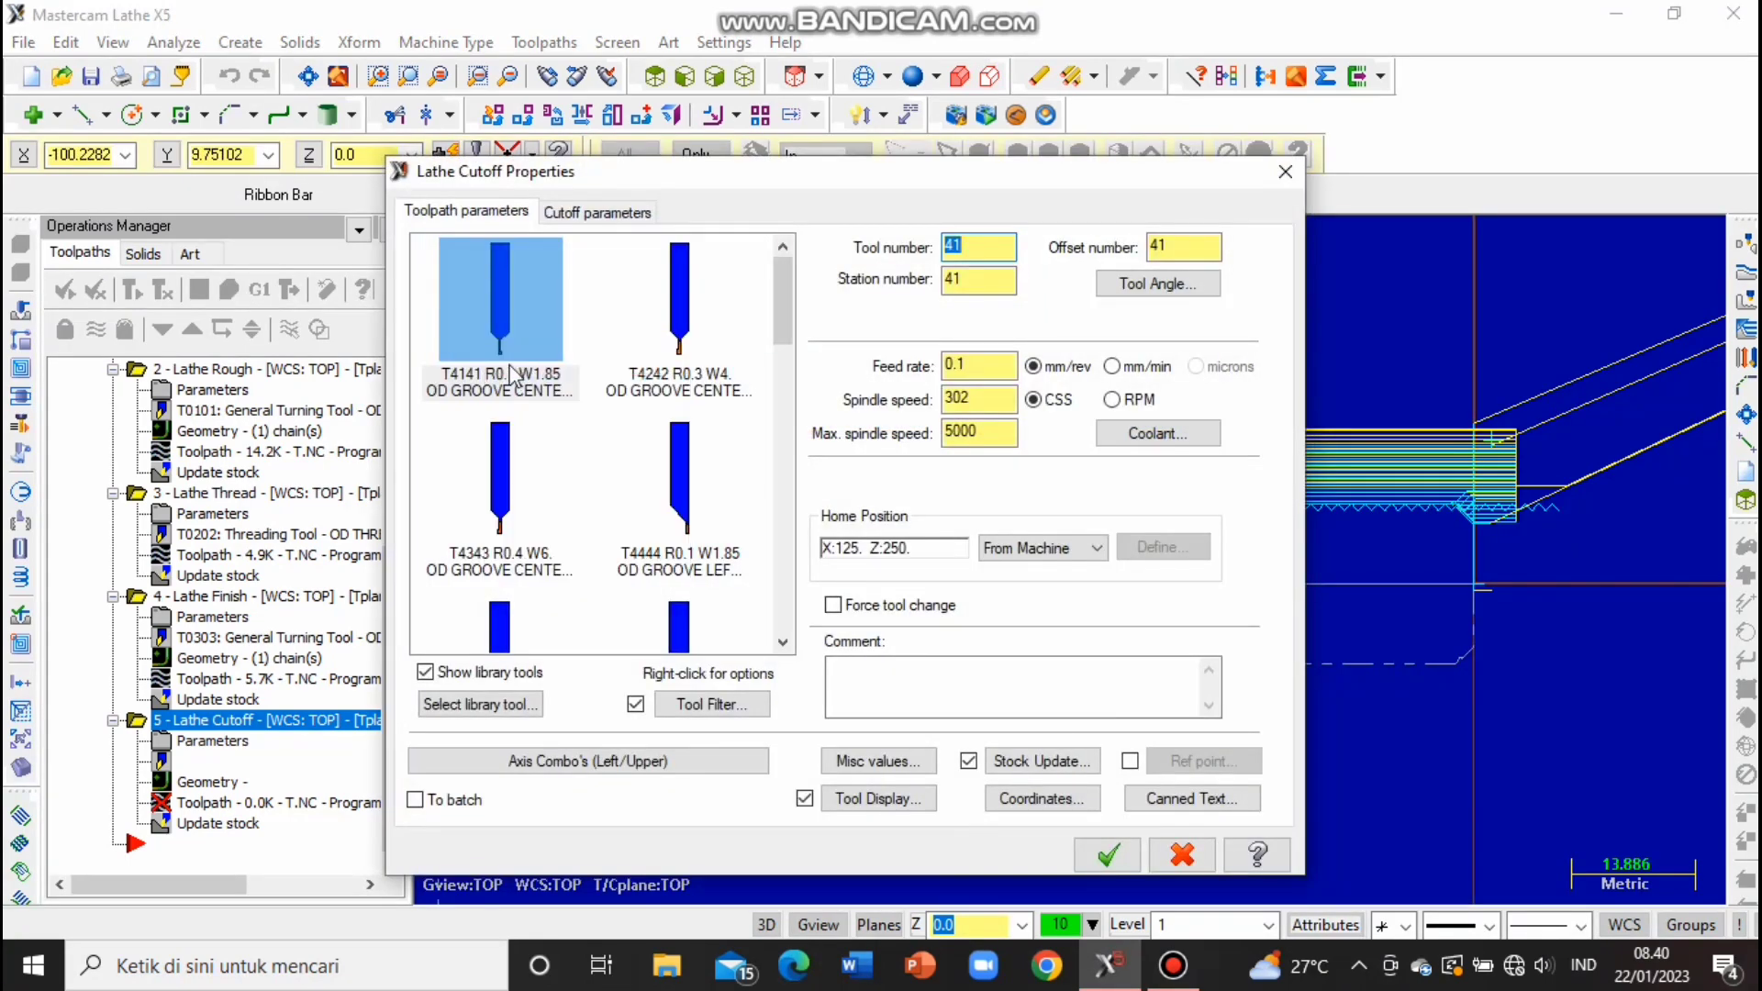
{"action": "key", "text": "Escape"}
{"action": "scroll", "coordinate": [584, 224], "scroll_direction": "up", "scroll_amount": 2}
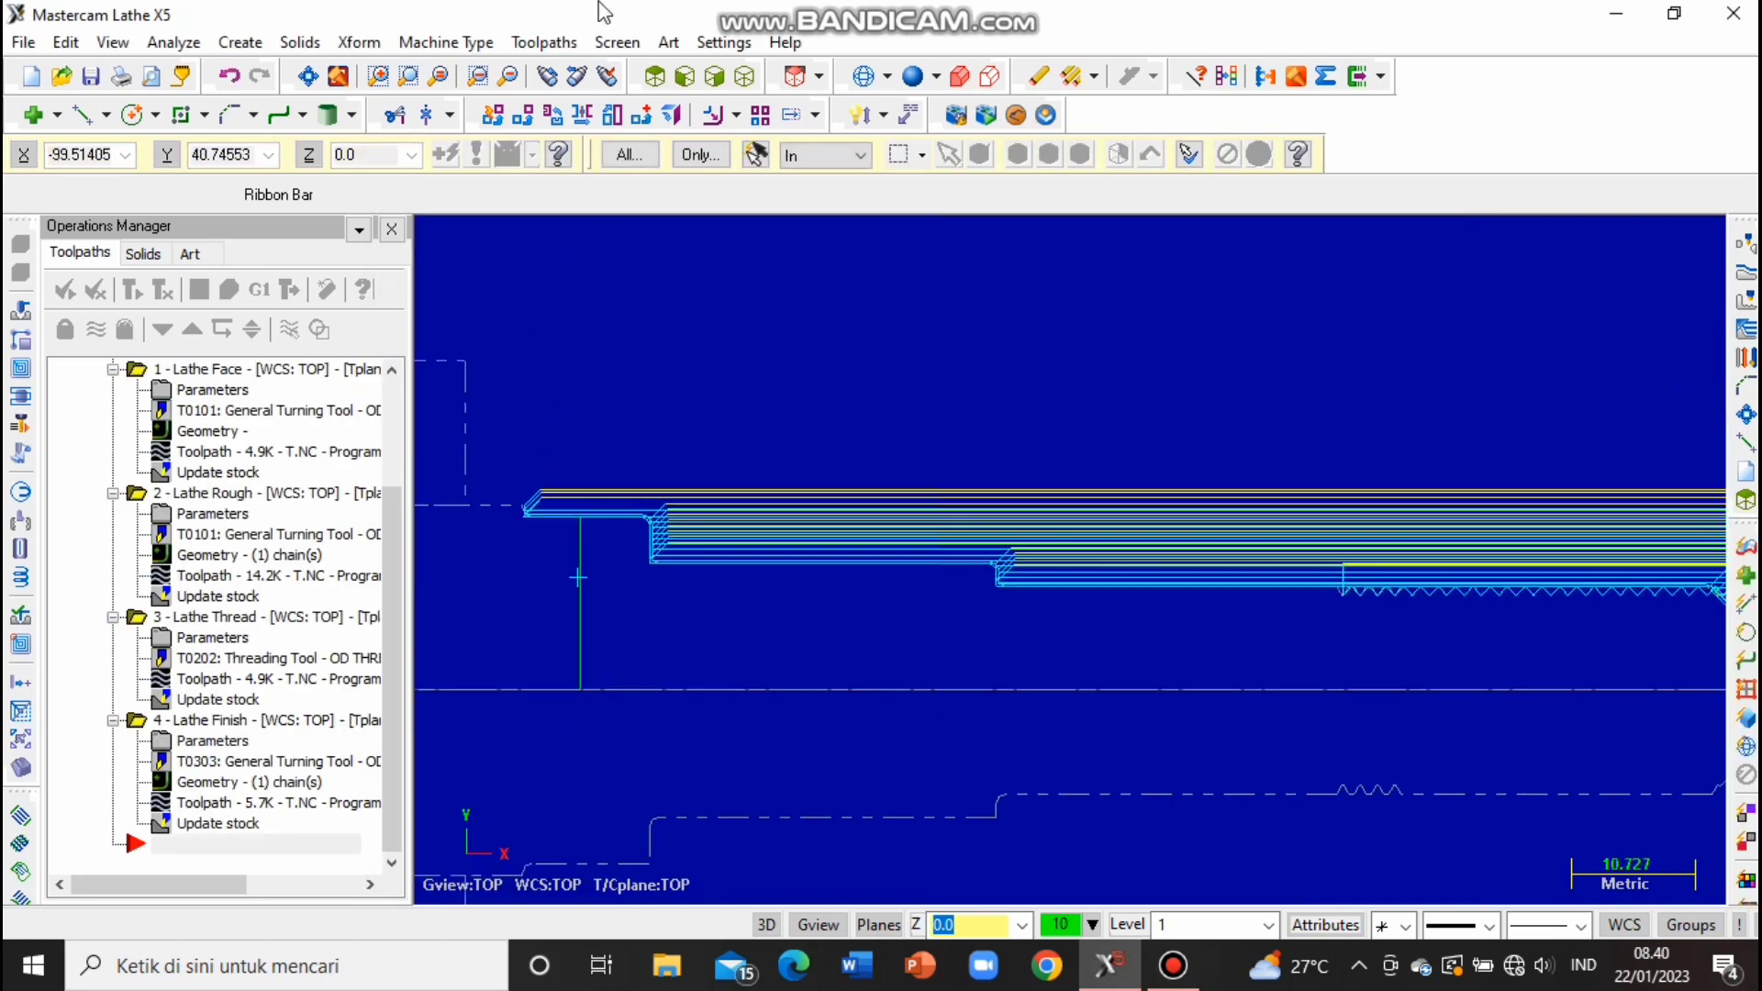
Start a lathe Cutoff toolpath with its boundary point at X -100, Y 15, the upper end of the shaft's rear edge.
{"action": "left_click", "coordinate": [543, 42]}
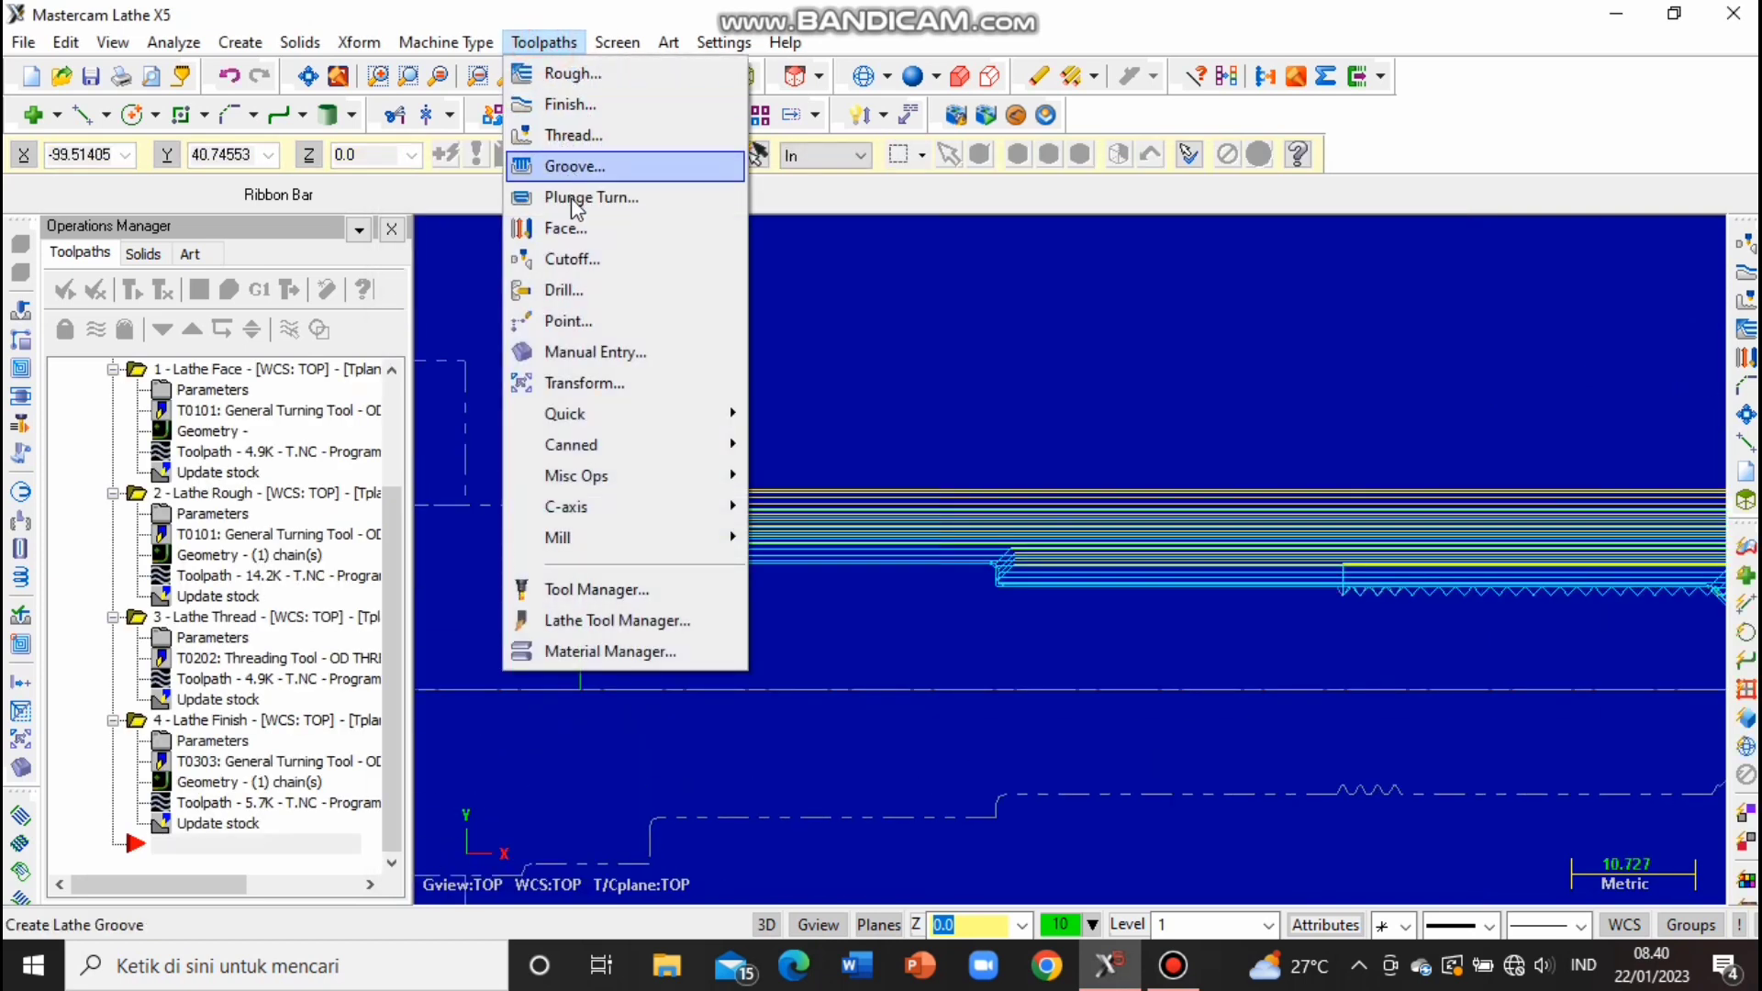
{"action": "left_click", "coordinate": [572, 259]}
{"action": "scroll", "coordinate": [581, 514], "scroll_direction": "up", "scroll_amount": 5}
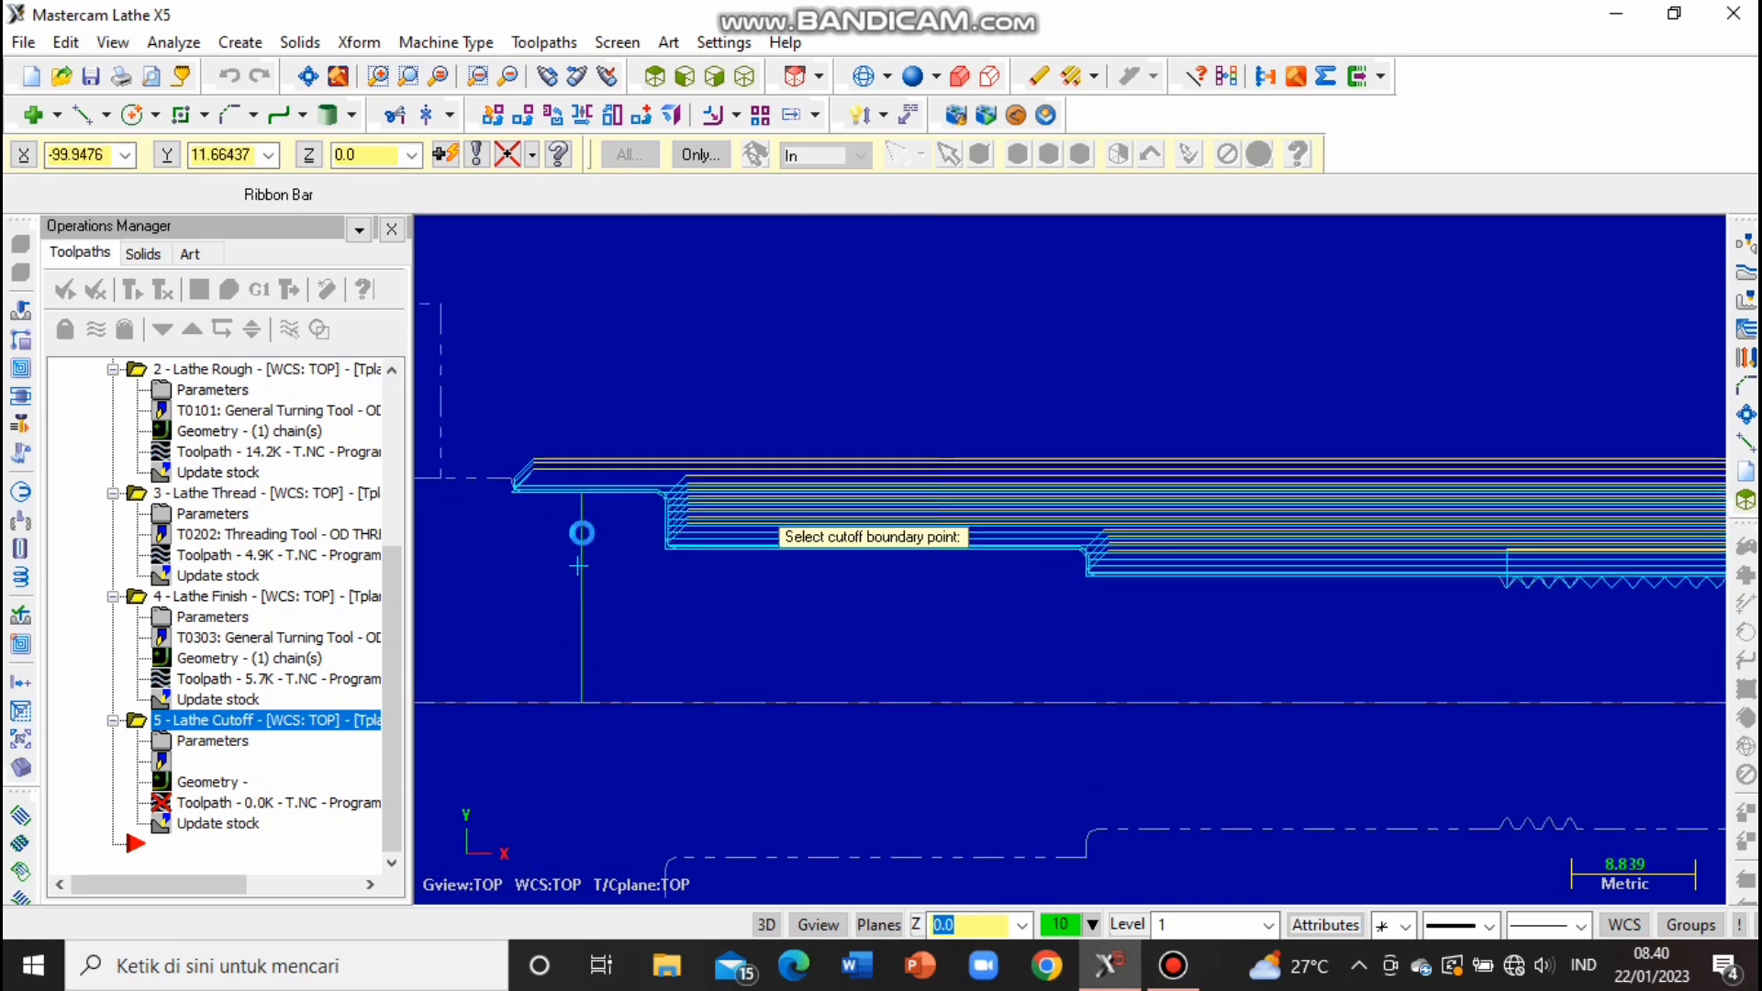
{"action": "left_click", "coordinate": [581, 467]}
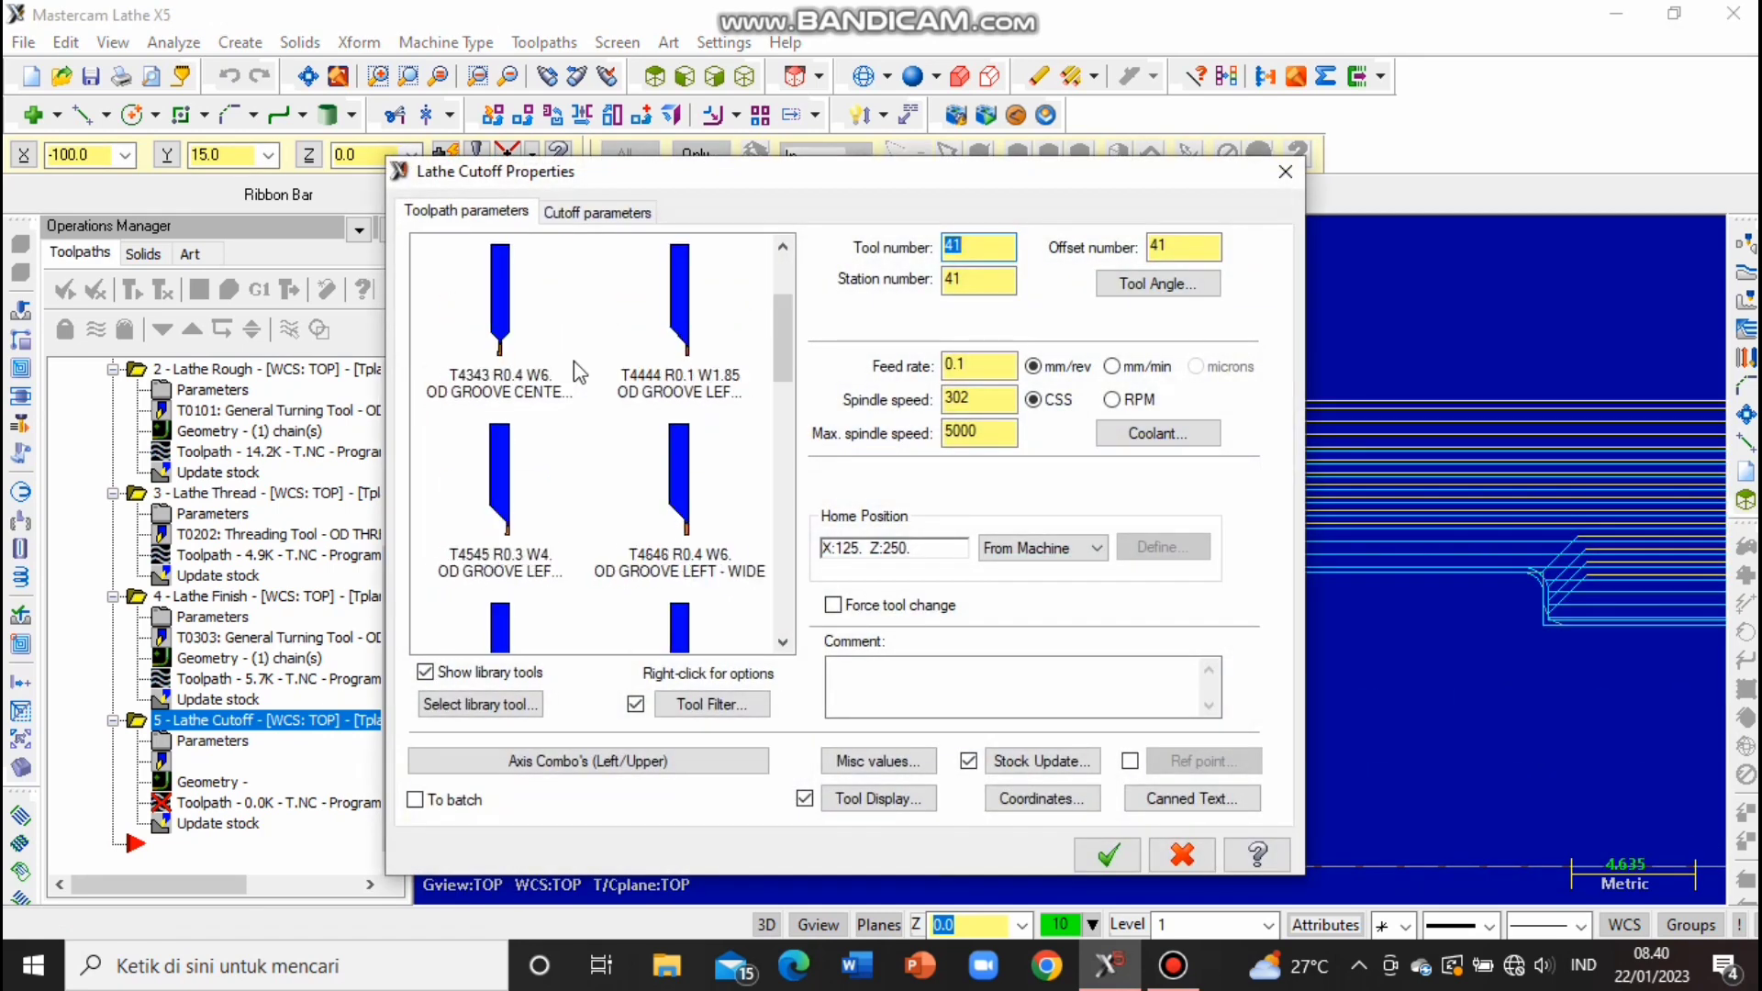
Base the cutoff tool on T4747 R0.1 W1.85 OD groove right narrow, with insert width D 3.0 and length E 20.
{"action": "scroll", "coordinate": [554, 542], "scroll_direction": "down", "scroll_amount": 2}
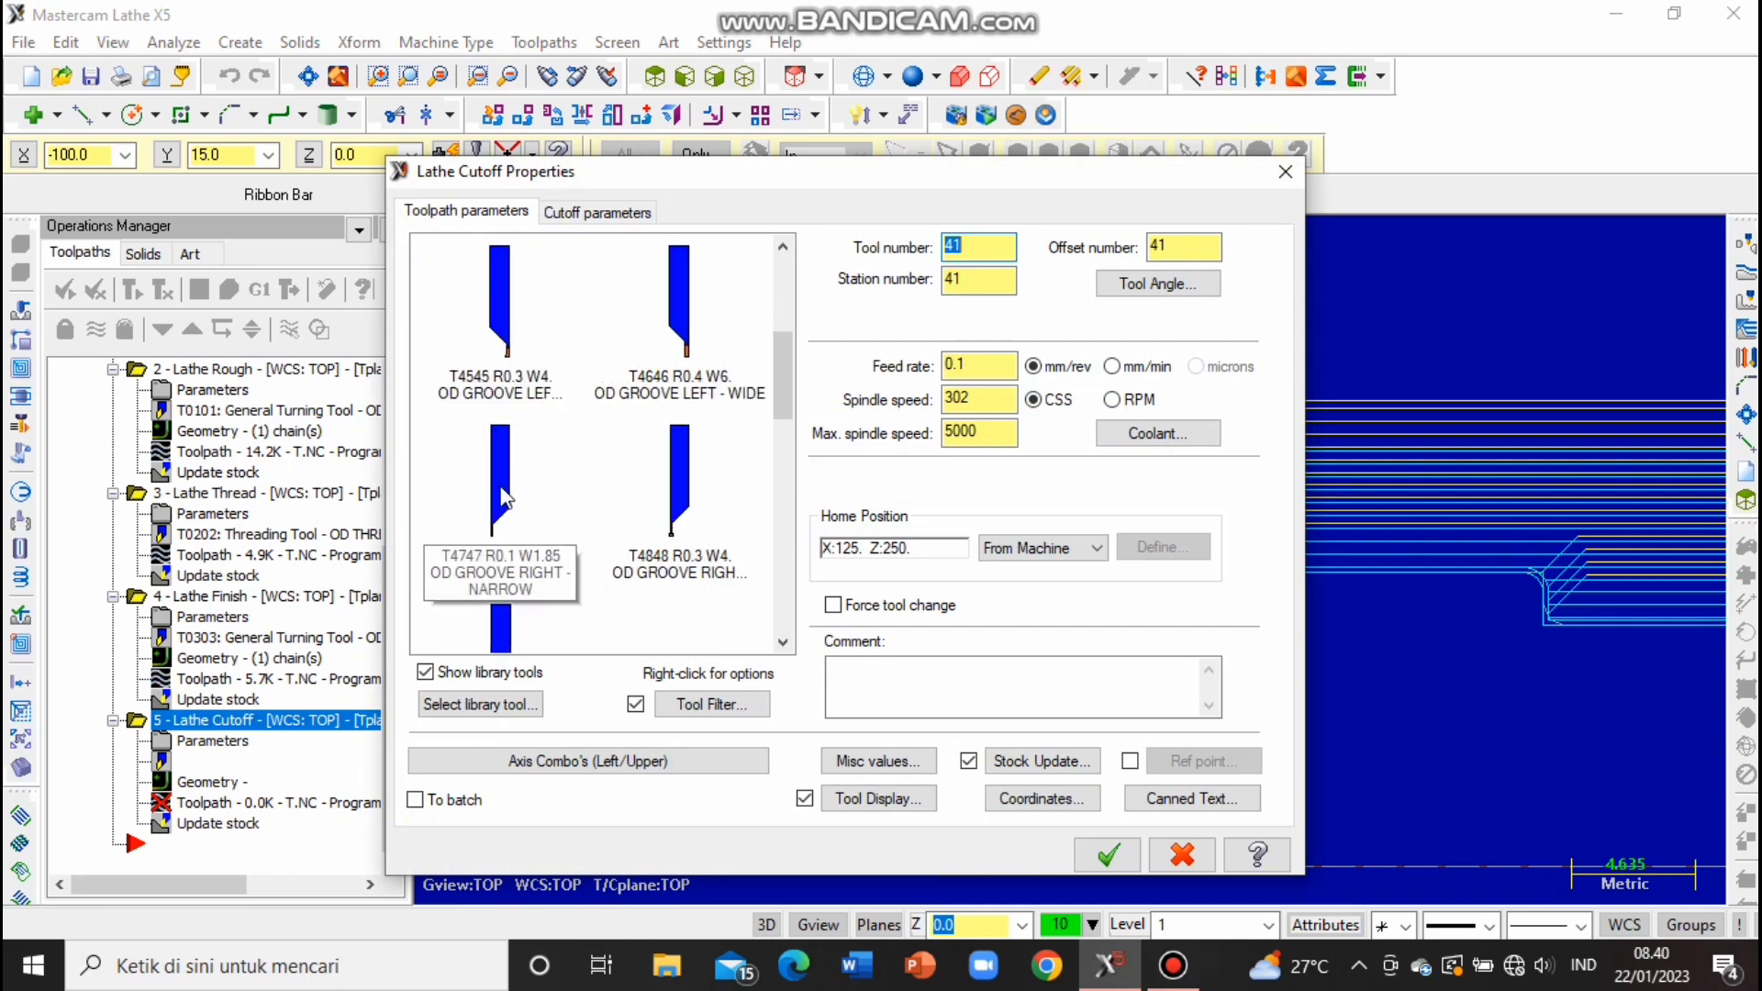
{"action": "scroll", "coordinate": [506, 505], "scroll_direction": "down", "scroll_amount": 1}
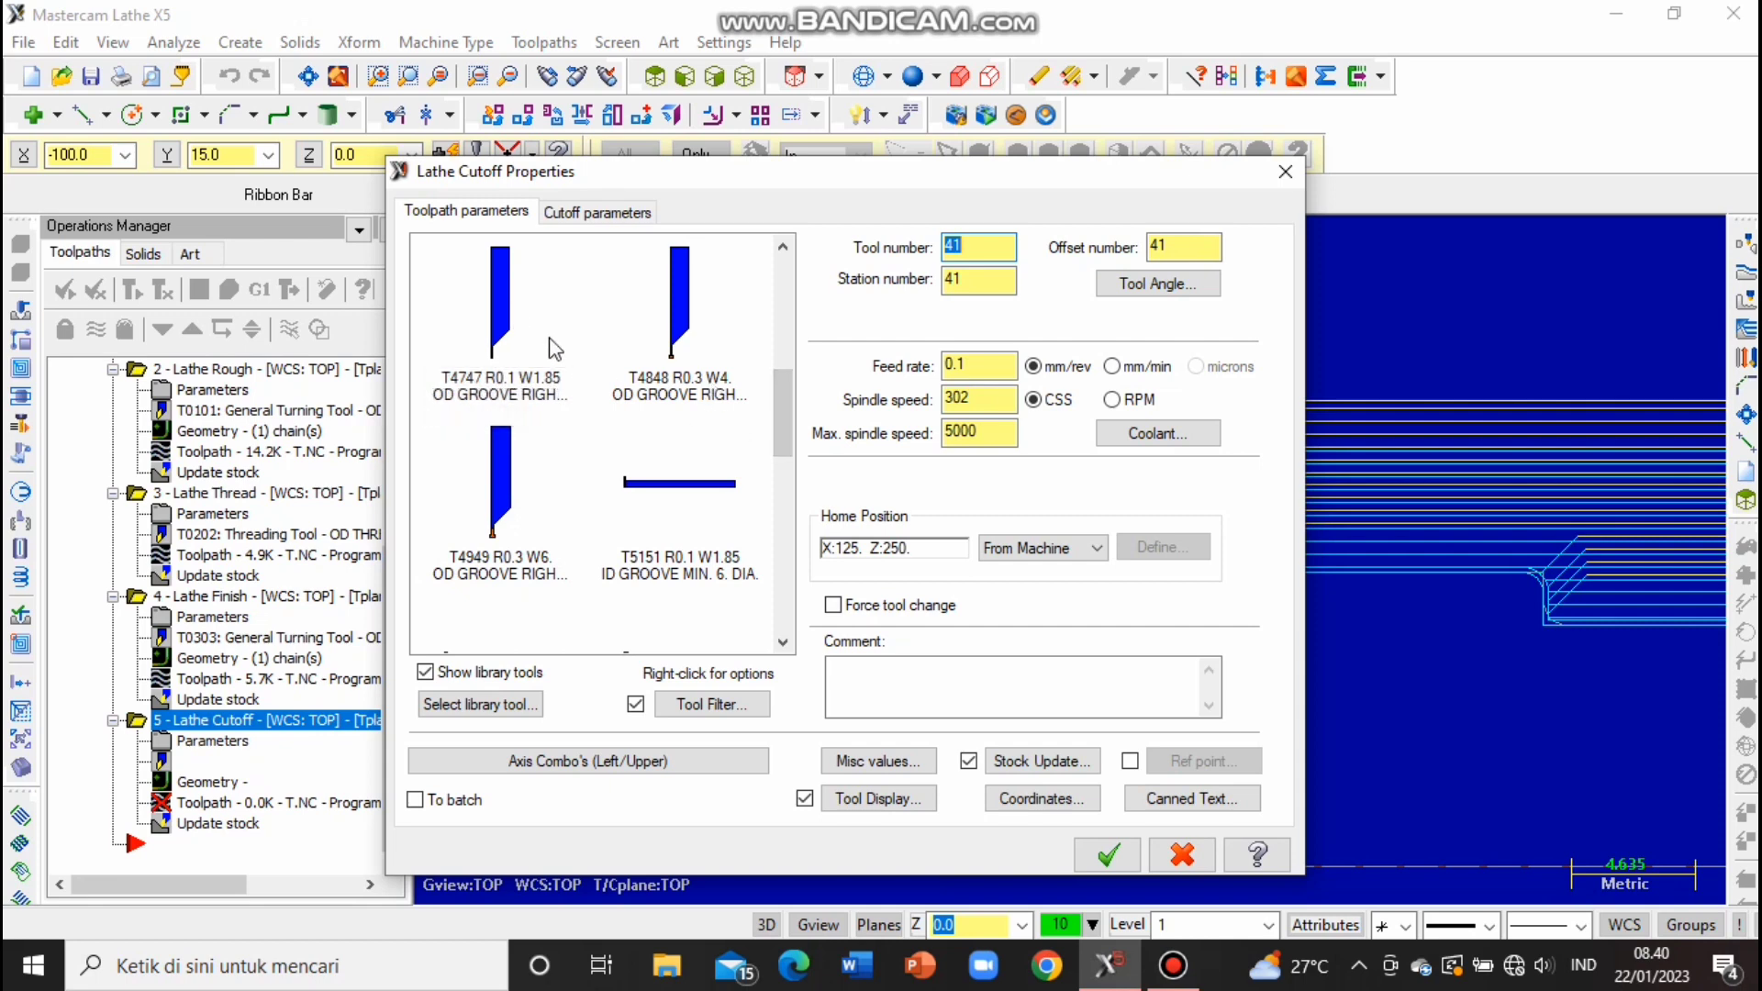
{"action": "double_click", "coordinate": [491, 321]}
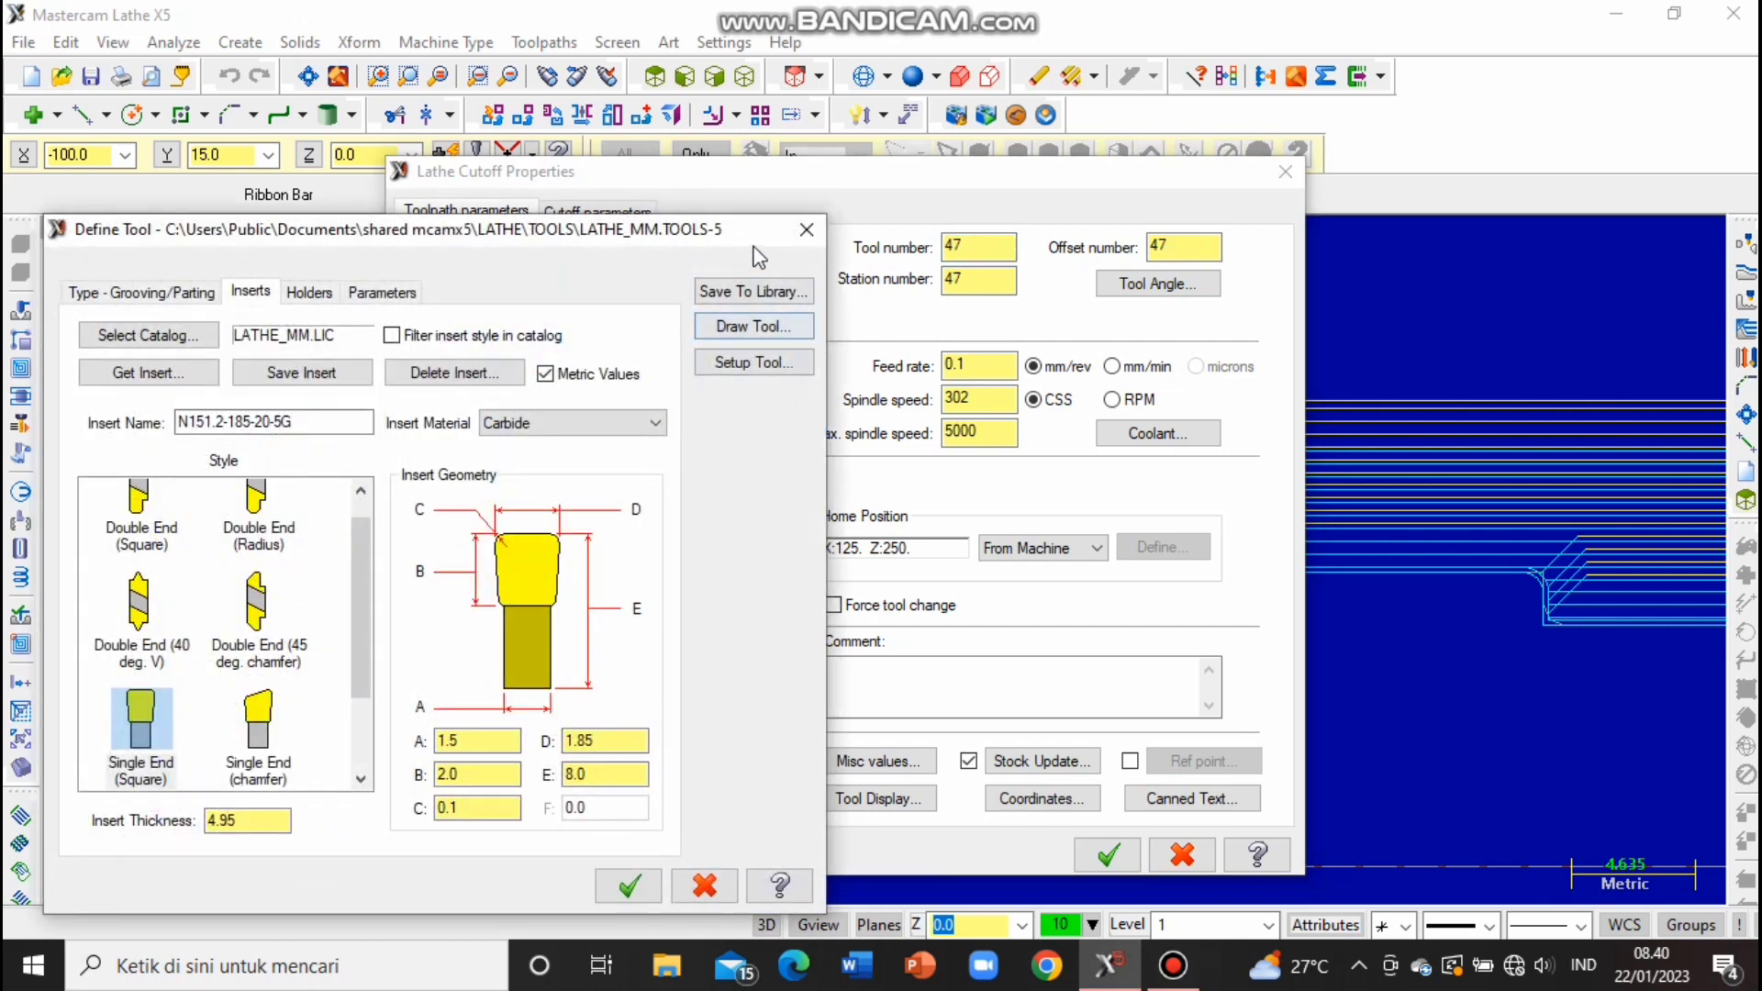
{"action": "double_click", "coordinate": [438, 744]}
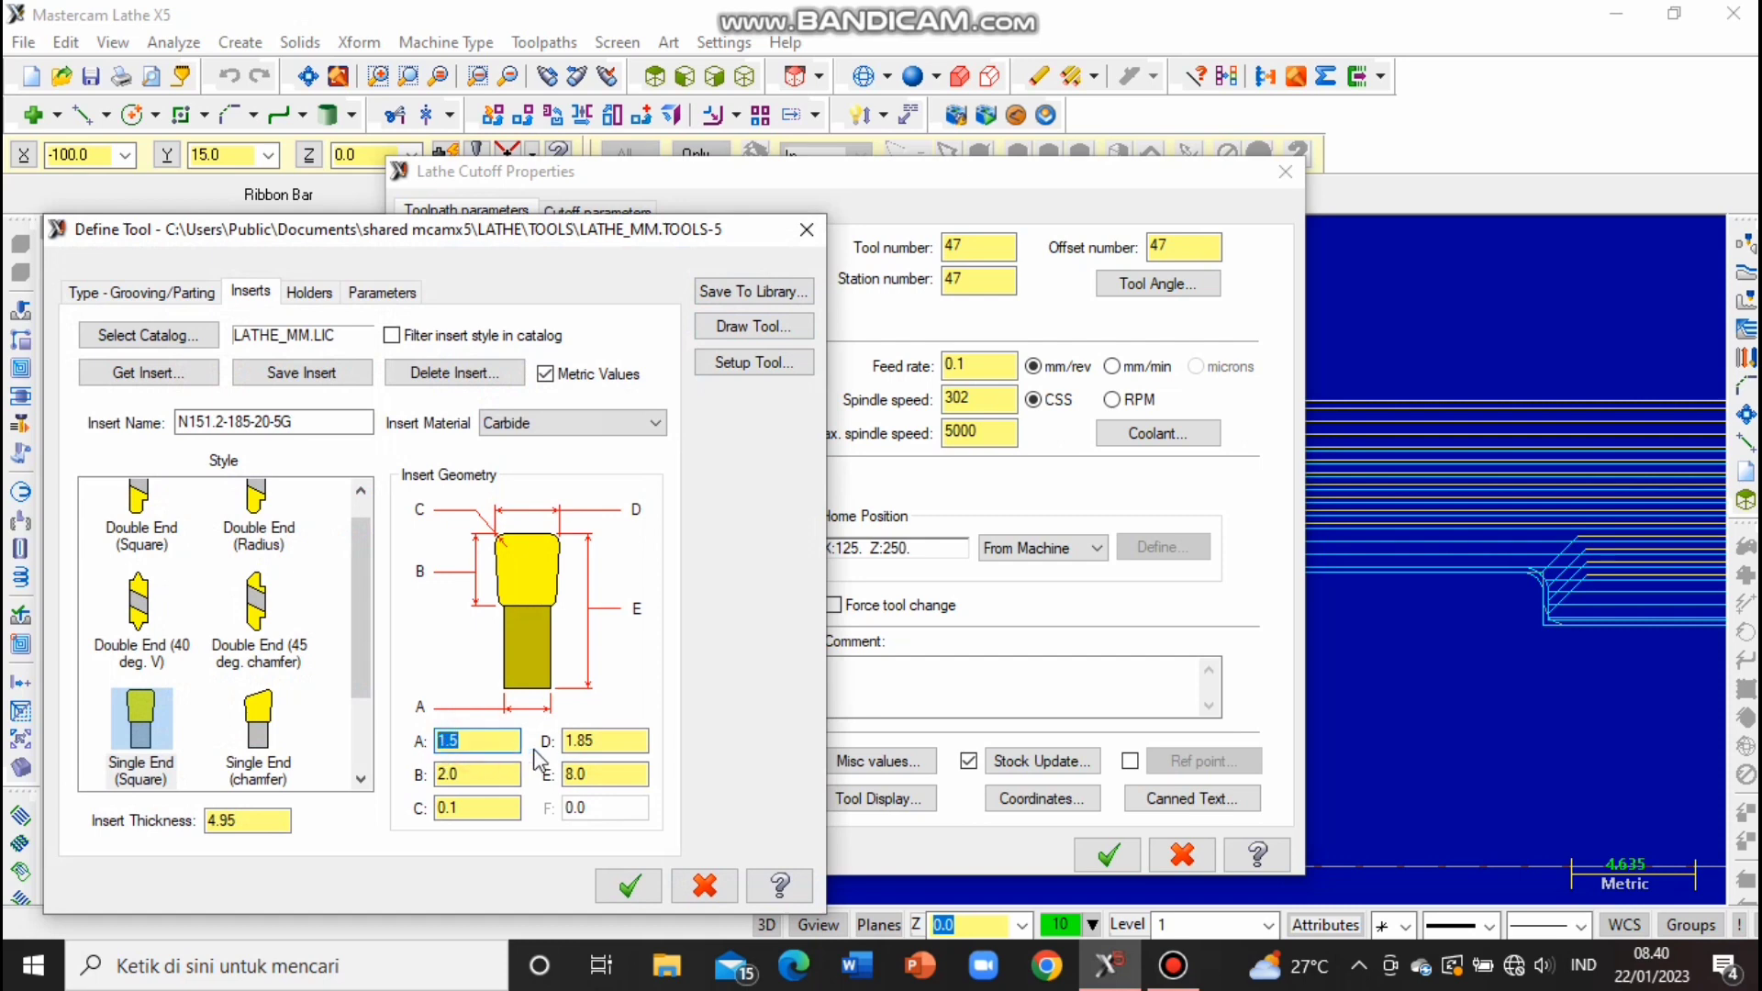
{"action": "double_click", "coordinate": [567, 746]}
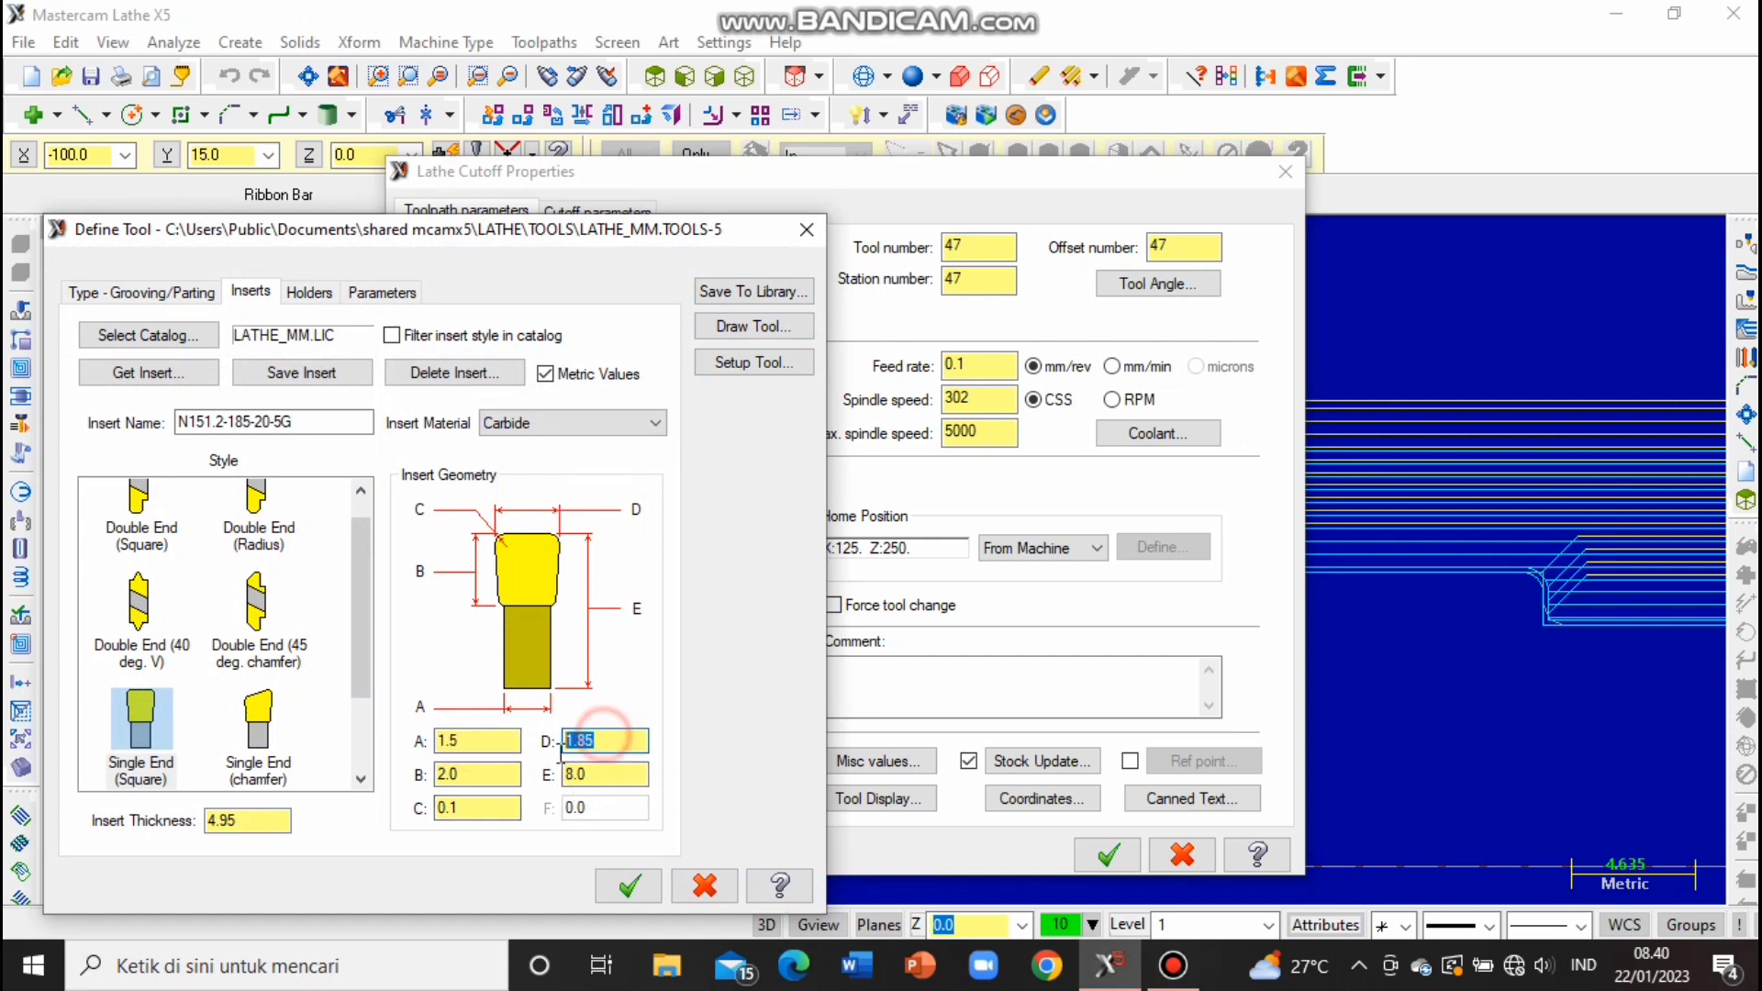
{"action": "double_click", "coordinate": [592, 774]}
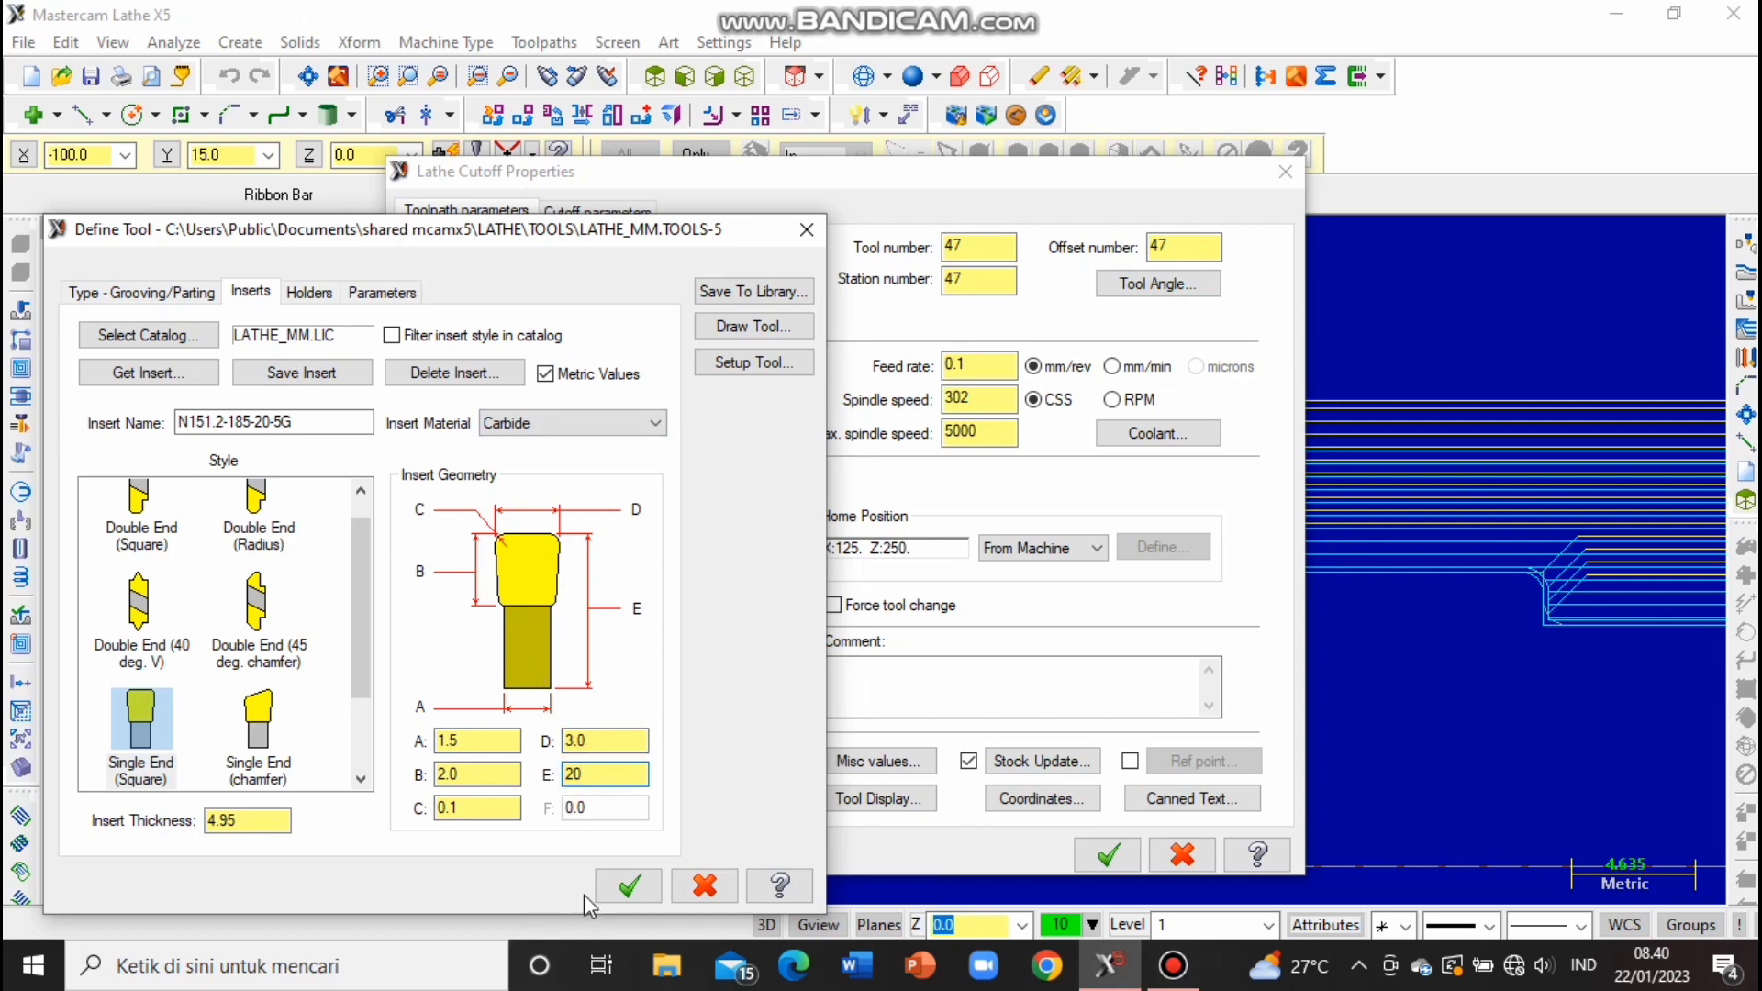
{"action": "left_click", "coordinate": [626, 885]}
Set the cutoff tool's tool, station and offset numbers to 4.
{"action": "double_click", "coordinate": [965, 246]}
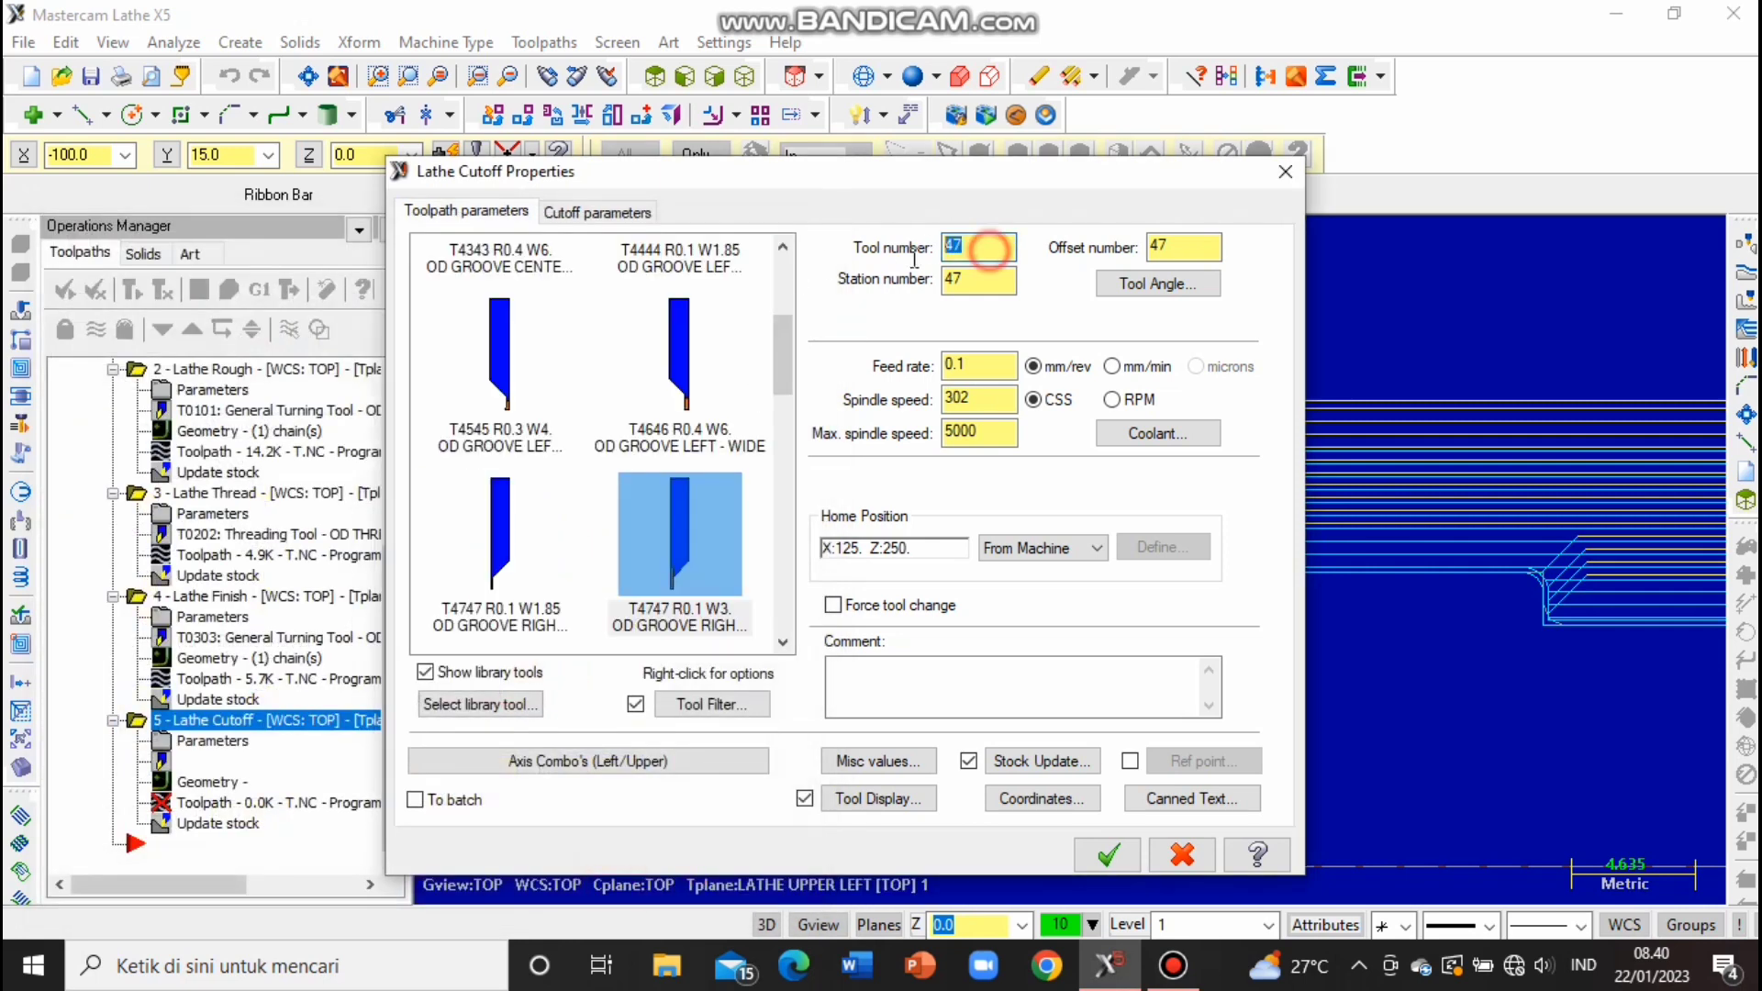
{"action": "type", "text": "4"}
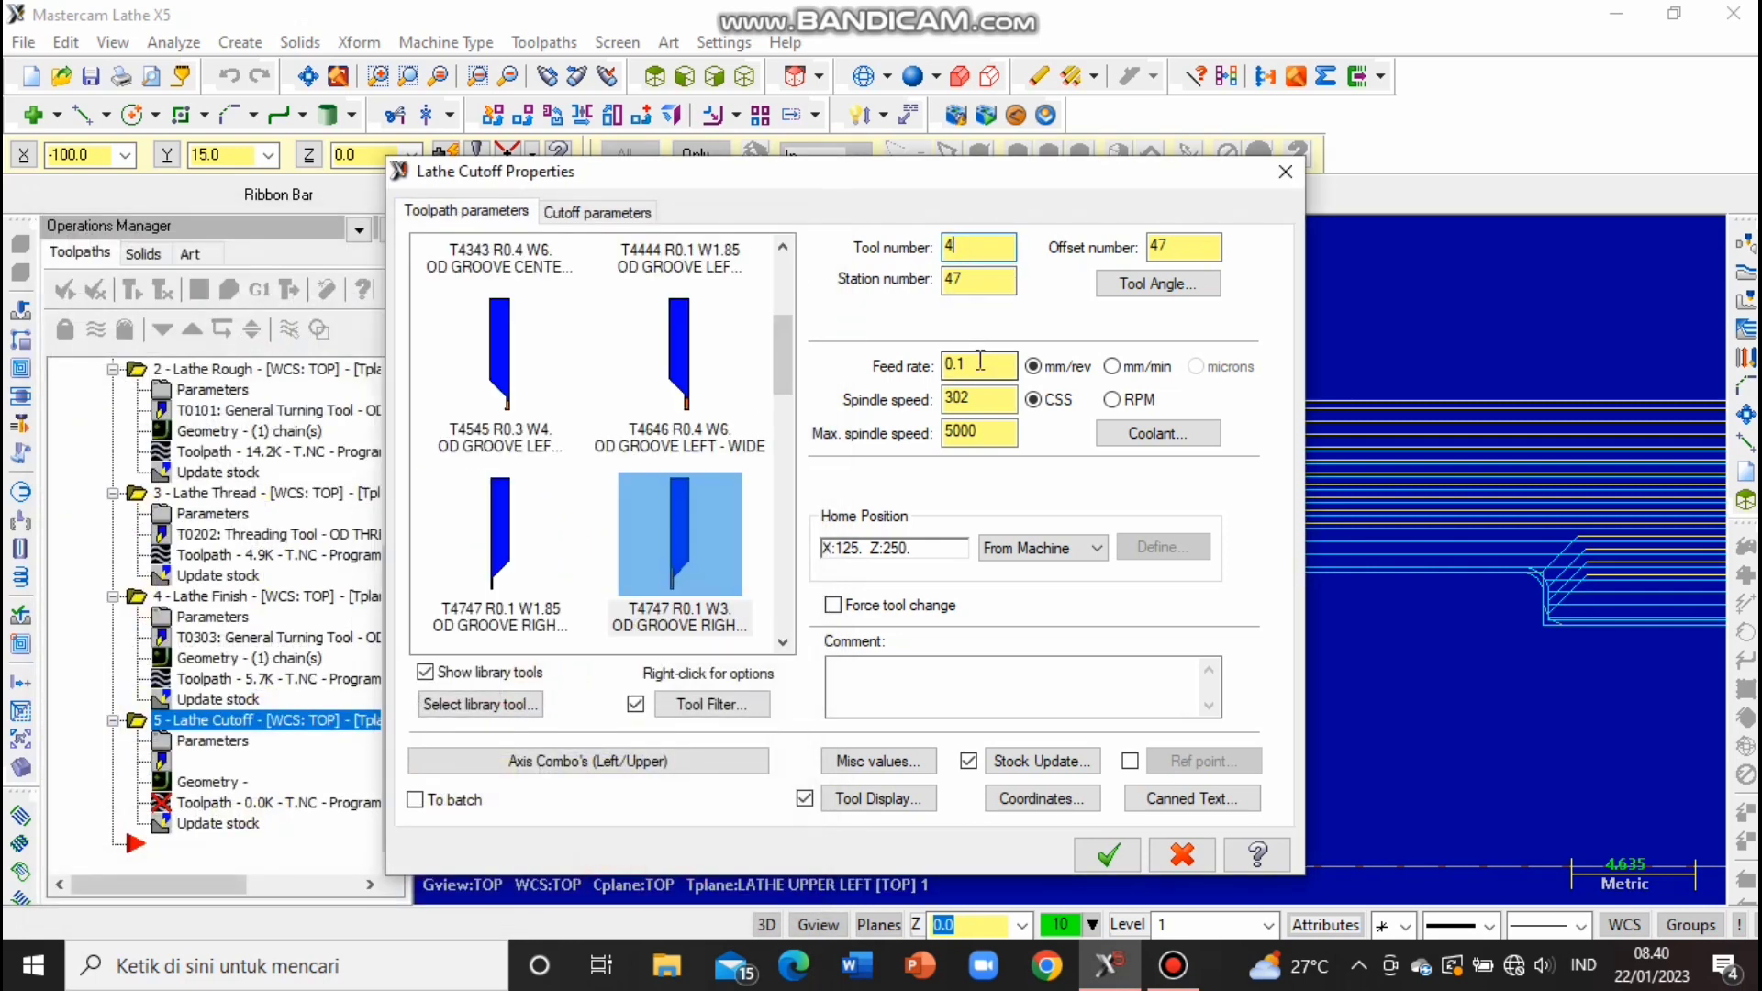
{"action": "double_click", "coordinate": [966, 279]}
{"action": "type", "text": "4"}
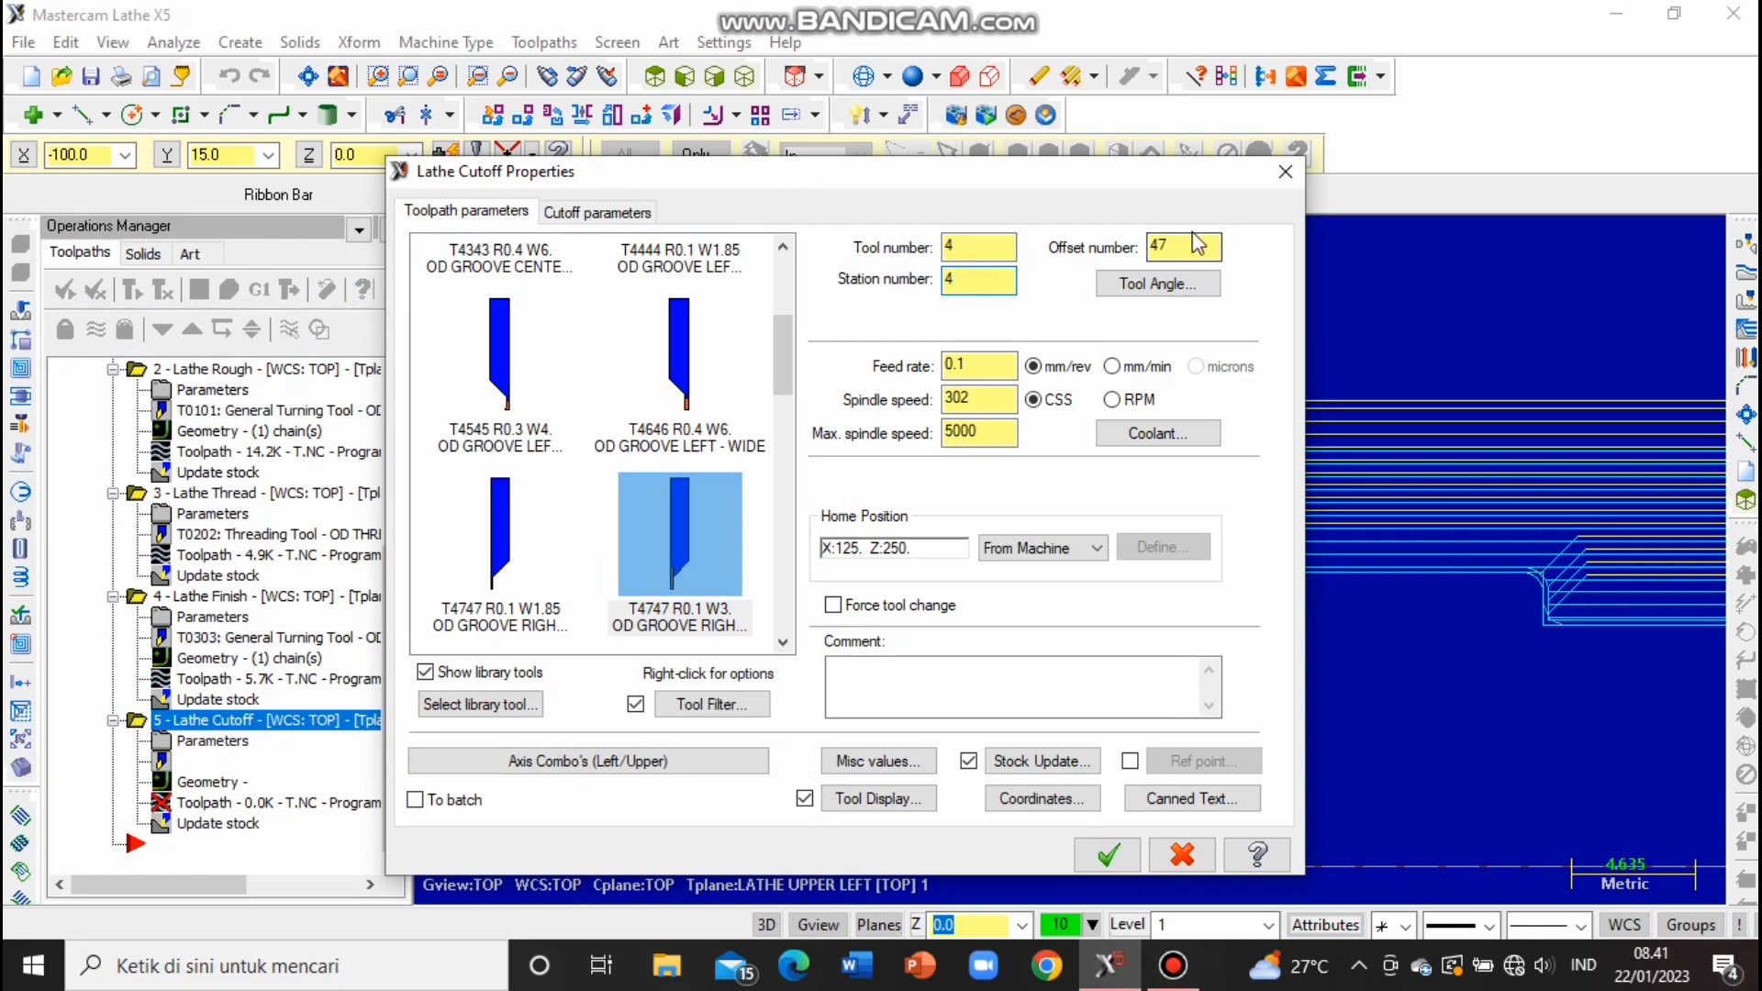
{"action": "double_click", "coordinate": [1198, 244]}
{"action": "type", "text": "4"}
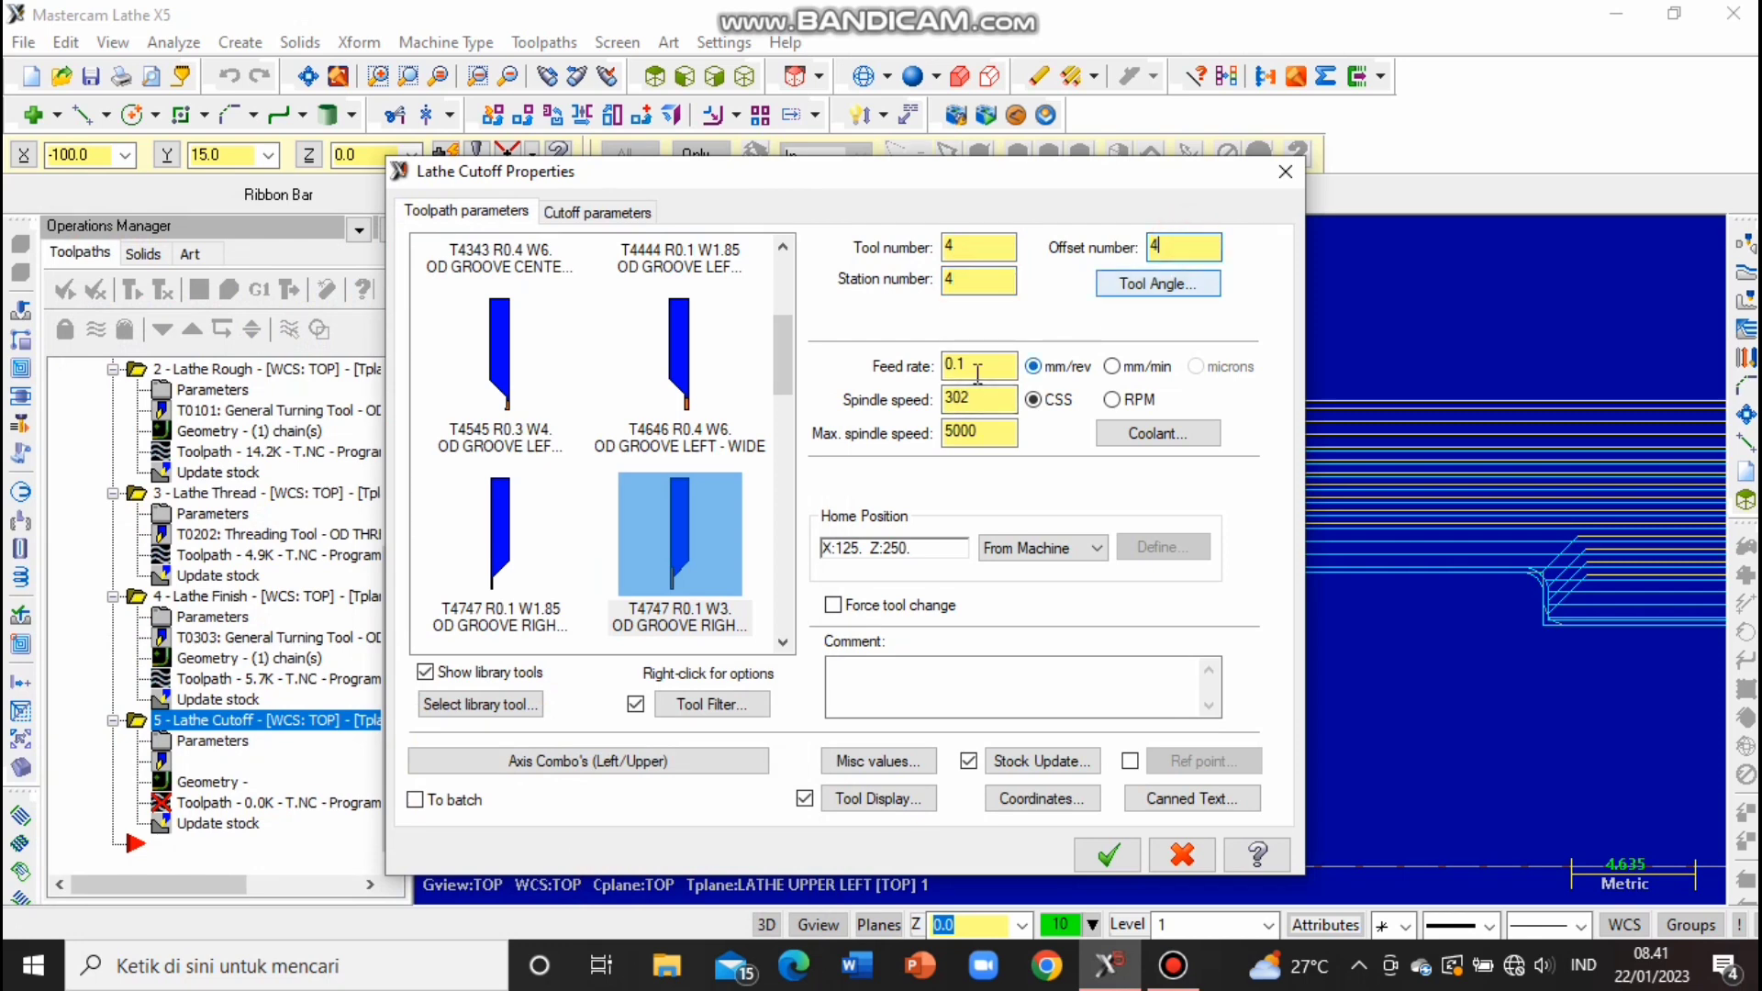
Set the cutoff spindle speed to 80 CSS and maximum spindle speed to 800, with flood coolant on.
{"action": "double_click", "coordinate": [946, 401]}
{"action": "double_click", "coordinate": [954, 433]}
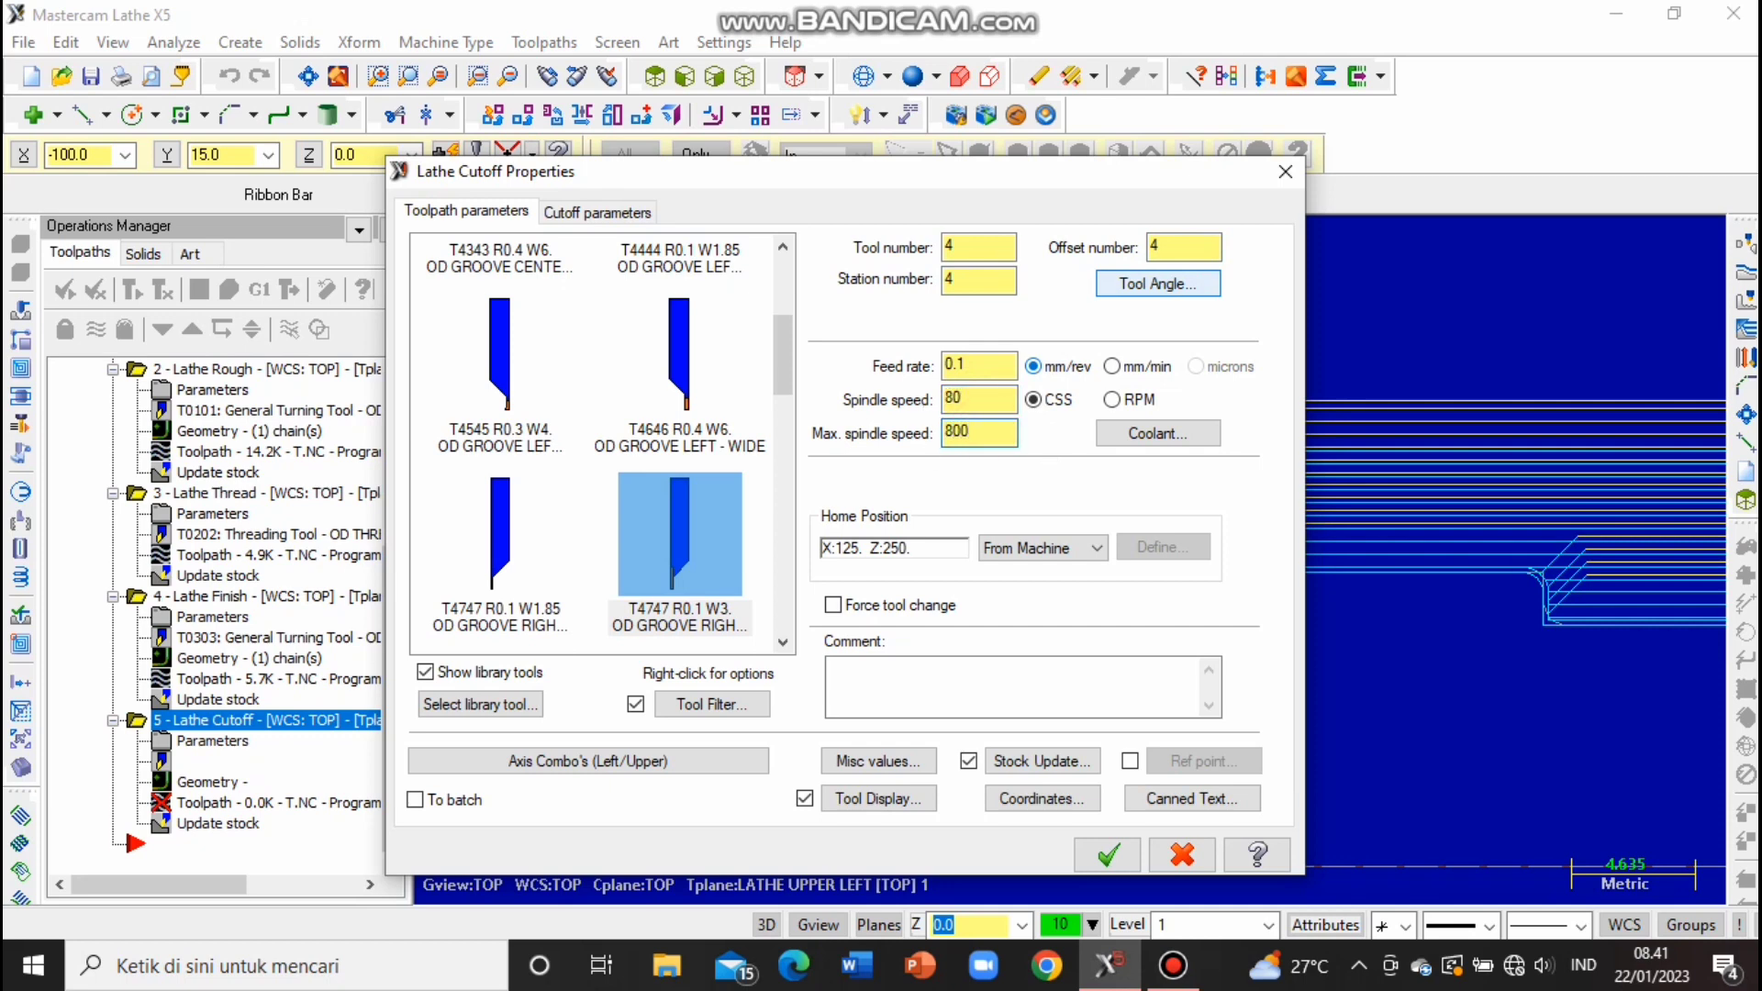
{"action": "type", "text": "800"}
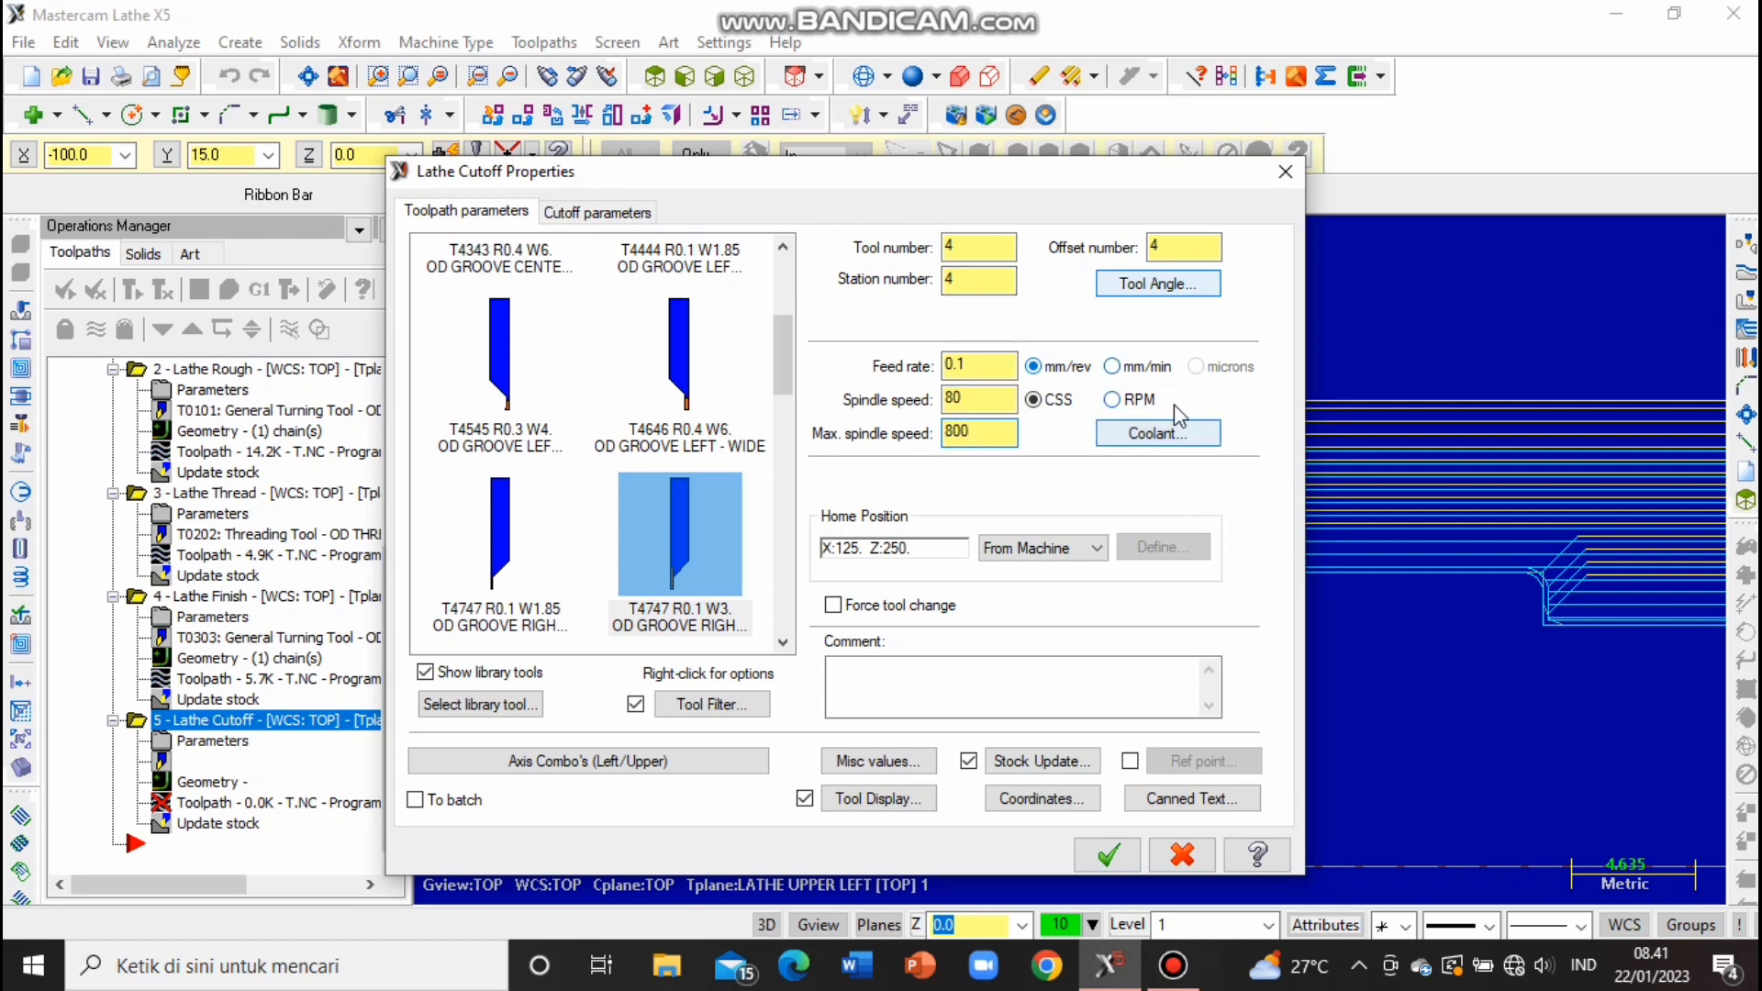
{"action": "left_click", "coordinate": [1171, 433]}
{"action": "left_click", "coordinate": [299, 271]}
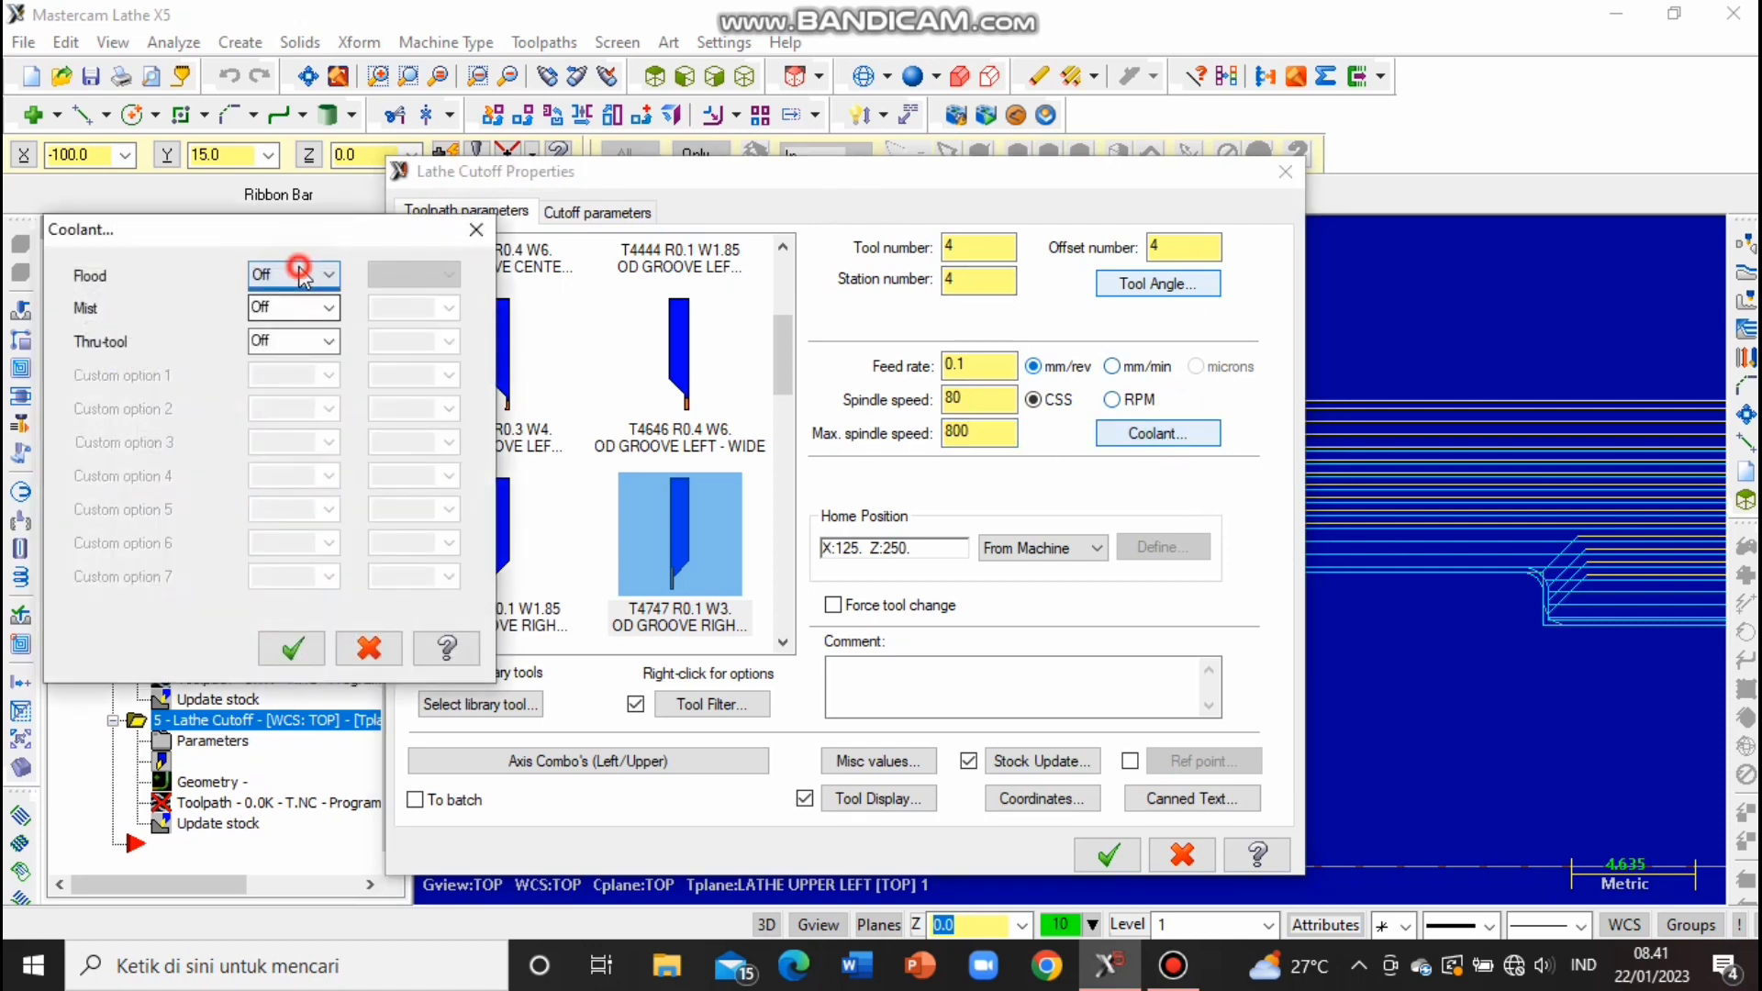
{"action": "left_click", "coordinate": [309, 299]}
{"action": "left_click", "coordinate": [292, 649]}
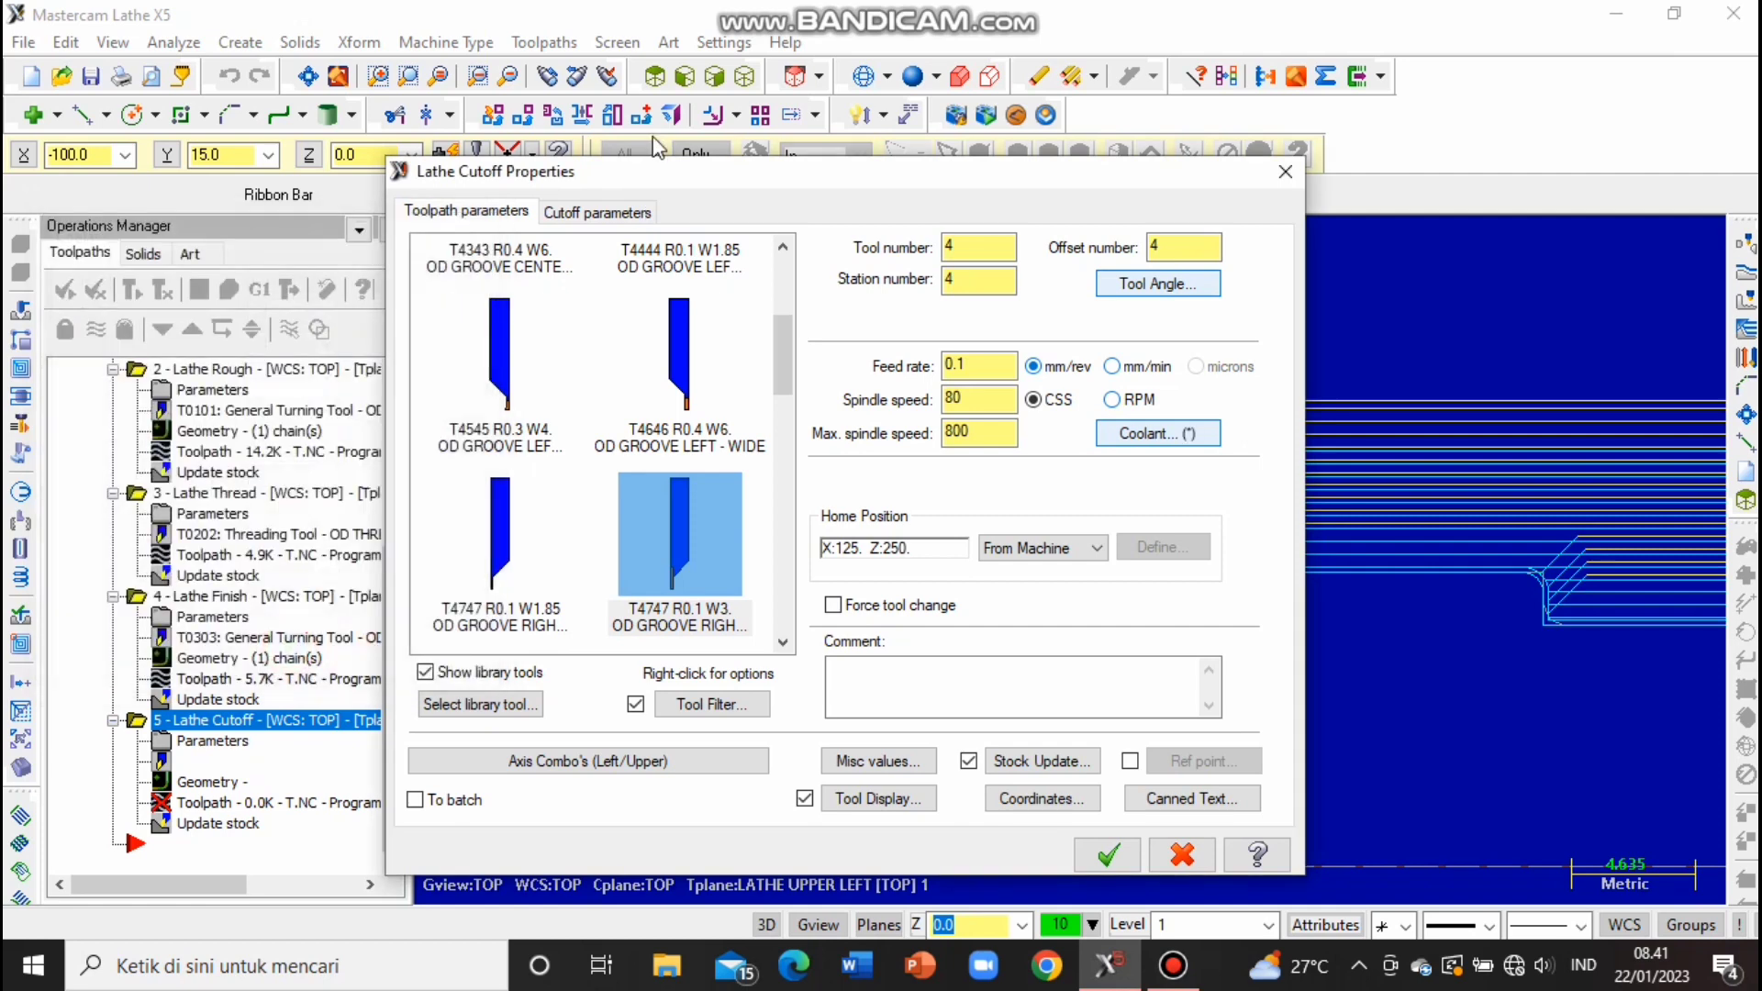
Enable pecking with a depth of 2.0 and incremental retract moves, and accept the Cutoff toolpath.
{"action": "left_click", "coordinate": [642, 209]}
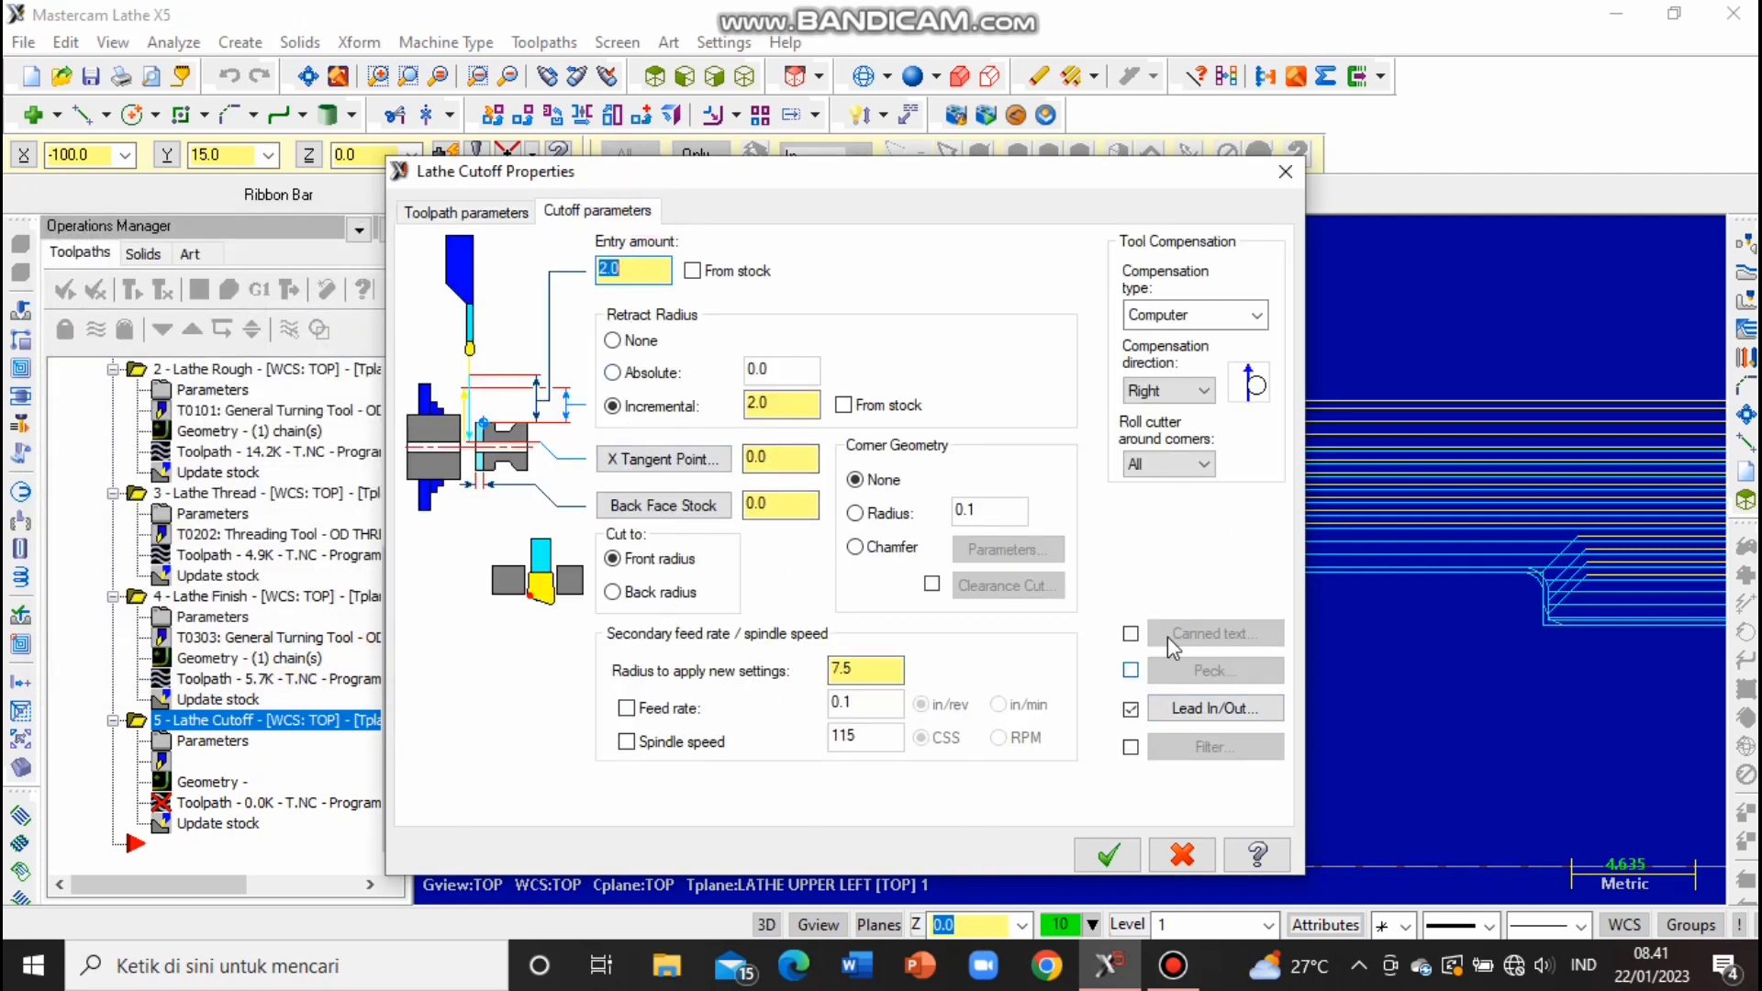
{"action": "left_click", "coordinate": [1131, 671]}
{"action": "left_click", "coordinate": [1184, 673]}
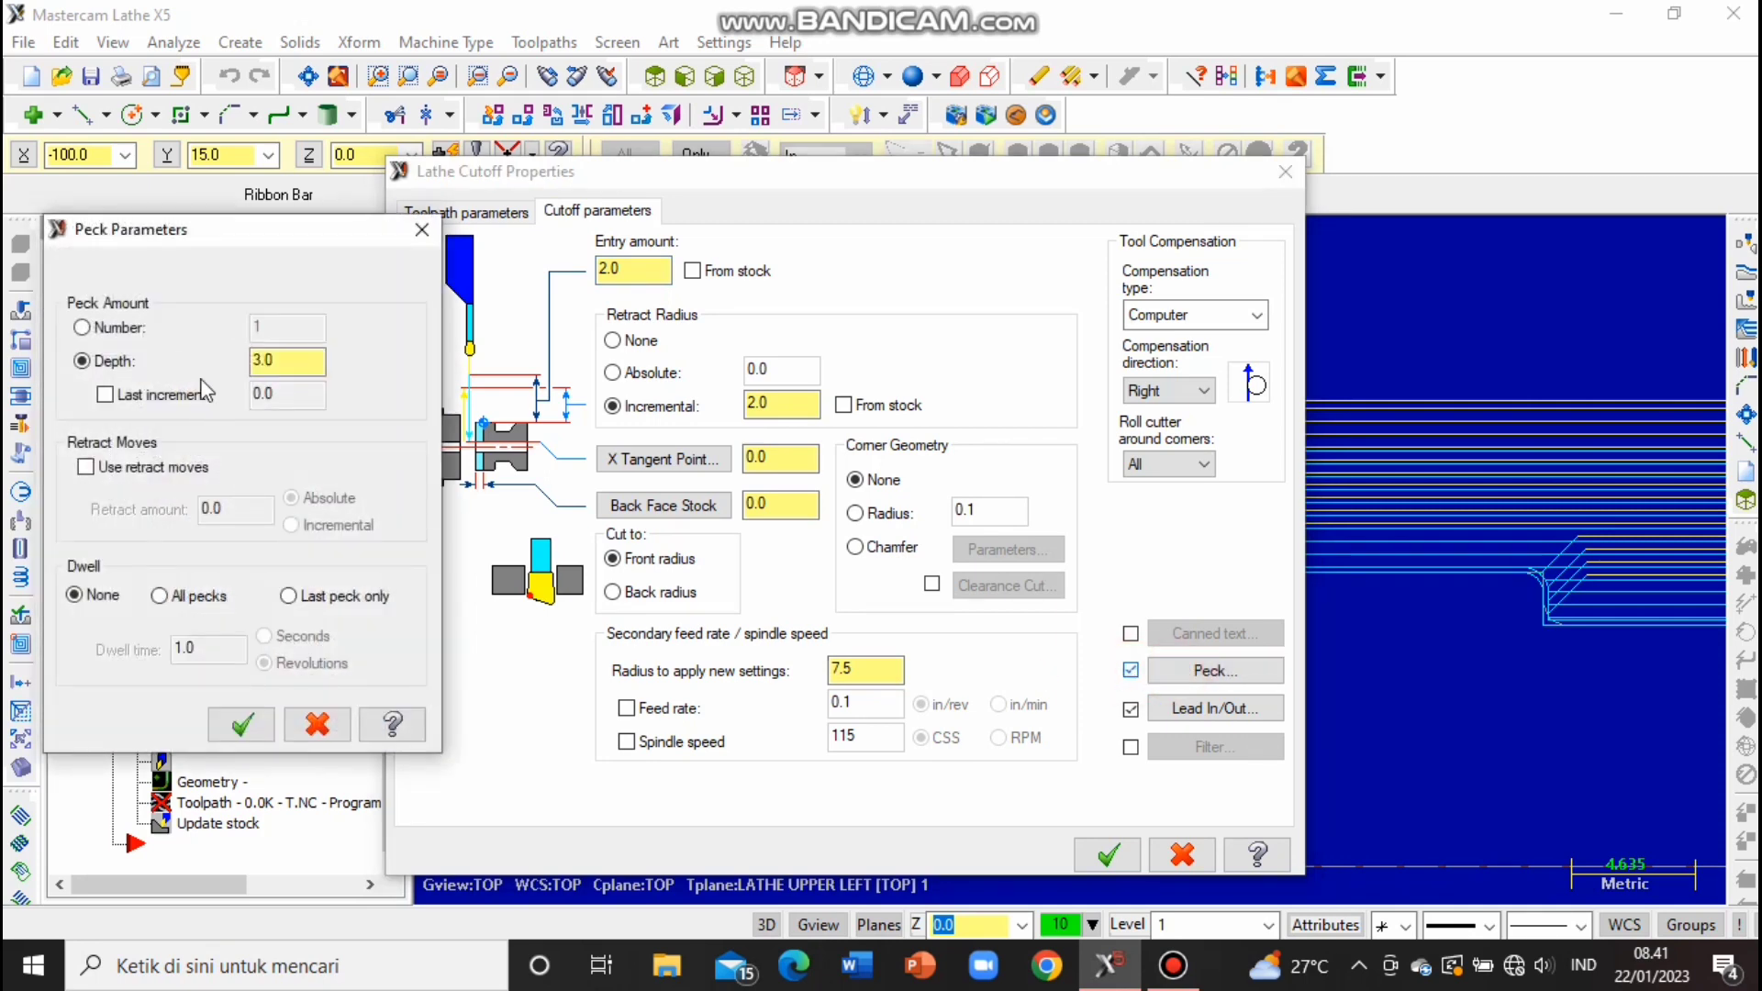
{"action": "double_click", "coordinate": [278, 361]}
{"action": "left_click", "coordinate": [86, 467]}
{"action": "left_click", "coordinate": [291, 525]}
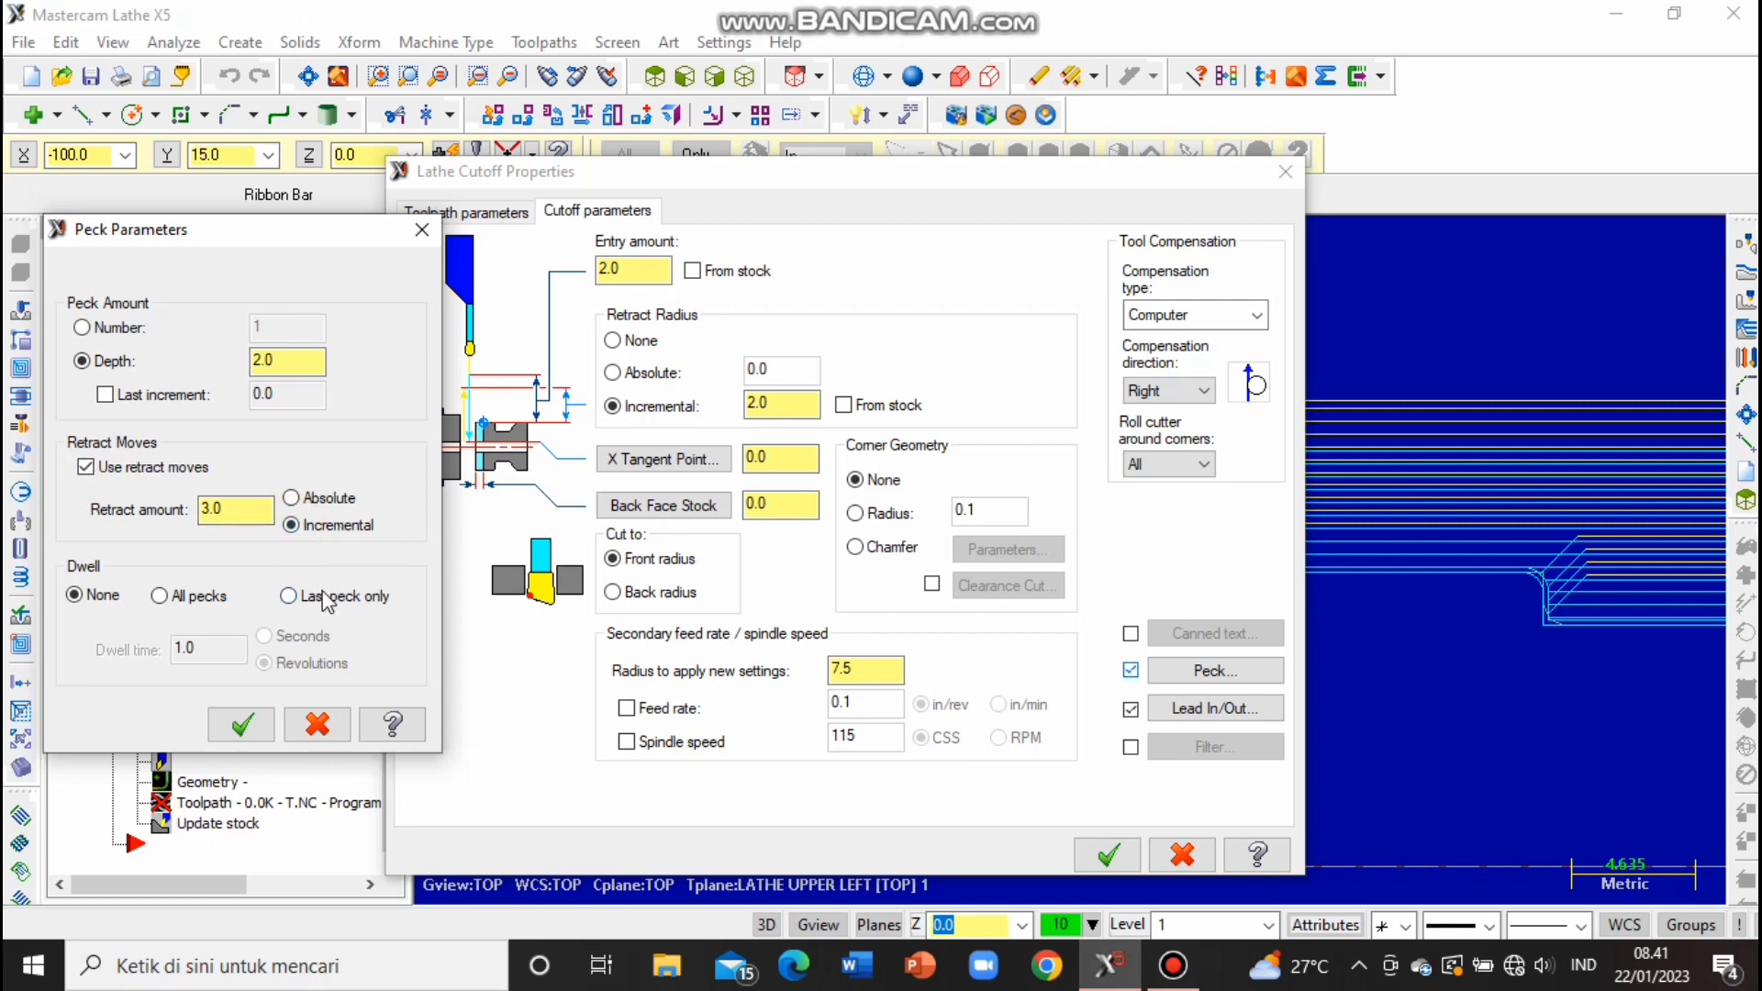
{"action": "double_click", "coordinate": [205, 516]}
{"action": "left_click", "coordinate": [251, 724]}
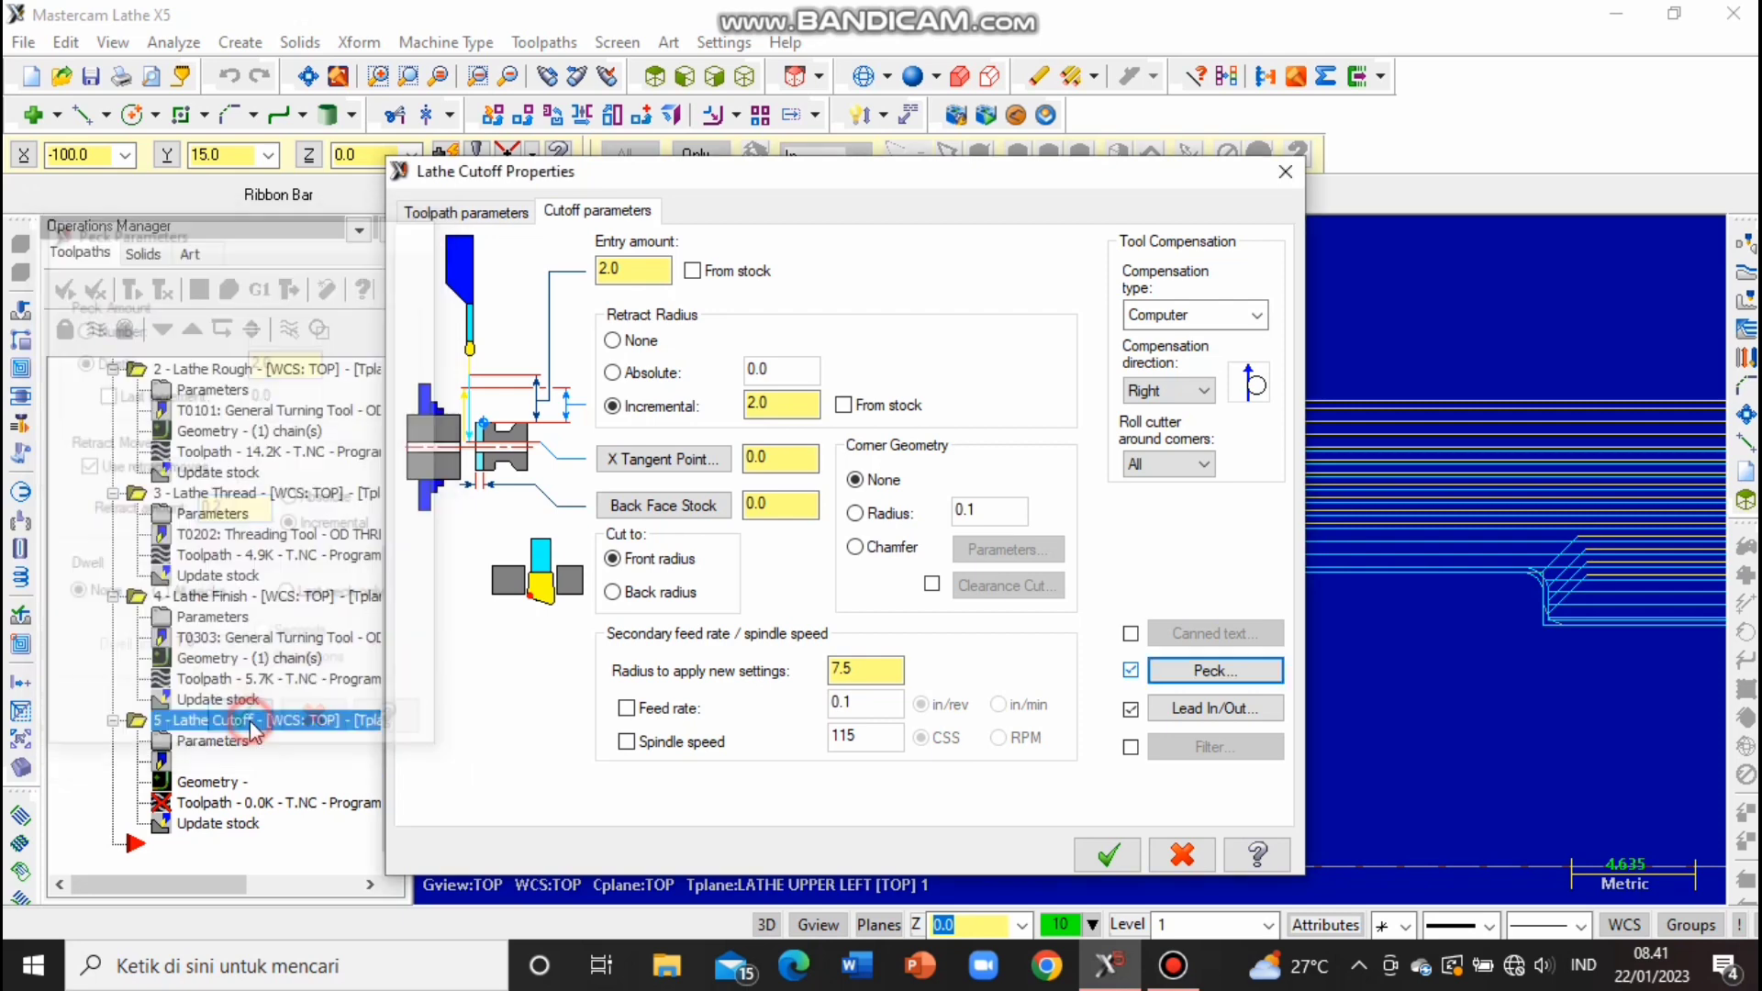
{"action": "left_click", "coordinate": [1106, 856]}
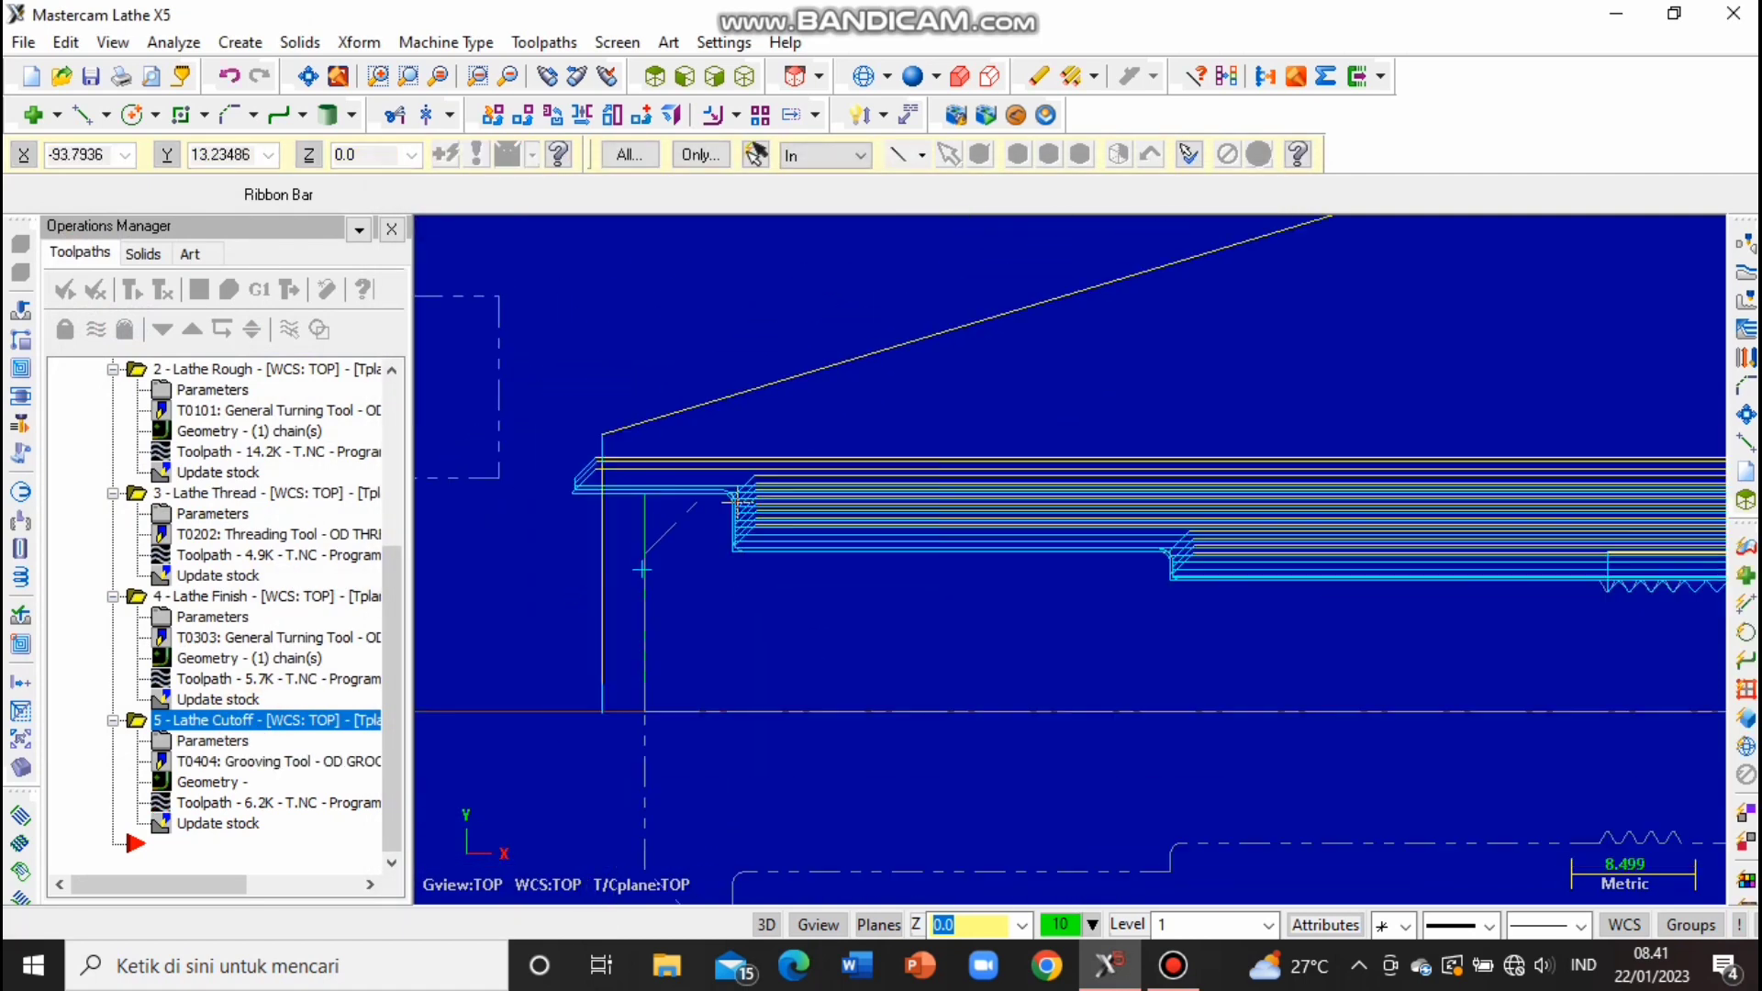
Select all the lathe operations and regenerate their toolpaths.
{"action": "scroll", "coordinate": [725, 312], "scroll_direction": "up", "scroll_amount": 1}
{"action": "right_click", "coordinate": [726, 312]}
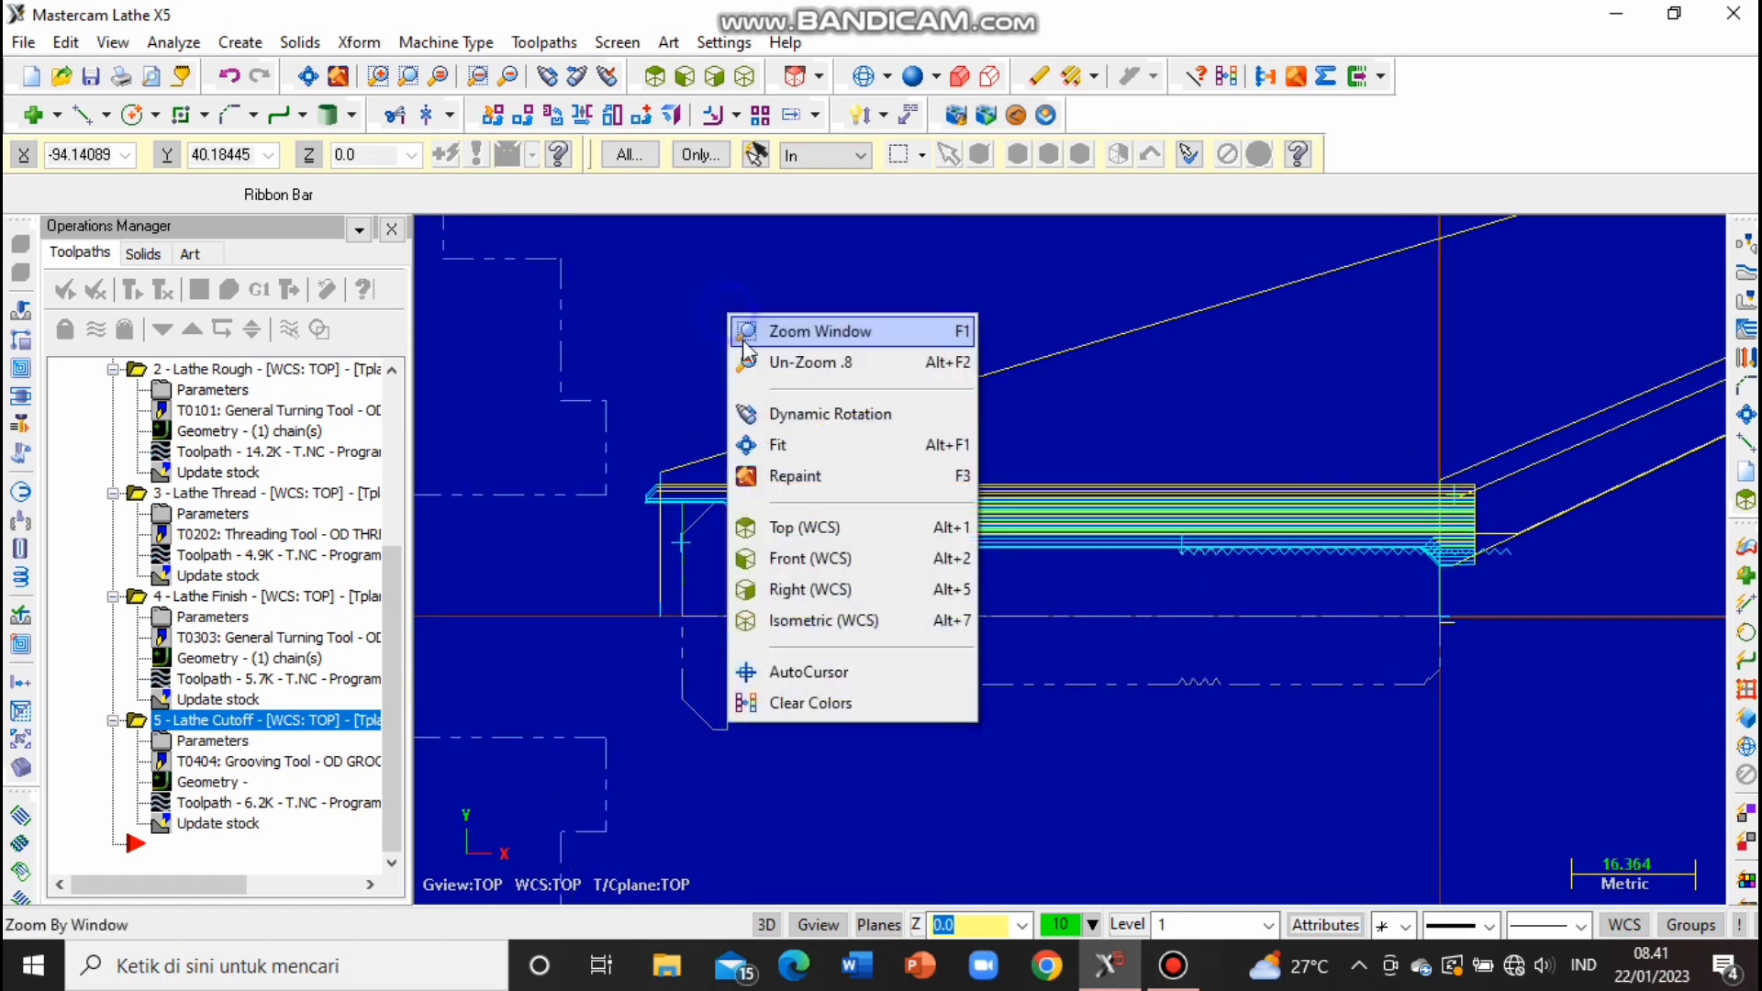
{"action": "left_click", "coordinate": [777, 445]}
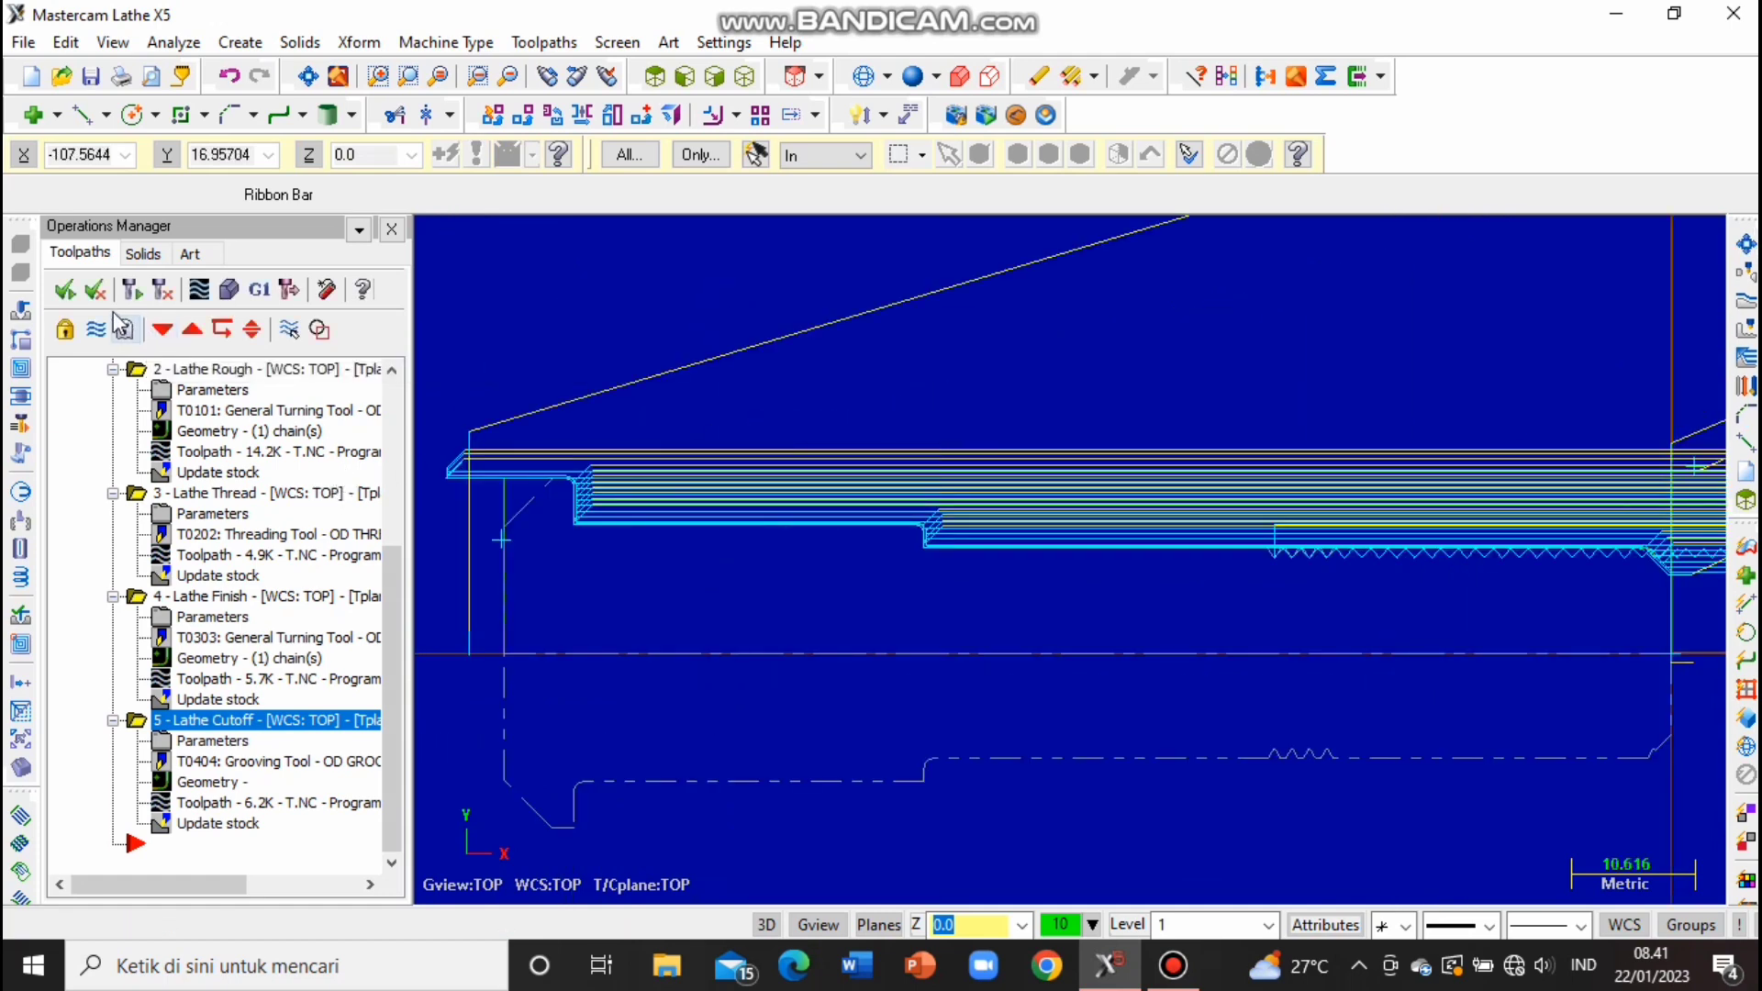
{"action": "left_click", "coordinate": [66, 295]}
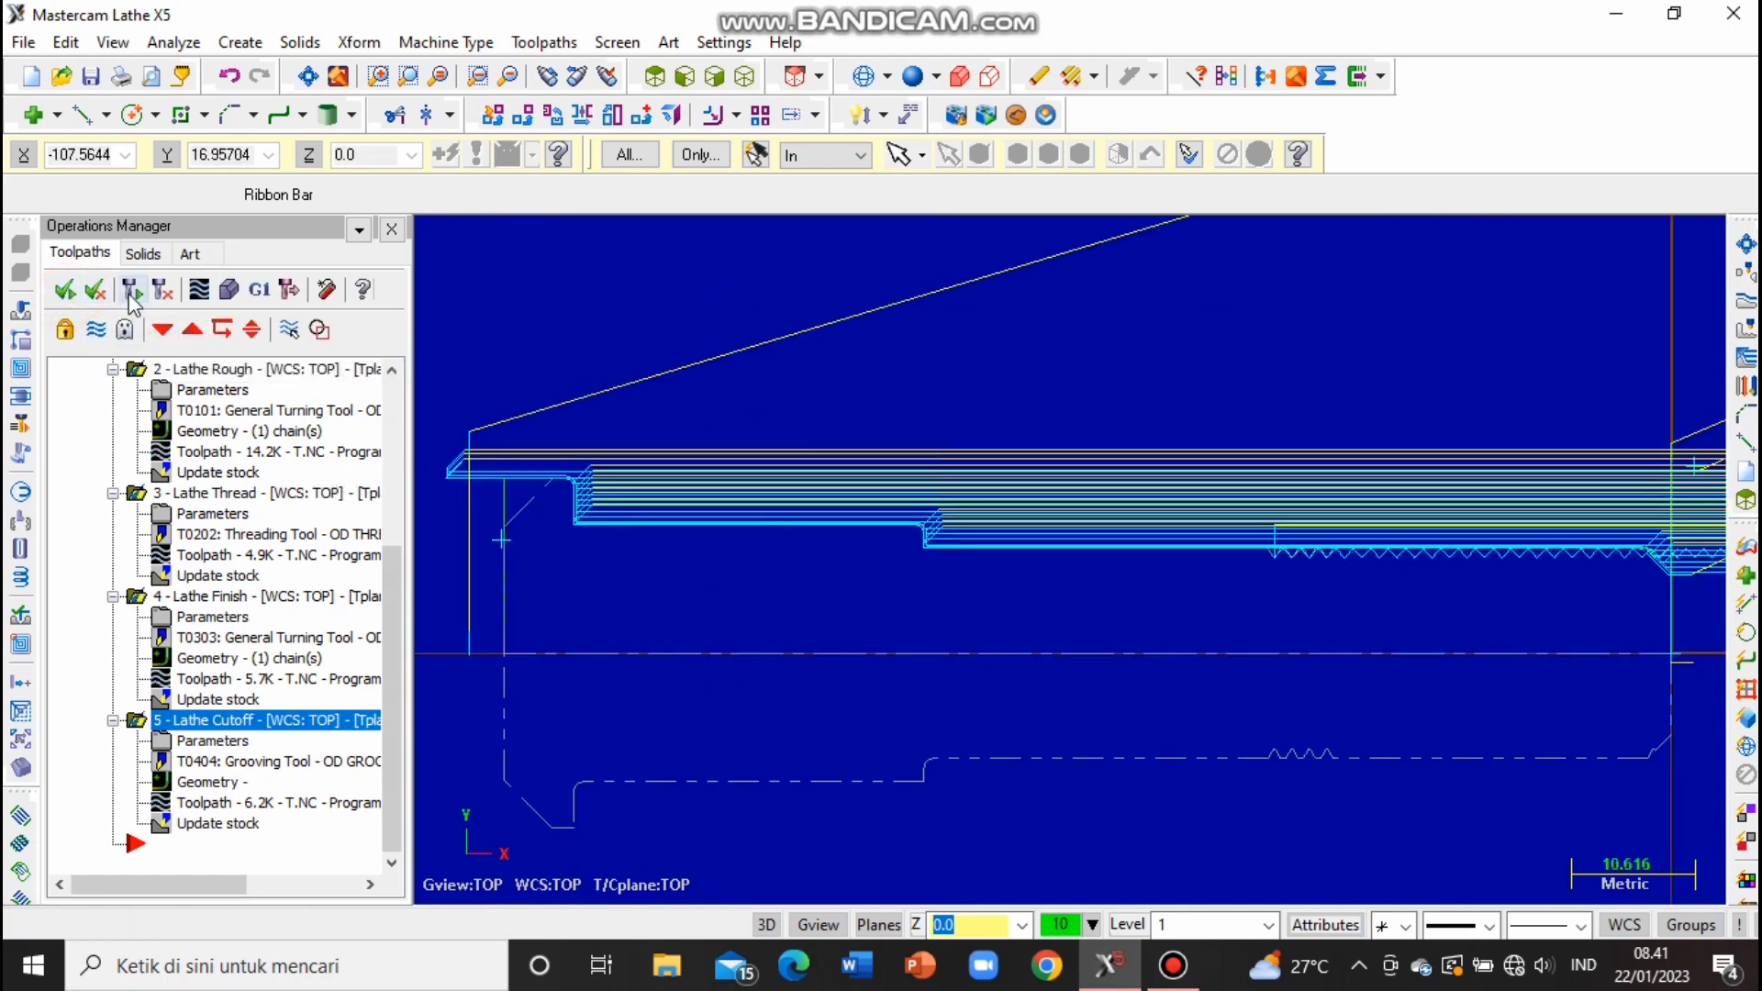
{"action": "left_click", "coordinate": [129, 292]}
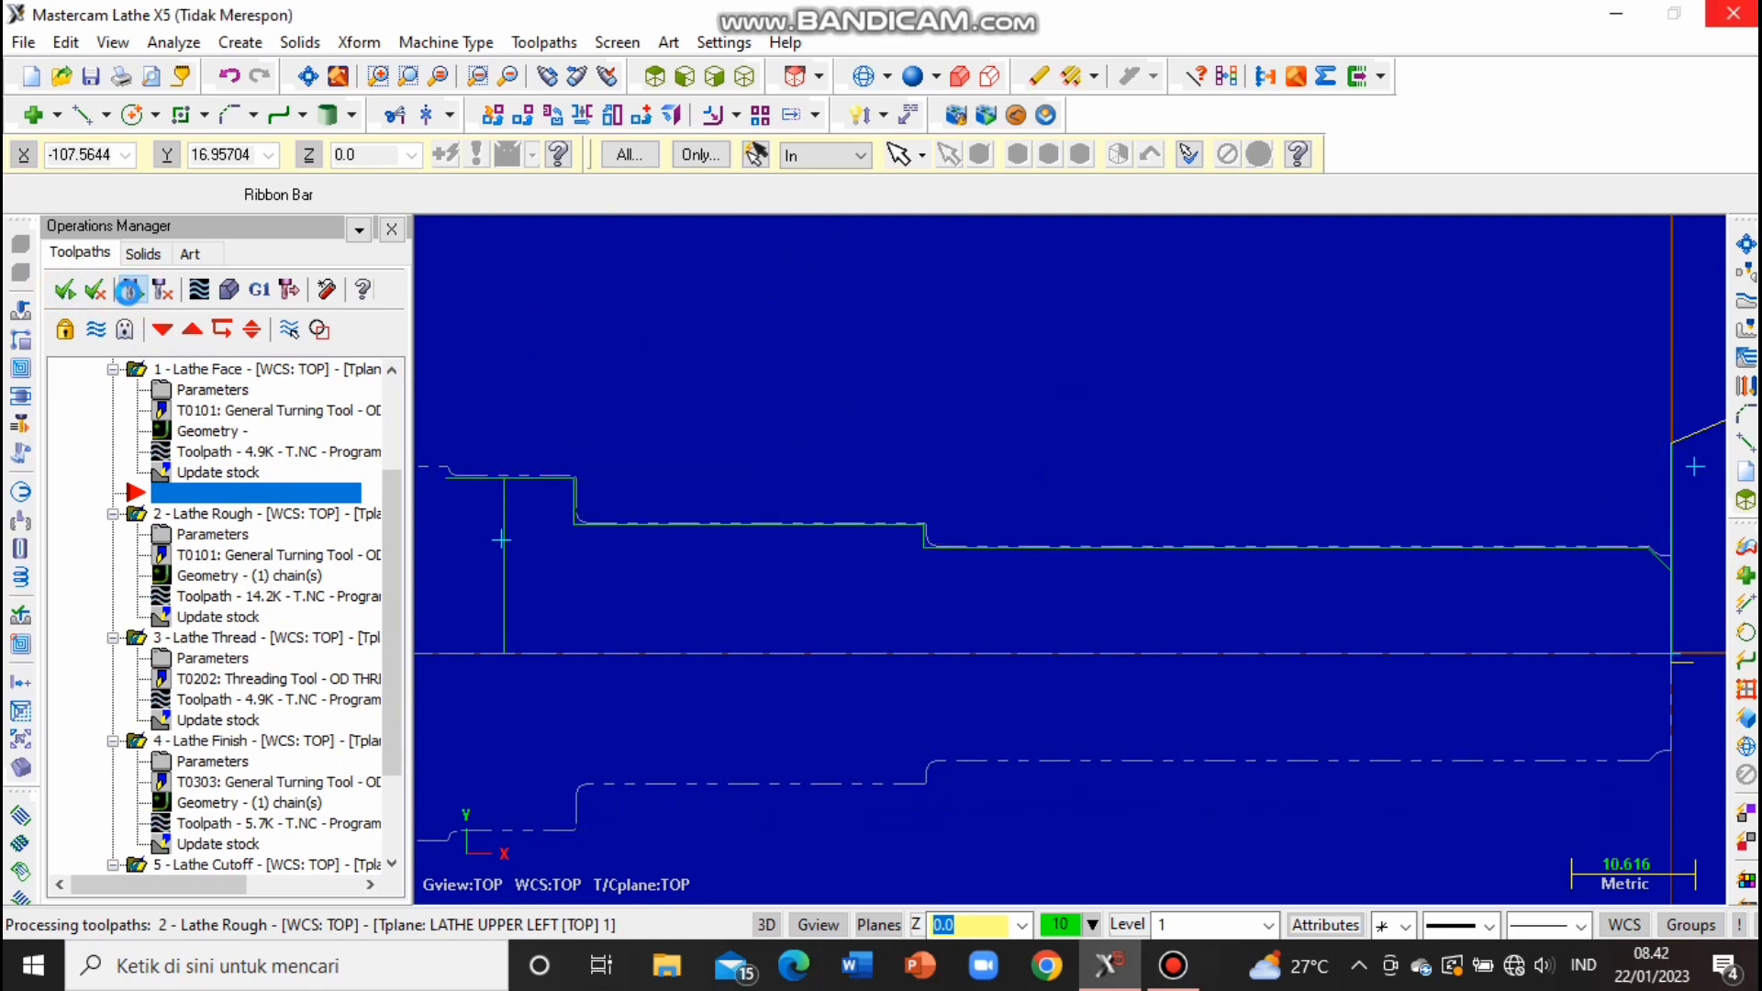
Run the Verify simulation of all operations and inspect the machined shaft around the cutoff.
{"action": "left_click", "coordinate": [229, 290]}
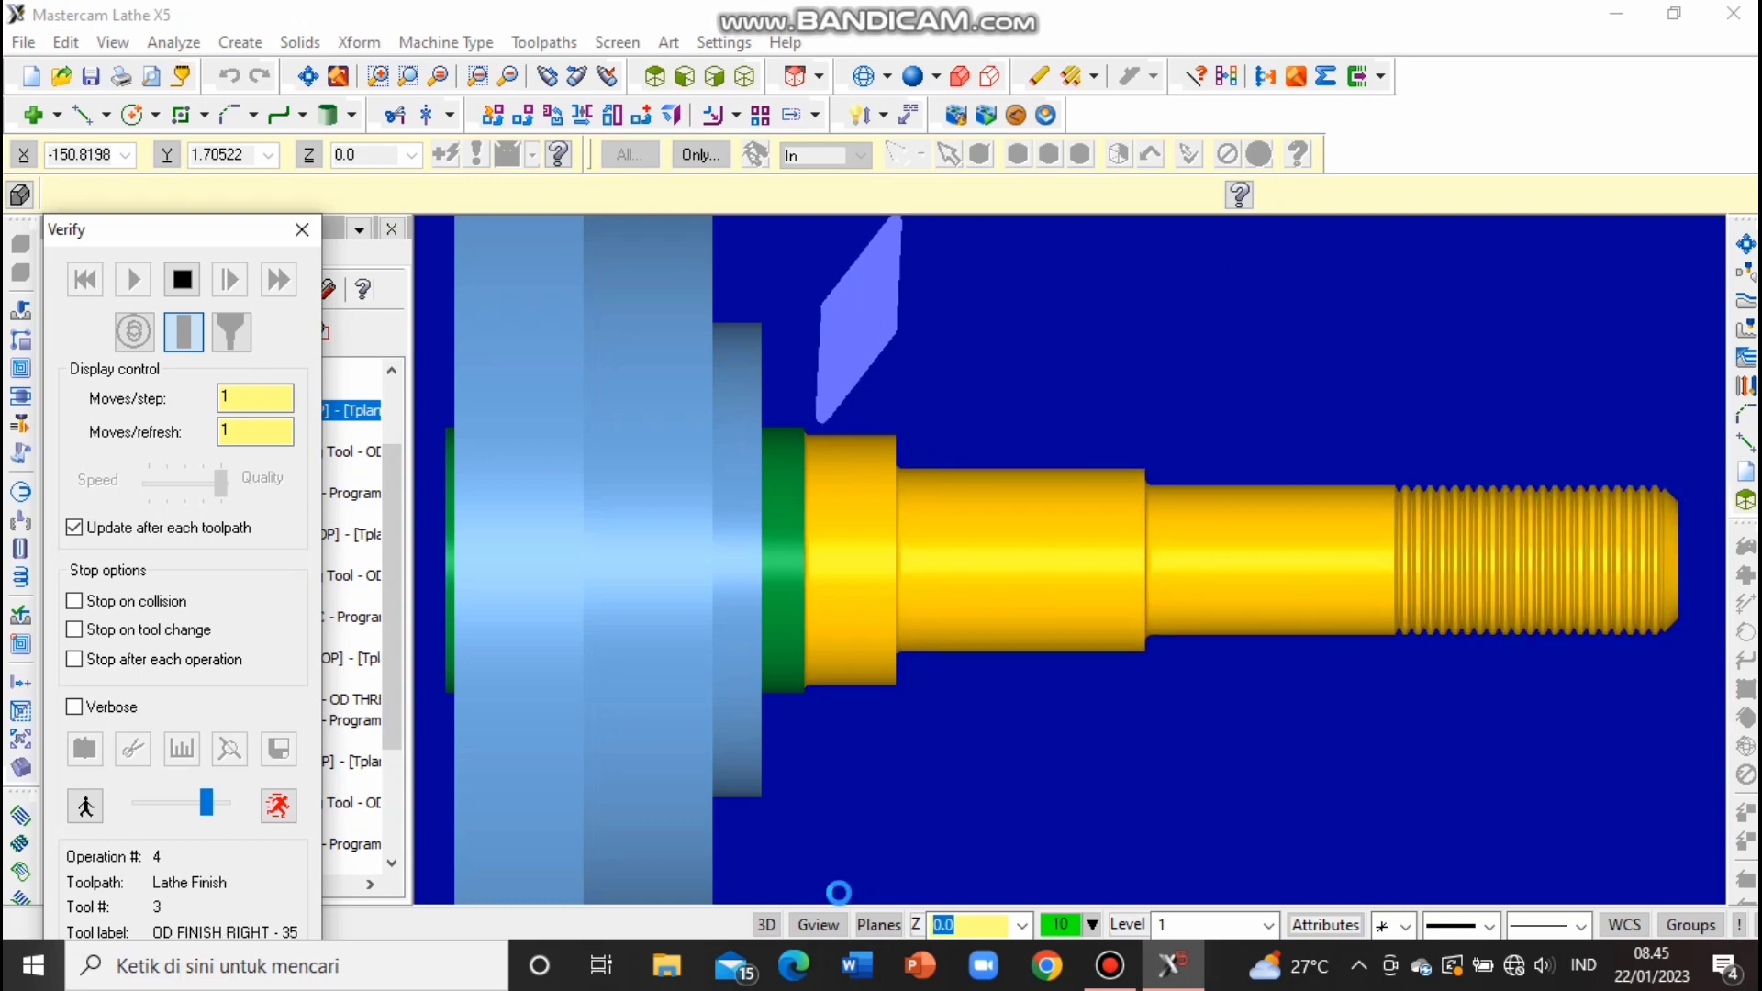
{"action": "scroll", "coordinate": [1641, 593], "scroll_direction": "up", "scroll_amount": 5}
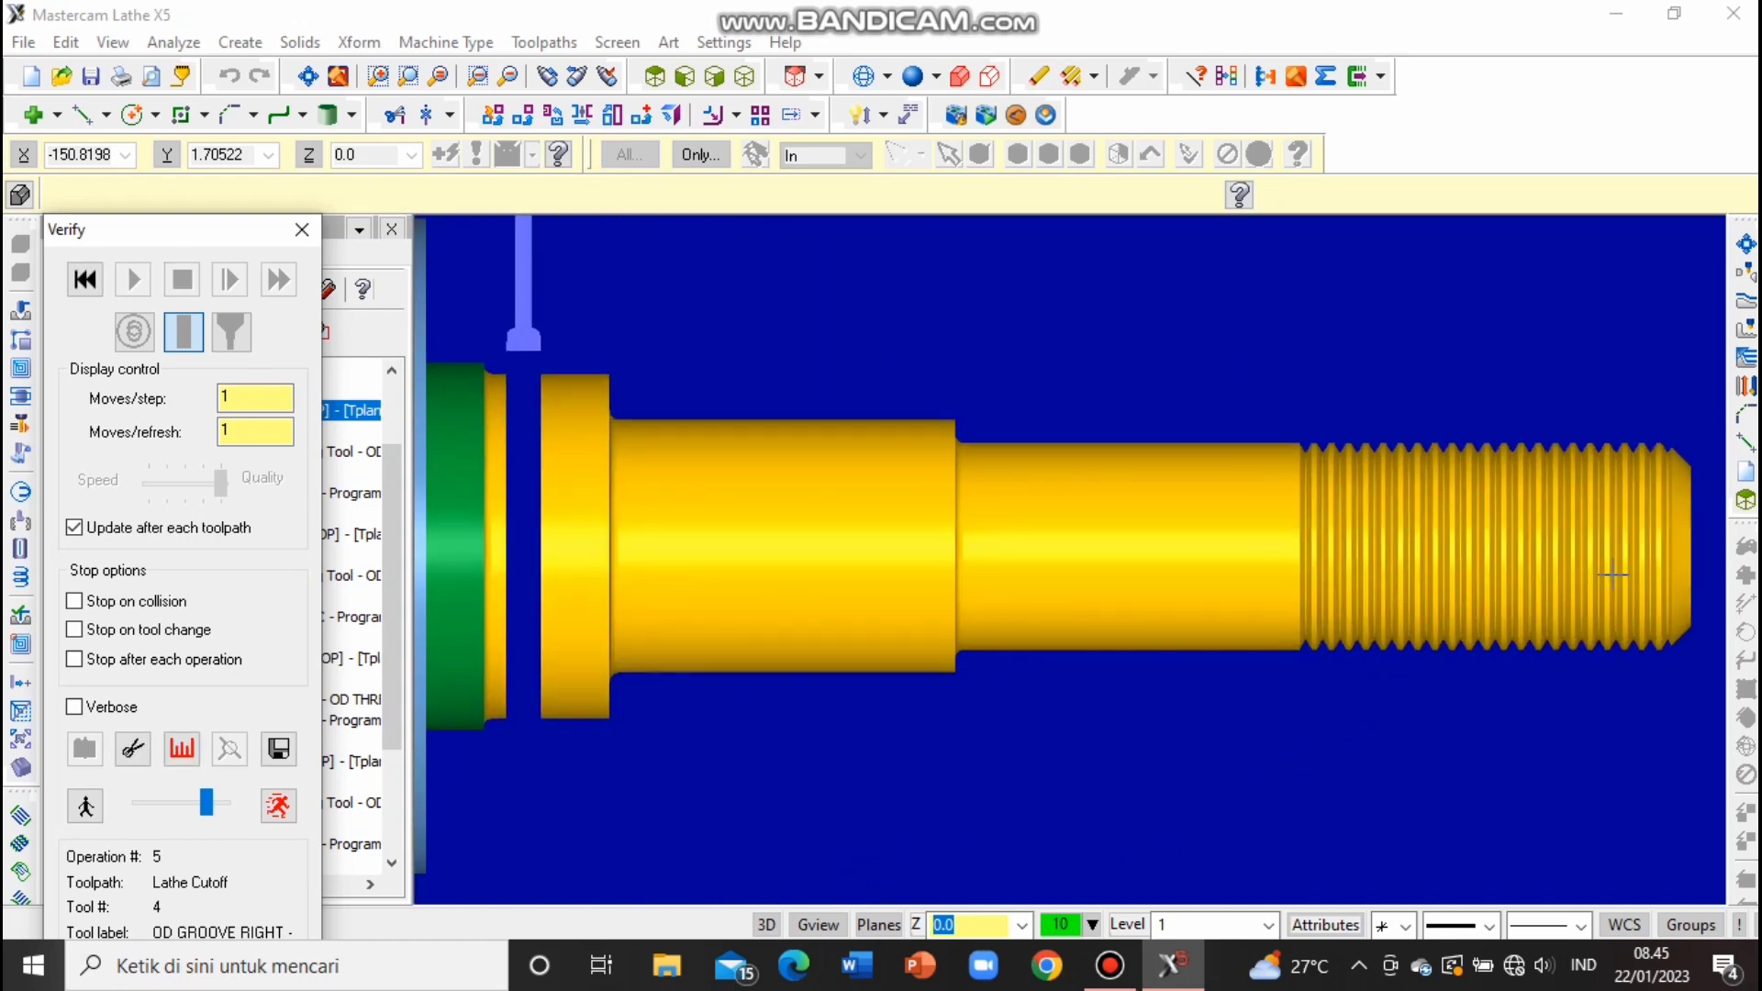
{"action": "scroll", "coordinate": [1600, 555], "scroll_direction": "down", "scroll_amount": 5}
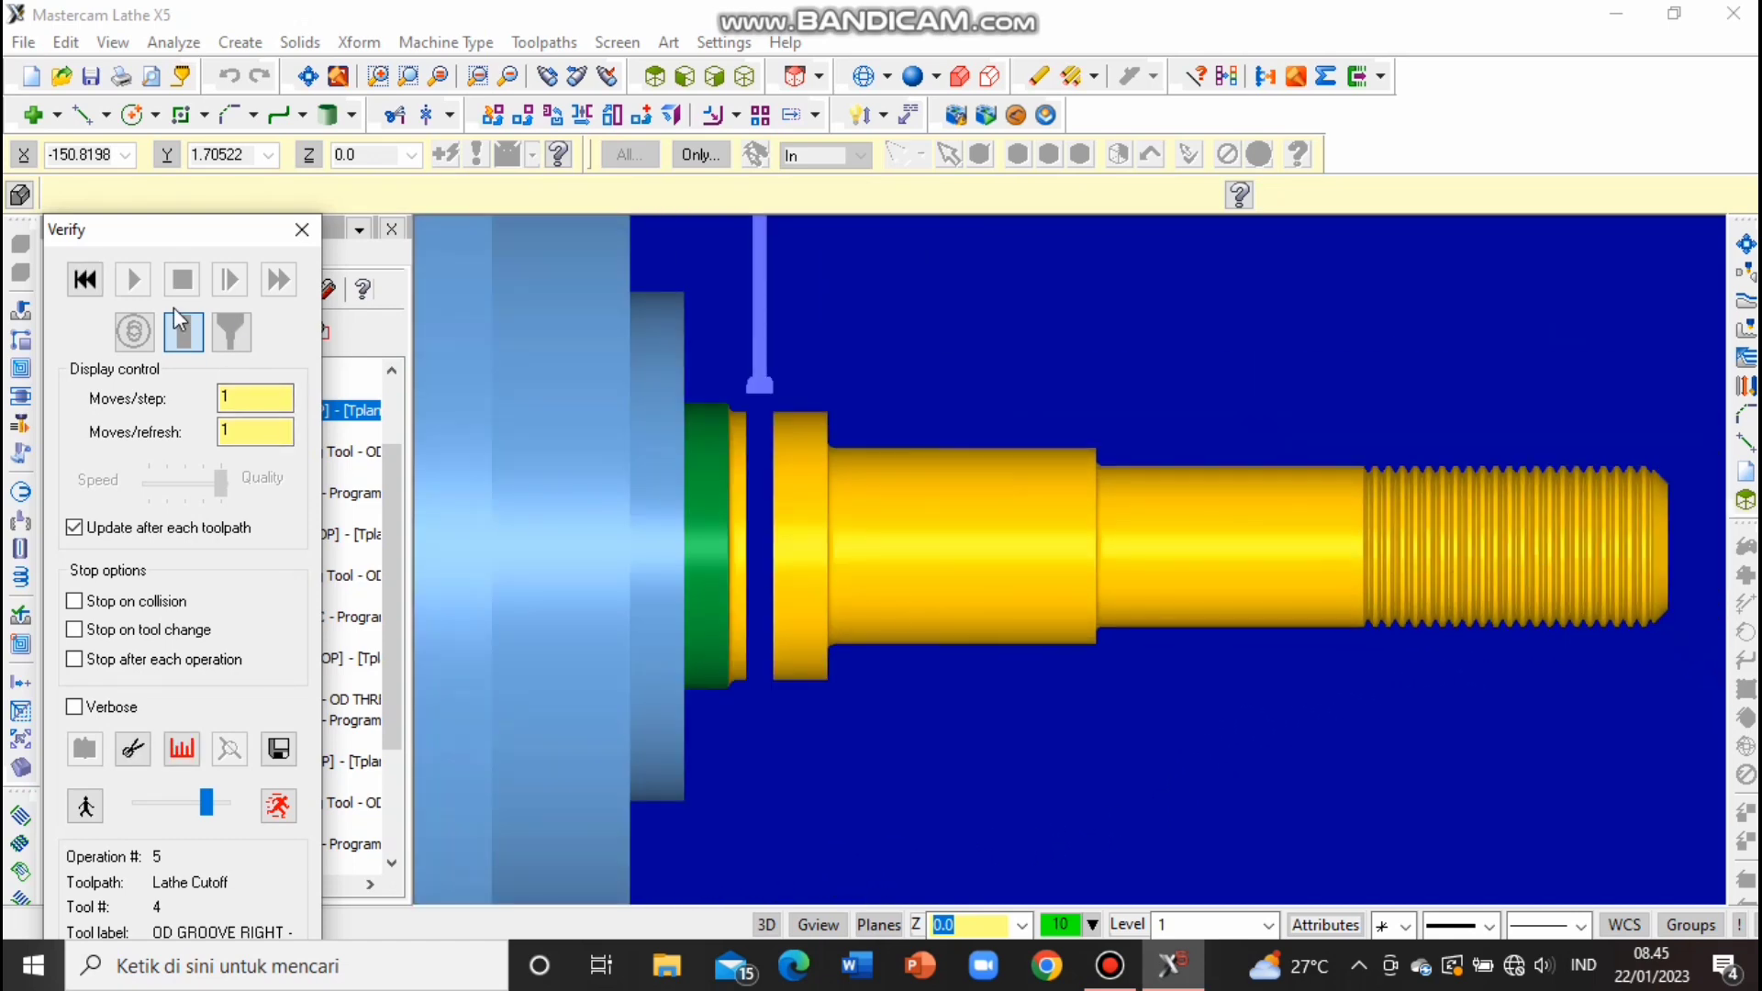
Replay the Verify simulation from the start and examine the finished shaft in the top view.
{"action": "left_click", "coordinate": [86, 279]}
{"action": "left_click", "coordinate": [134, 279]}
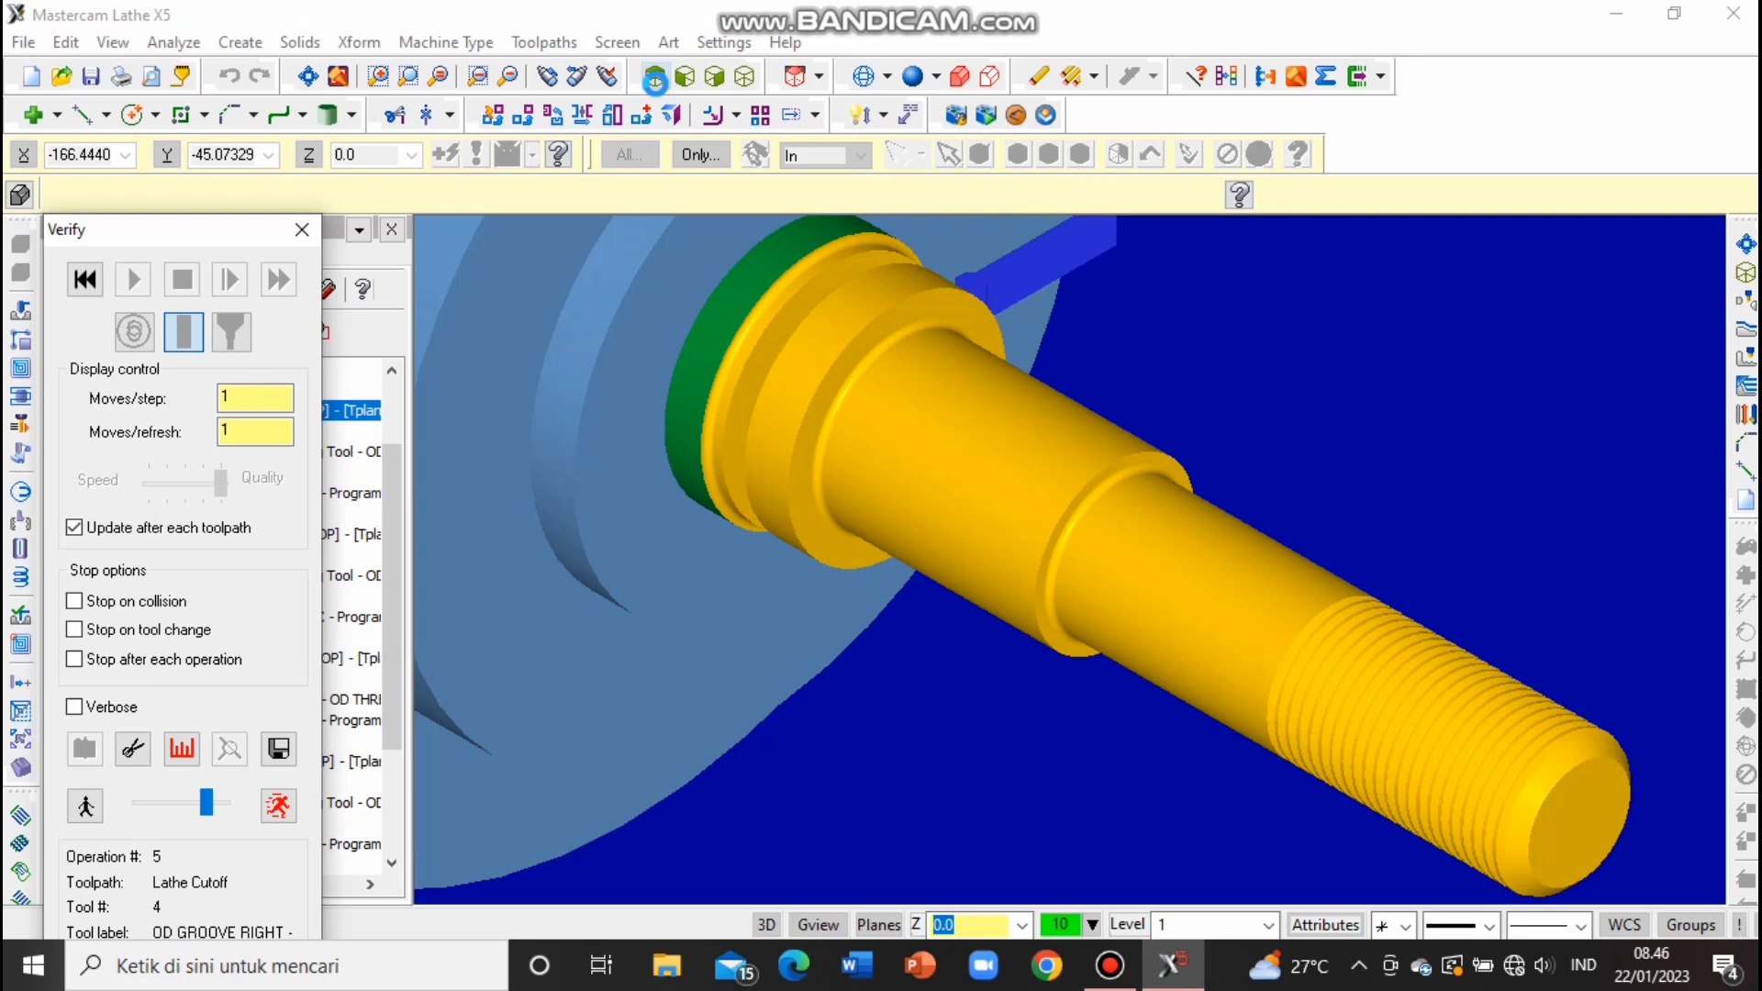
{"action": "left_click", "coordinate": [654, 77]}
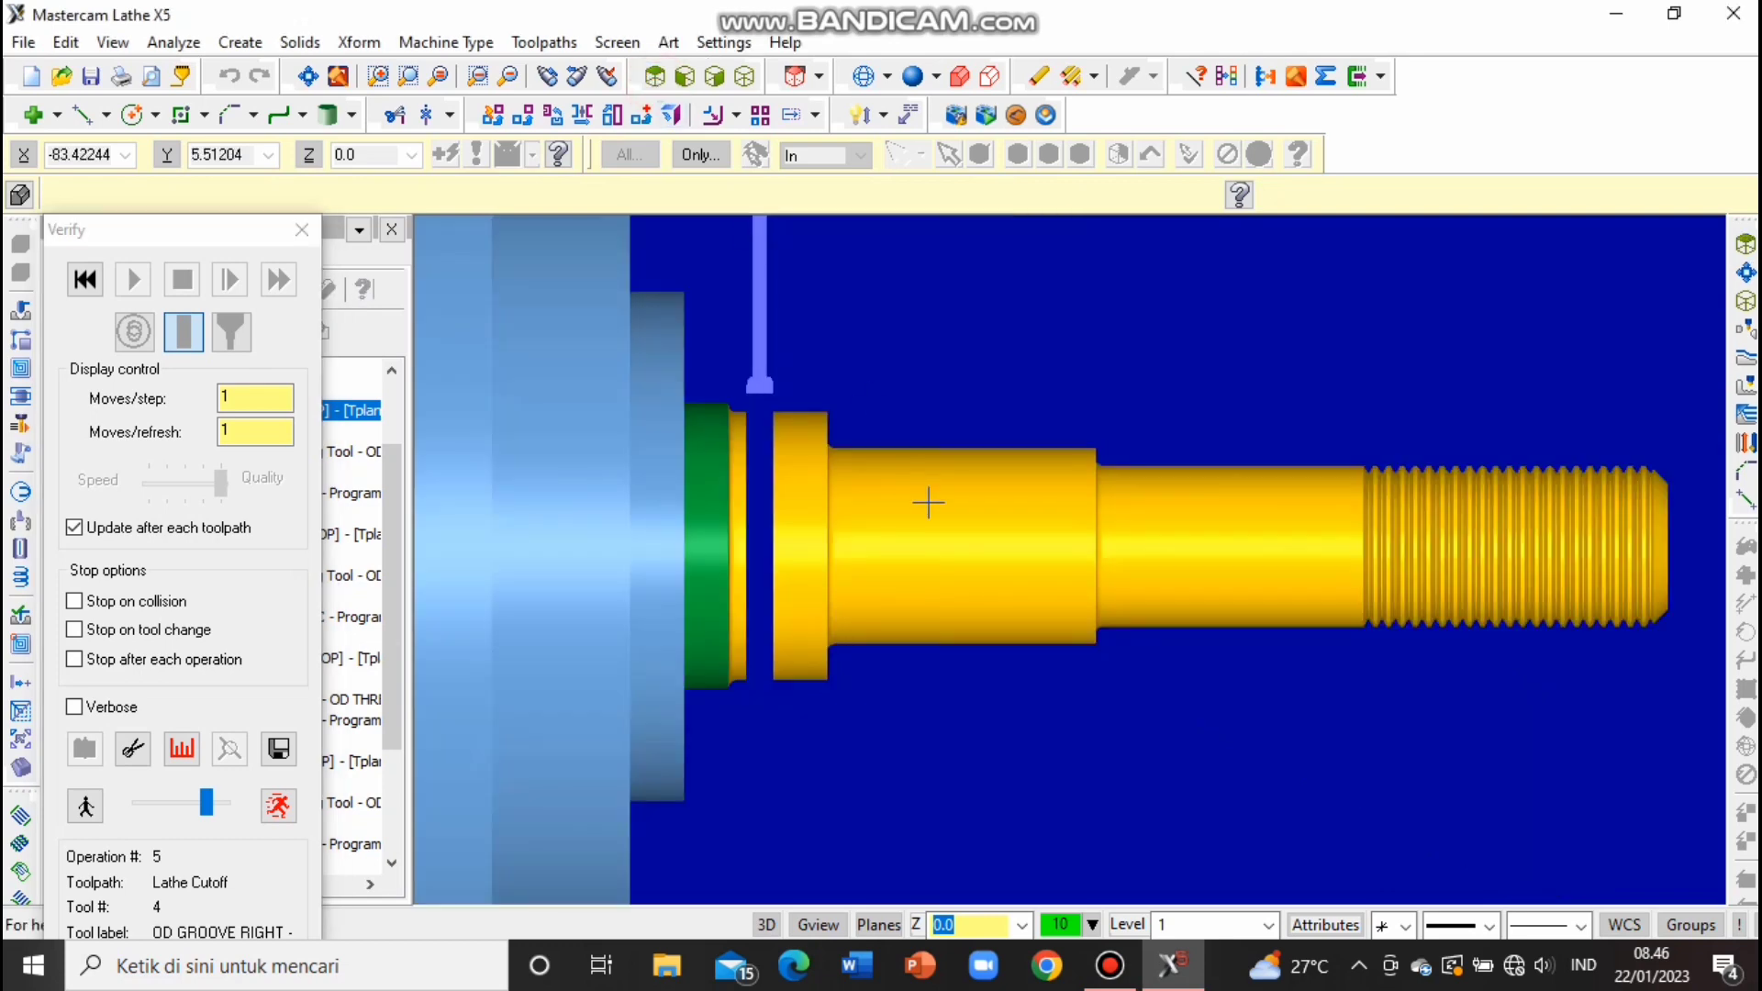